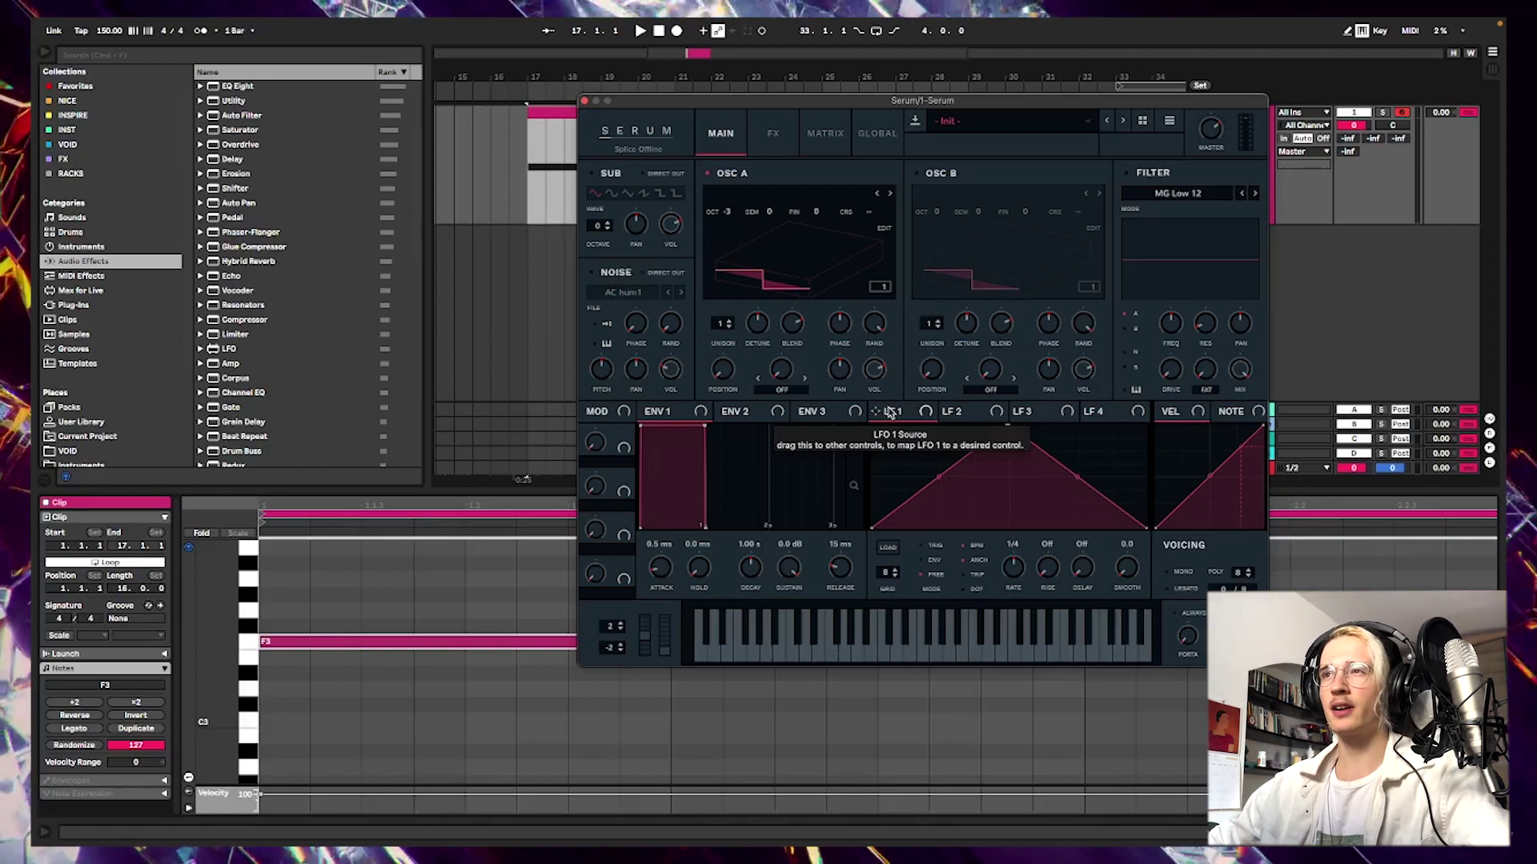
# - Audition the patch, show OSC A's saw in 2D view, and curve LFO 1's down-slope
pyautogui.press('space')
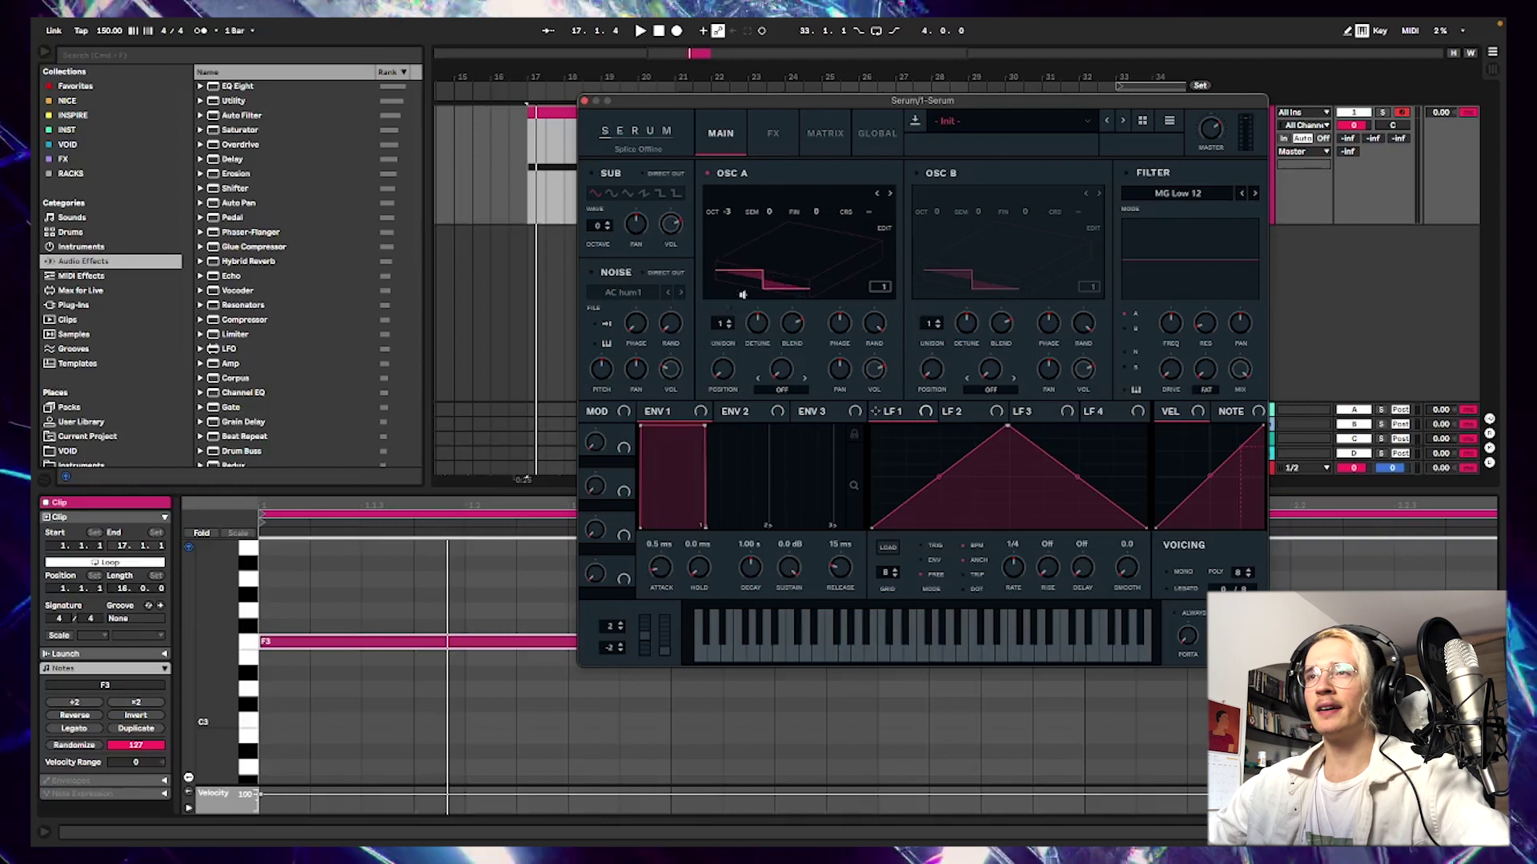
pyautogui.click(758, 227)
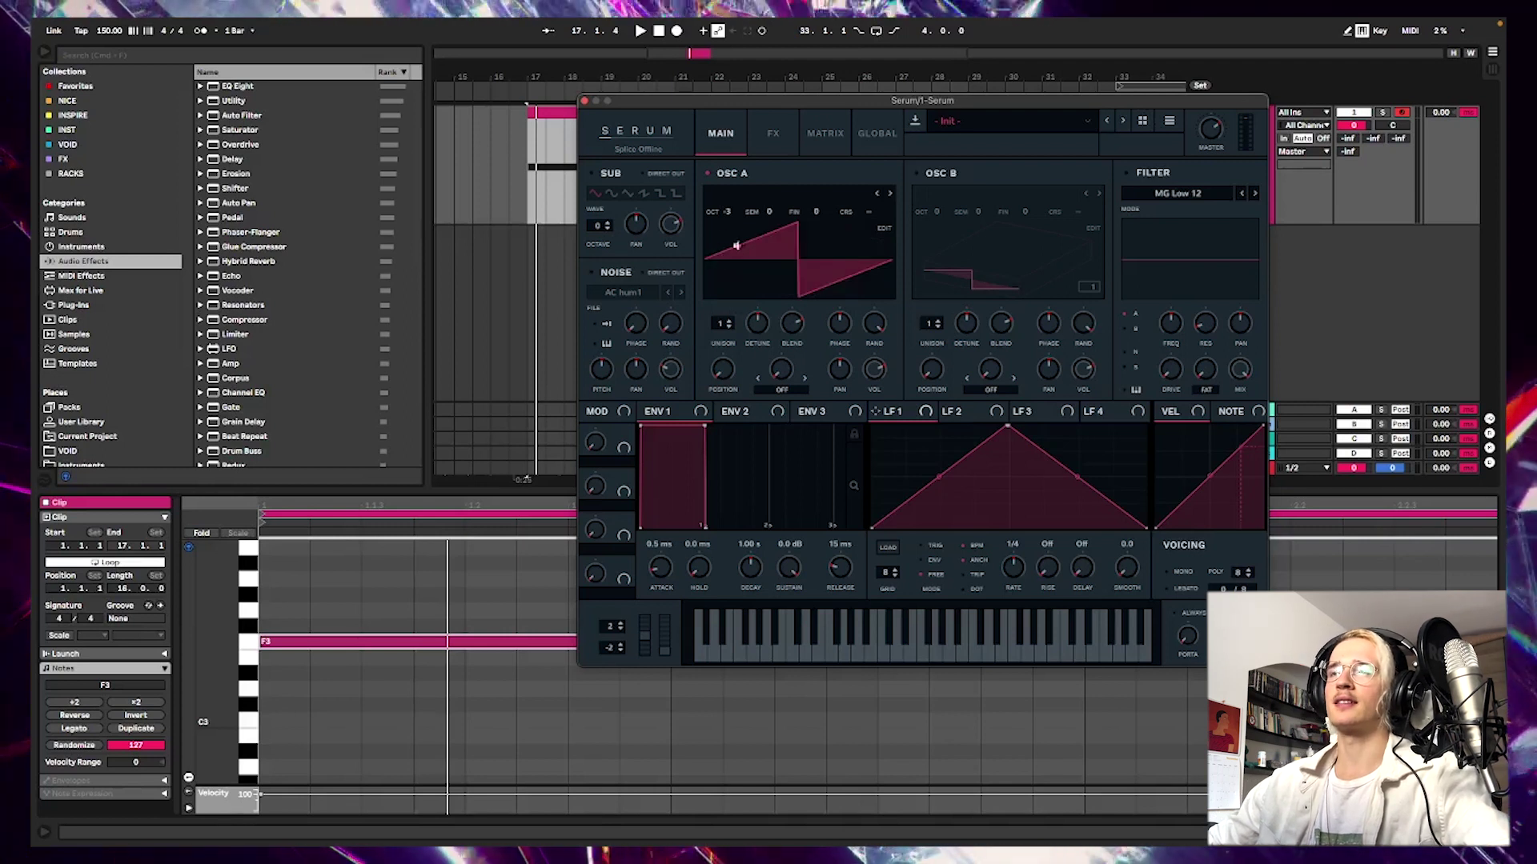
pyautogui.moveTo(748, 102)
pyautogui.mouseDown()
pyautogui.moveTo(729, 100)
pyautogui.moveTo(749, 101)
pyautogui.mouseUp()
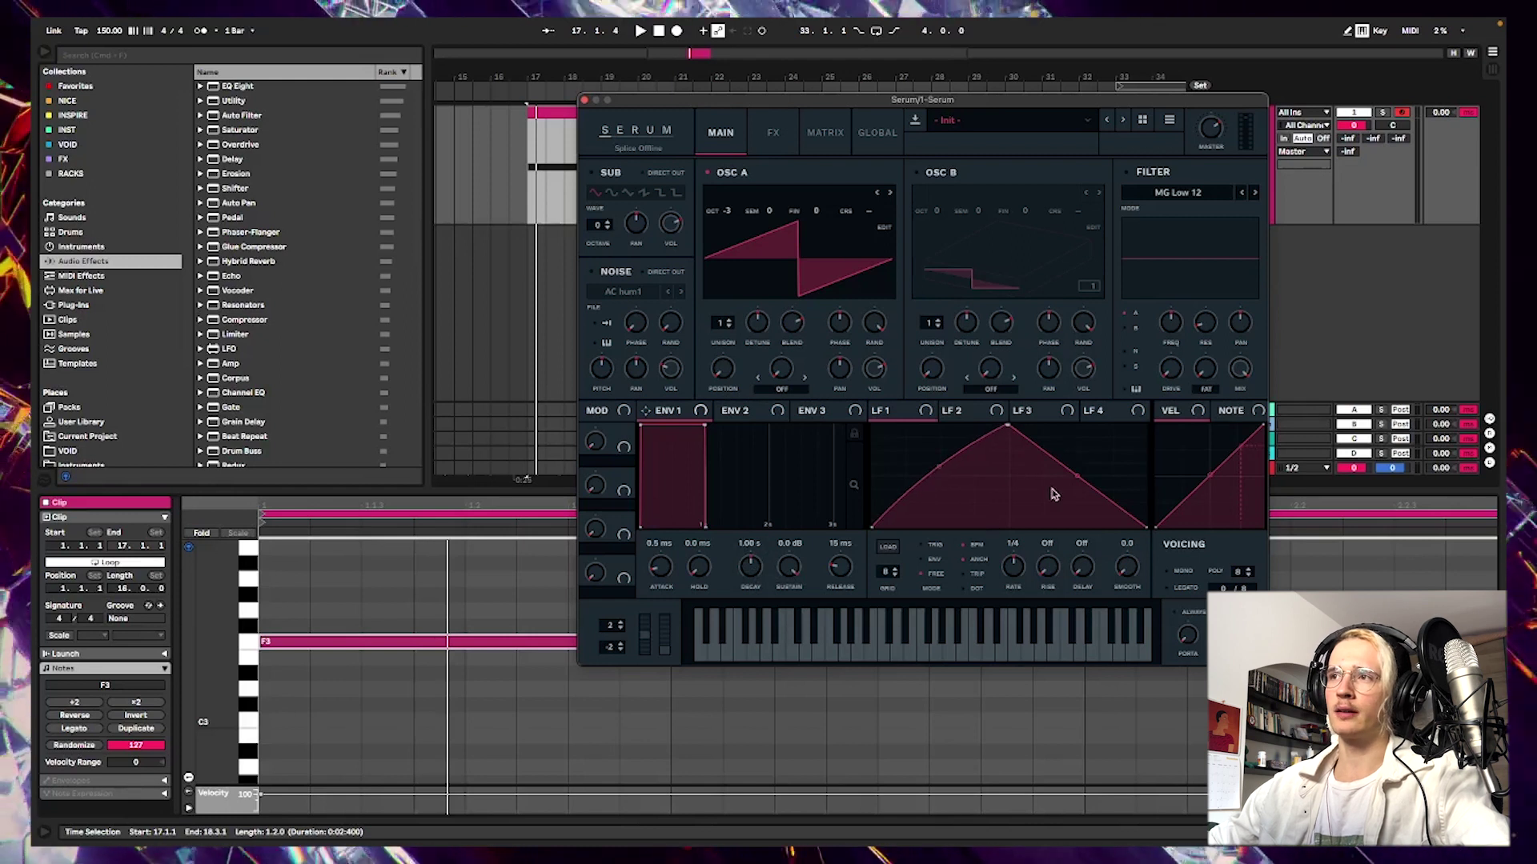
pyautogui.moveTo(1074, 480); pyautogui.dragTo(998, 432)
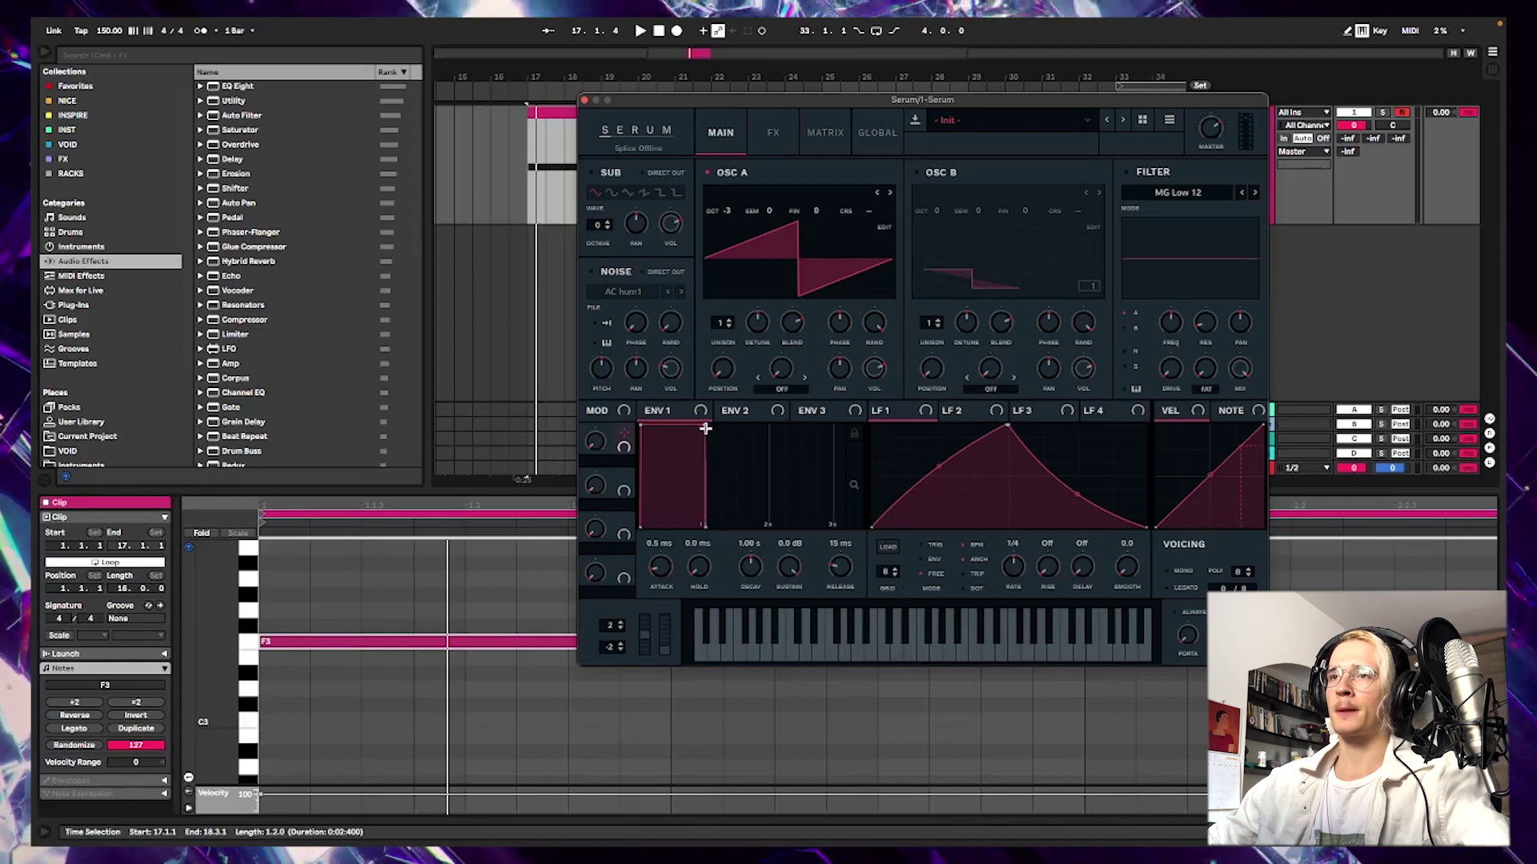
# - Make ENV 1 decay to silence, audition it, and switch on the MG Low 12 filter
pyautogui.moveTo(705, 428); pyautogui.dragTo(753, 562)
pyautogui.press('space')
pyautogui.press('space')
pyautogui.press('space')
pyautogui.press('space')
pyautogui.press('space')
pyautogui.press('space')
pyautogui.press('space')
pyautogui.press('space')
pyautogui.press('space')
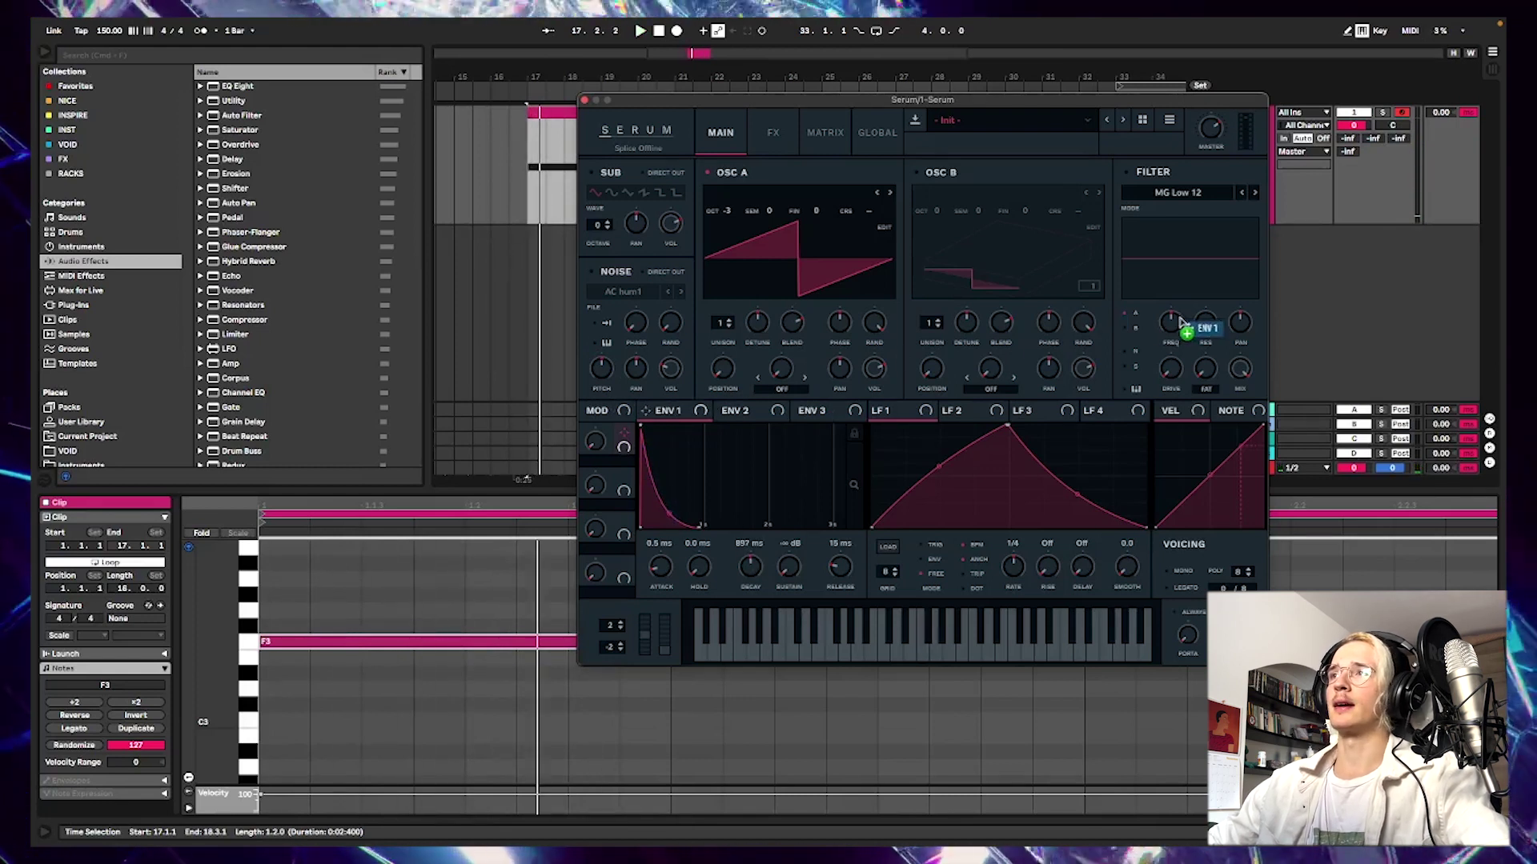
pyautogui.click(1124, 173)
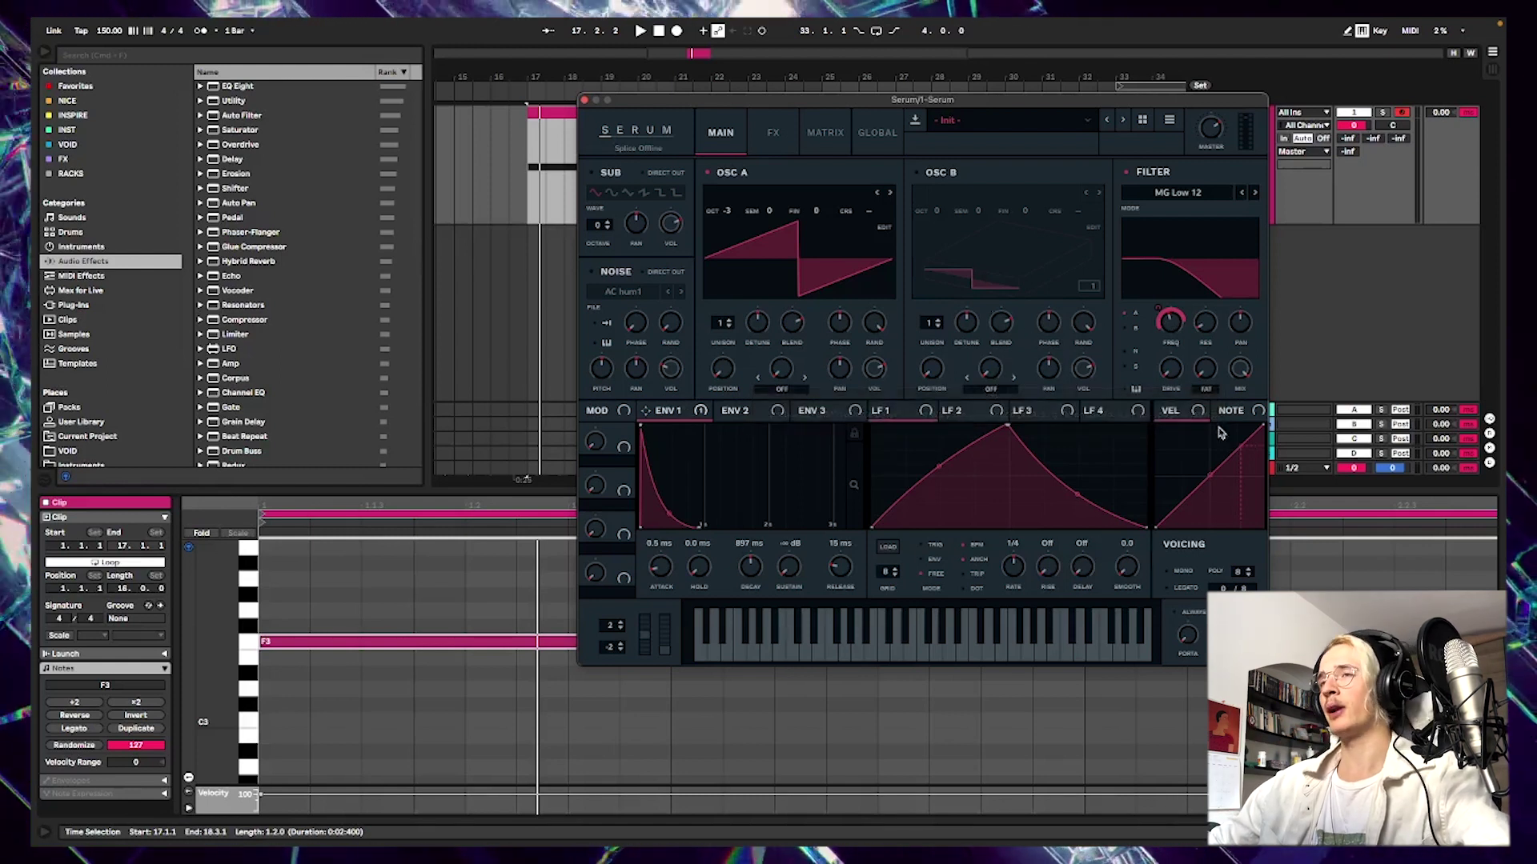
# - Route ENV 1 to the filter cutoff and drive, auditioning the bass after each
pyautogui.moveTo(645, 411); pyautogui.dragTo(1160, 316)
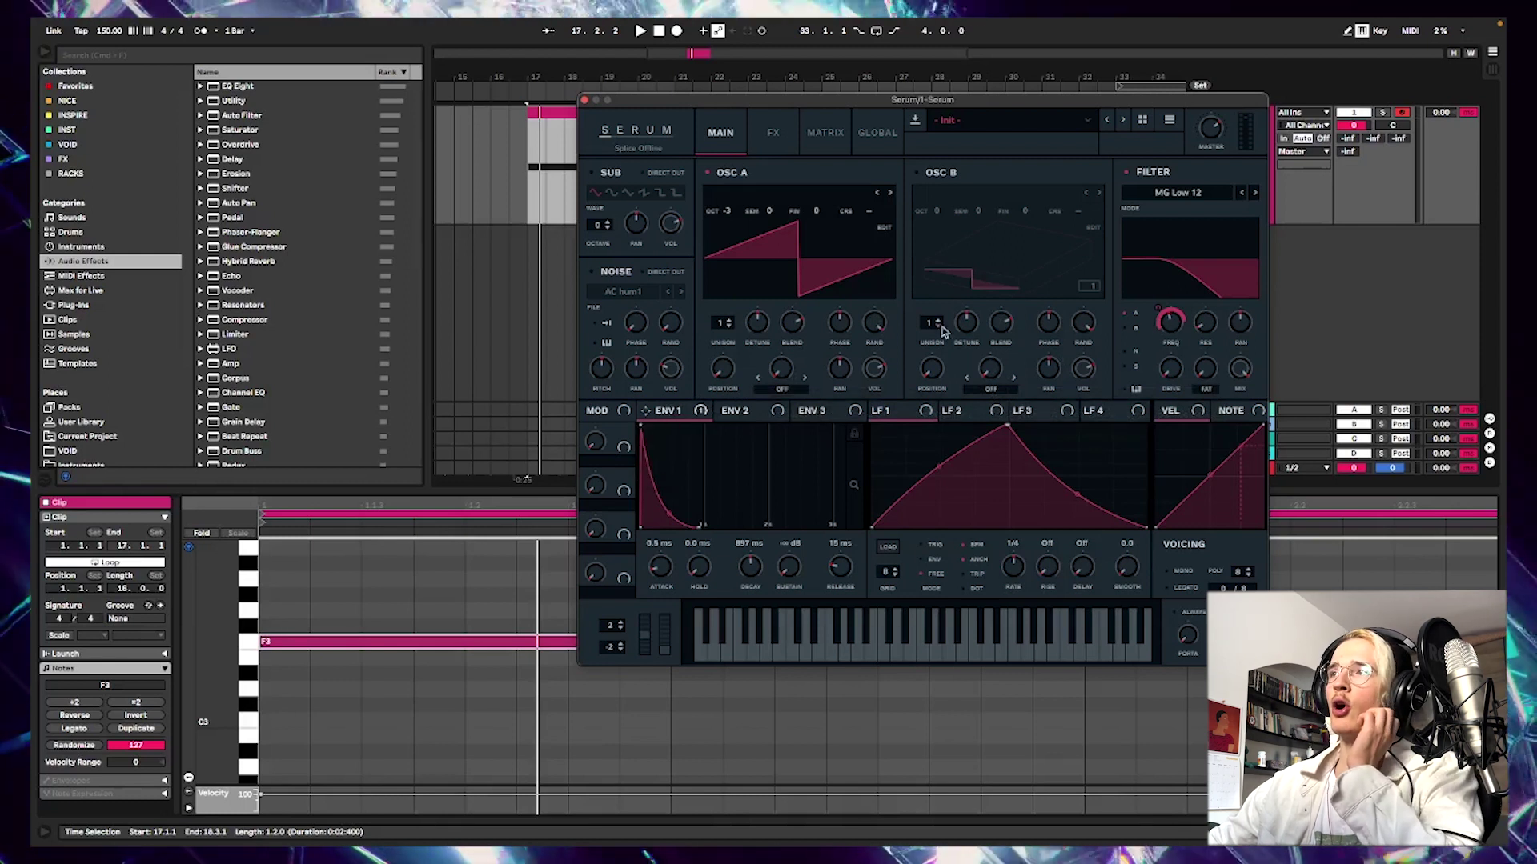
pyautogui.press('space')
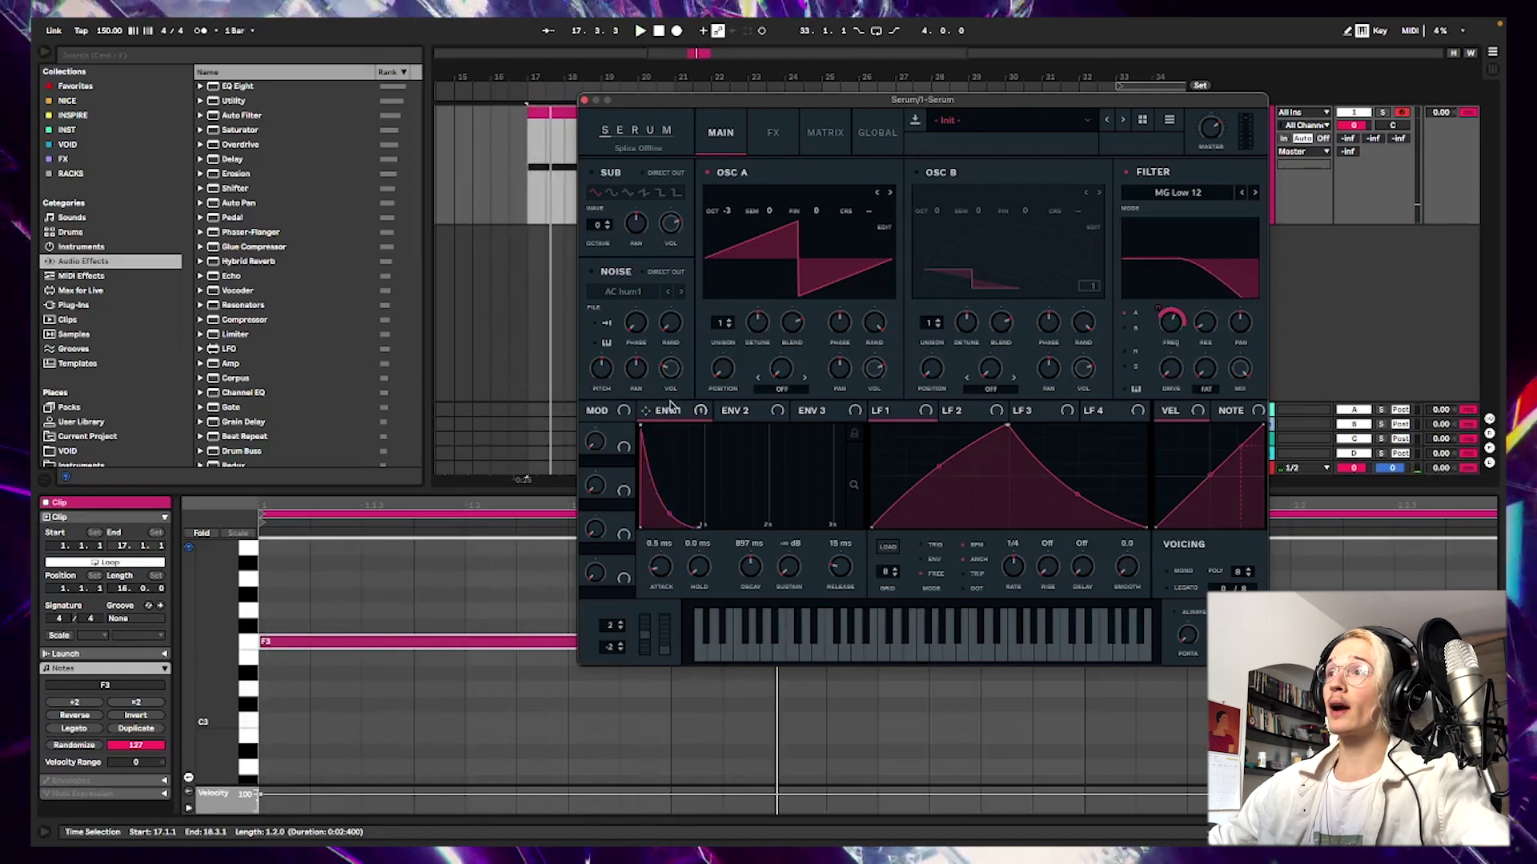
pyautogui.moveTo(1171, 368); pyautogui.dragTo(1173, 421)
pyautogui.press('space')
pyautogui.press('space')
pyautogui.press('space')
pyautogui.press('space')
pyautogui.press('space')
pyautogui.press('space')
pyautogui.press('space')
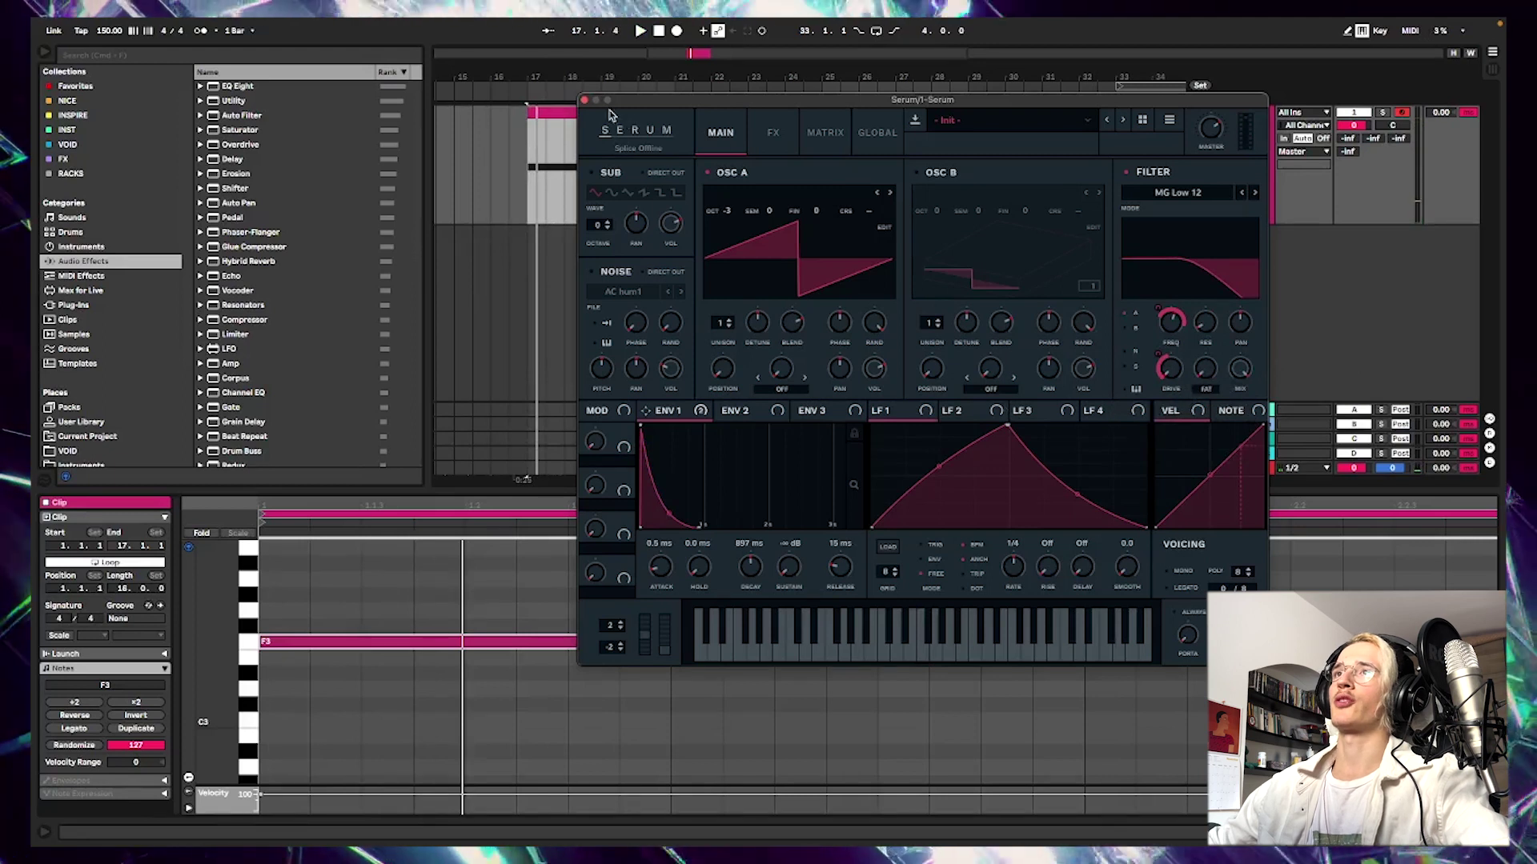
pyautogui.moveTo(640, 110); pyautogui.dragTo(672, 108)
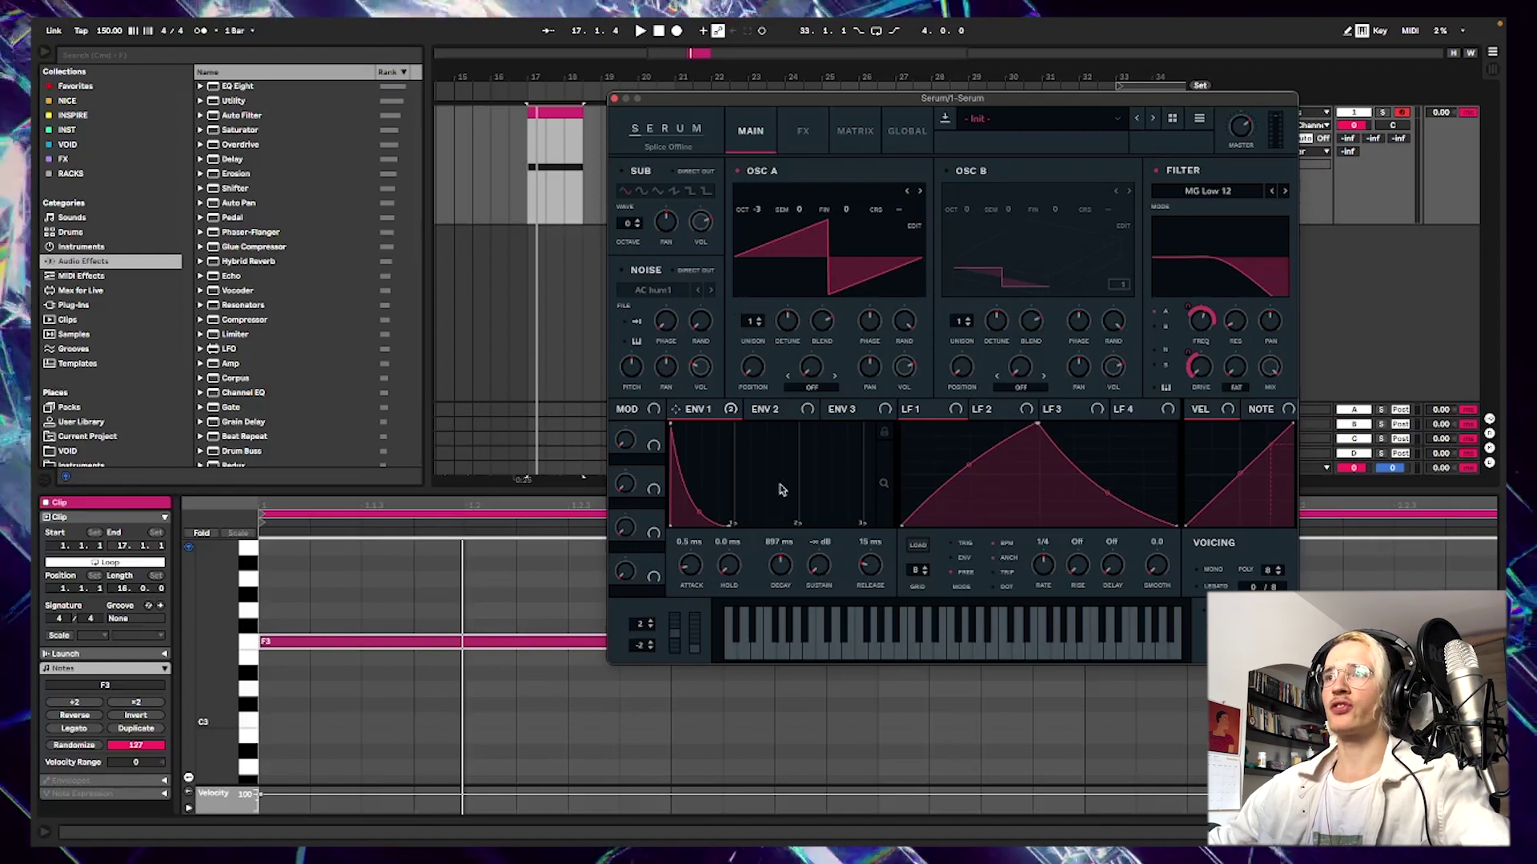
# - Close Serum and load OTT after it on the Serum track
pyautogui.click(614, 98)
pyautogui.click(1227, 154)
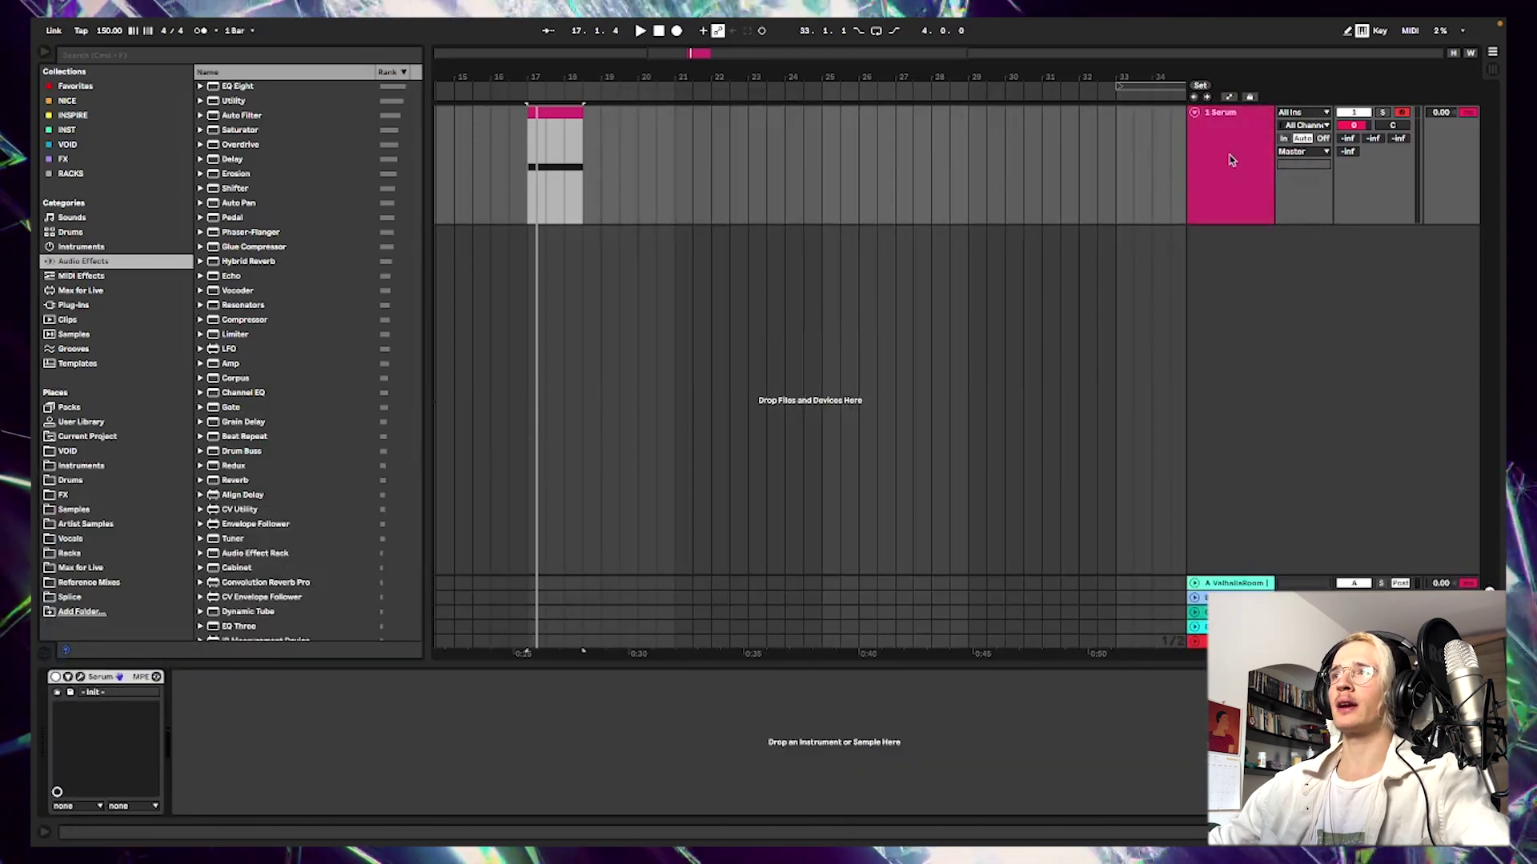
pyautogui.click(264, 738)
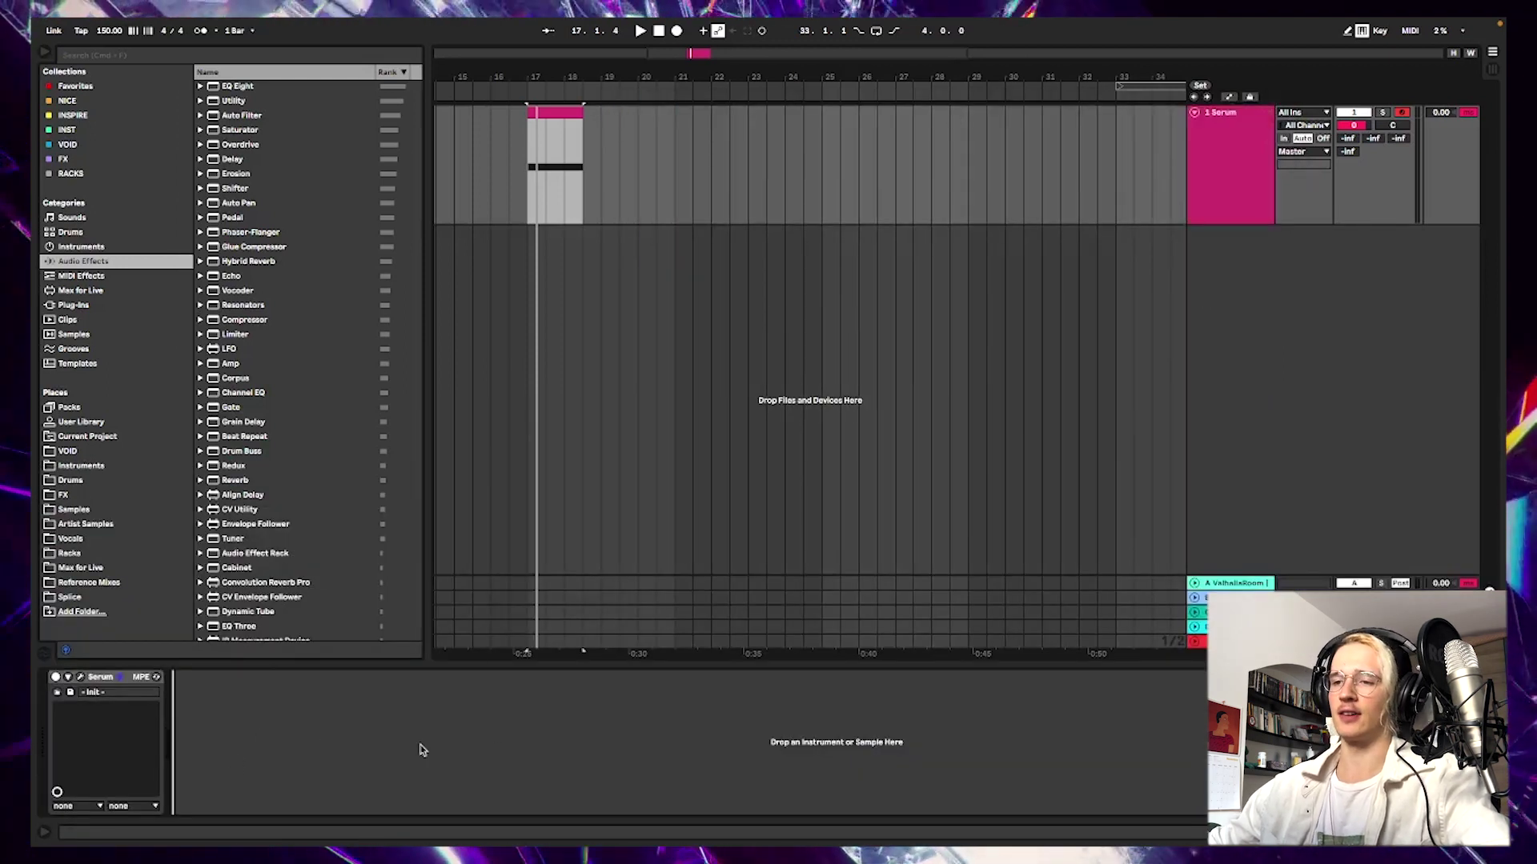
pyautogui.press('super+f')
pyautogui.write('ott')
pyautogui.press('Return')
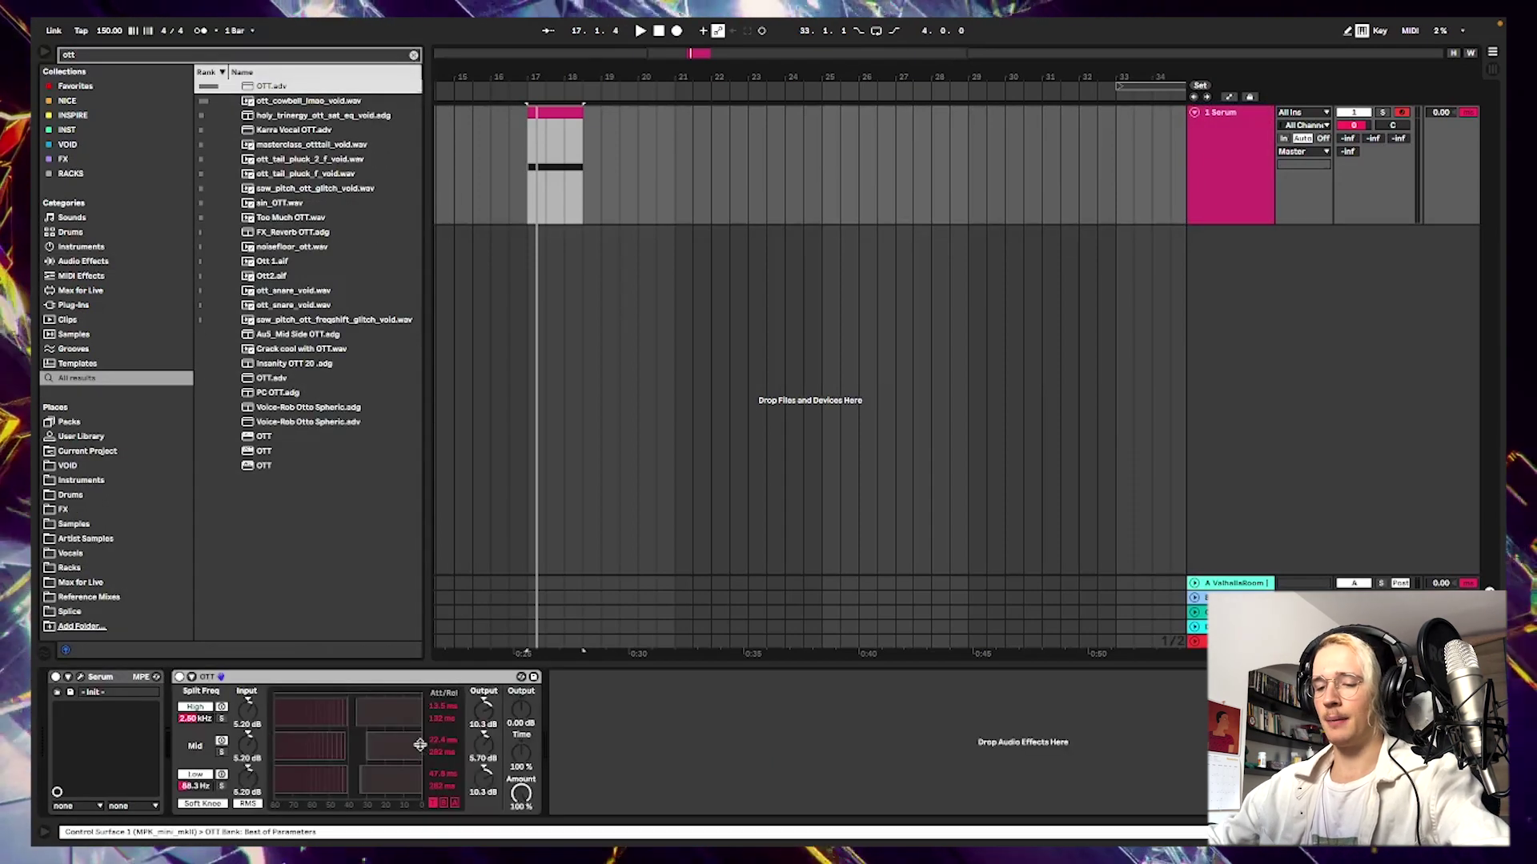
# - Insert Saturator between Serum and OTT, and add EQ Eight after OTT
pyautogui.press('super+f')
pyautogui.write('sat')
pyautogui.moveTo(274, 86); pyautogui.dragTo(193, 714)
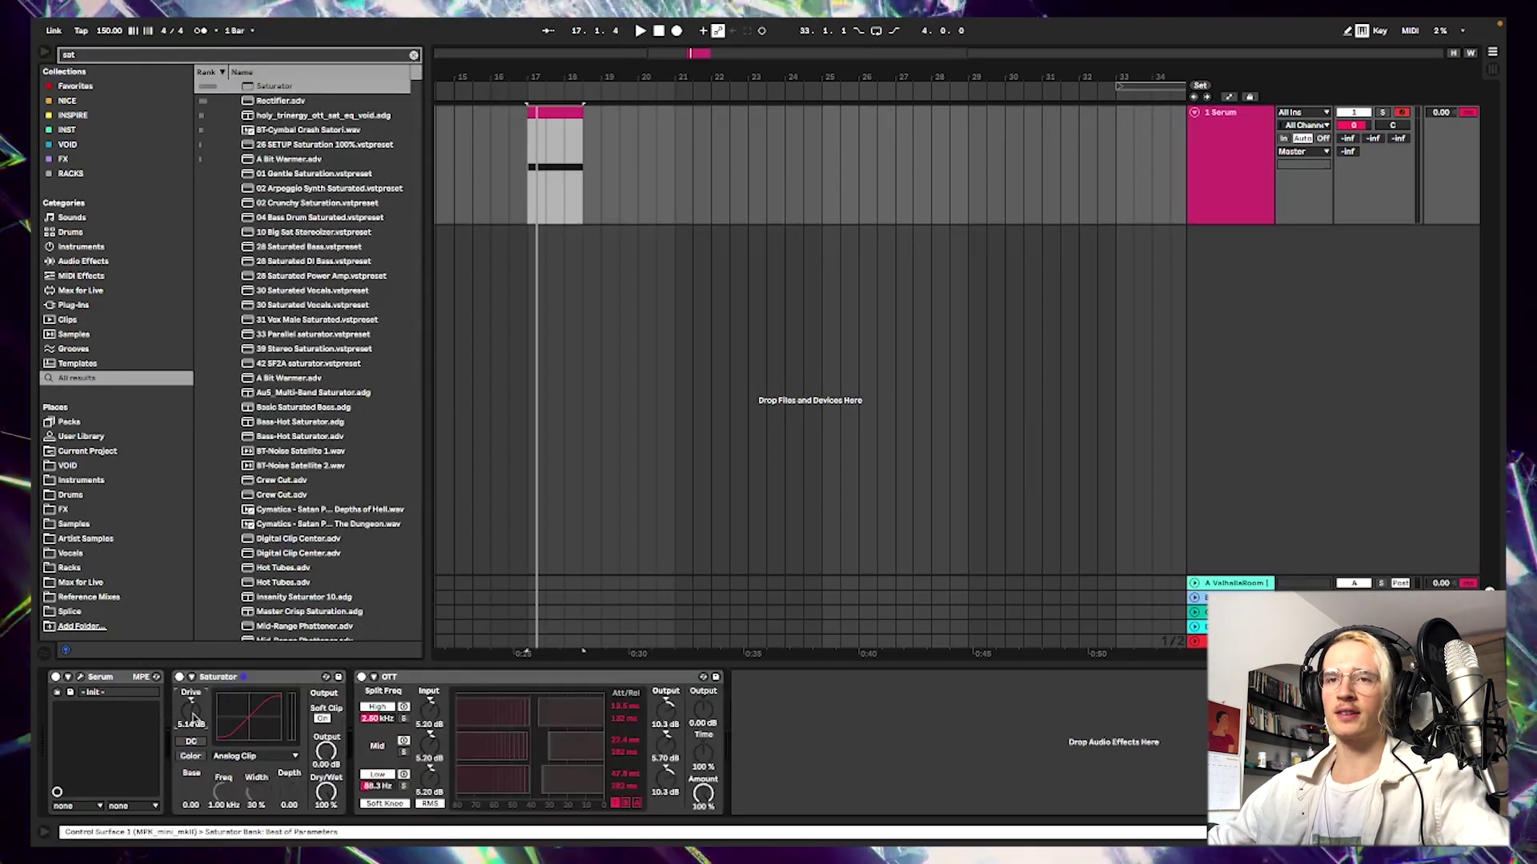
pyautogui.hotkey('ctrl', 'f')
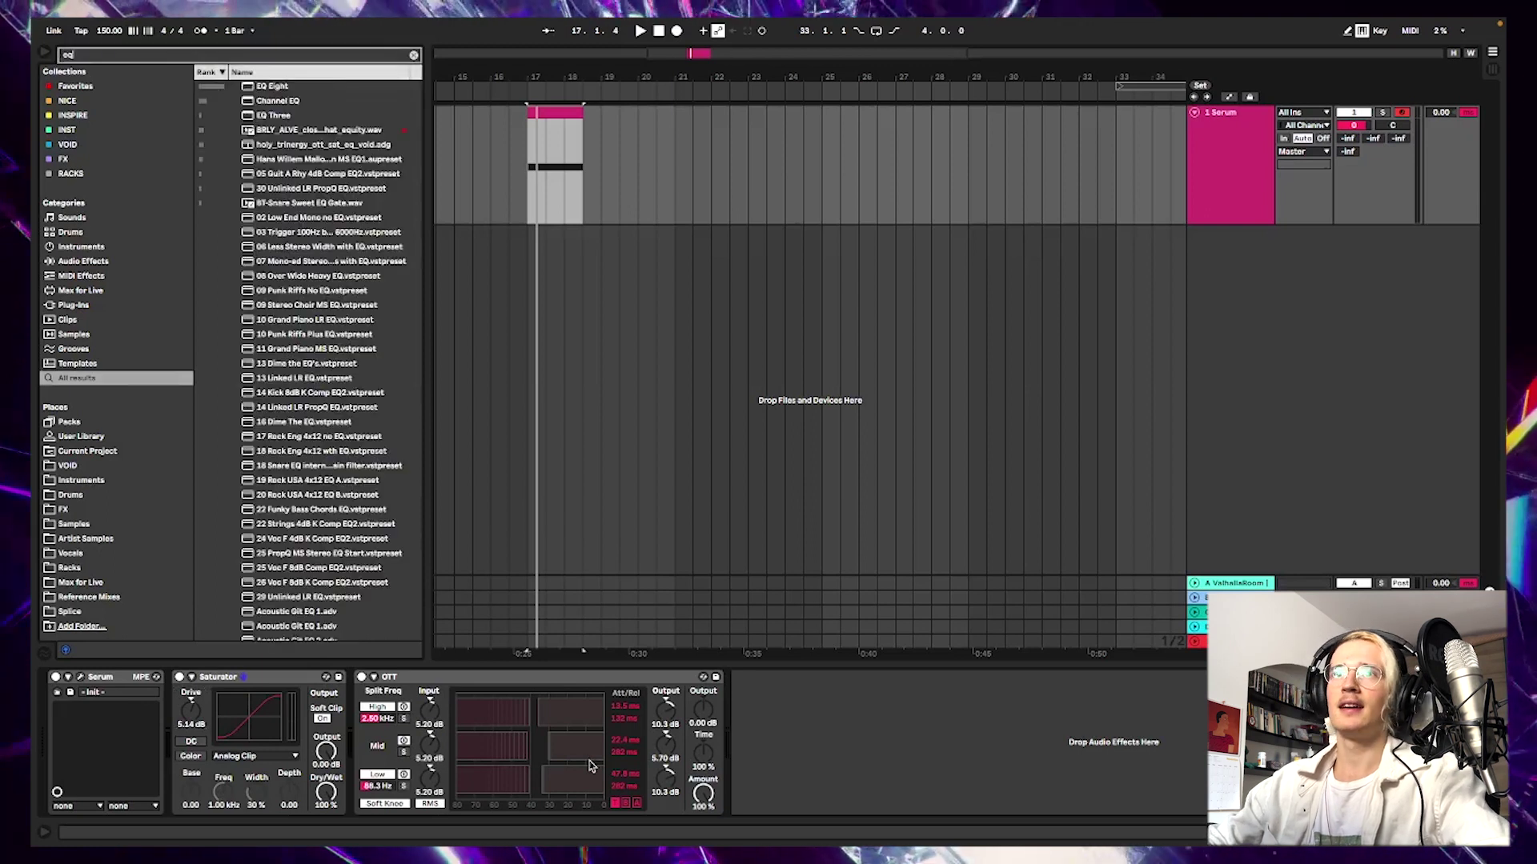
pyautogui.write('eq')
pyautogui.press('Down')
pyautogui.press('Return')
pyautogui.click(232, 677)
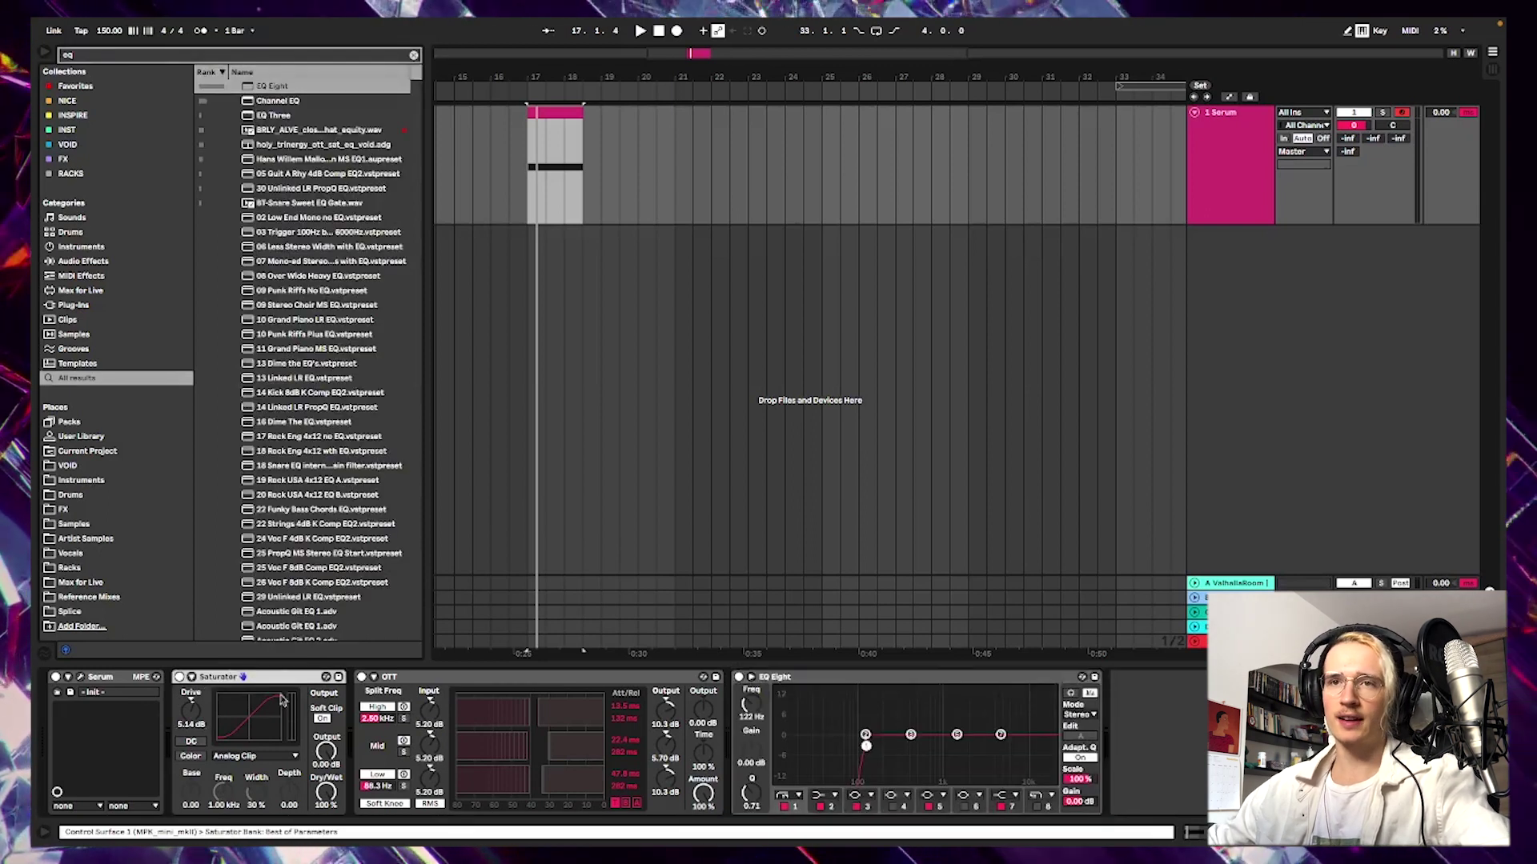
# - Compare the Saturator and OTT devices by switching between them
pyautogui.click(451, 678)
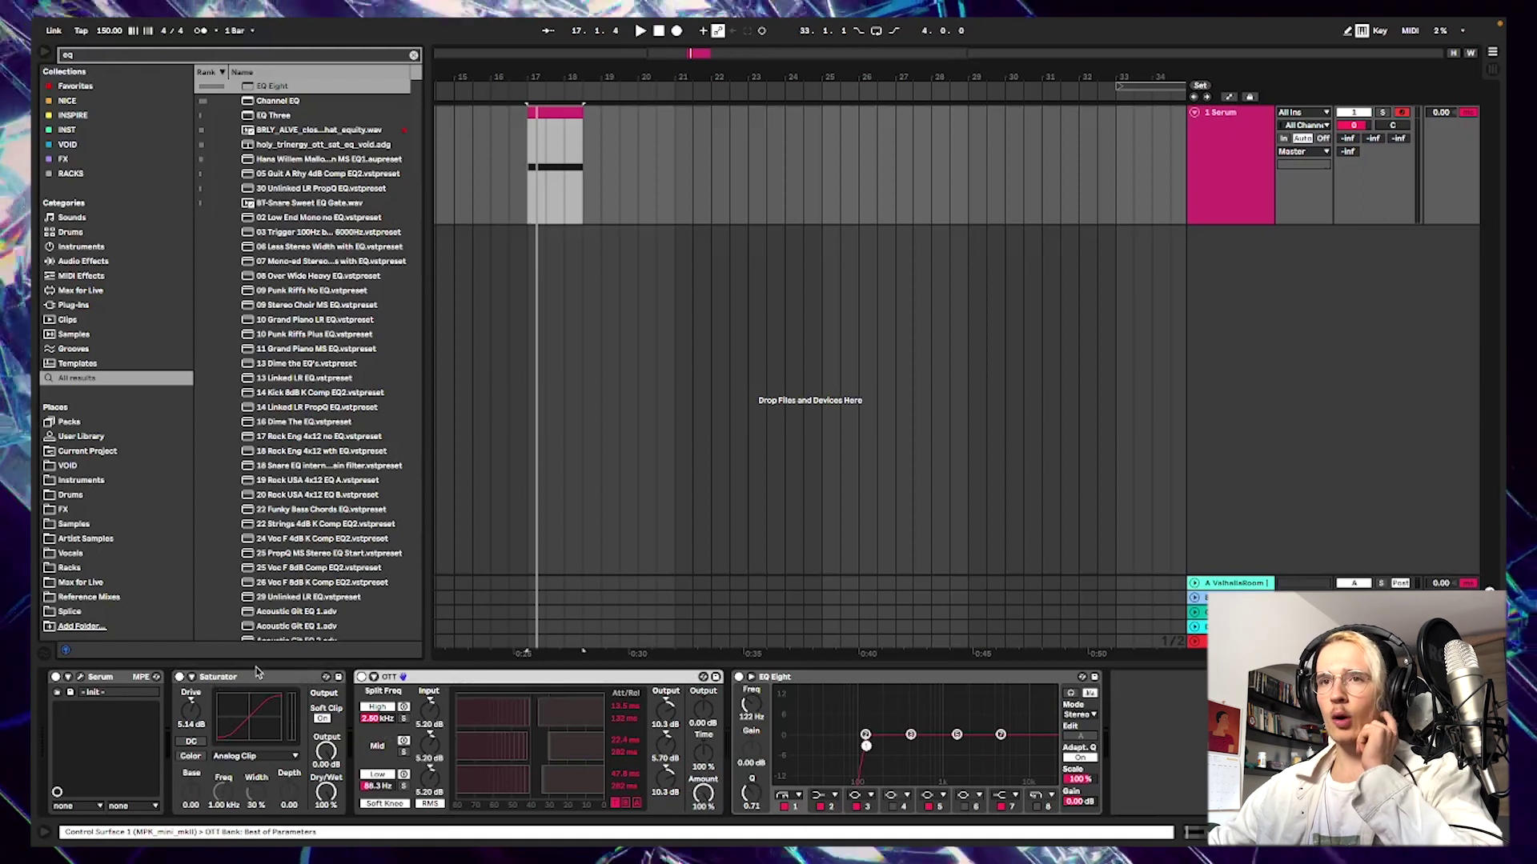
pyautogui.click(272, 677)
pyautogui.click(472, 680)
pyautogui.click(264, 681)
pyautogui.click(420, 680)
pyautogui.click(281, 679)
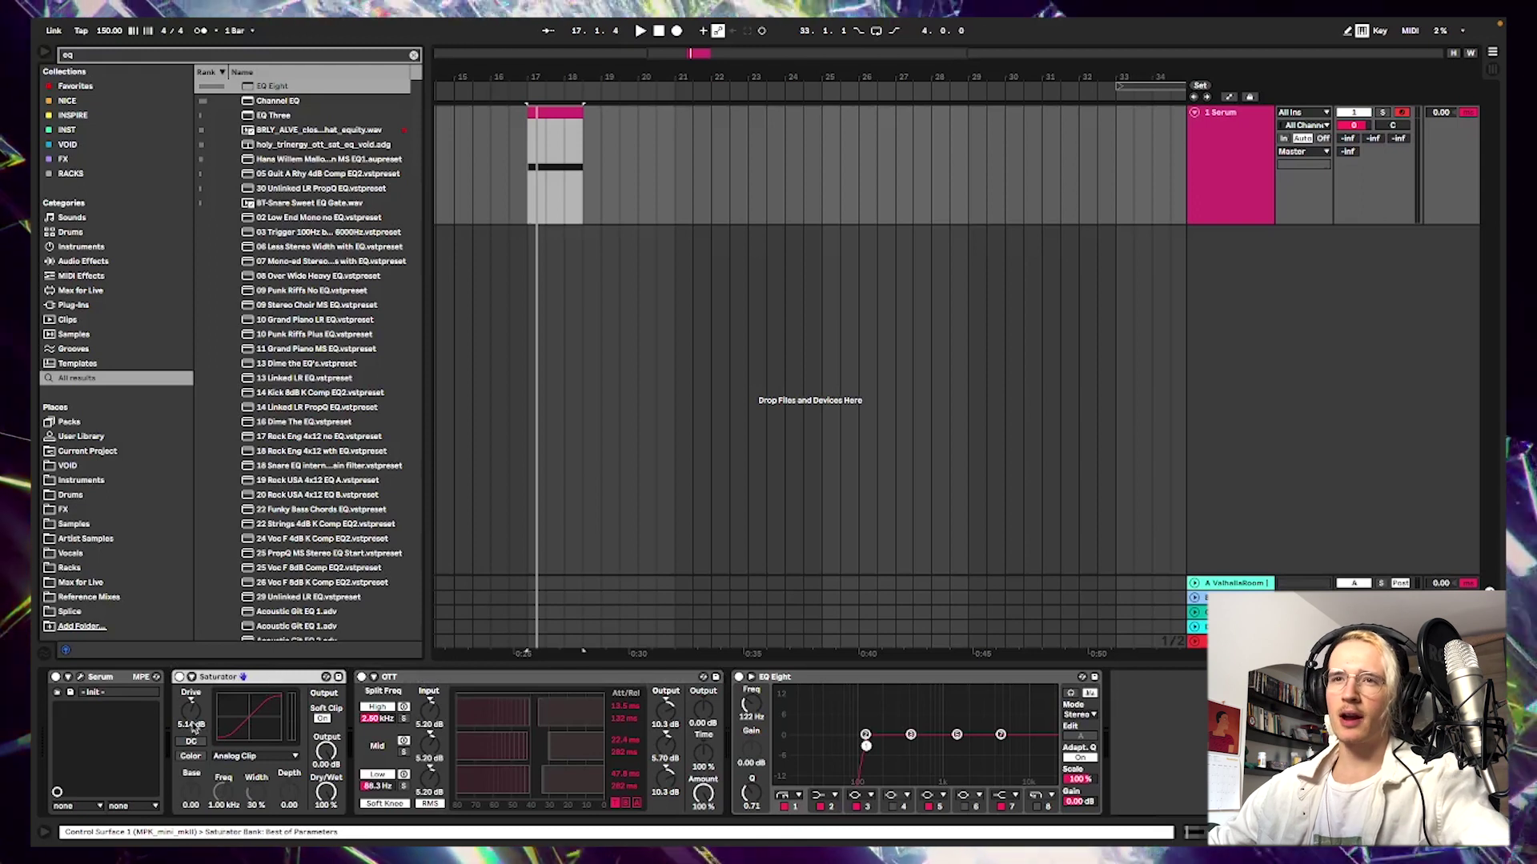
pyautogui.click(440, 678)
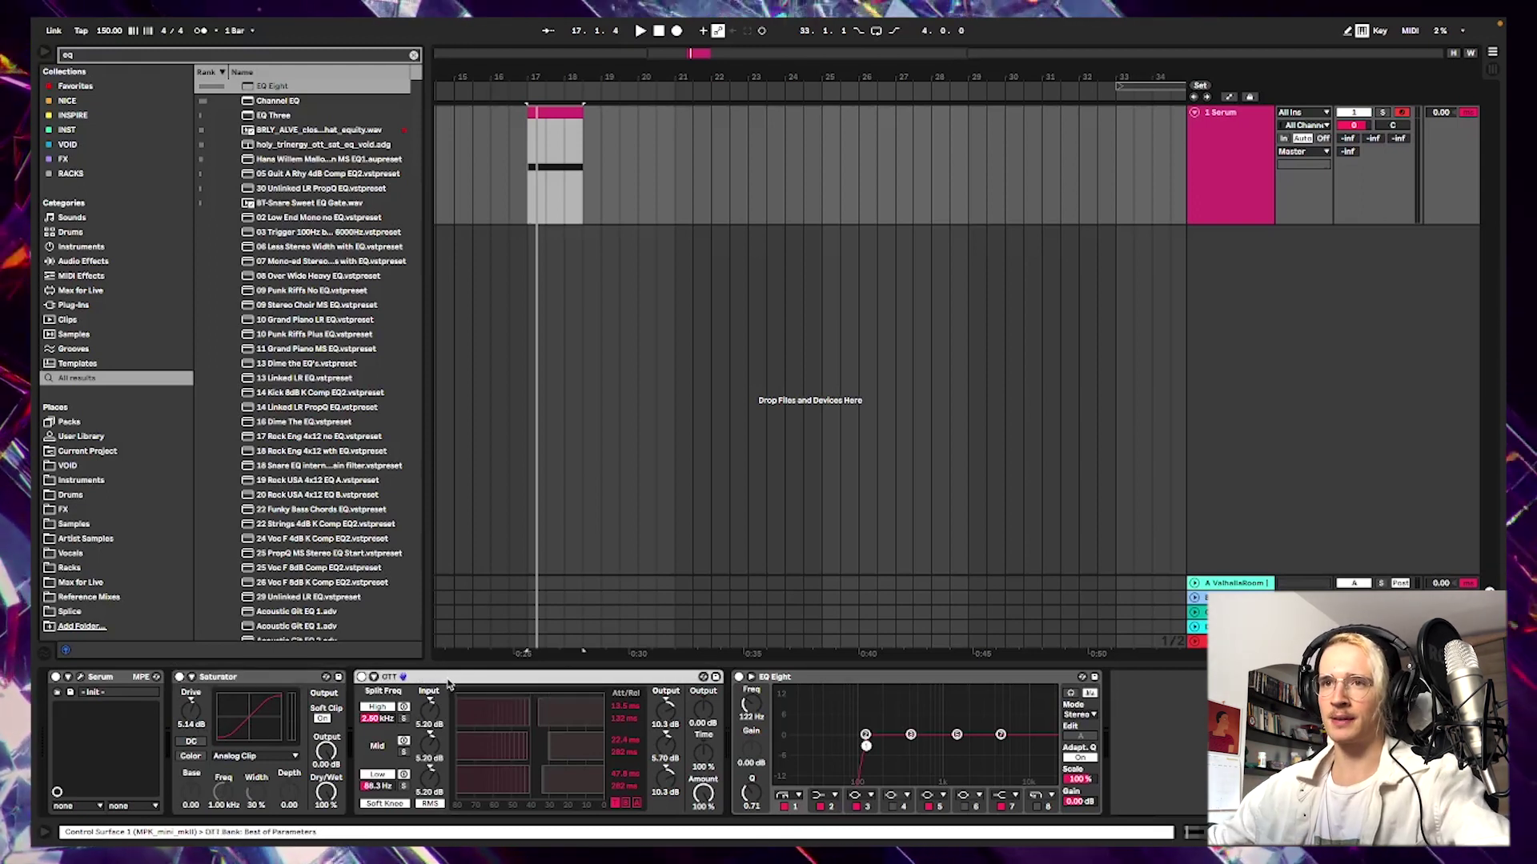
pyautogui.click(280, 678)
pyautogui.click(428, 678)
pyautogui.click(295, 678)
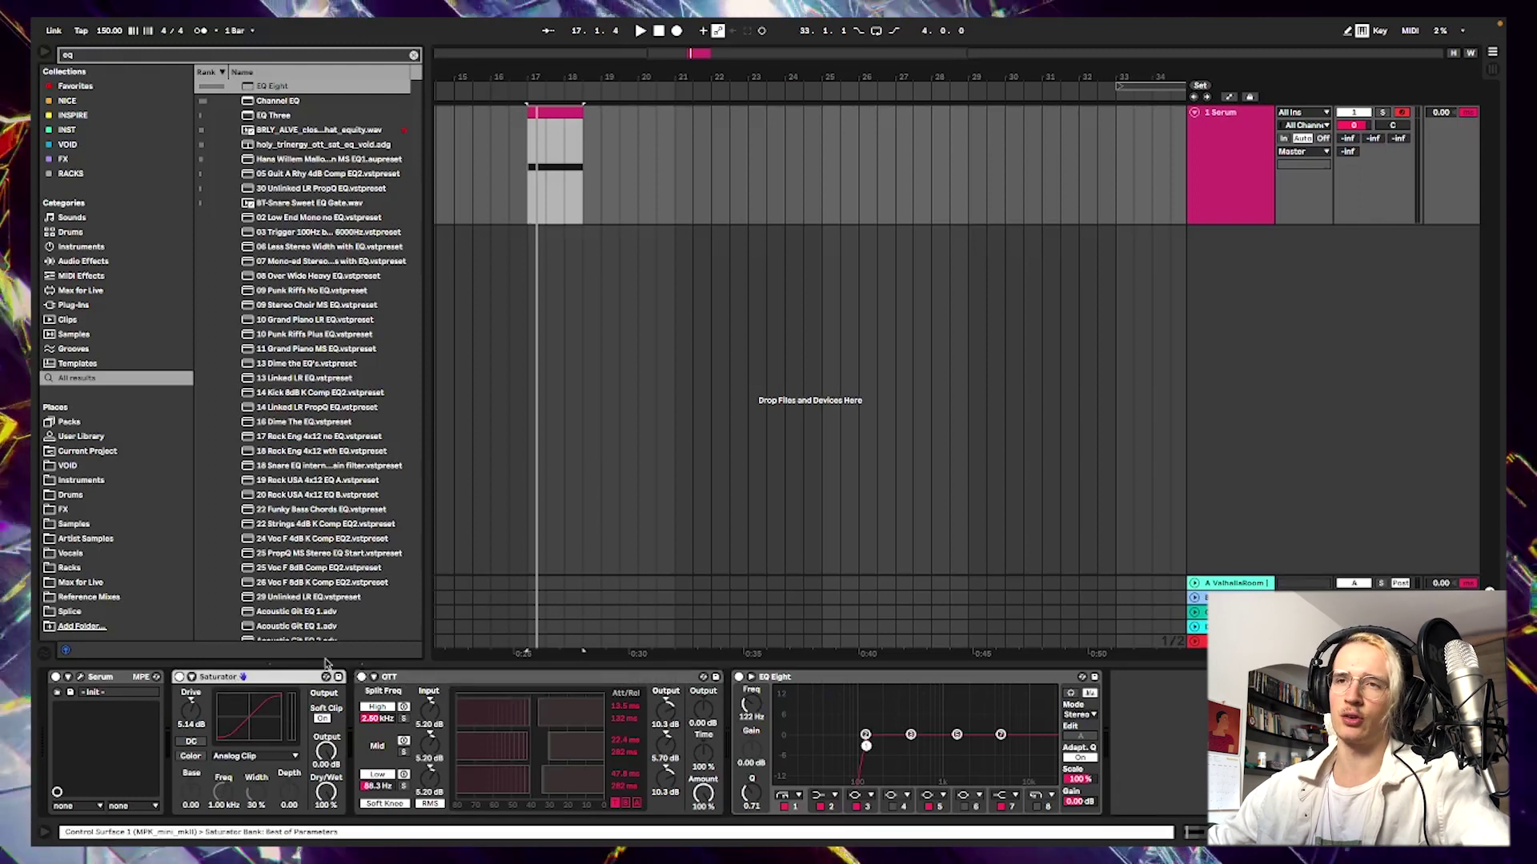
pyautogui.click(448, 678)
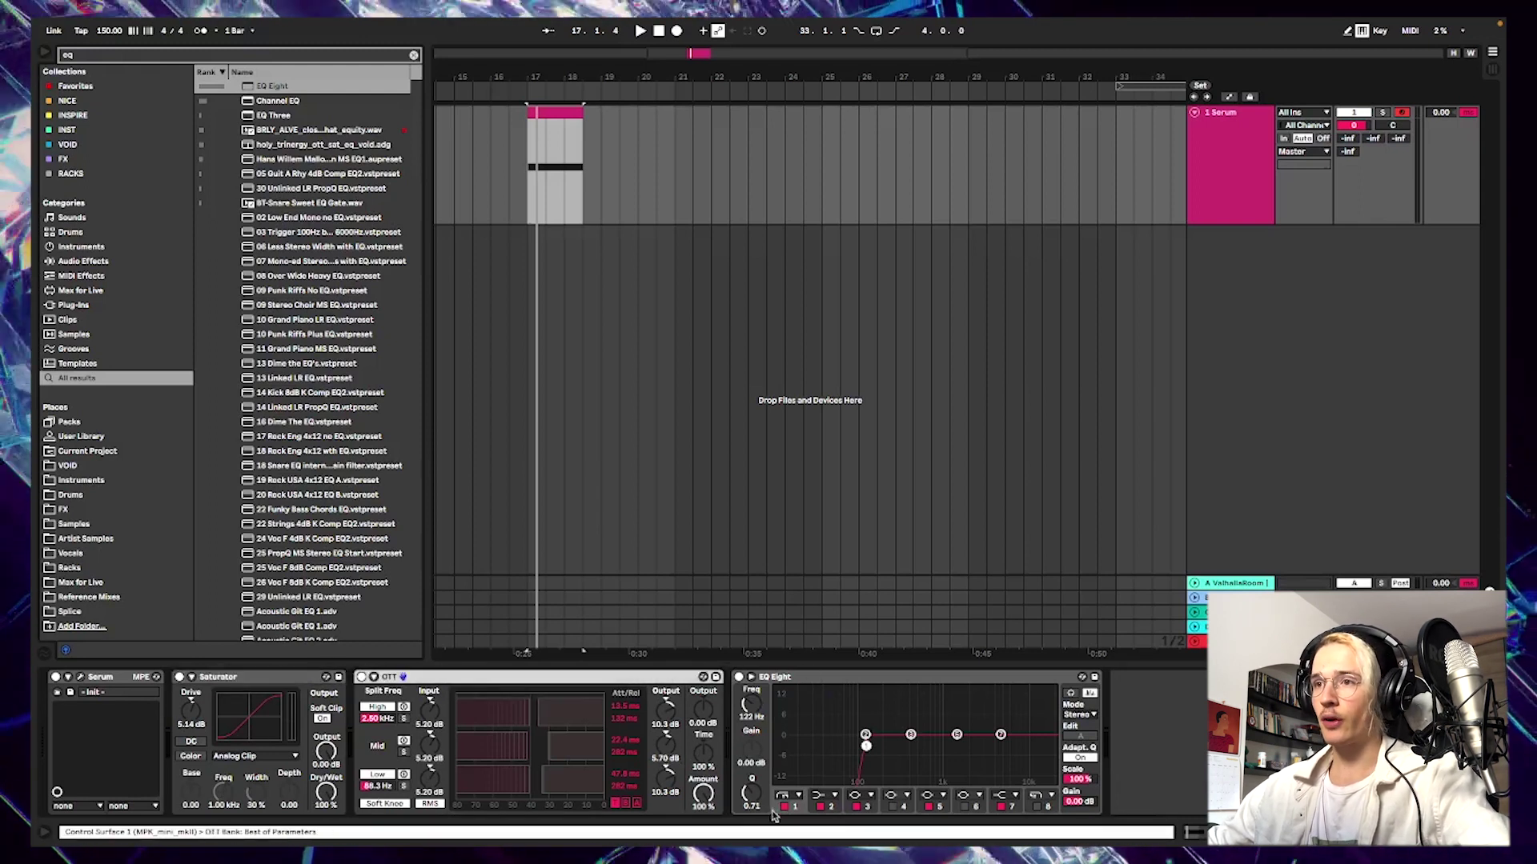
# - Cut EQ Eight 3.84 dB at 194 Hz, boost near 59 Hz, and lower OTT's amount
pyautogui.moveTo(911, 735); pyautogui.dragTo(849, 731)
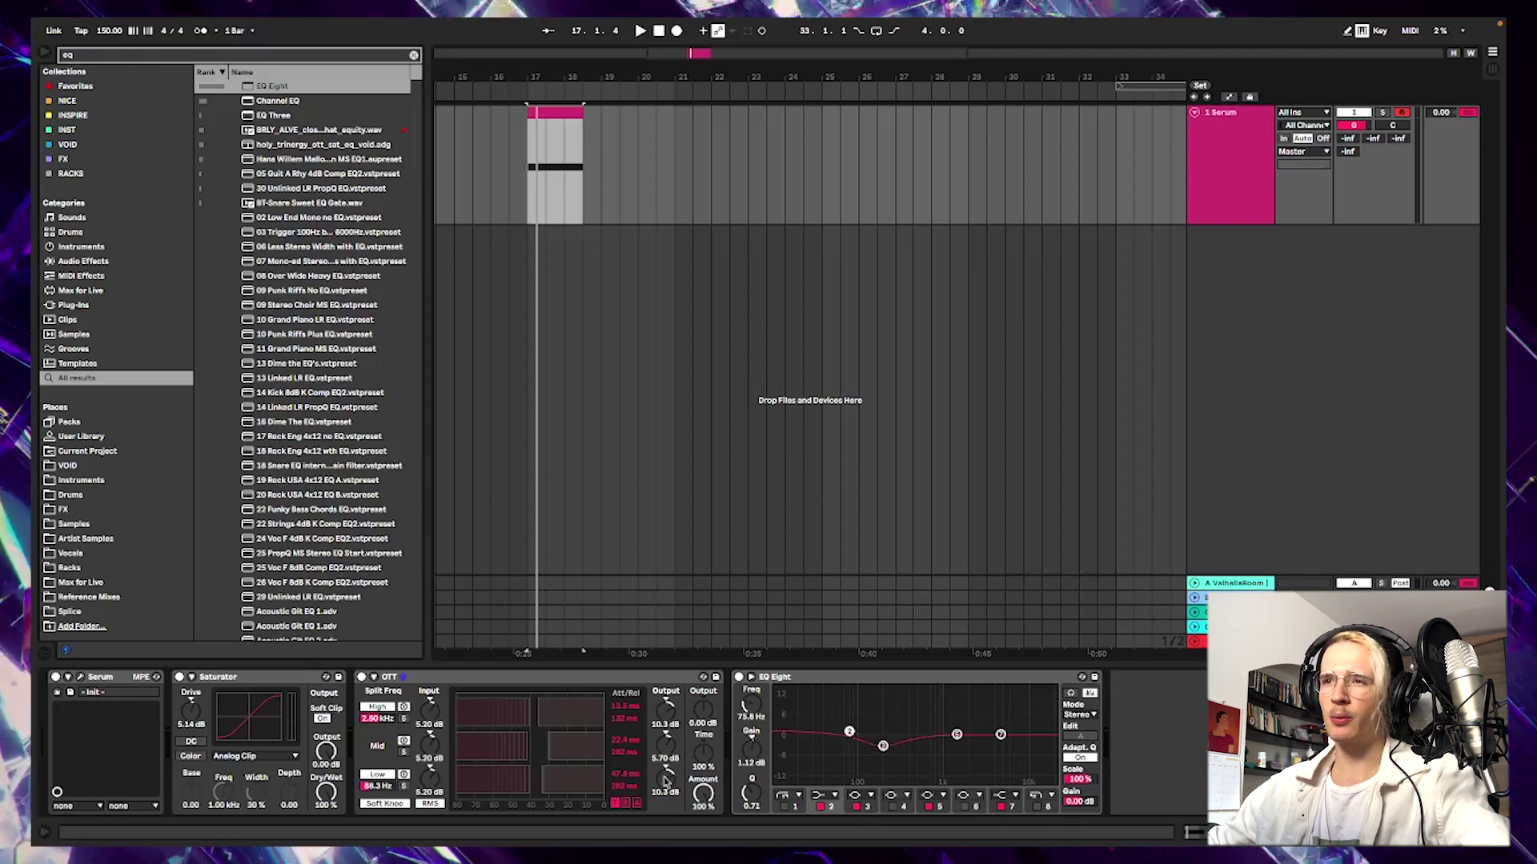
pyautogui.moveTo(703, 791); pyautogui.dragTo(702, 794)
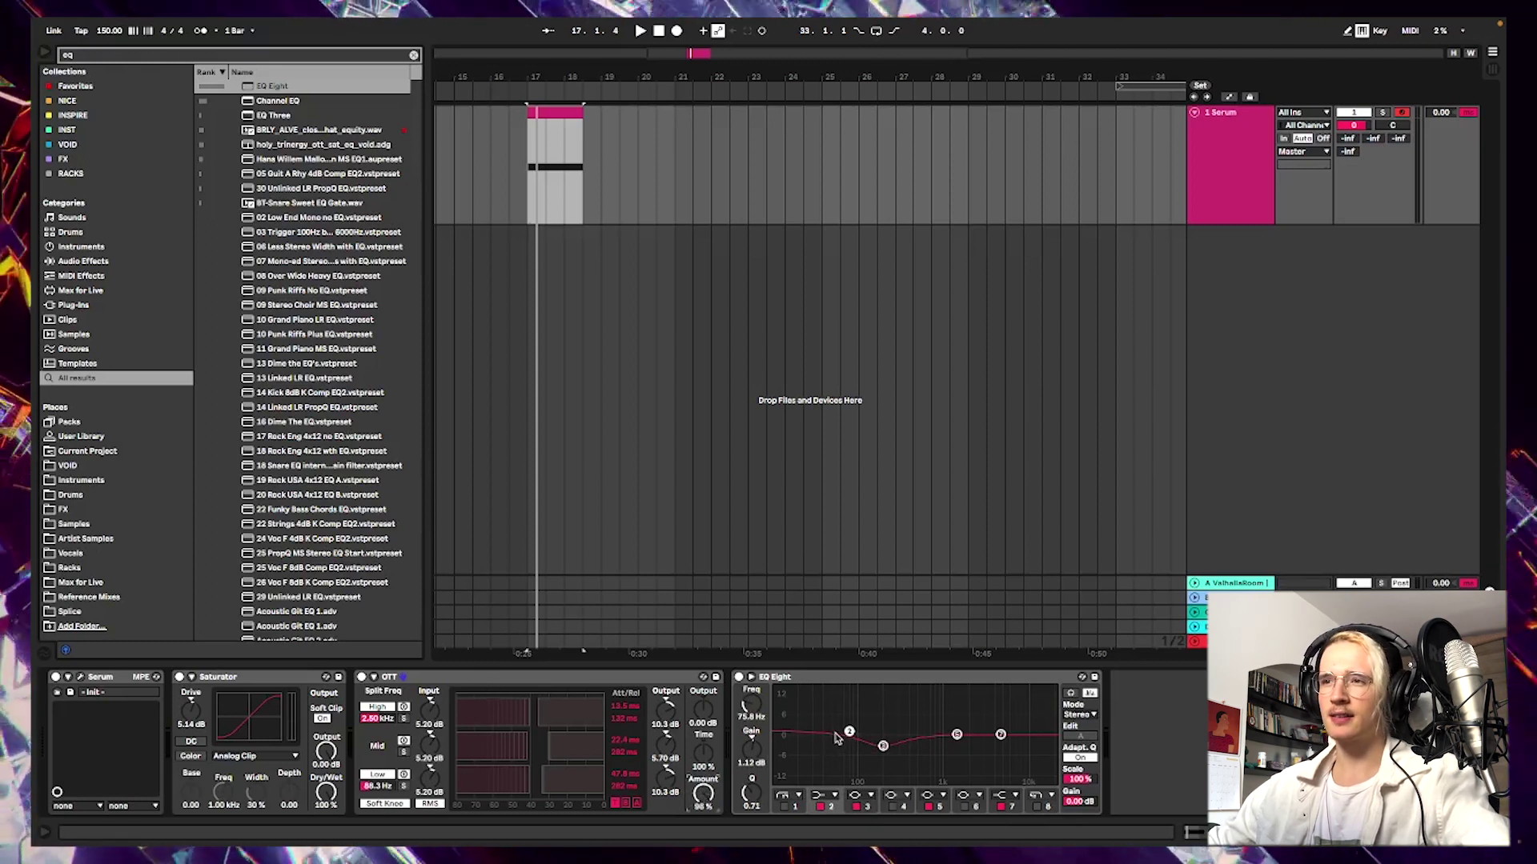
pyautogui.moveTo(850, 731)
pyautogui.mouseDown()
pyautogui.moveTo(818, 744)
pyautogui.moveTo(846, 730)
pyautogui.moveTo(838, 705)
pyautogui.moveTo(845, 719)
pyautogui.mouseUp()
pyautogui.press('space')
pyautogui.click(882, 746)
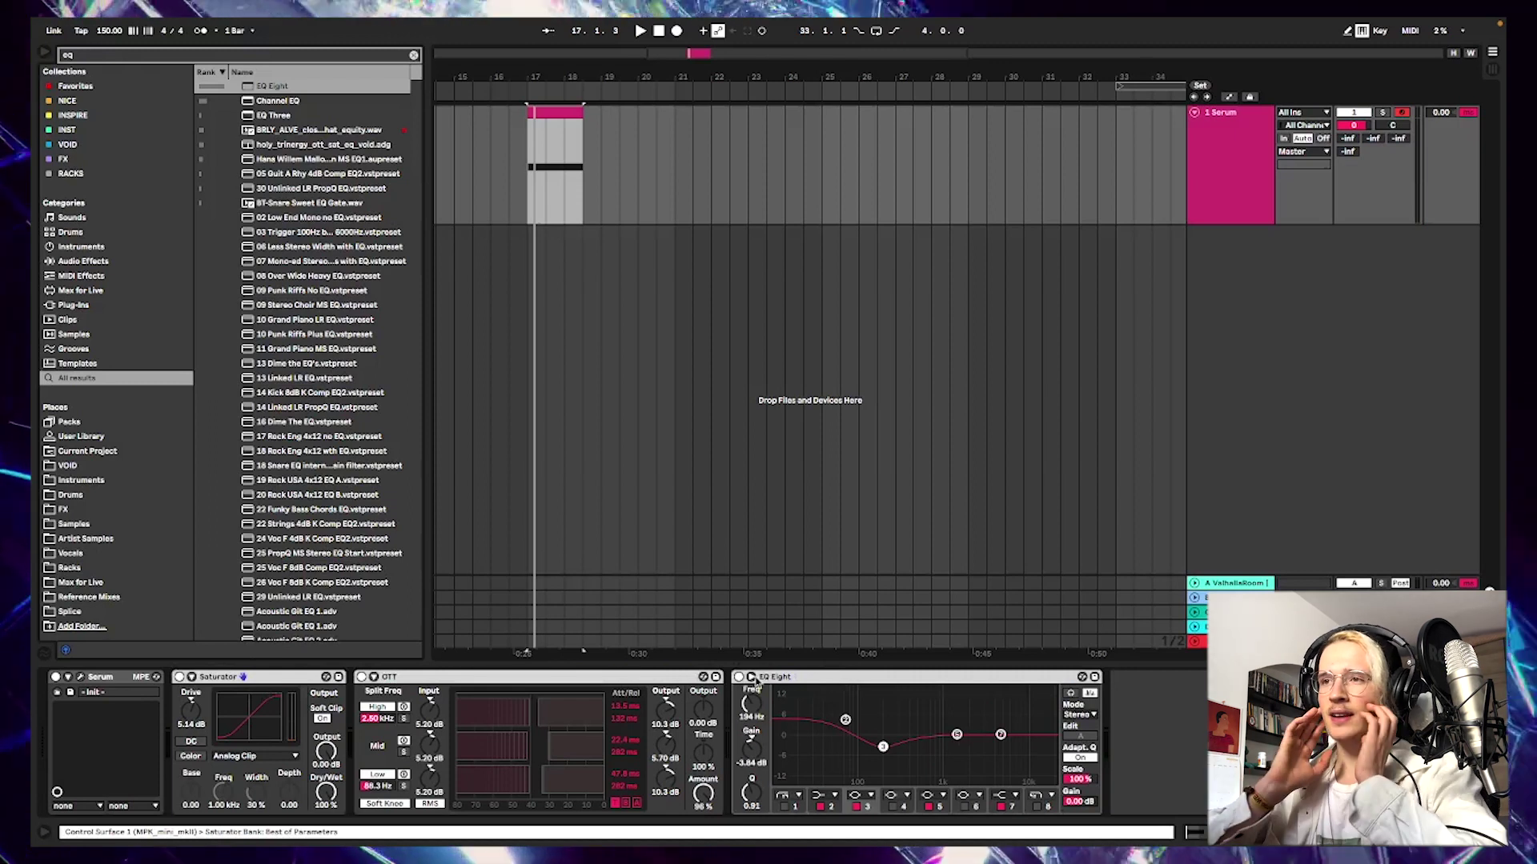
pyautogui.click(81, 678)
# - Lengthen the envelope release to 20 ms while auditioning the clip
pyautogui.moveTo(780, 101); pyautogui.dragTo(801, 84)
pyautogui.press('space')
pyautogui.click(542, 158)
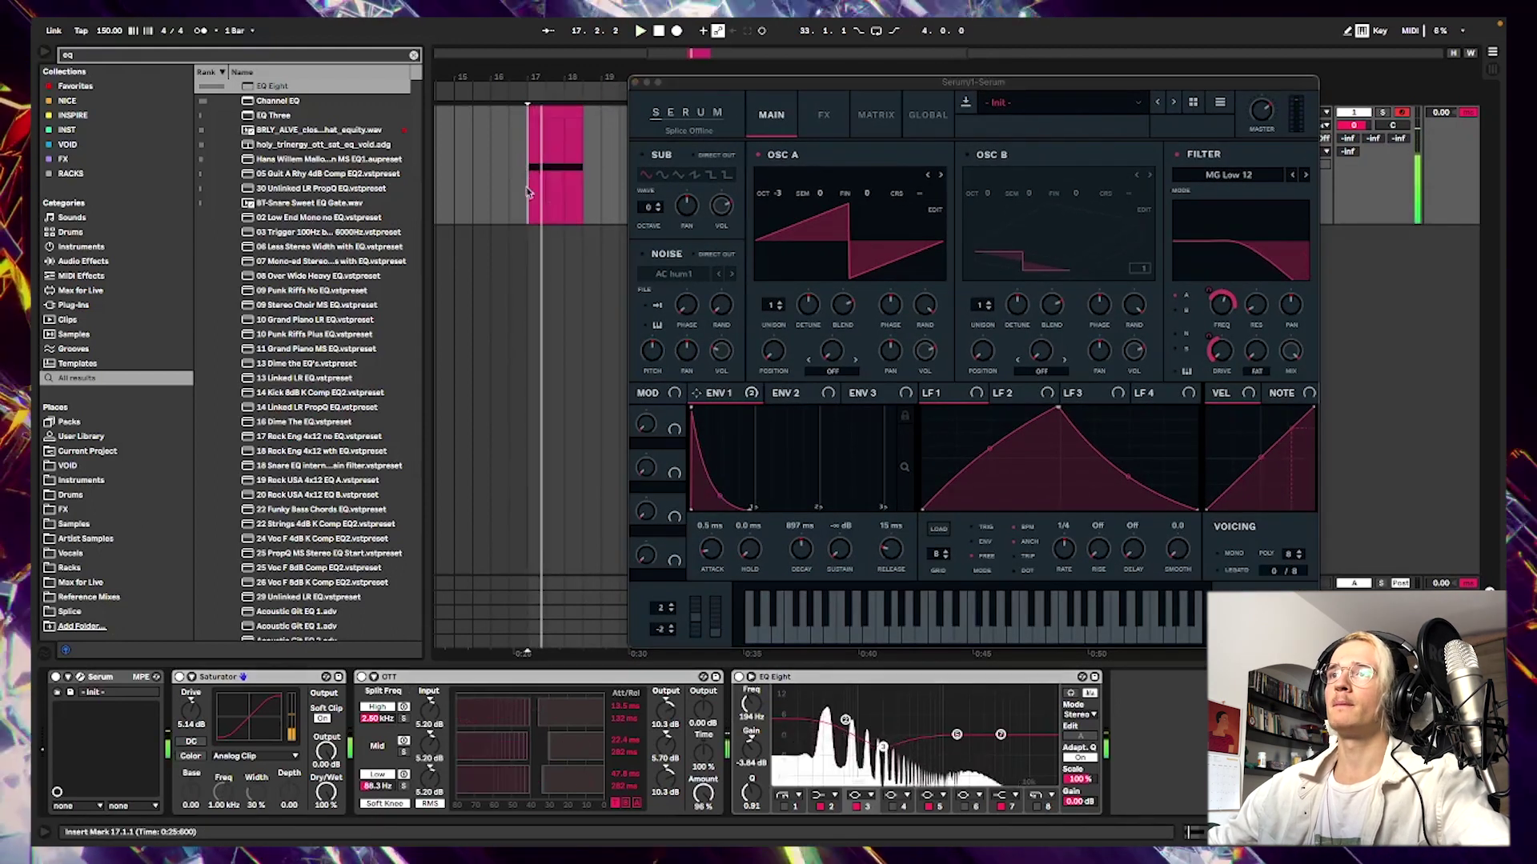
pyautogui.moveTo(887, 552); pyautogui.dragTo(886, 546)
pyautogui.press('space')
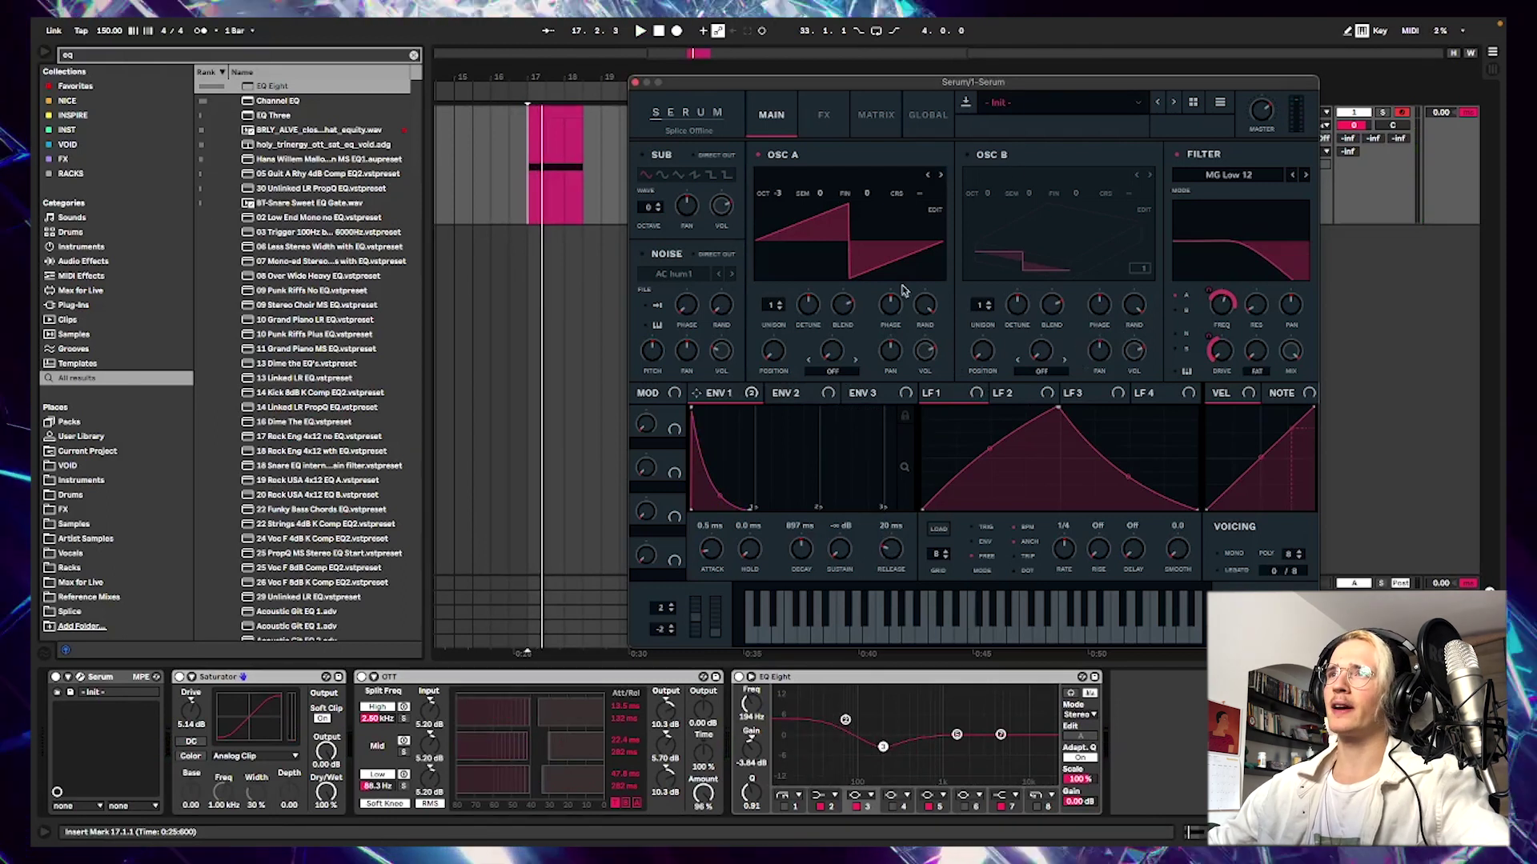
# - Enable OSC B at octave -2 and +7 semitones
pyautogui.click(967, 155)
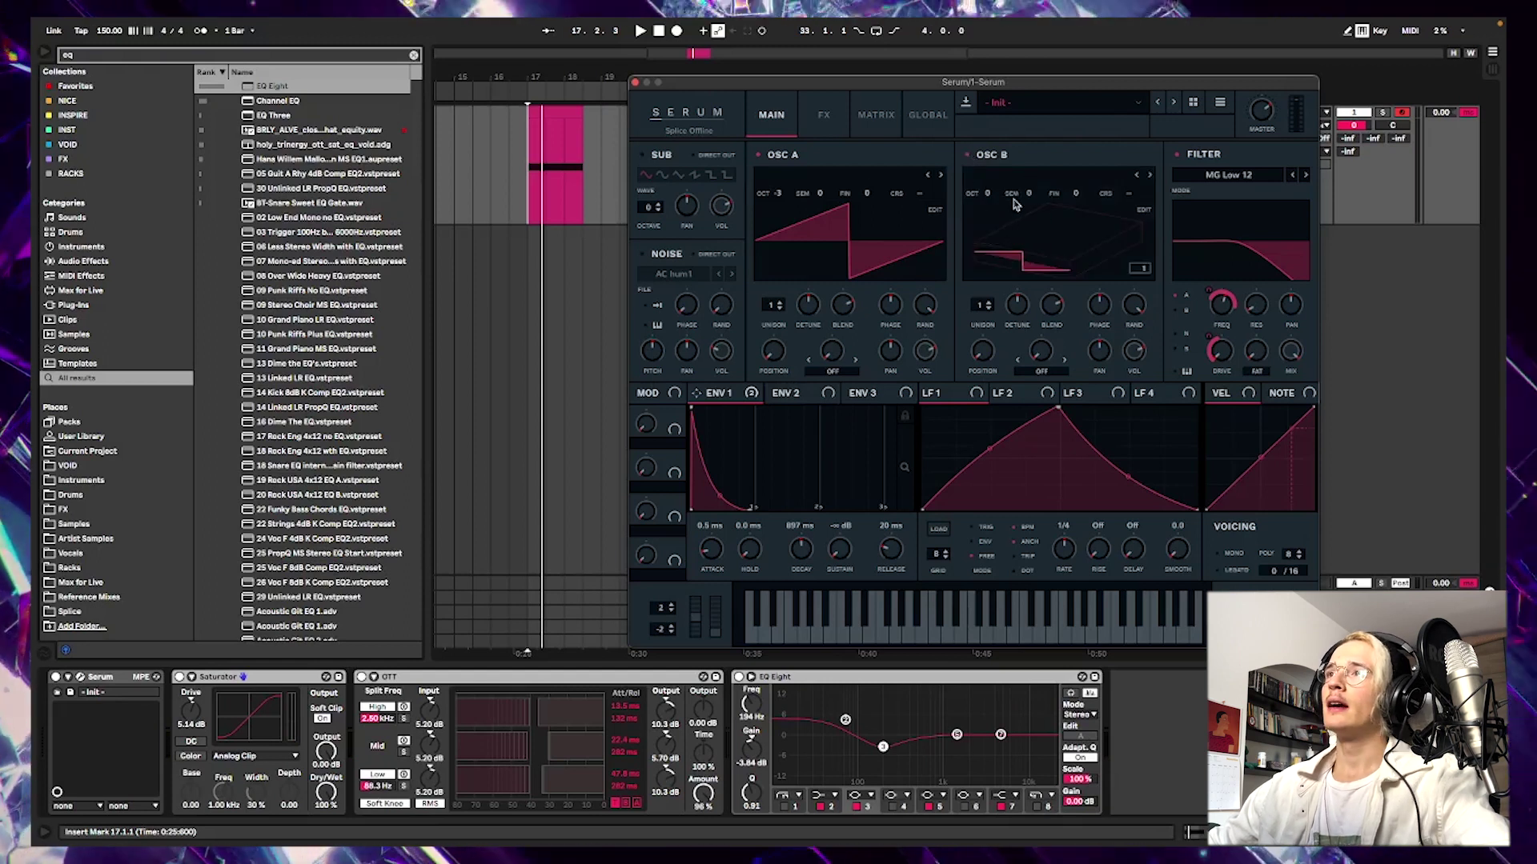
pyautogui.moveTo(989, 196); pyautogui.dragTo(990, 209)
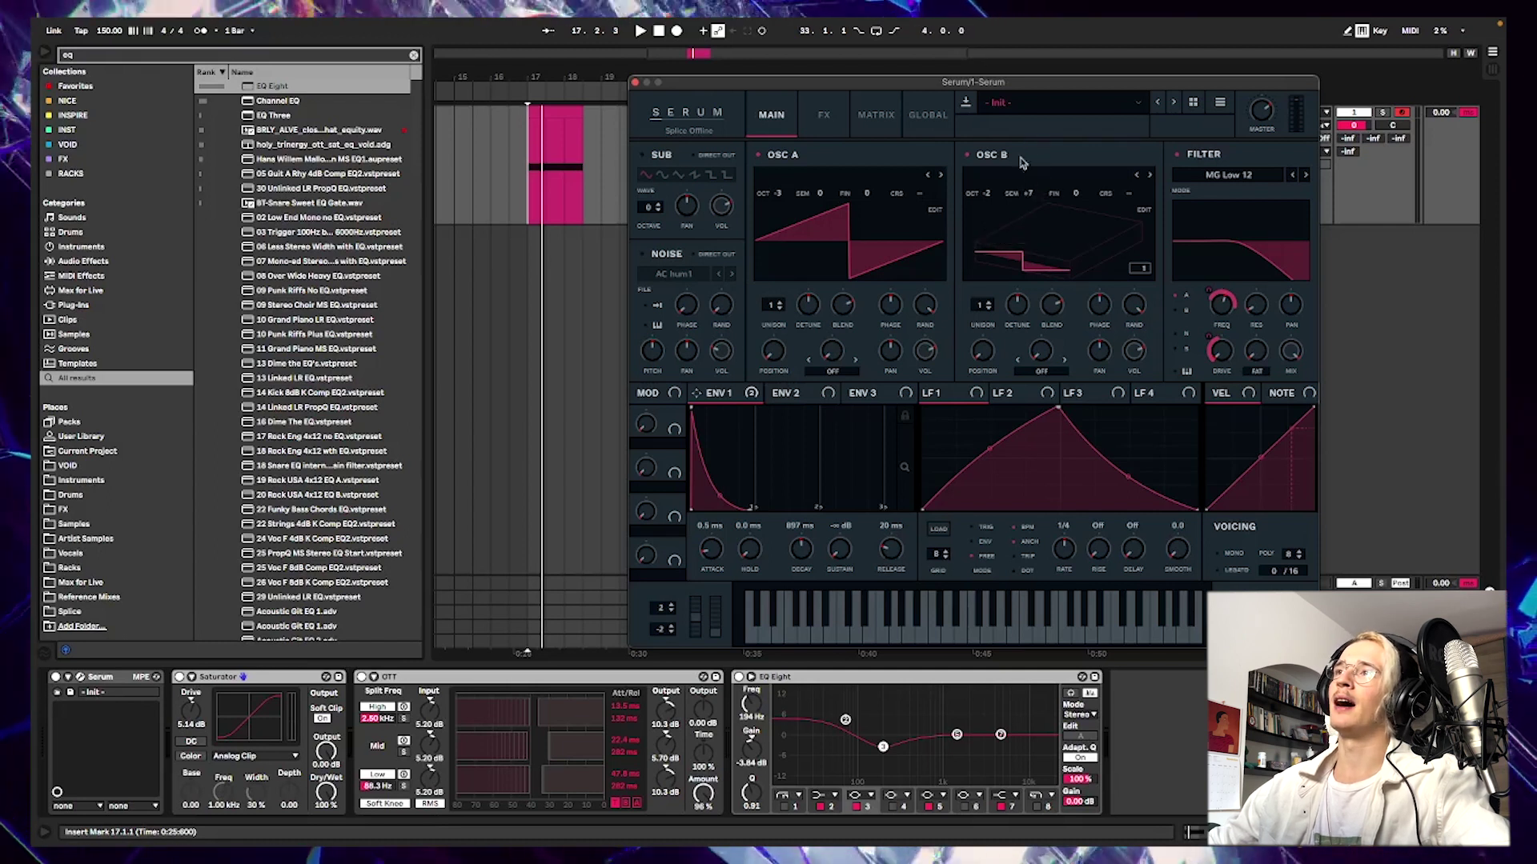
pyautogui.moveTo(1027, 186); pyautogui.dragTo(1025, 180)
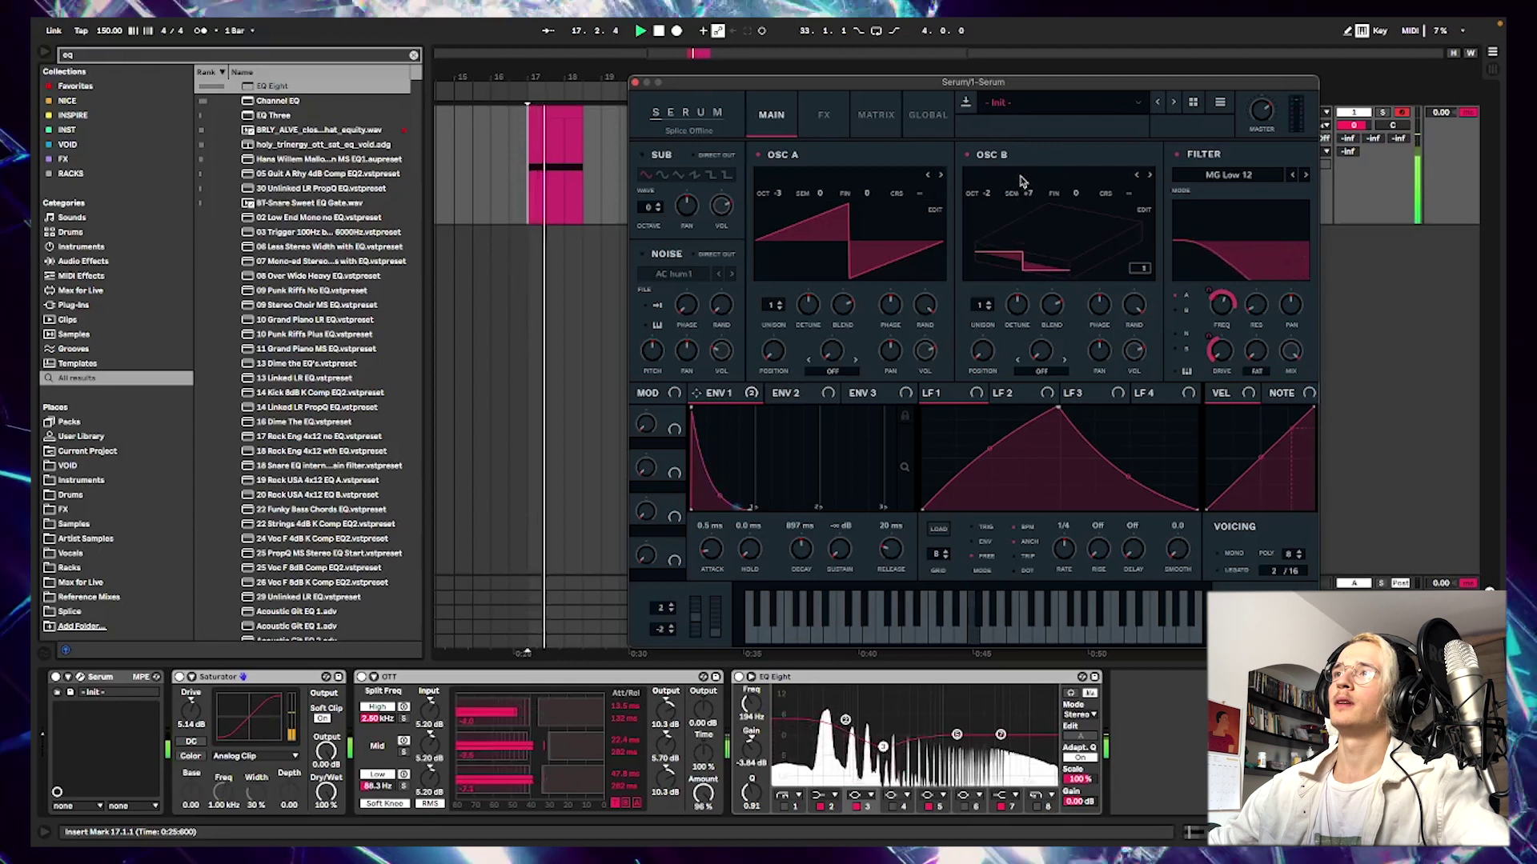
# - Browse OSC B's wavetable list without changing it, and audition the patch
pyautogui.press('space')
pyautogui.click(1026, 180)
pyautogui.click(1026, 180)
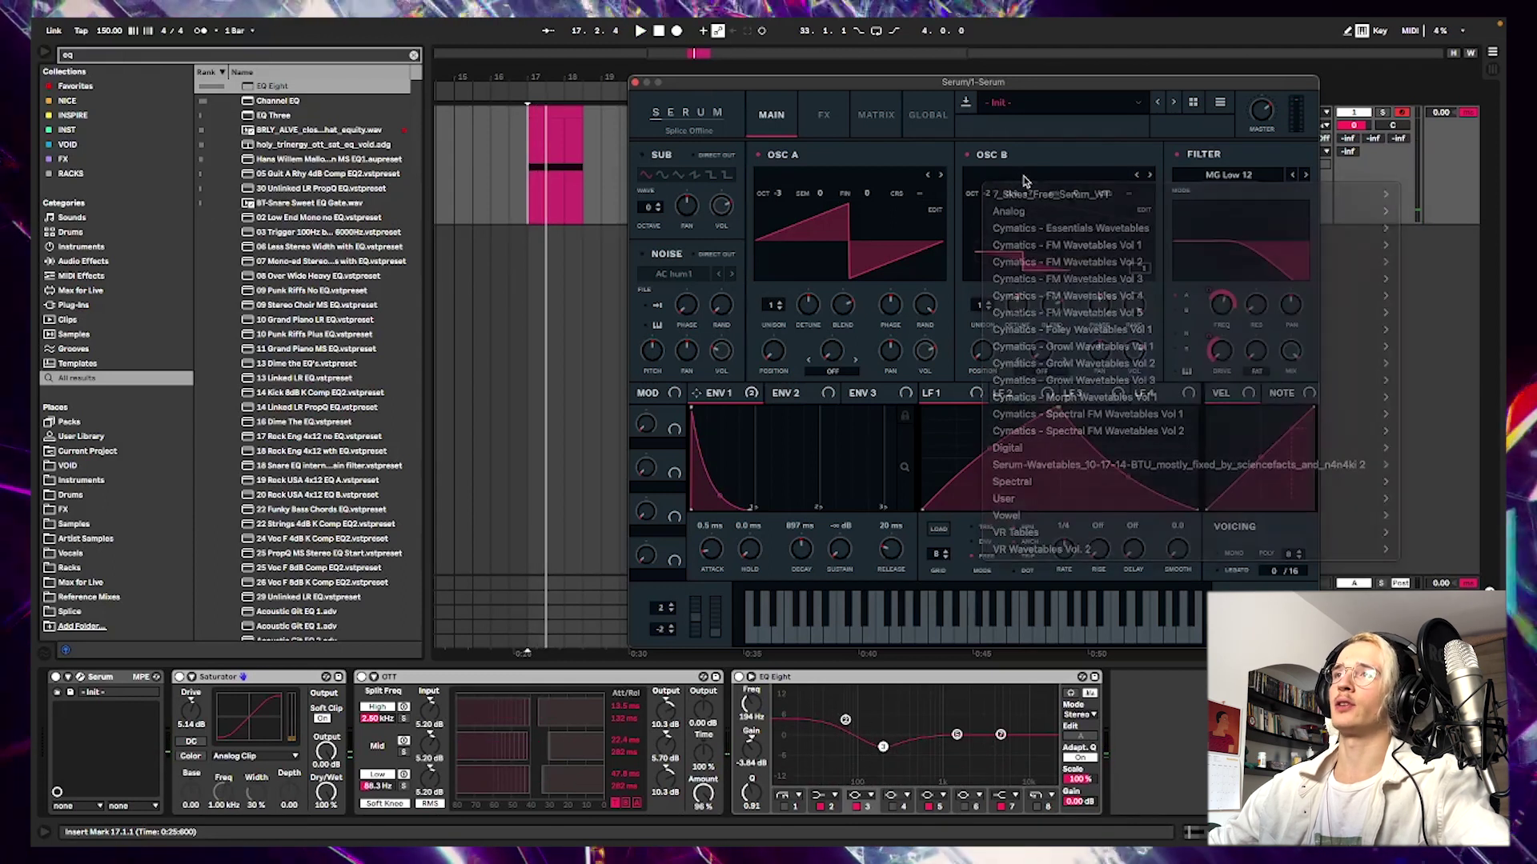
pyautogui.press('space')
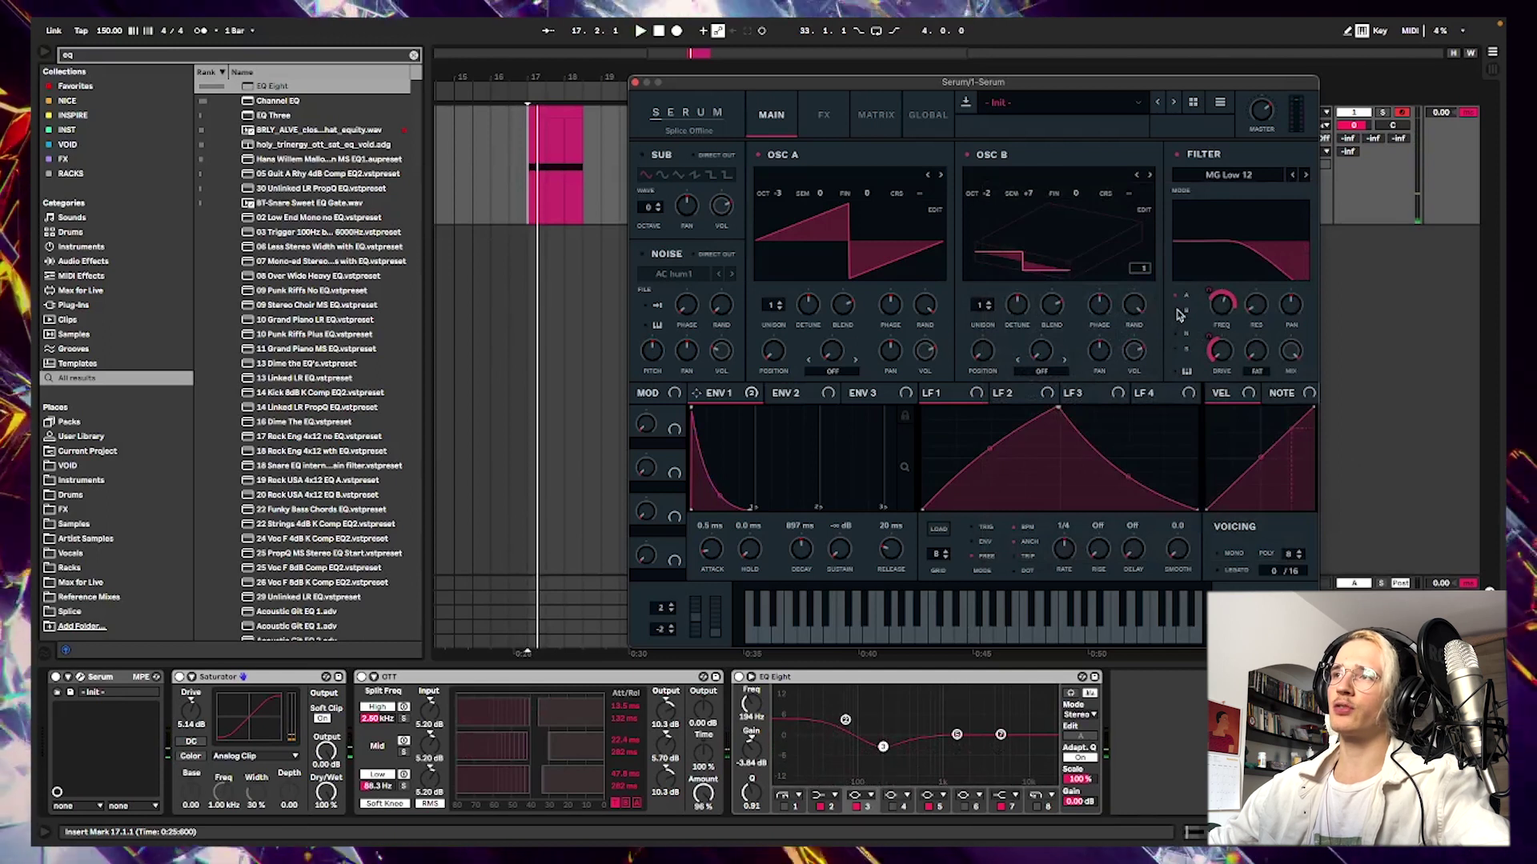
pyautogui.press('space')
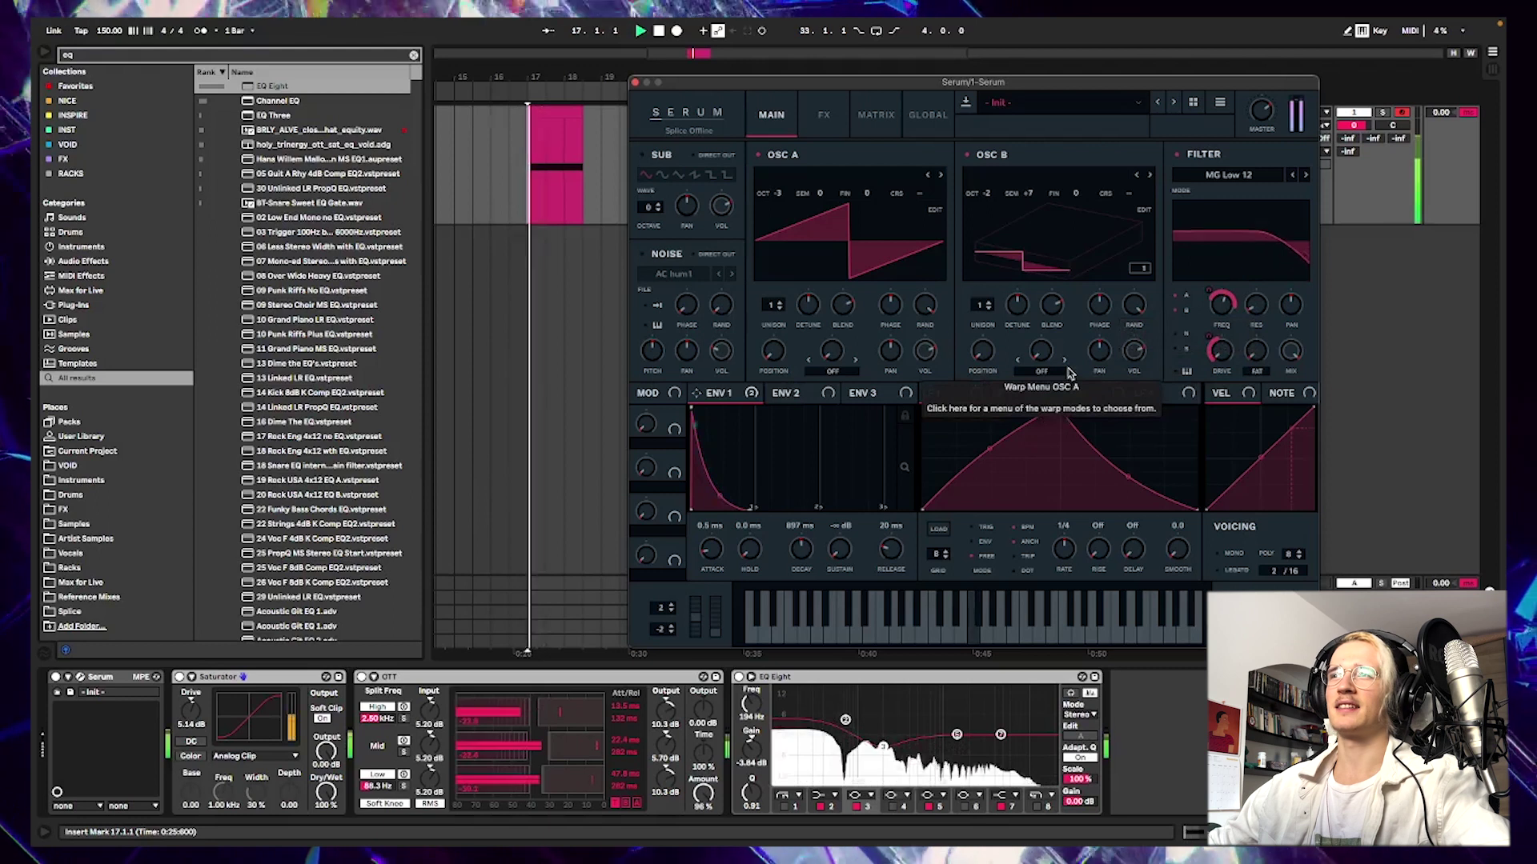
pyautogui.press('space')
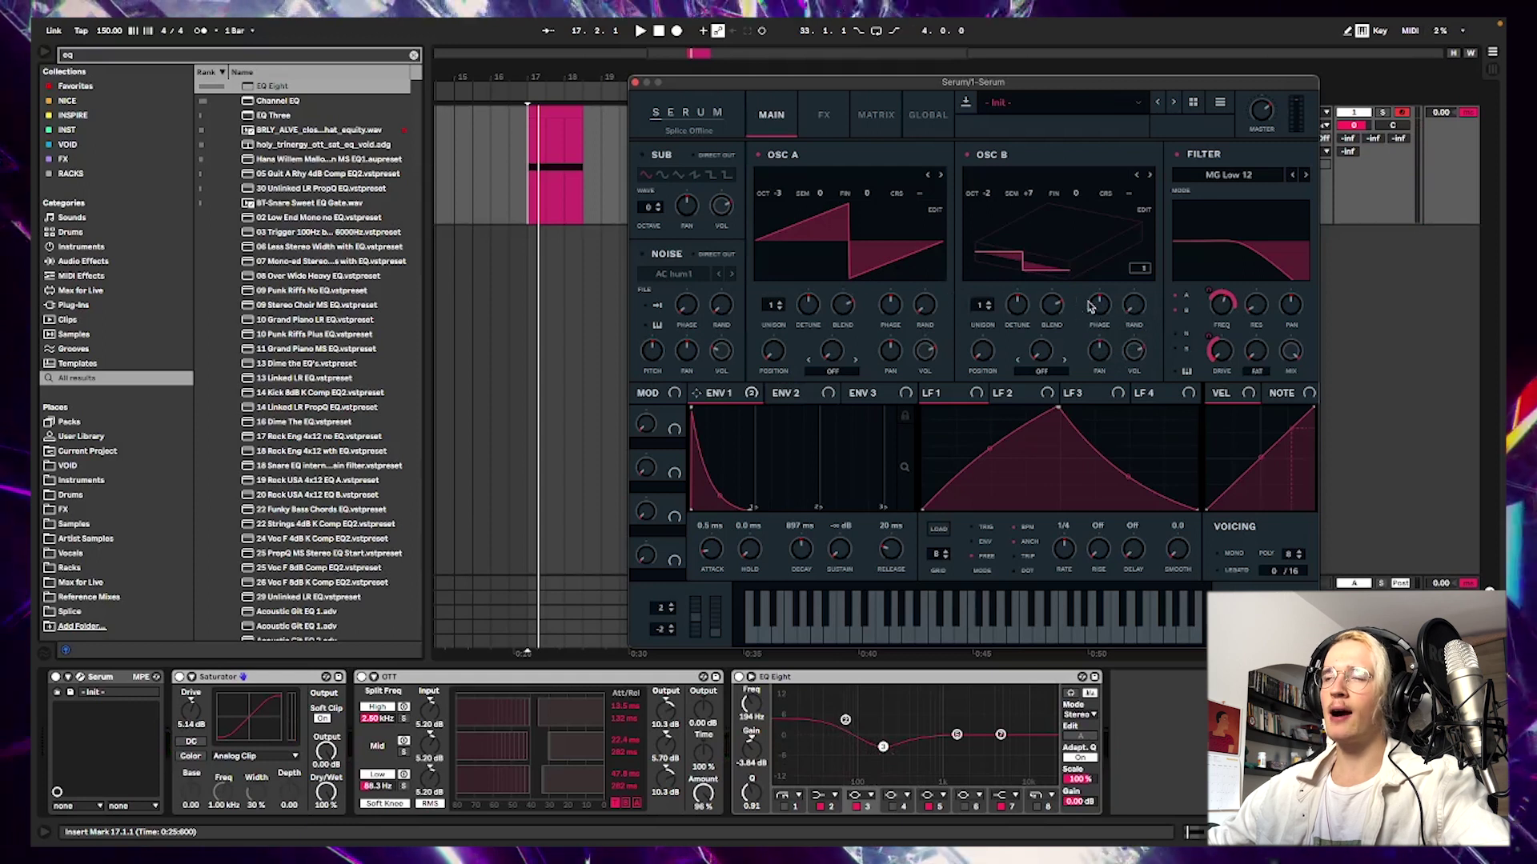
# - Lower OSC B's initial phase from 180 to 32 degrees
pyautogui.moveTo(1103, 308)
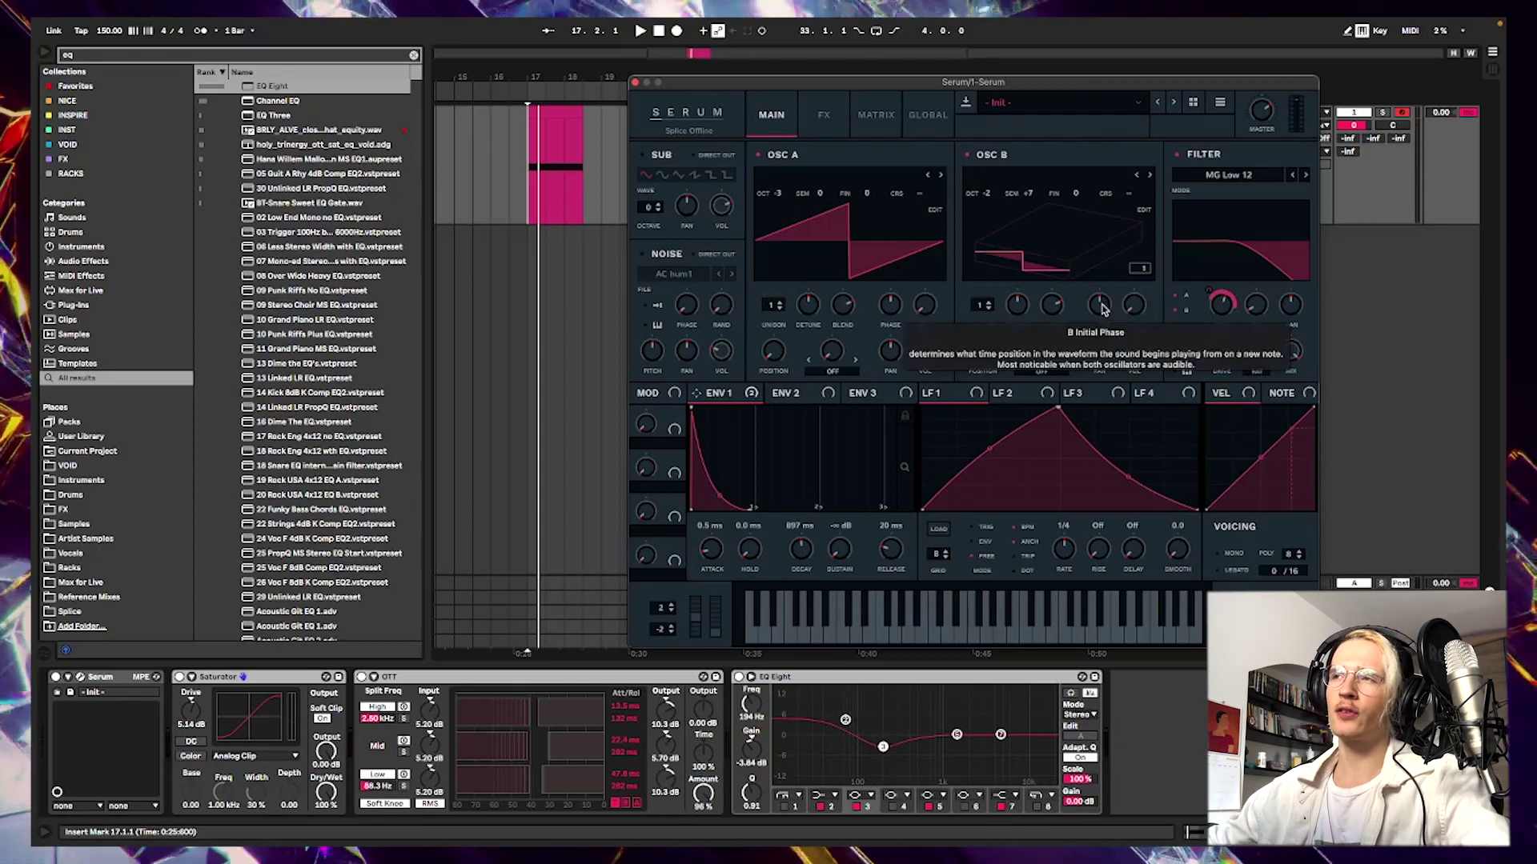
pyautogui.click(1101, 309)
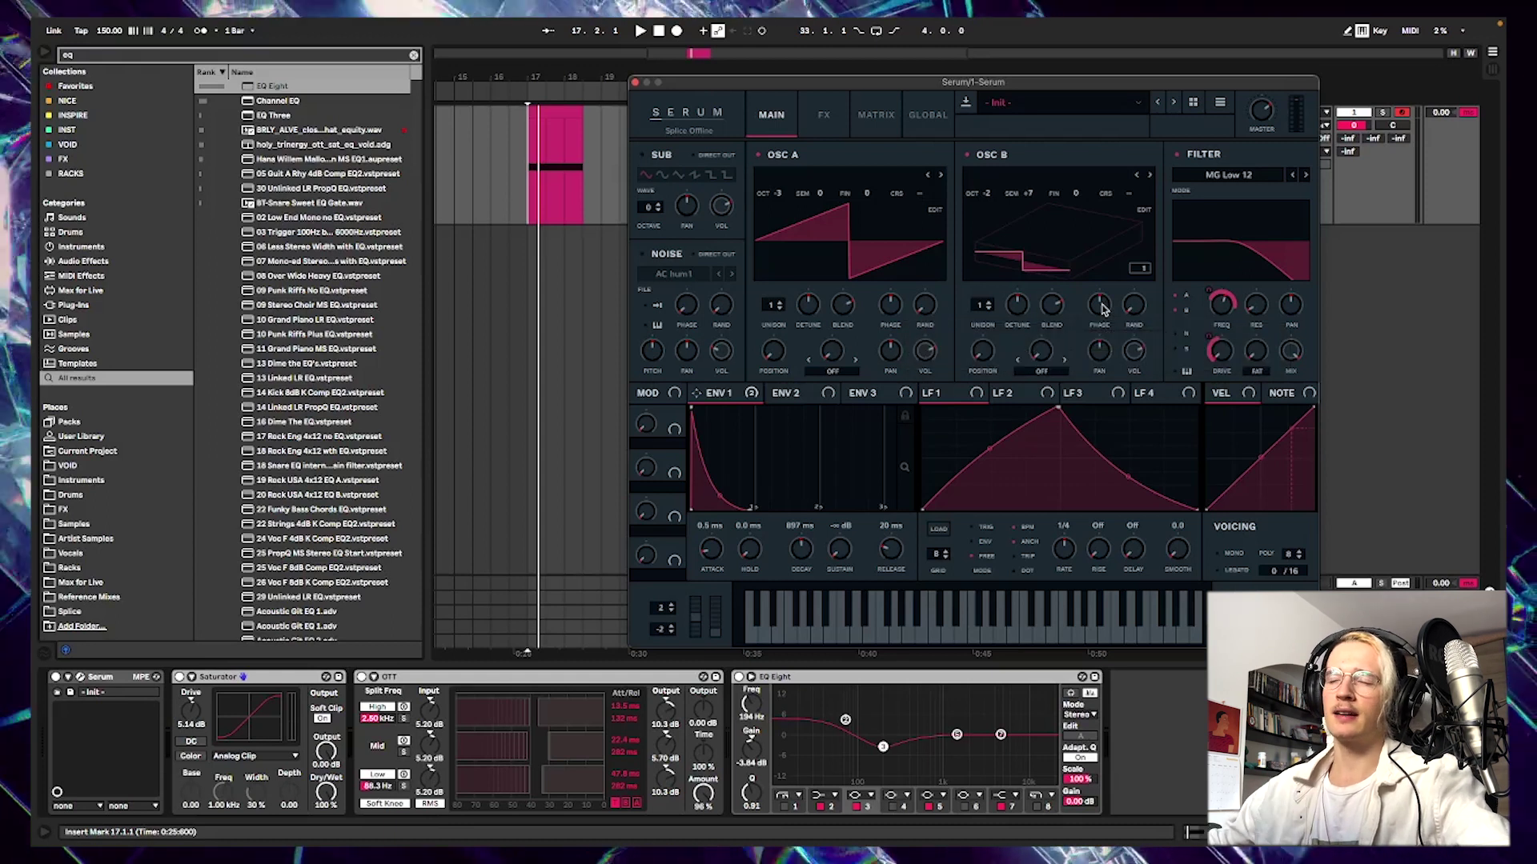
pyautogui.moveTo(1103, 308); pyautogui.dragTo(1103, 357)
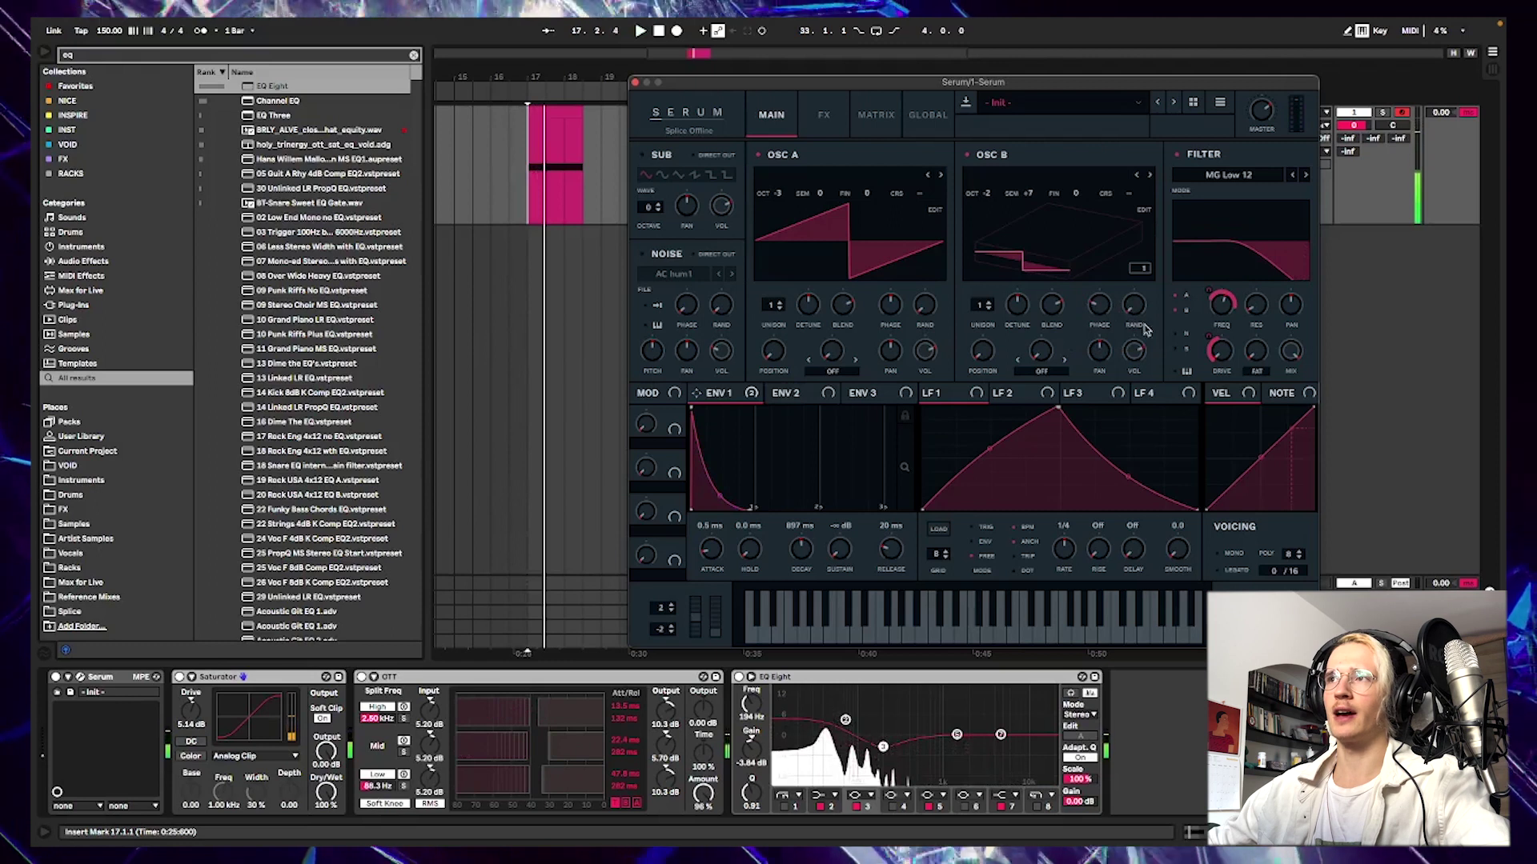
# - Enable Tube distortion in Serum's FX rack and drive it to 92%
pyautogui.click(812, 118)
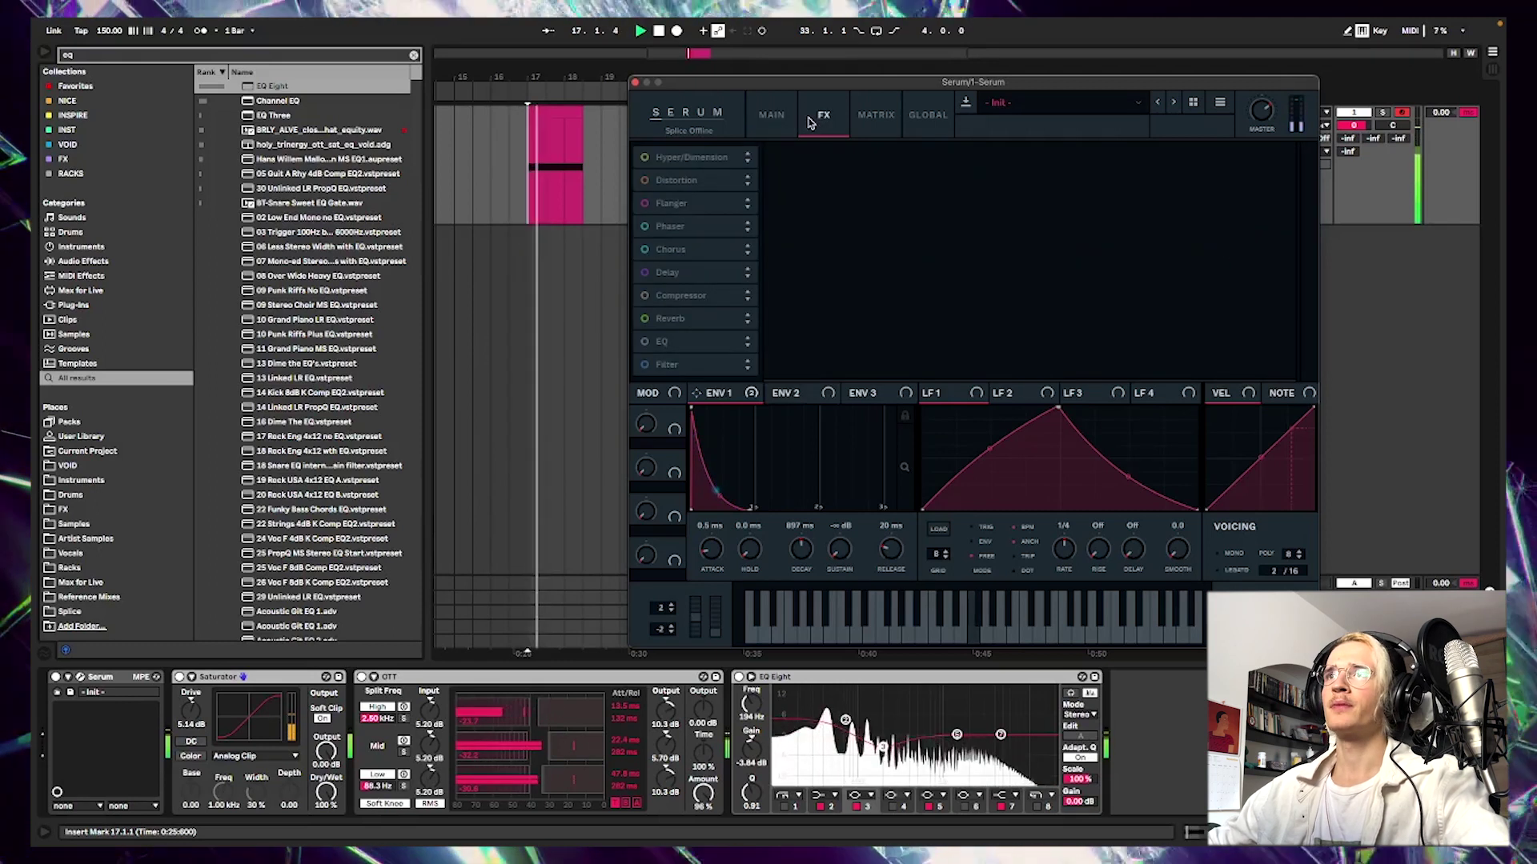
pyautogui.click(645, 181)
pyautogui.moveTo(1155, 168); pyautogui.dragTo(1155, 72)
pyautogui.press('space')
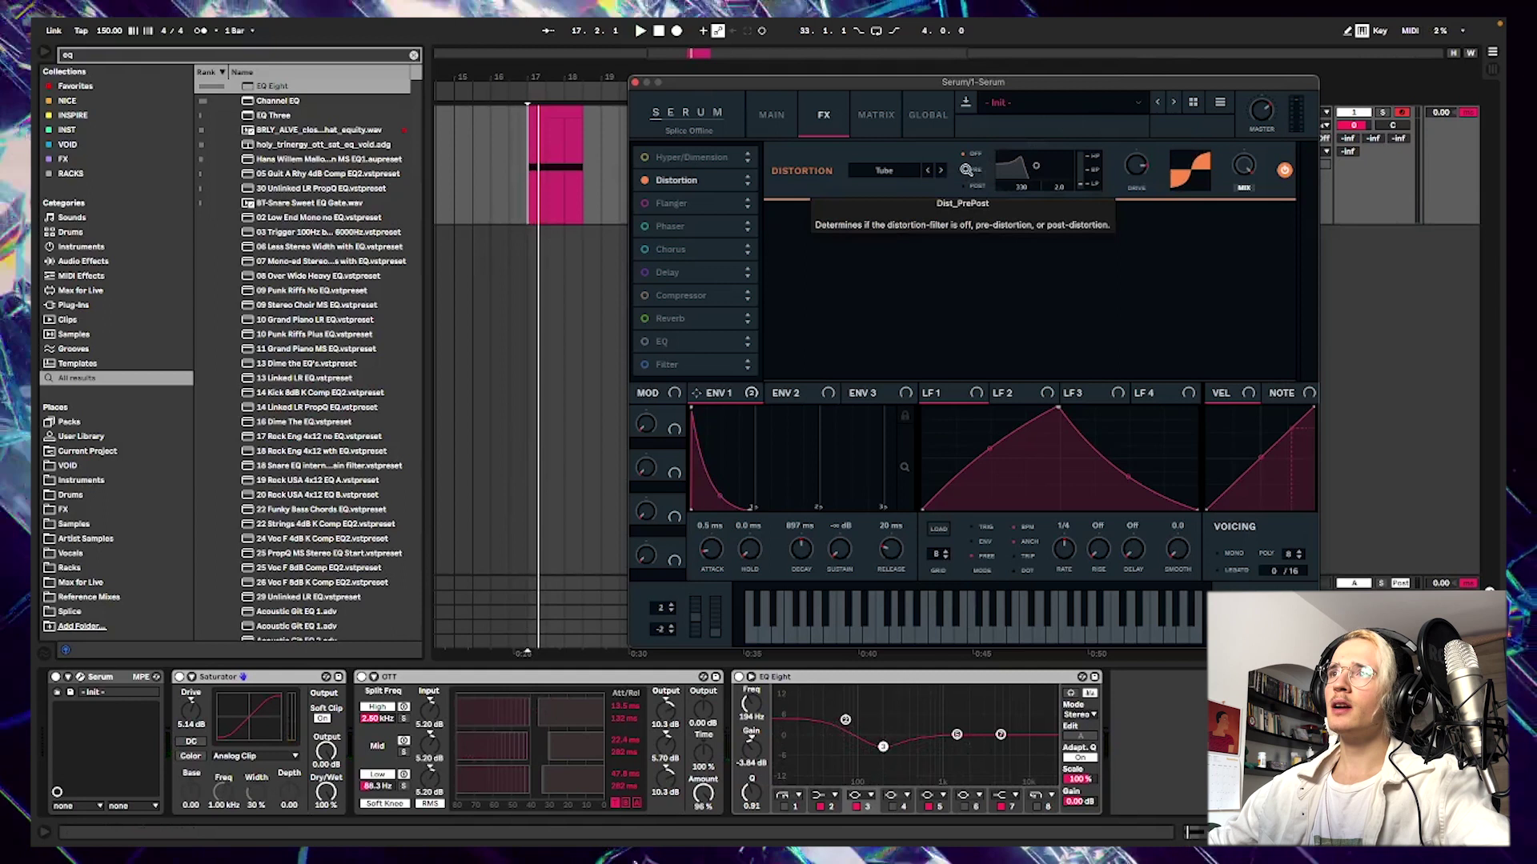
pyautogui.press('space')
# - Raise the distortion's filter frequency and A/B it by bypassing once
pyautogui.moveTo(1027, 175); pyautogui.dragTo(1037, 179)
pyautogui.press('space')
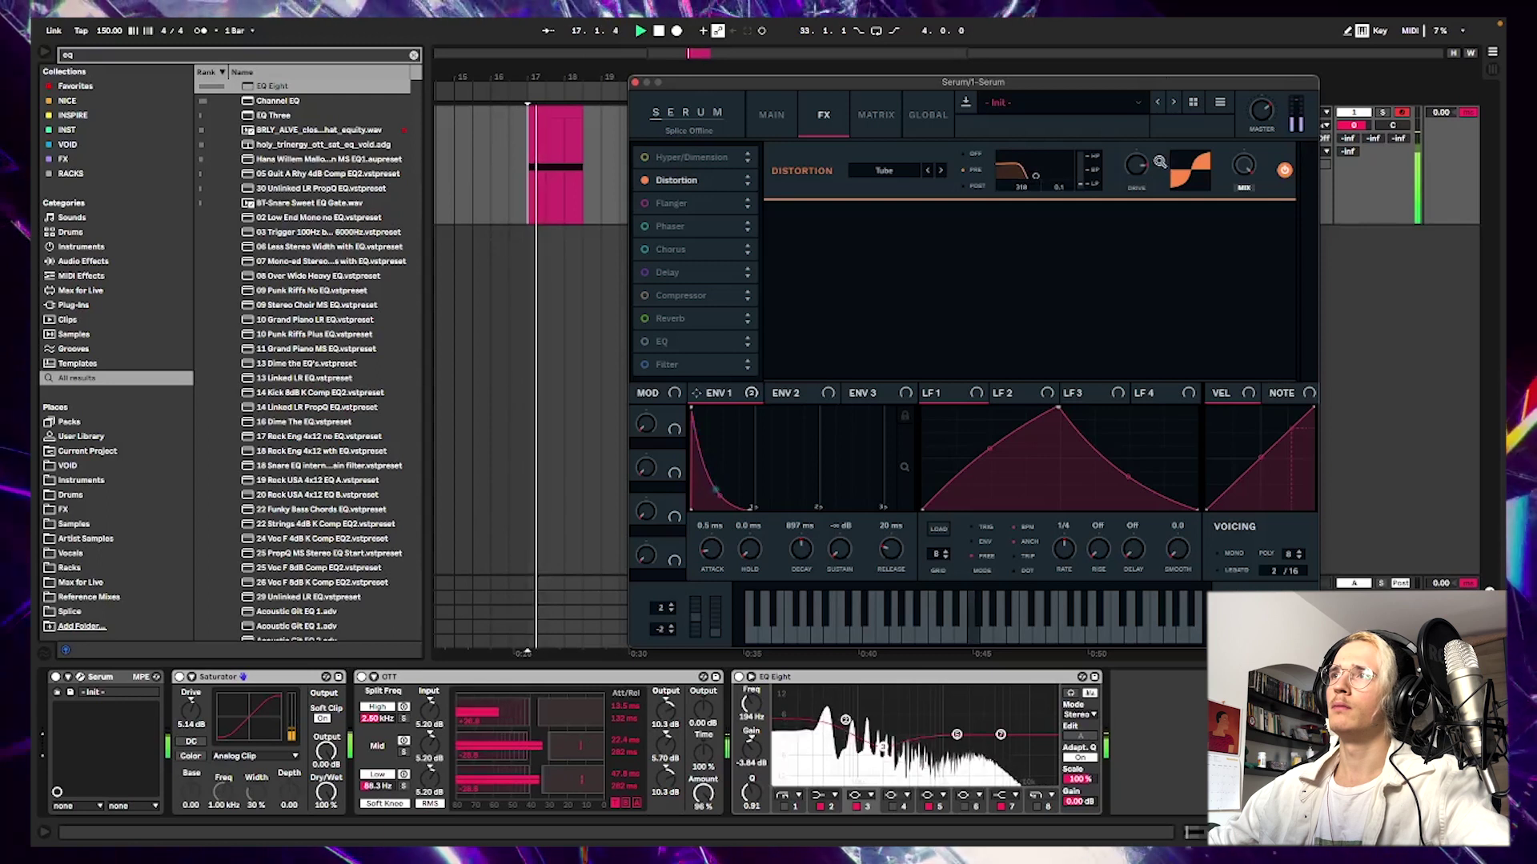
pyautogui.press('space')
pyautogui.press('space')
pyautogui.press('space')
pyautogui.press('space')
pyautogui.press('space')
pyautogui.press('space')
pyautogui.press('space')
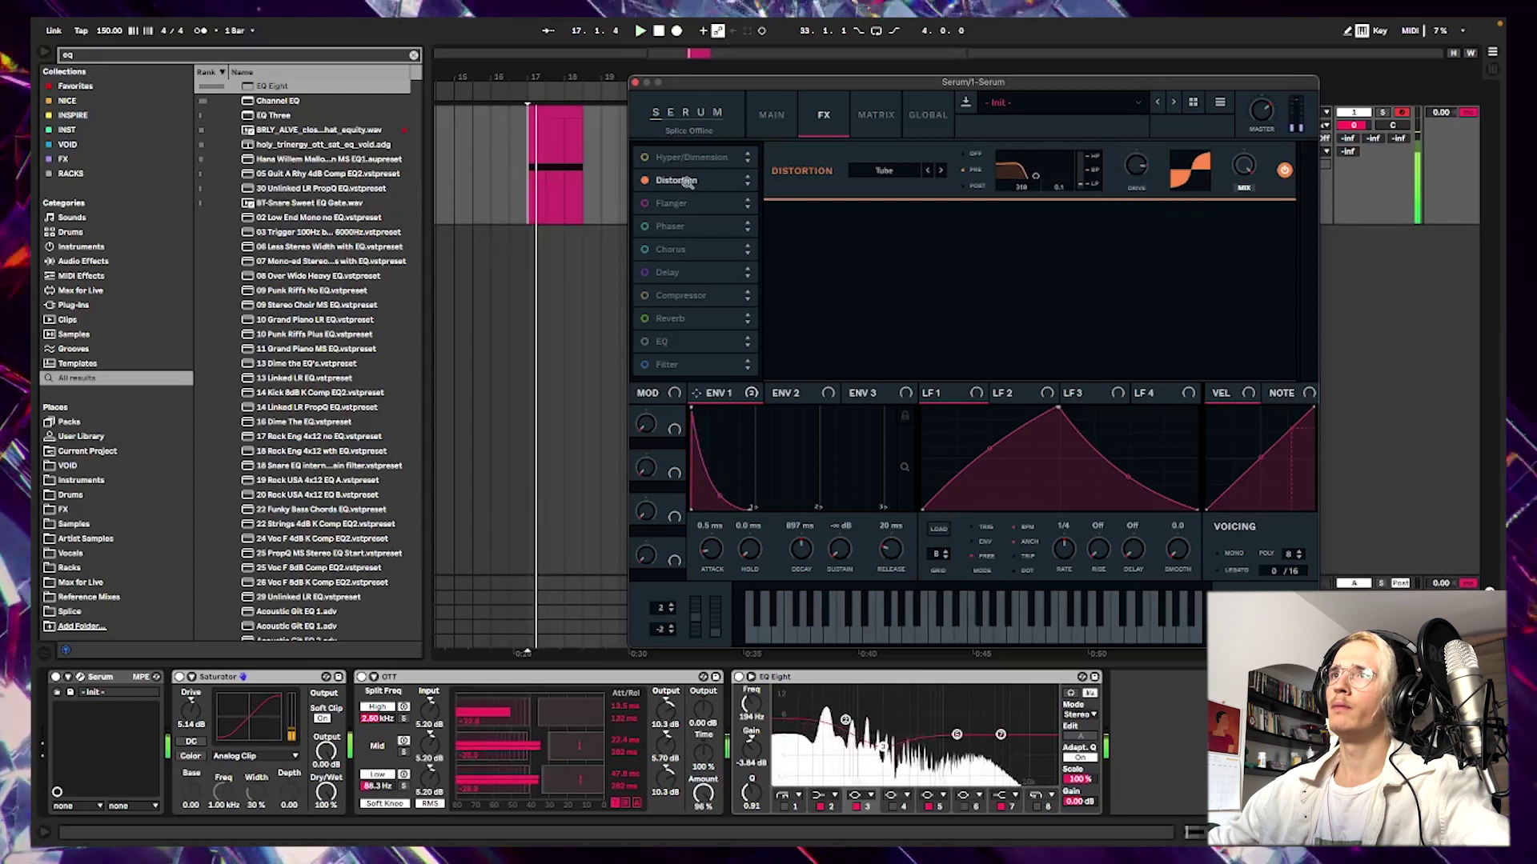
pyautogui.click(645, 180)
pyautogui.click(645, 179)
# - Nudge the distortion filter frequency down and A/B the distortion again during playback
pyautogui.moveTo(1038, 177); pyautogui.dragTo(1048, 181)
pyautogui.press('space')
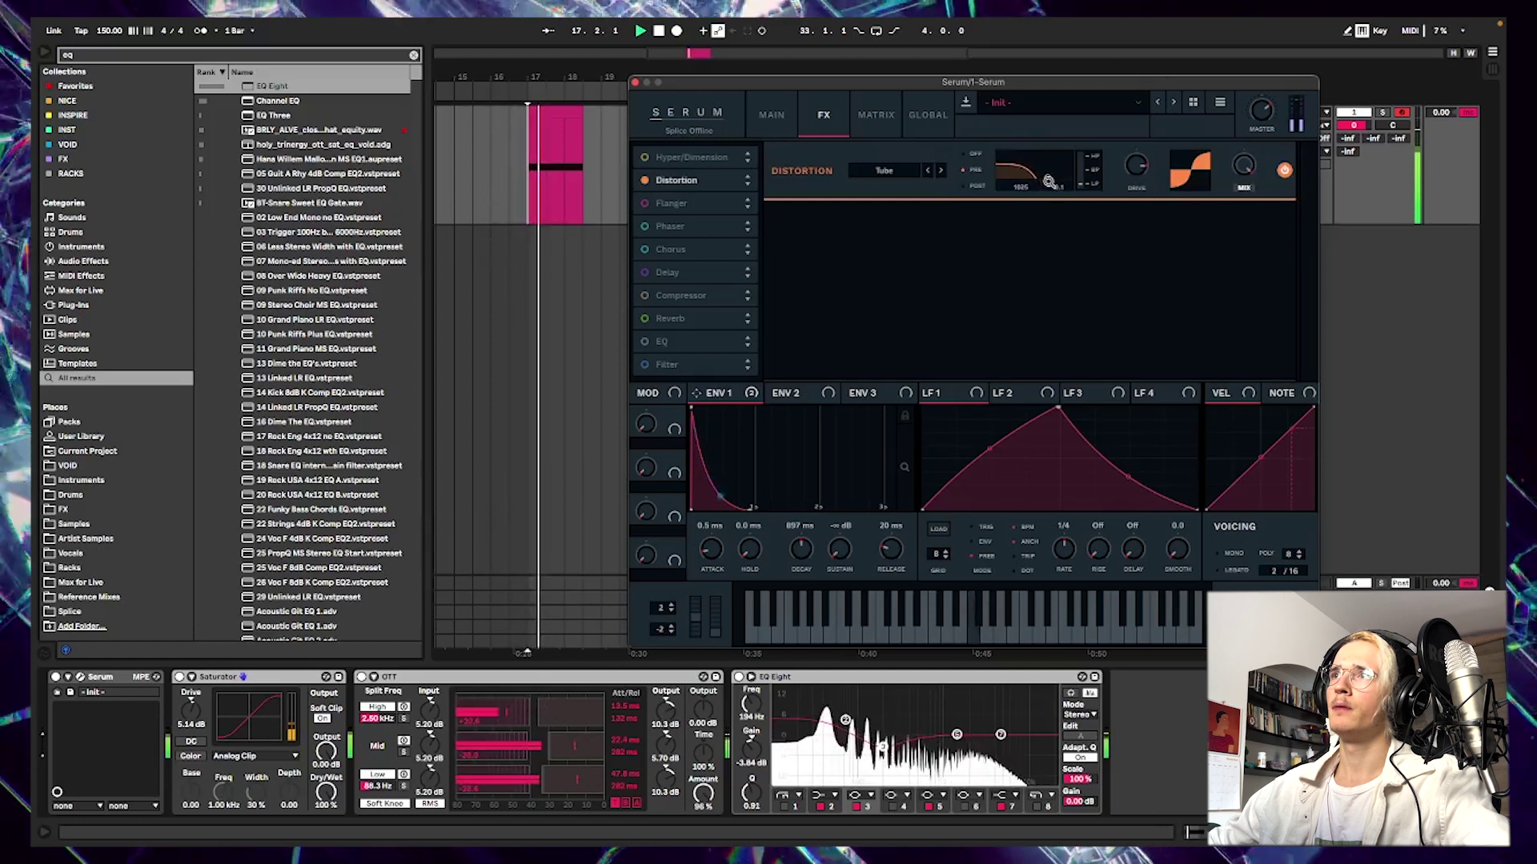
pyautogui.click(645, 180)
pyautogui.click(645, 179)
pyautogui.press('space')
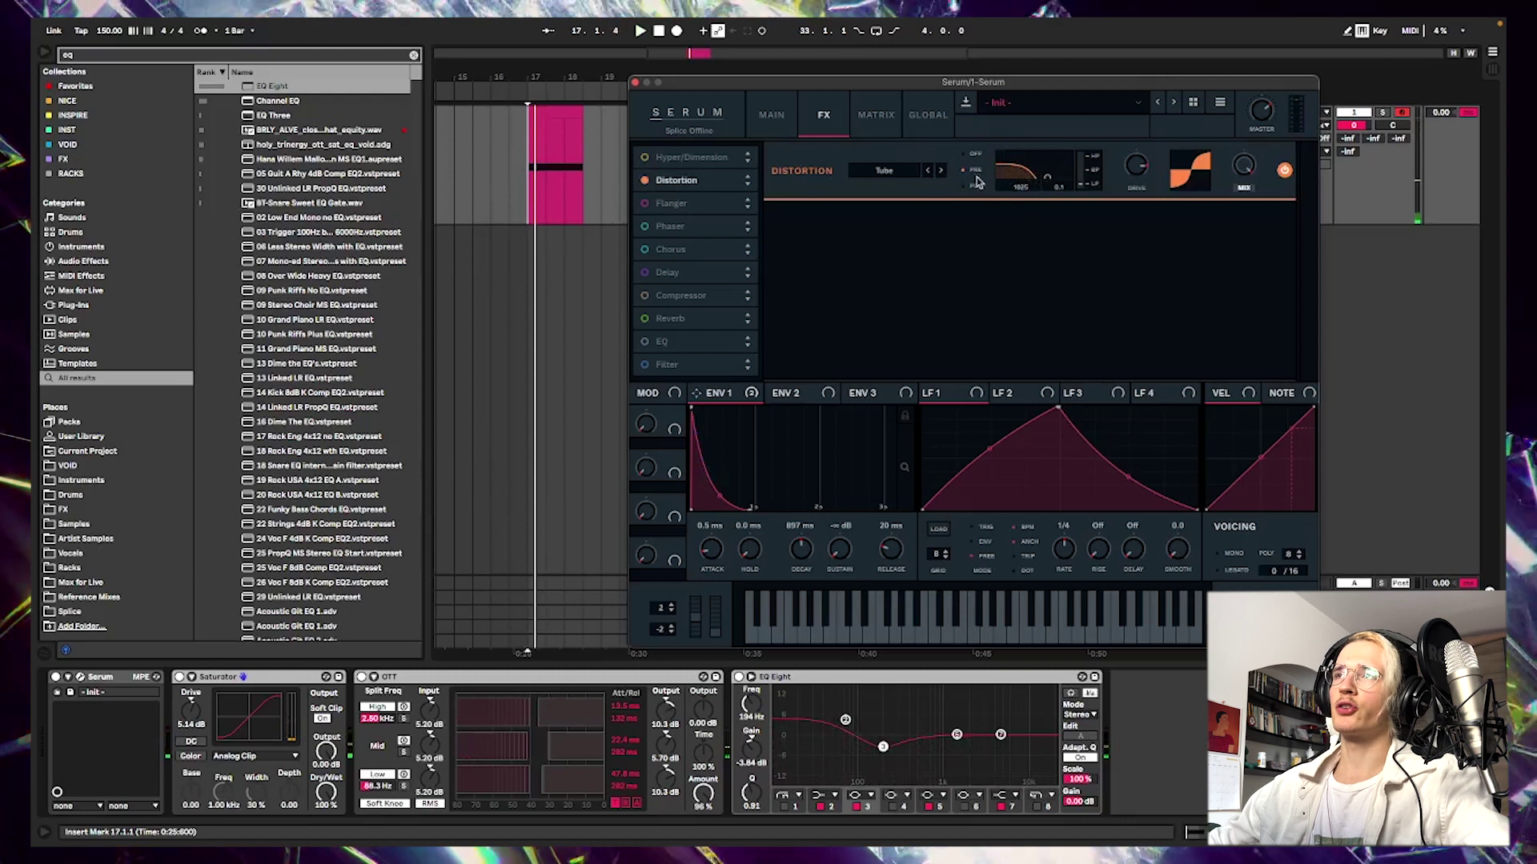
pyautogui.press('space')
pyautogui.click(645, 180)
pyautogui.click(645, 180)
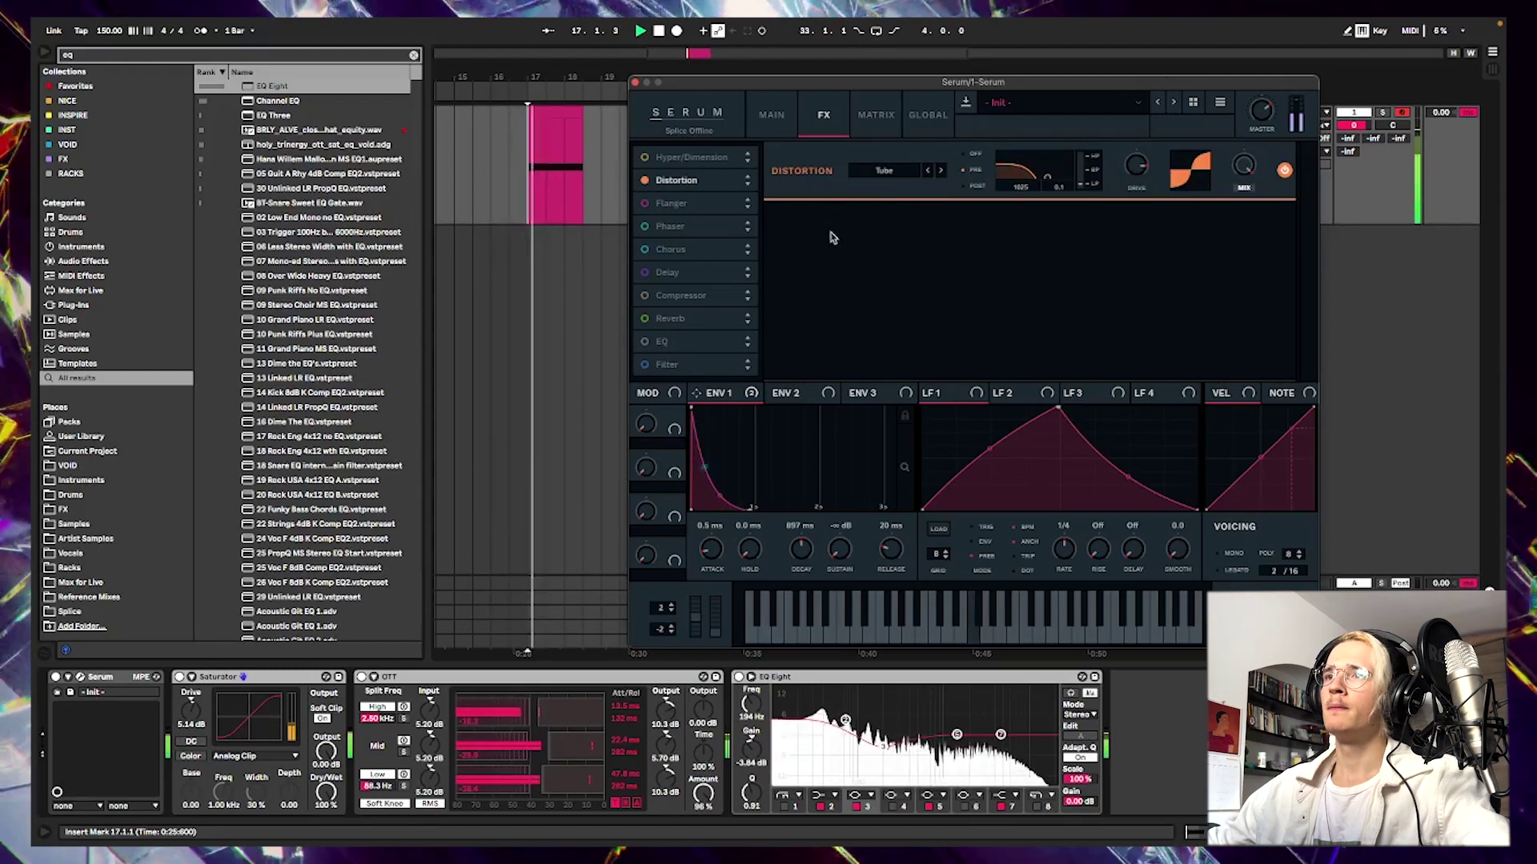
pyautogui.click(770, 114)
# - Enable the noise oscillator and switch its sample to Air Can 2, auditioning it
pyautogui.press('space')
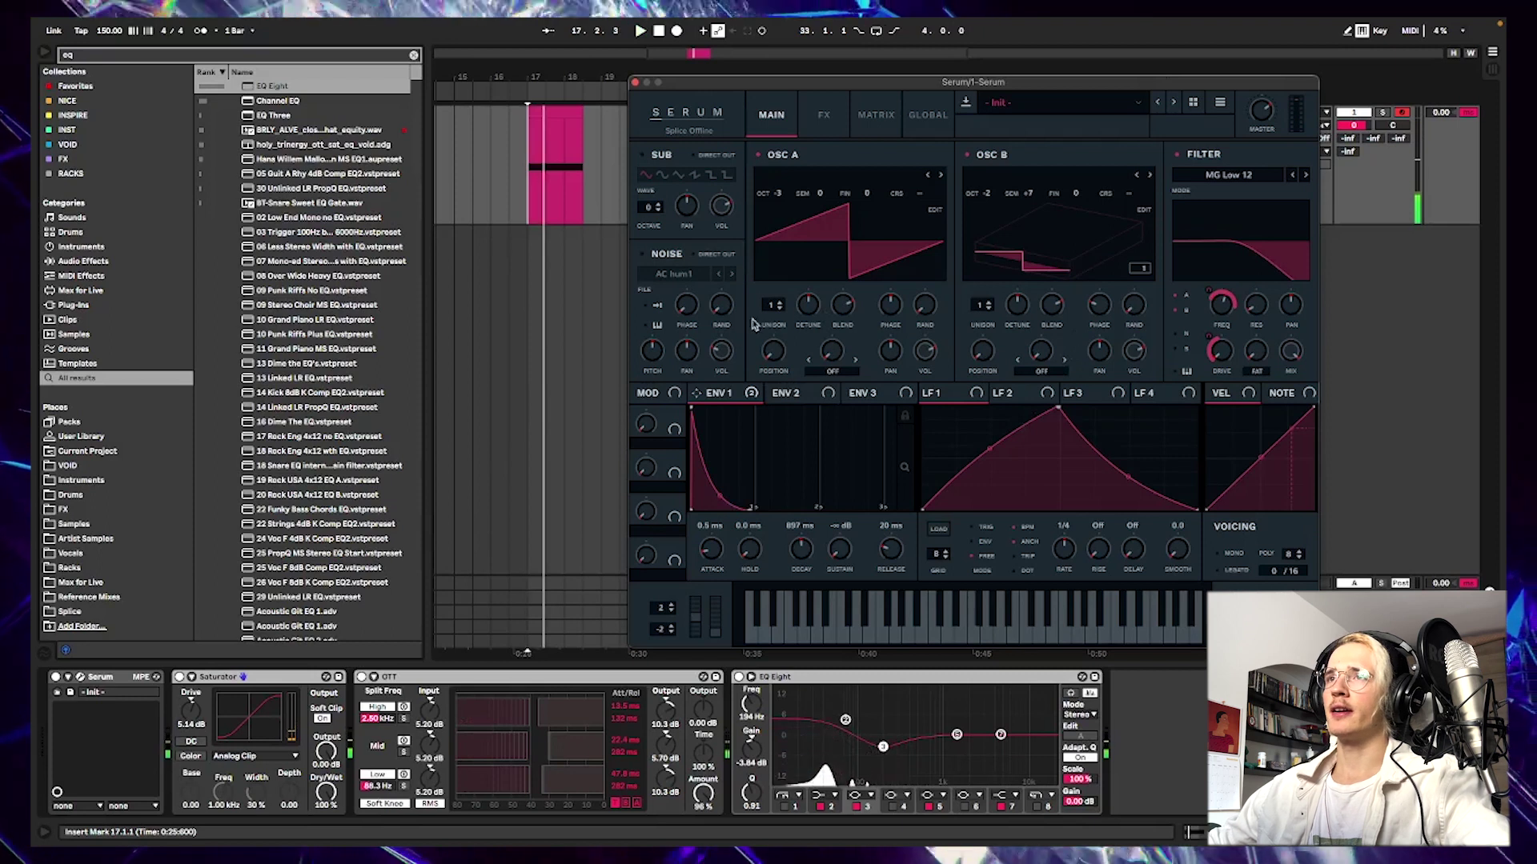
pyautogui.click(642, 254)
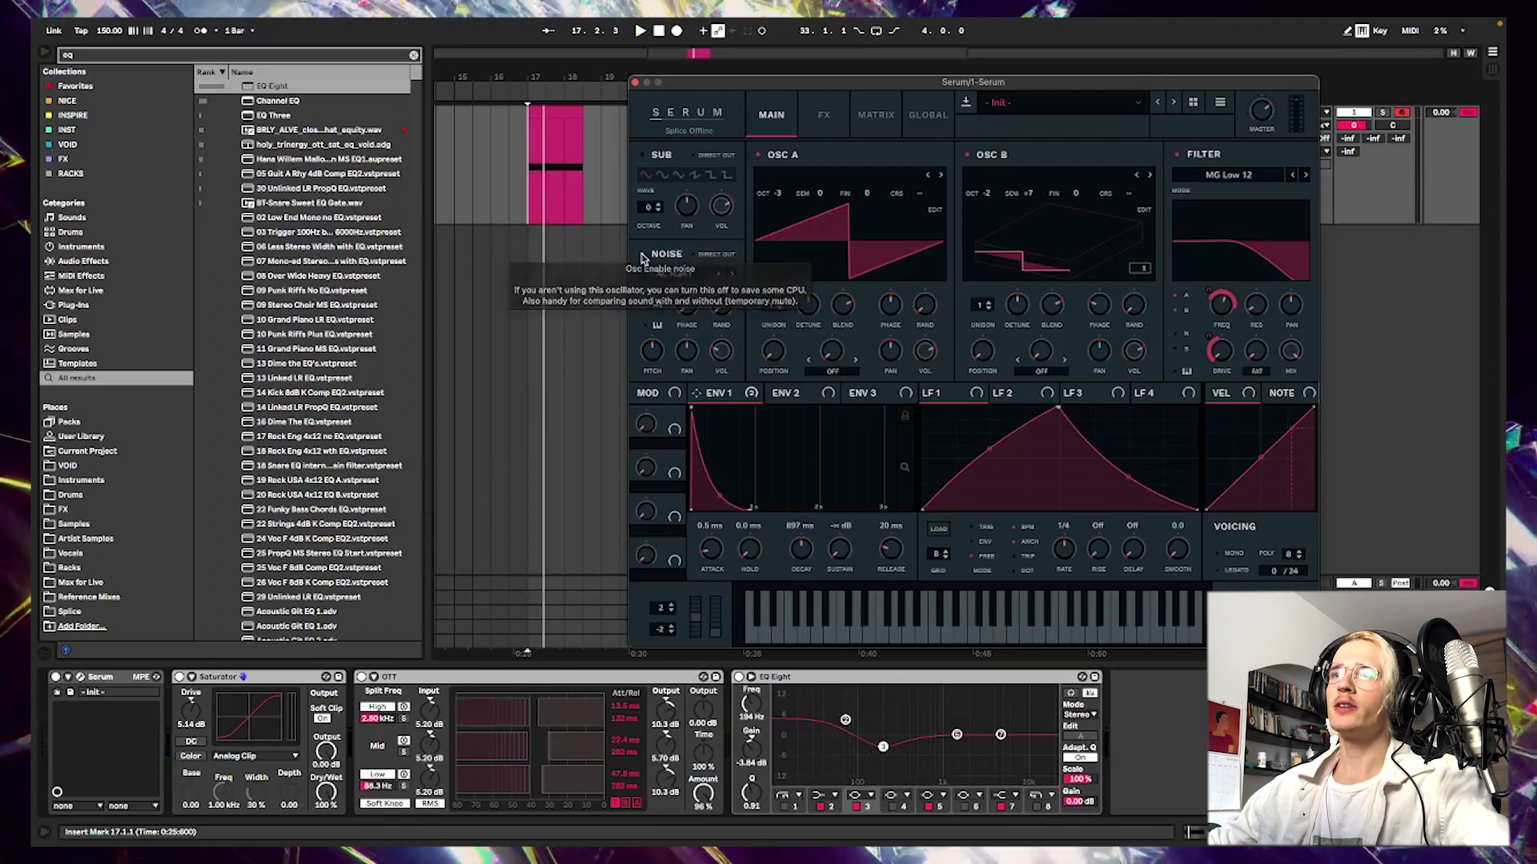
pyautogui.press('space')
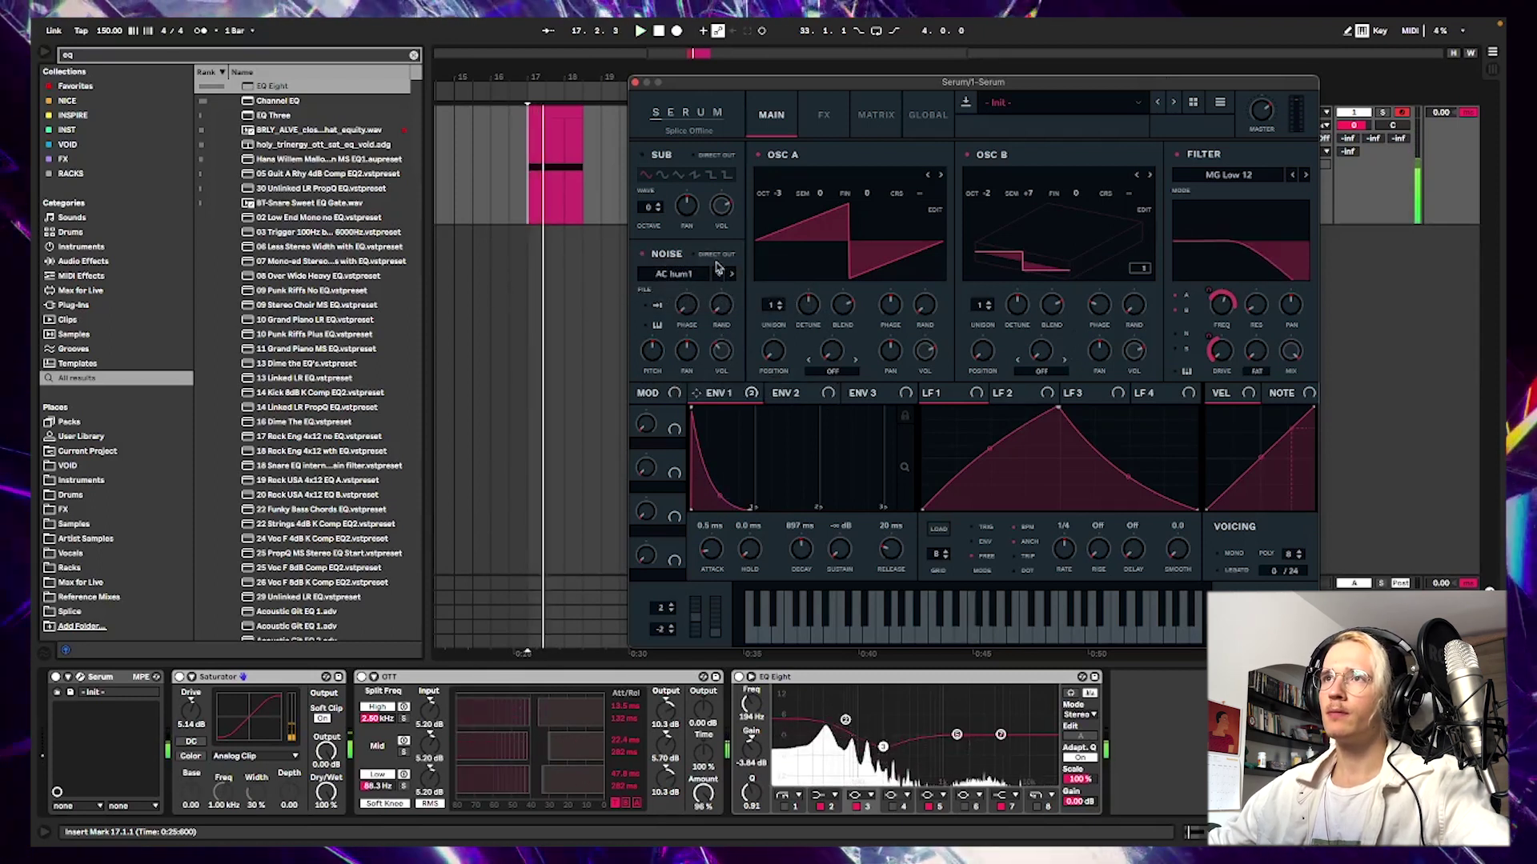
pyautogui.press('space')
pyautogui.press('space')
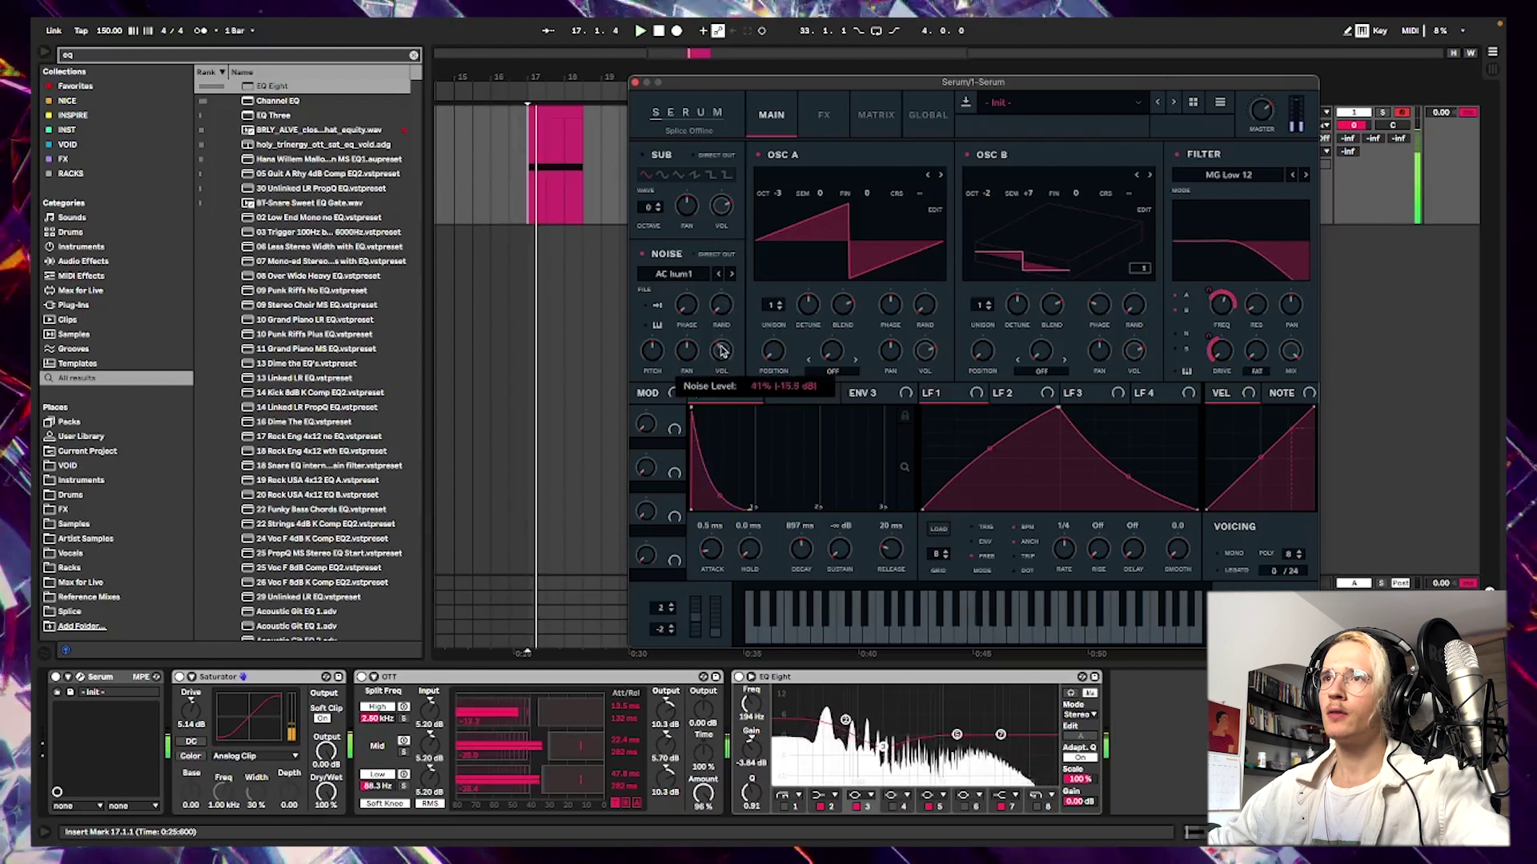
pyautogui.click(730, 274)
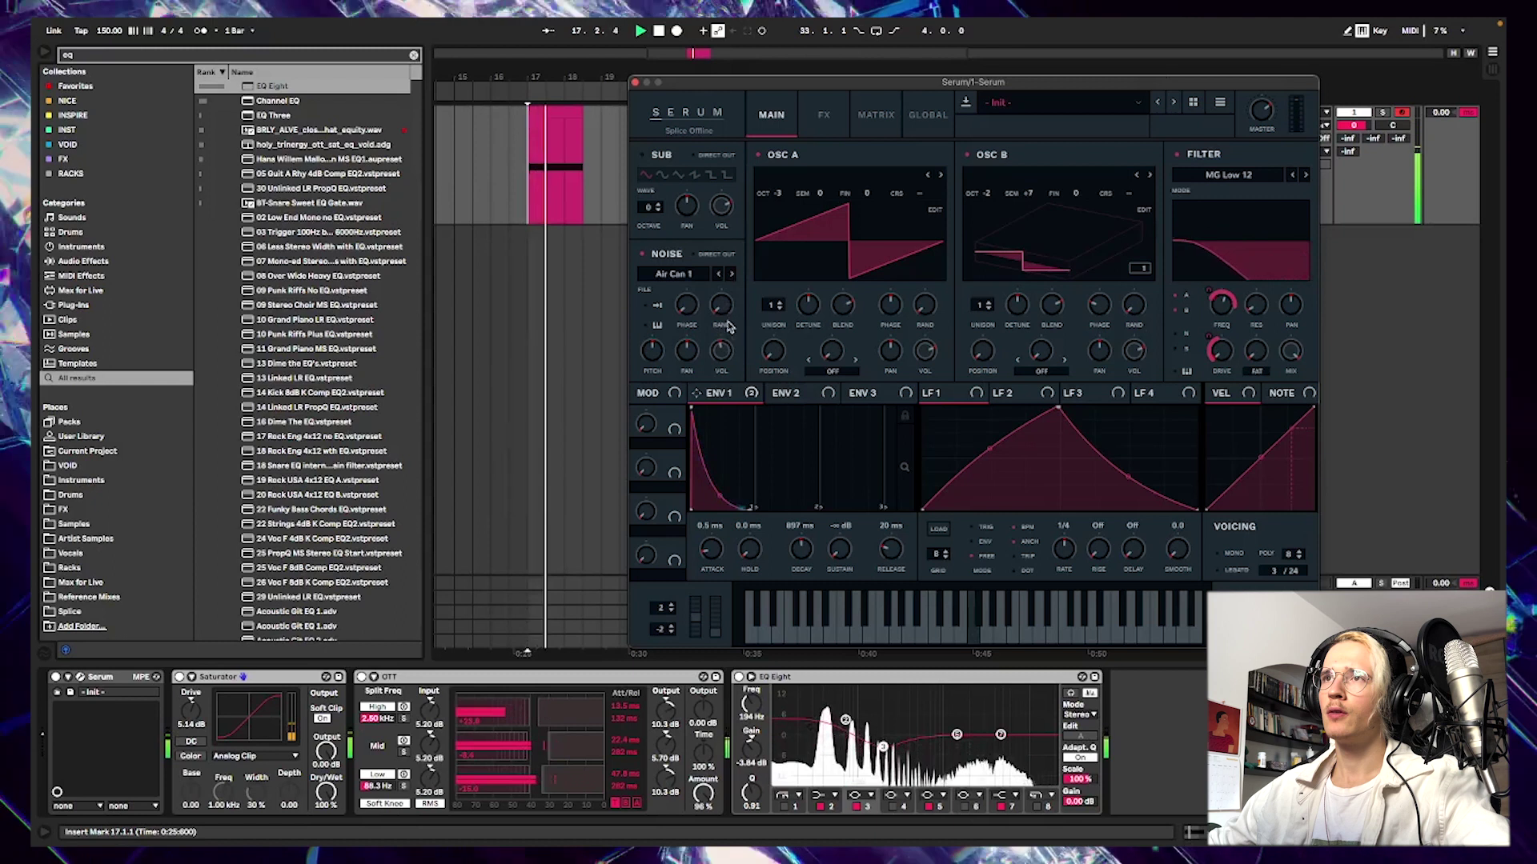
pyautogui.click(731, 273)
pyautogui.press('space')
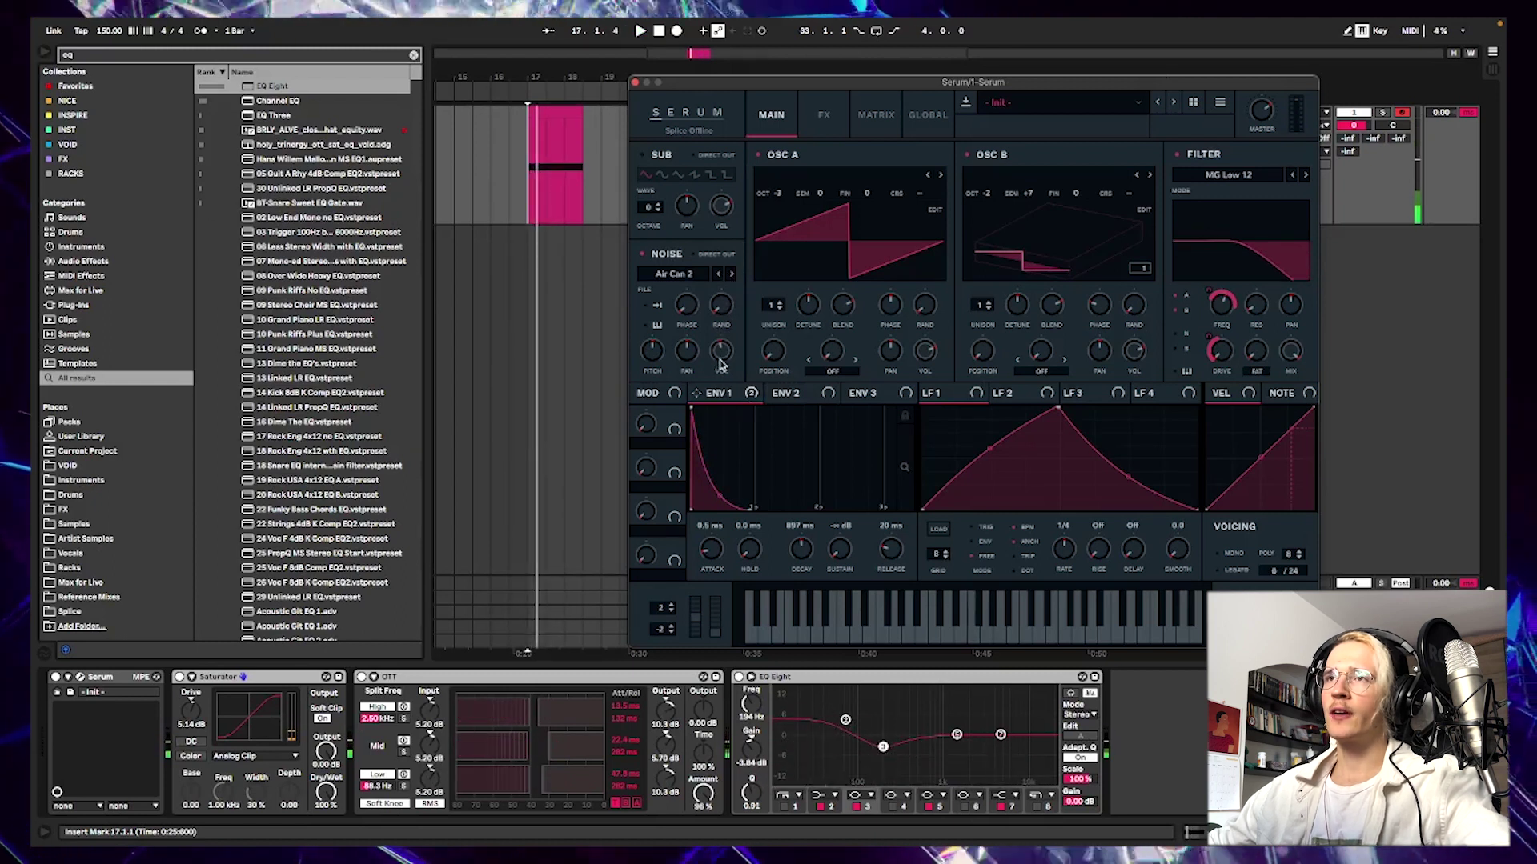
pyautogui.press('space')
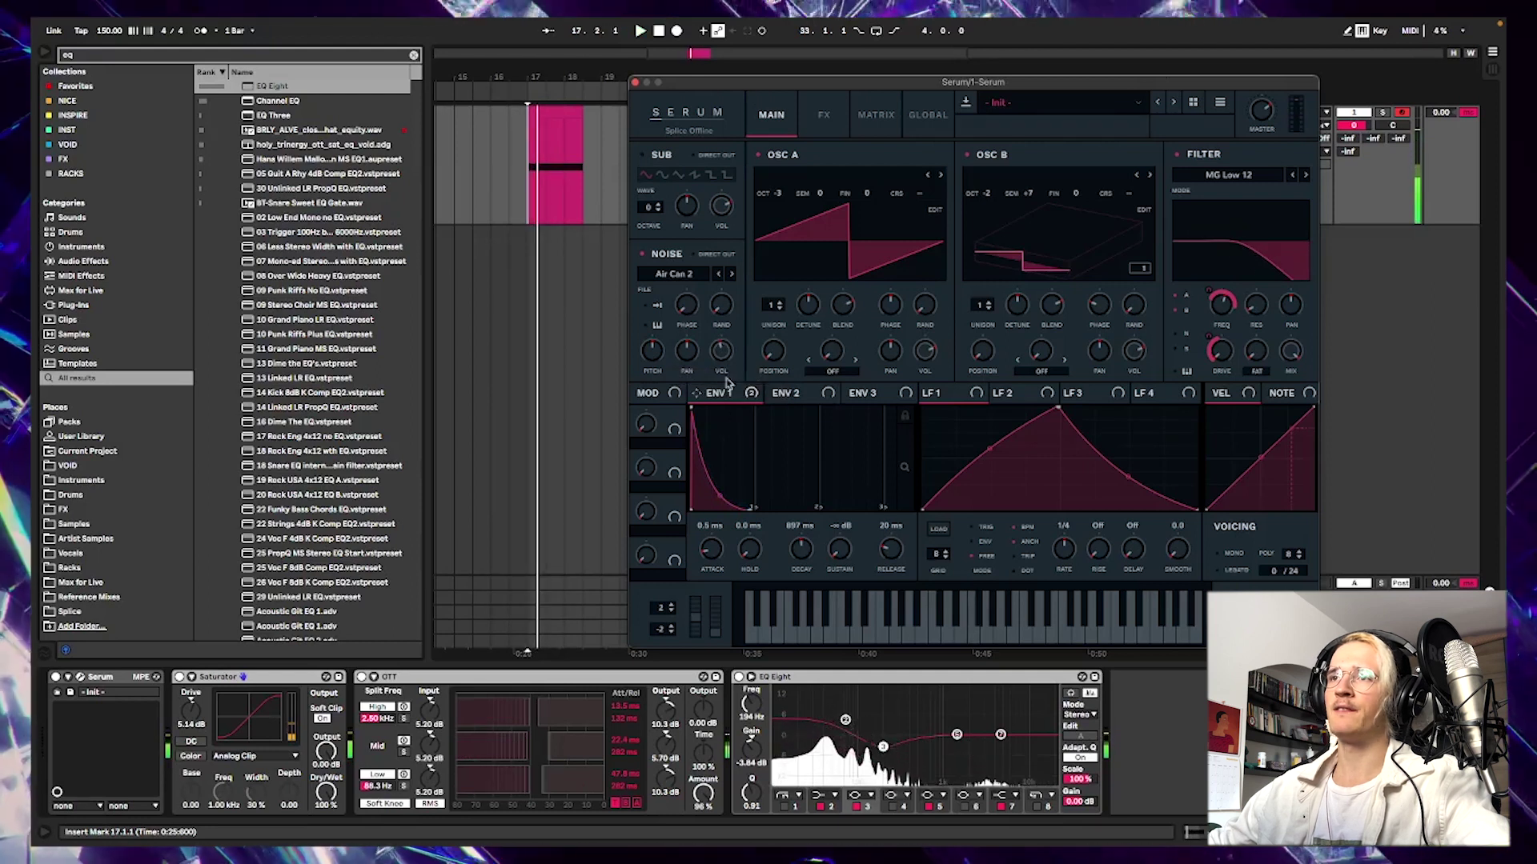
pyautogui.press('space')
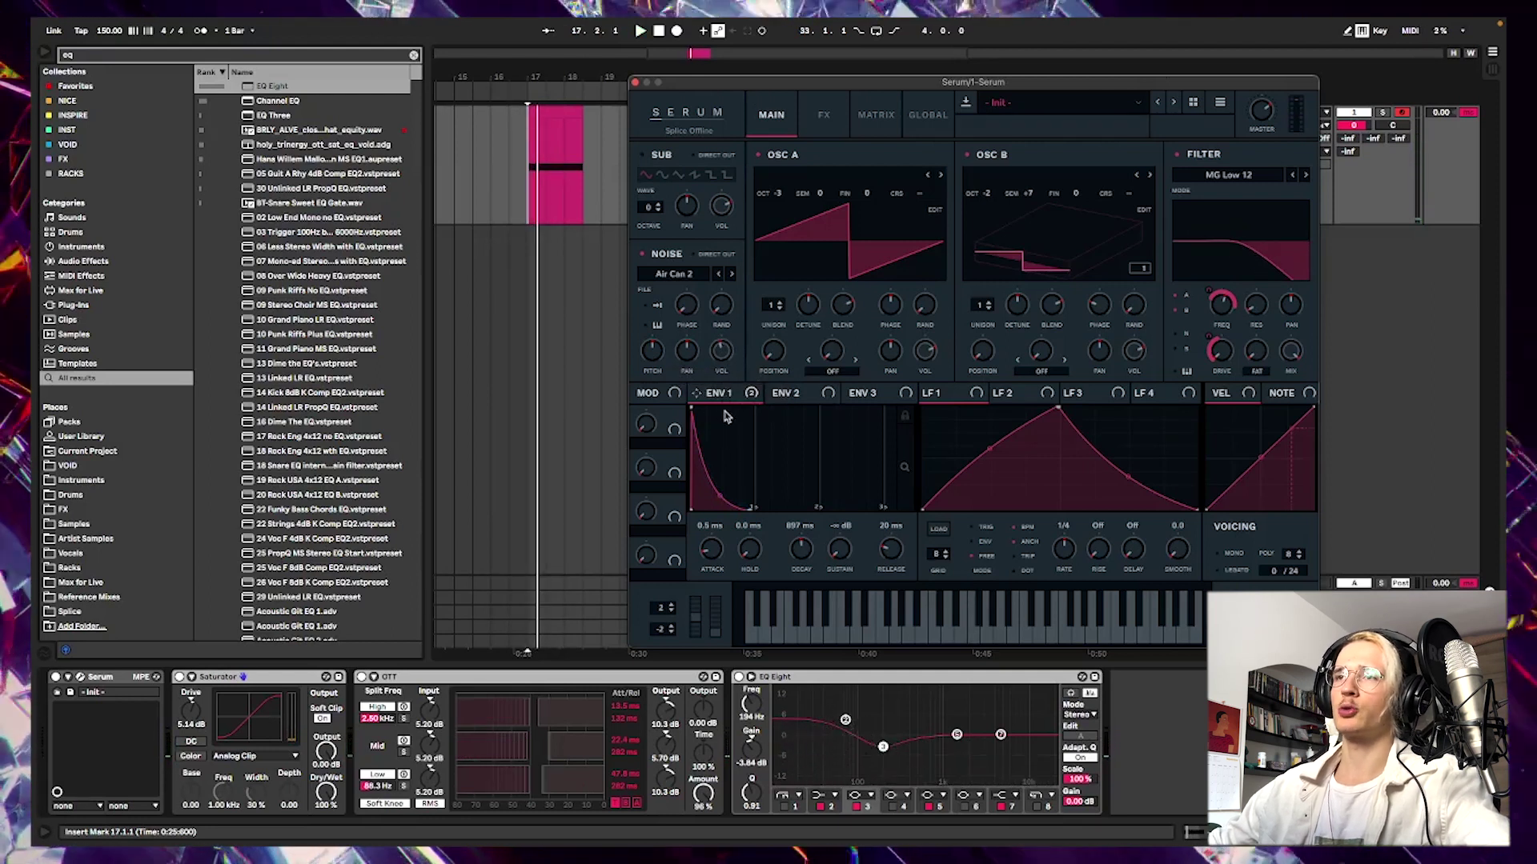
# - Modulate noise level from ENV 1 at amount 46 and lengthen ENV 1 decay to 1.16 s
pyautogui.moveTo(725, 393); pyautogui.dragTo(719, 355)
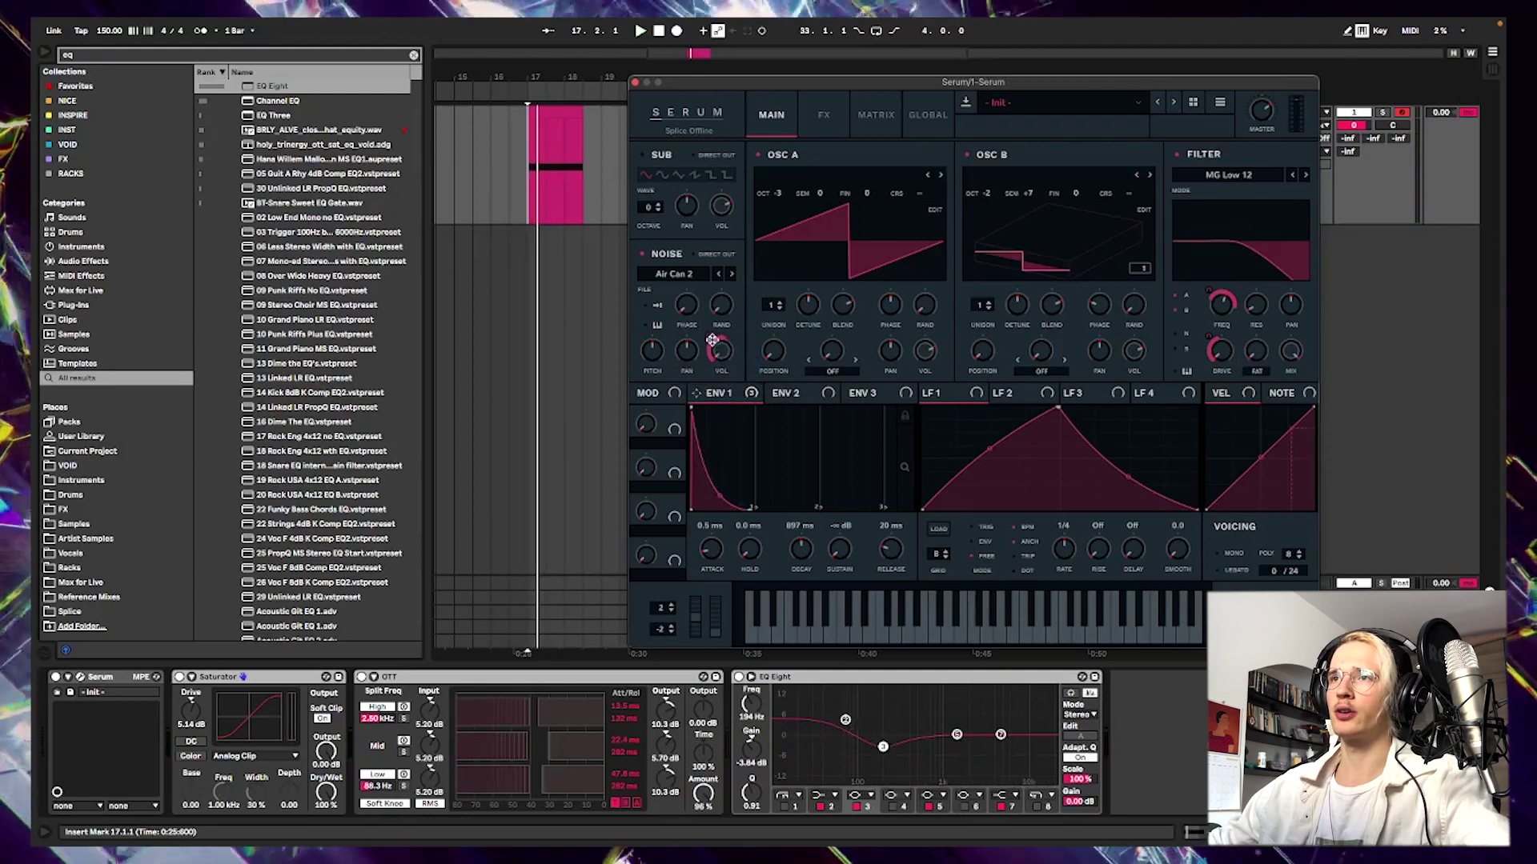
pyautogui.press('space')
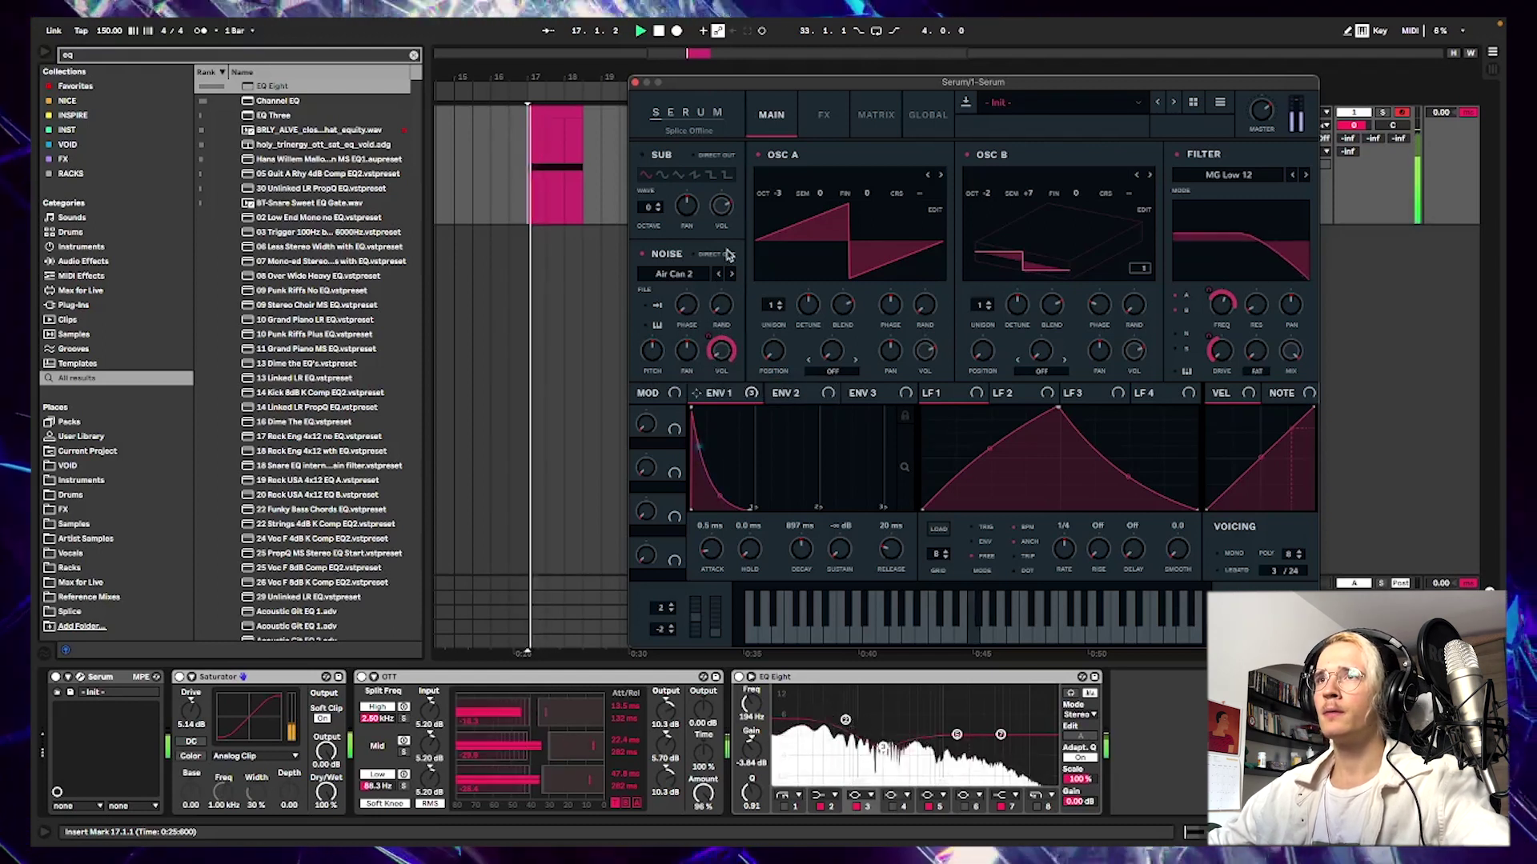
pyautogui.moveTo(720, 354); pyautogui.dragTo(702, 378)
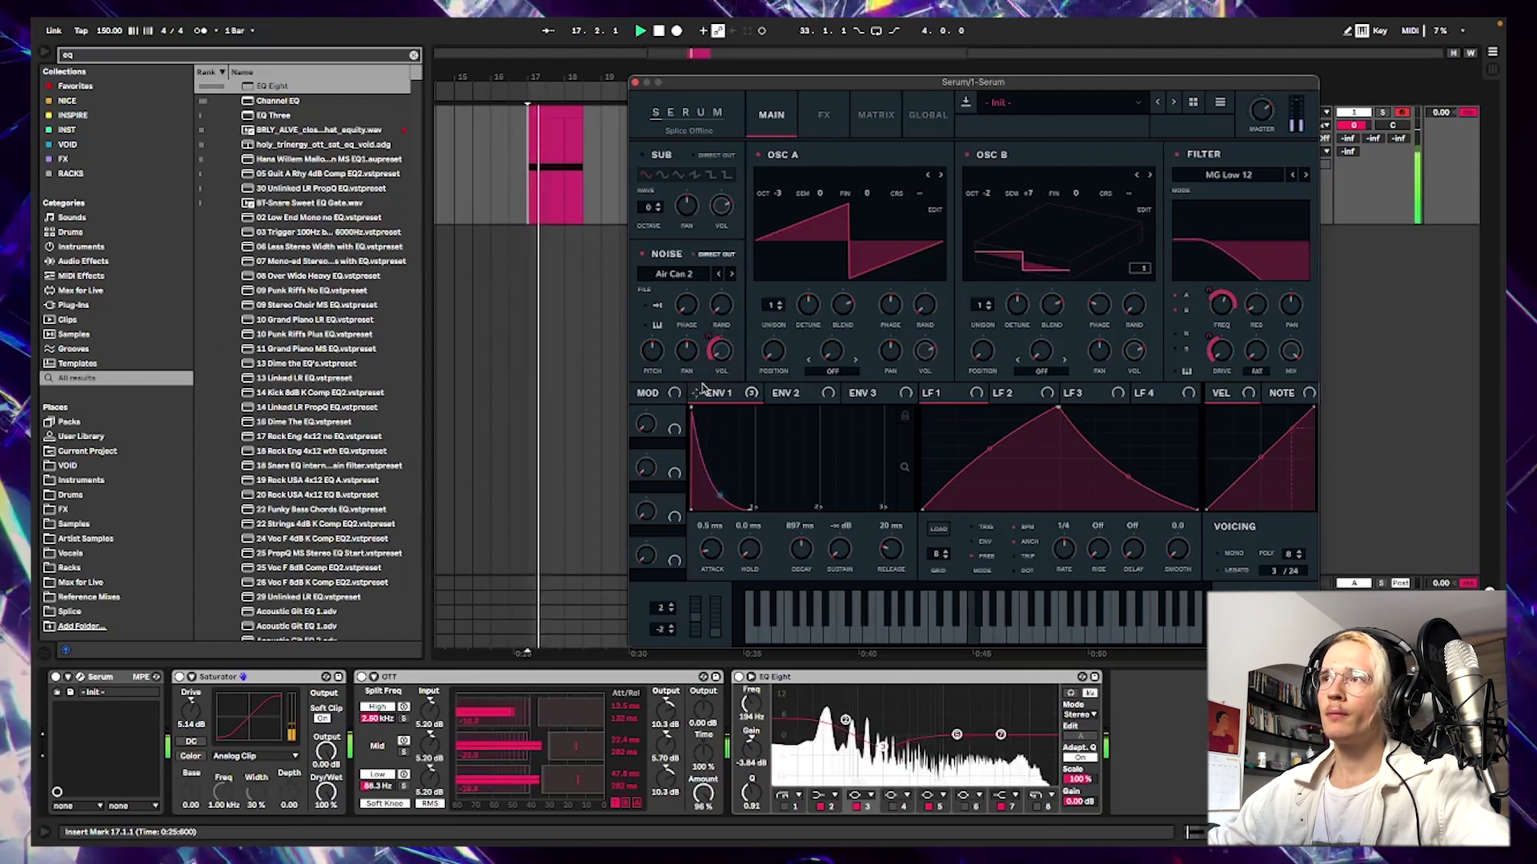
pyautogui.moveTo(805, 554); pyautogui.dragTo(805, 548)
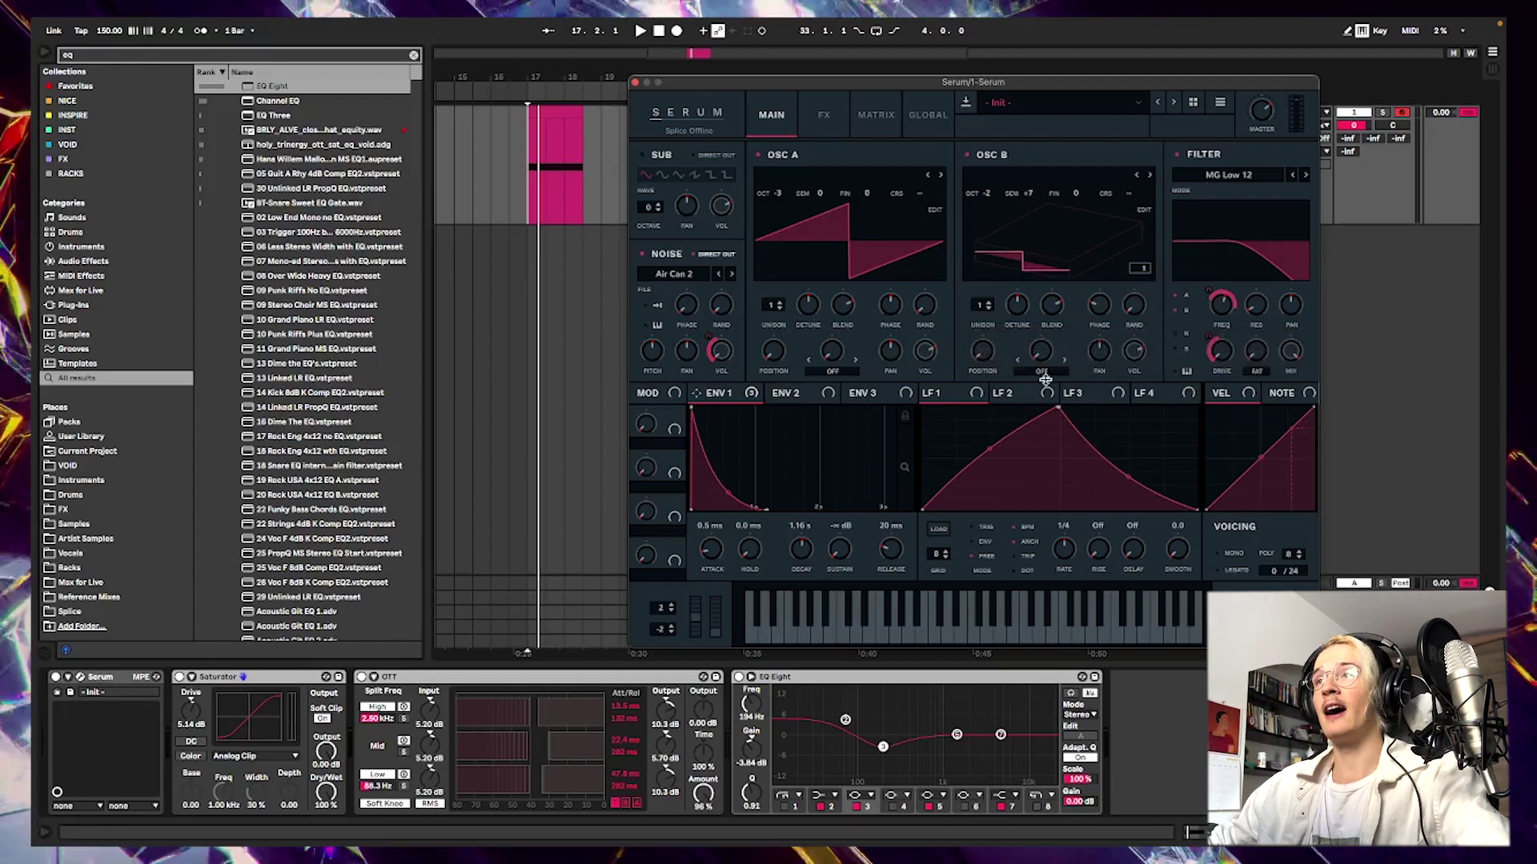
pyautogui.moveTo(982, 305); pyautogui.dragTo(975, 278)
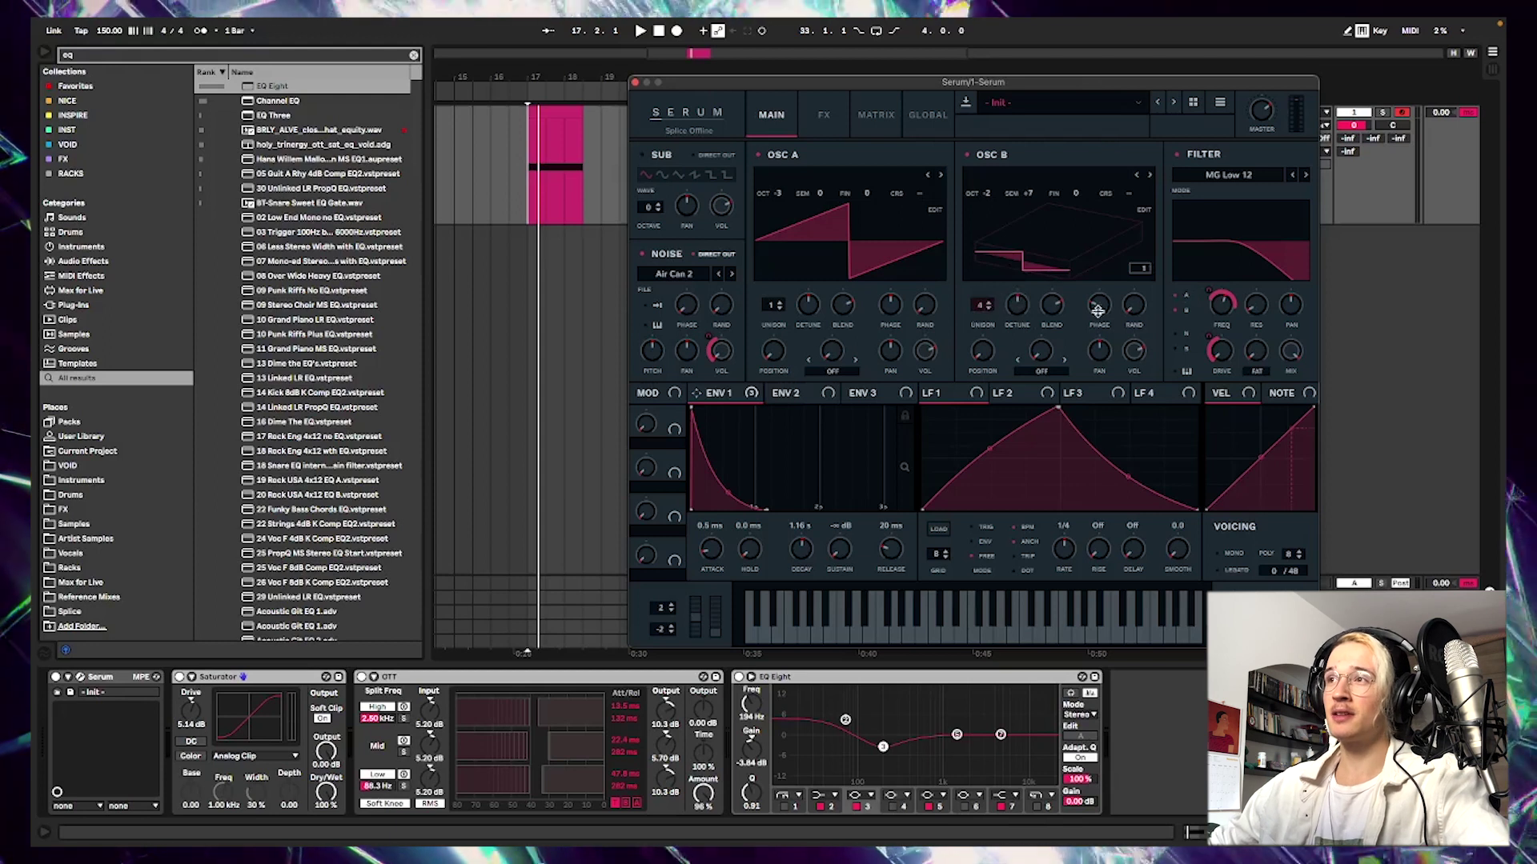
# - Raise OSC B's unison detune and random start phase, auditioning the bass repeatedly
pyautogui.moveTo(1136, 307)
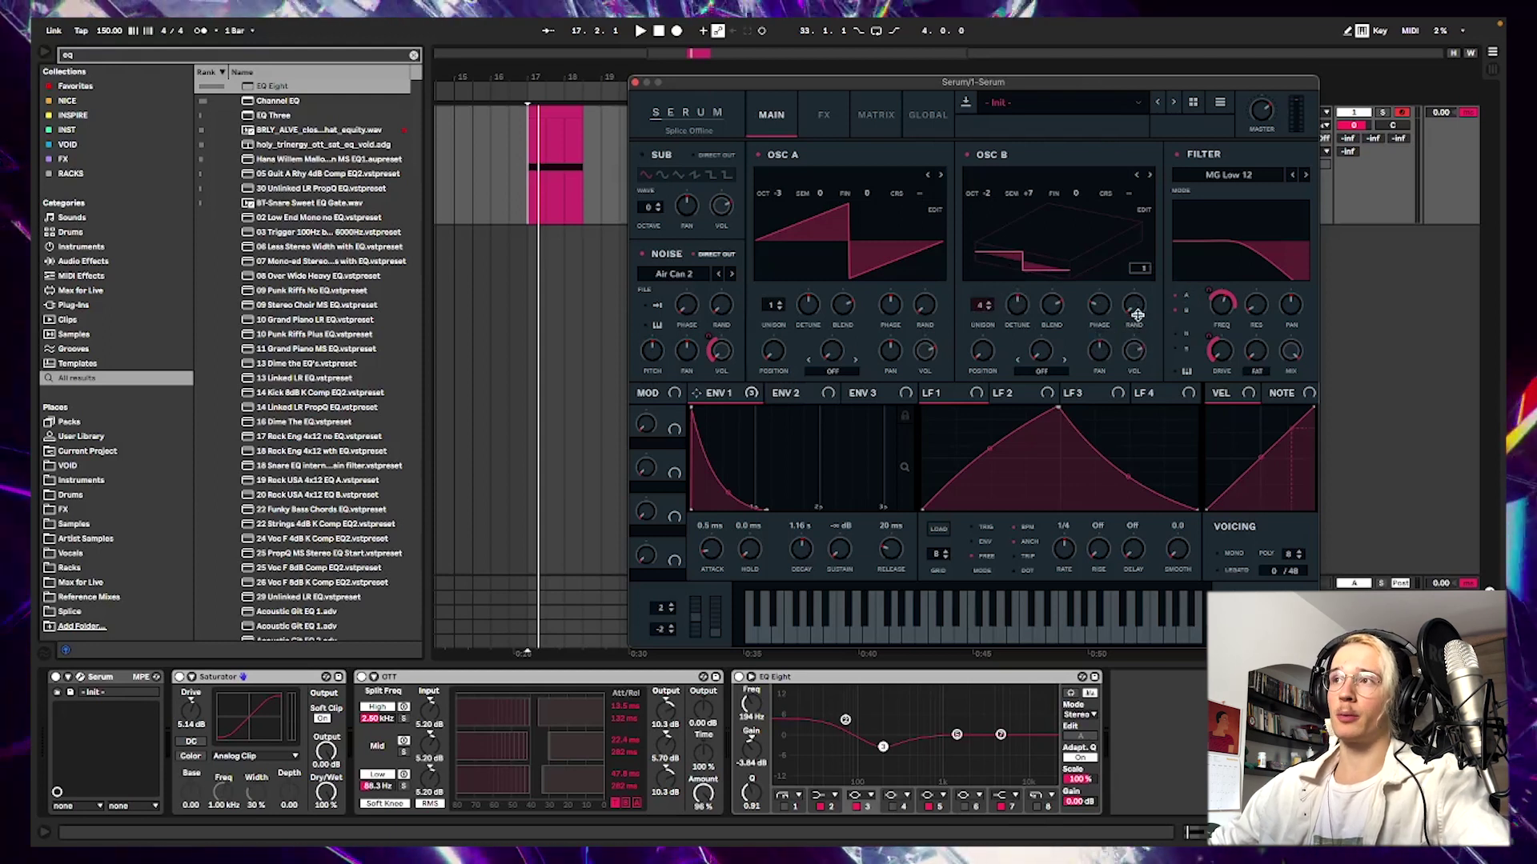
pyautogui.moveTo(1016, 305); pyautogui.dragTo(1026, 280)
pyautogui.press('space')
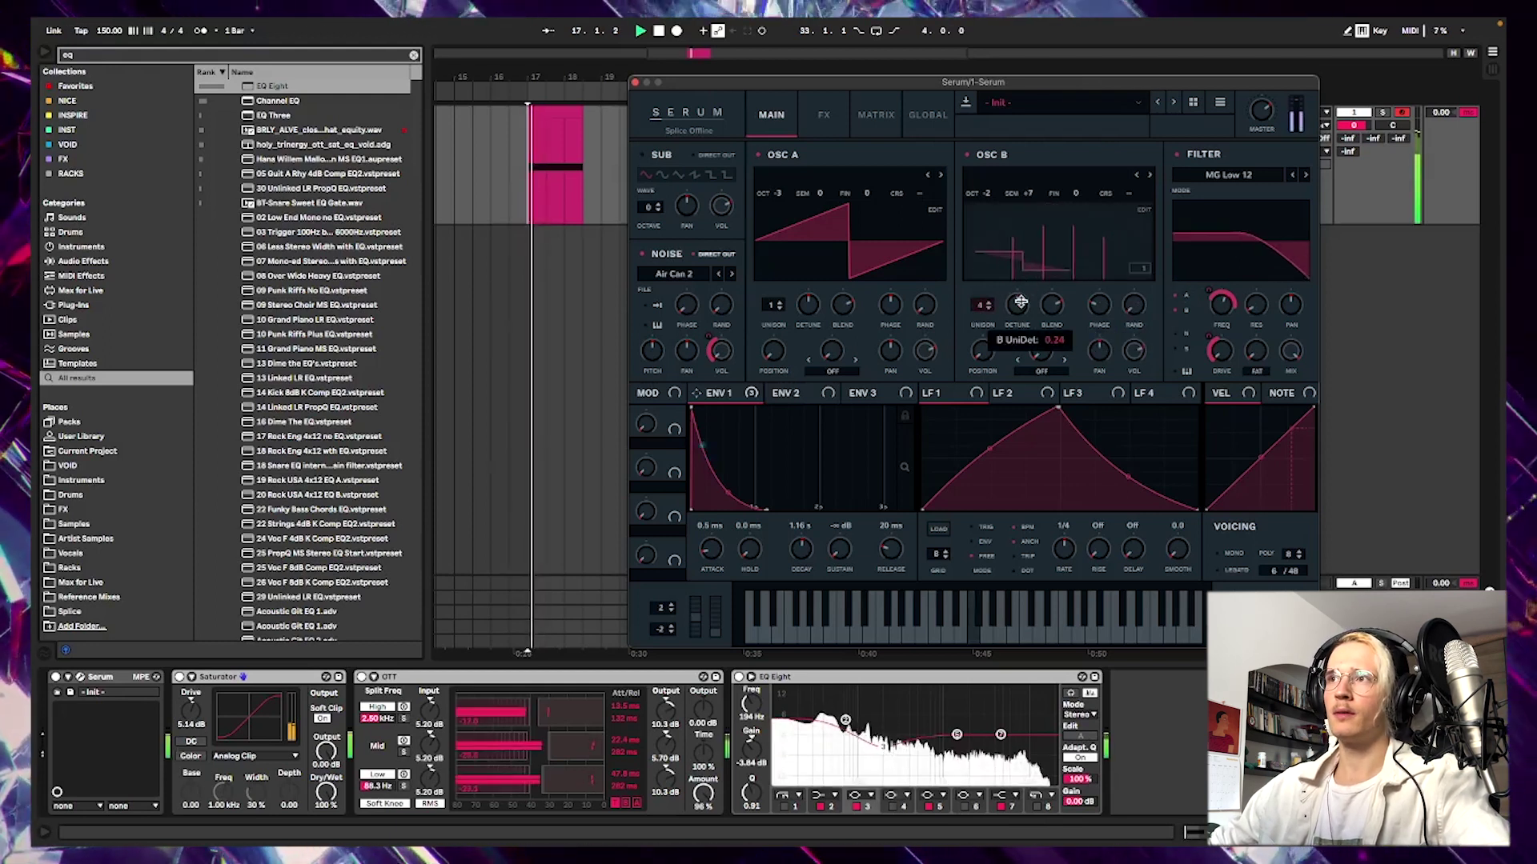
pyautogui.moveTo(1133, 305); pyautogui.dragTo(1149, 186)
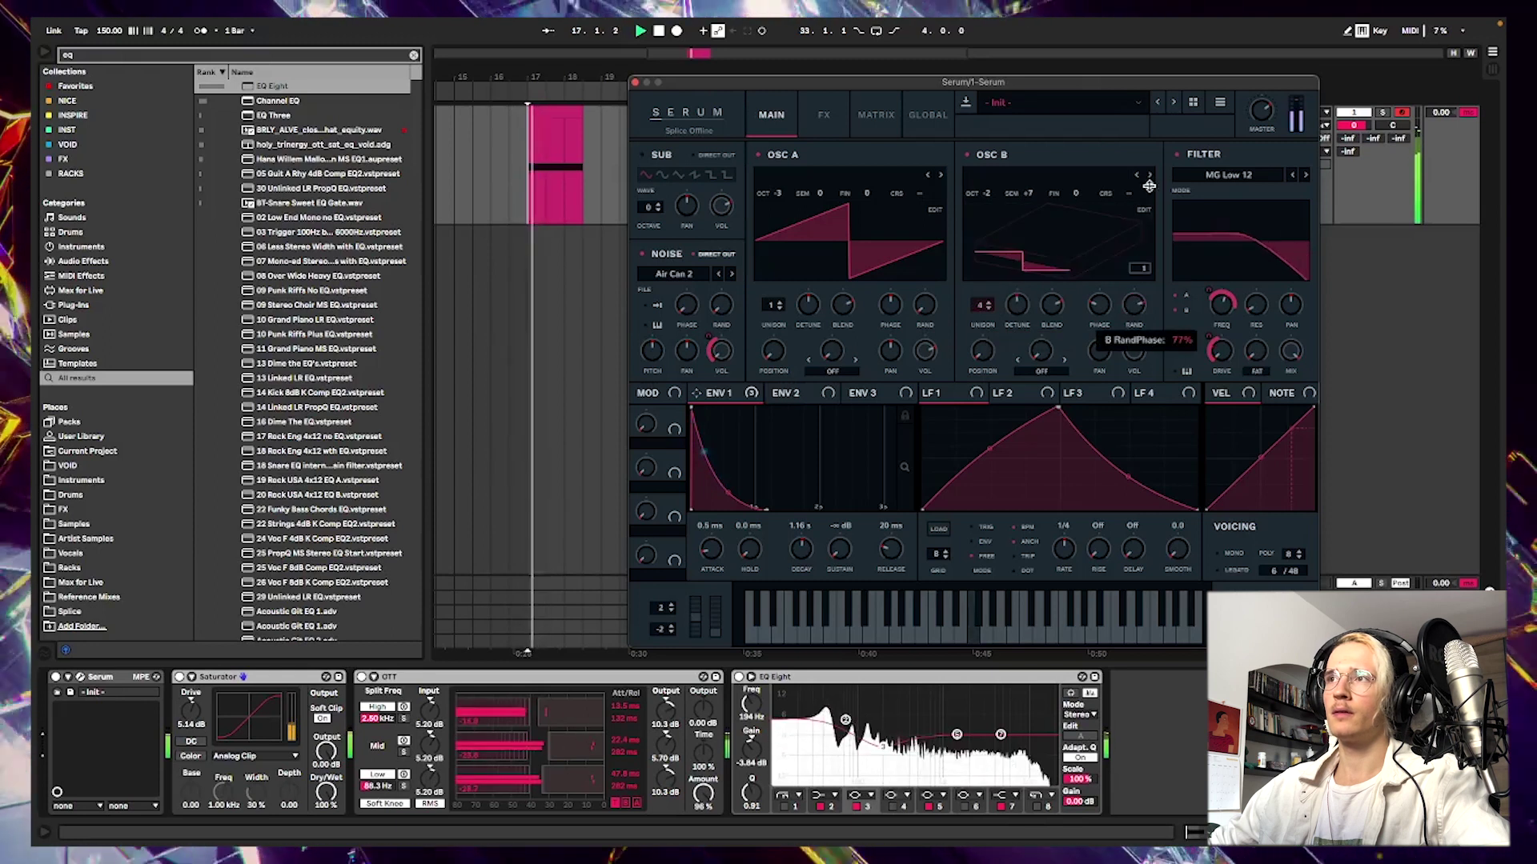
pyautogui.moveTo(1126, 314)
pyautogui.press('space')
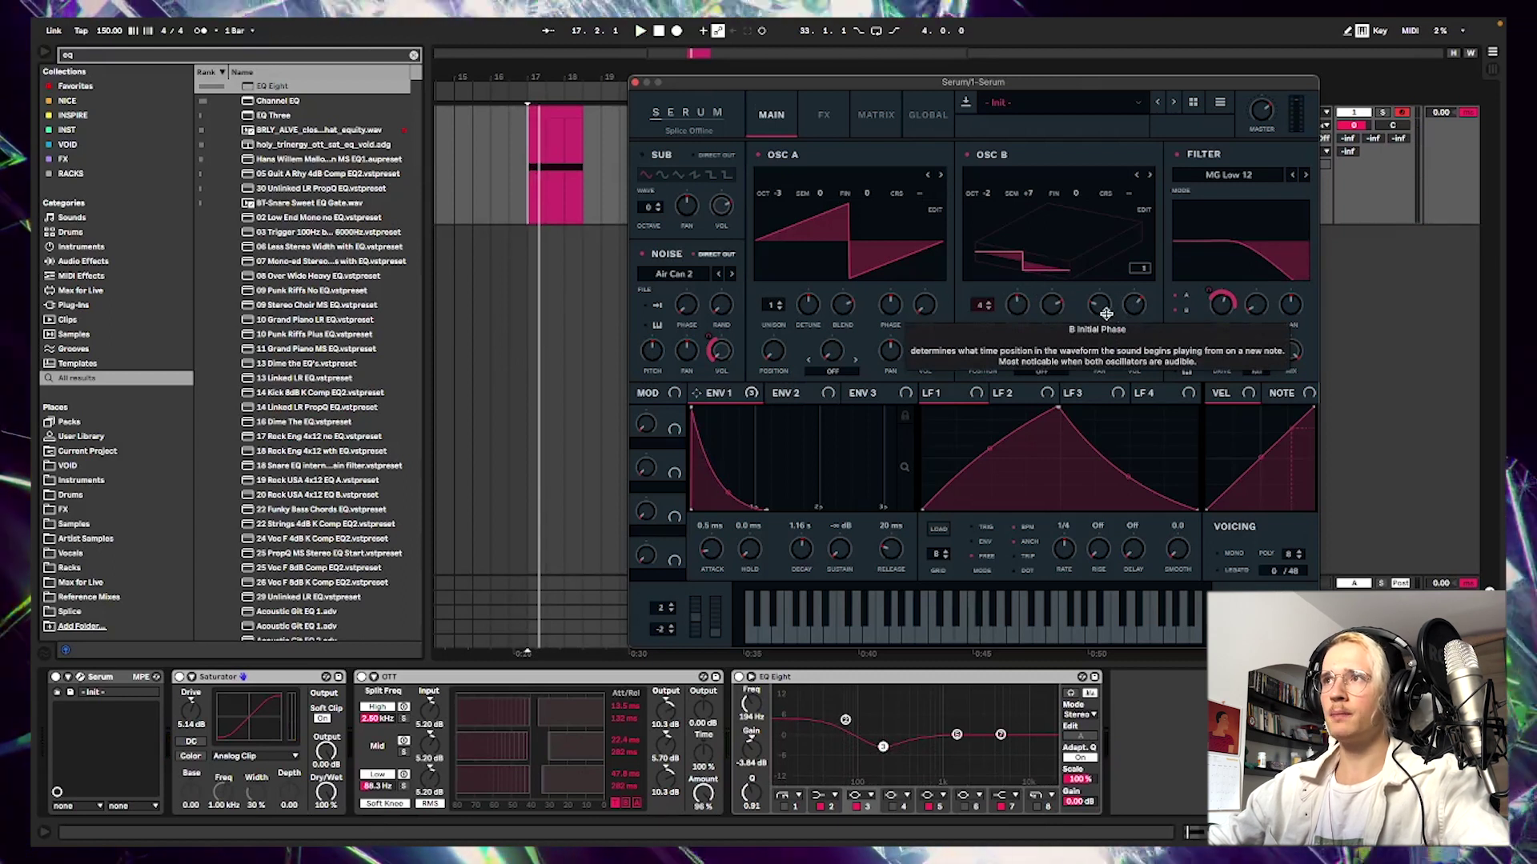
pyautogui.press('space')
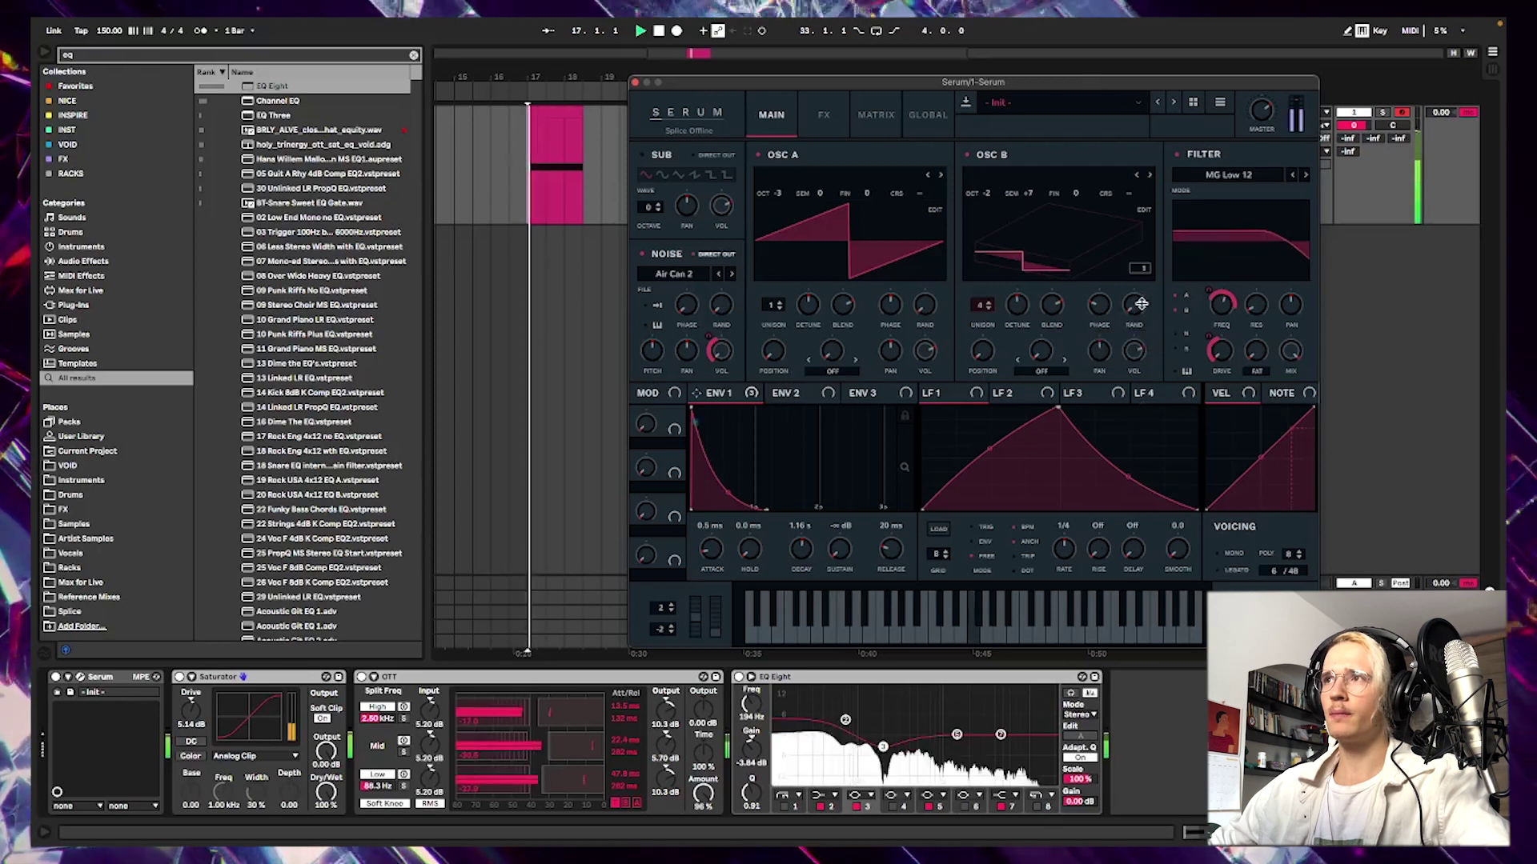
pyautogui.press('space')
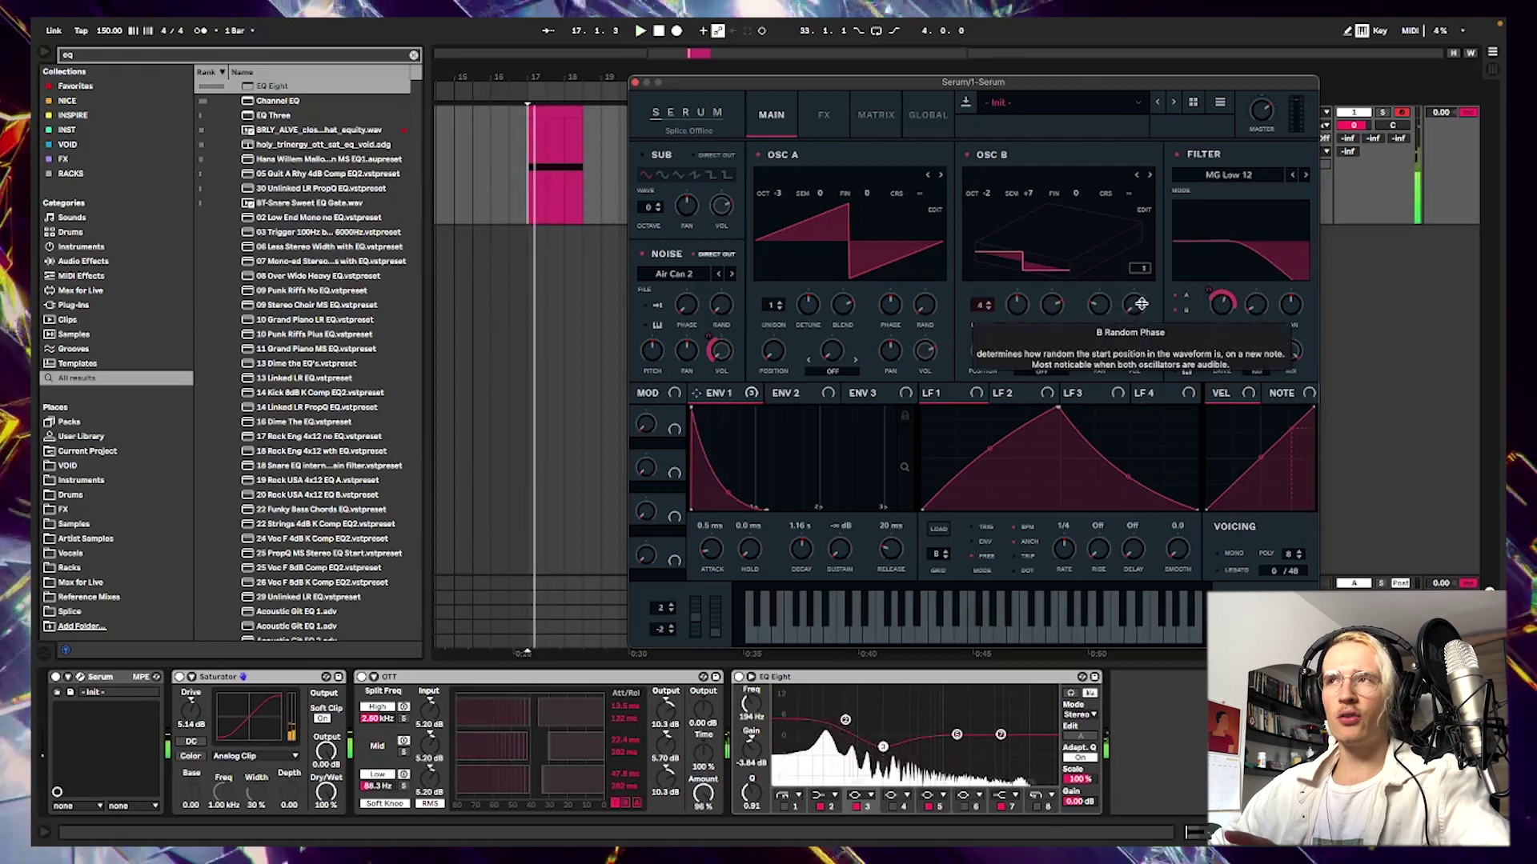
pyautogui.press('space')
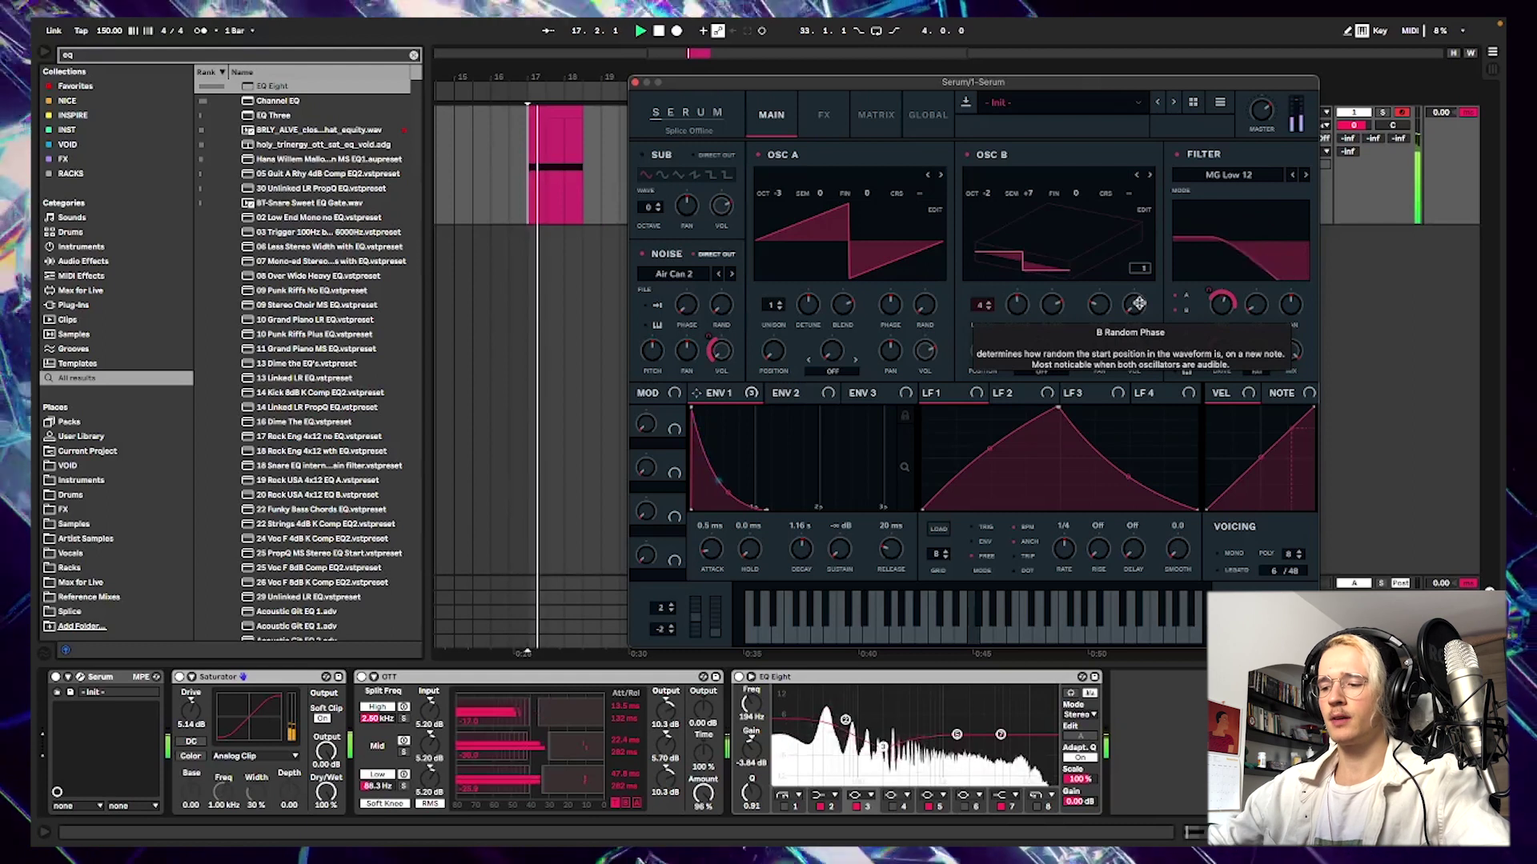
pyautogui.press('space')
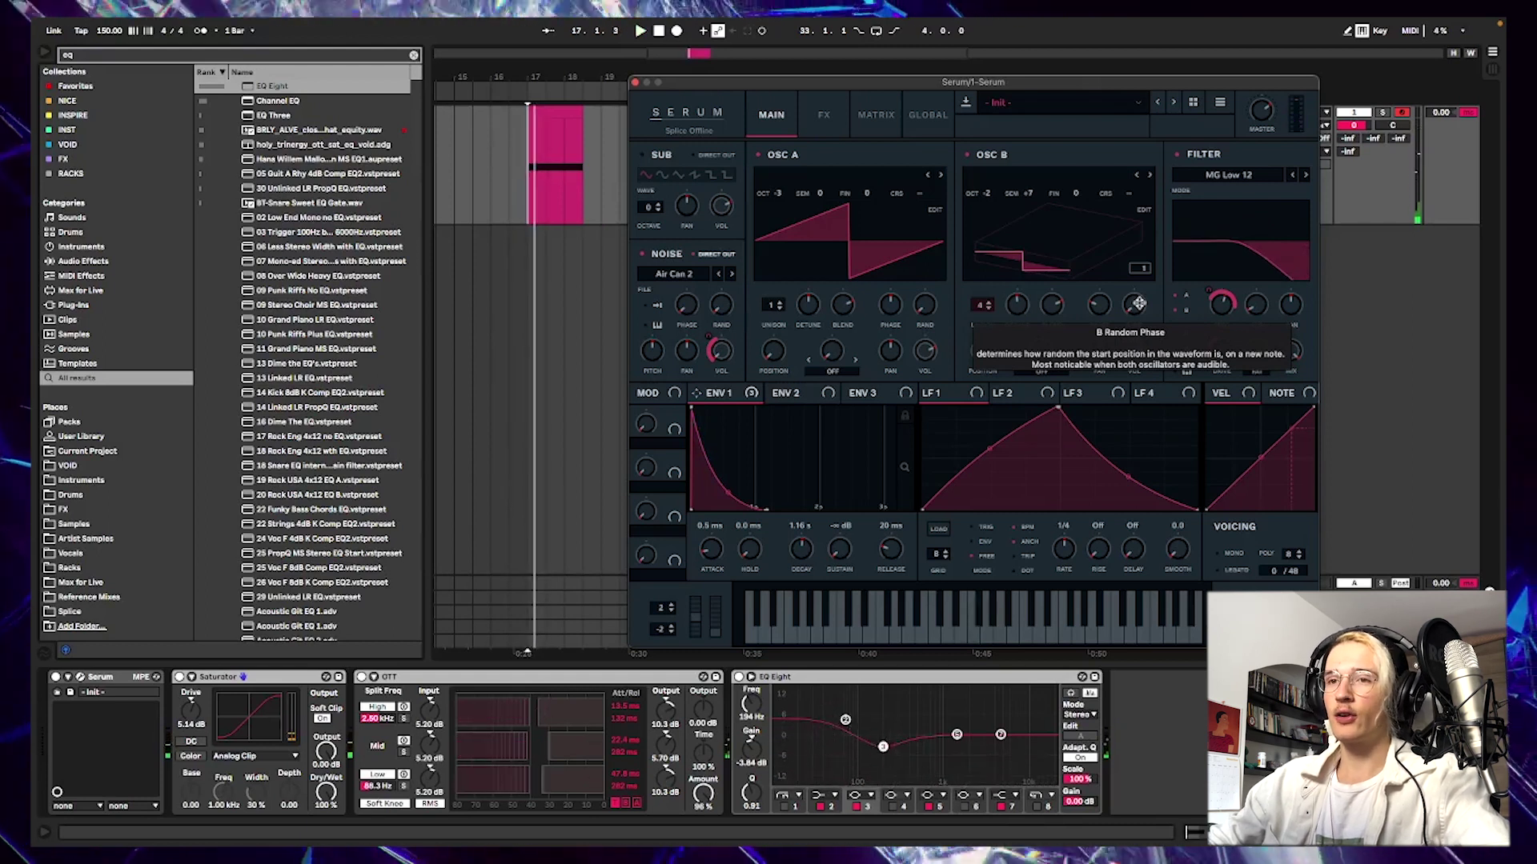
pyautogui.press('space')
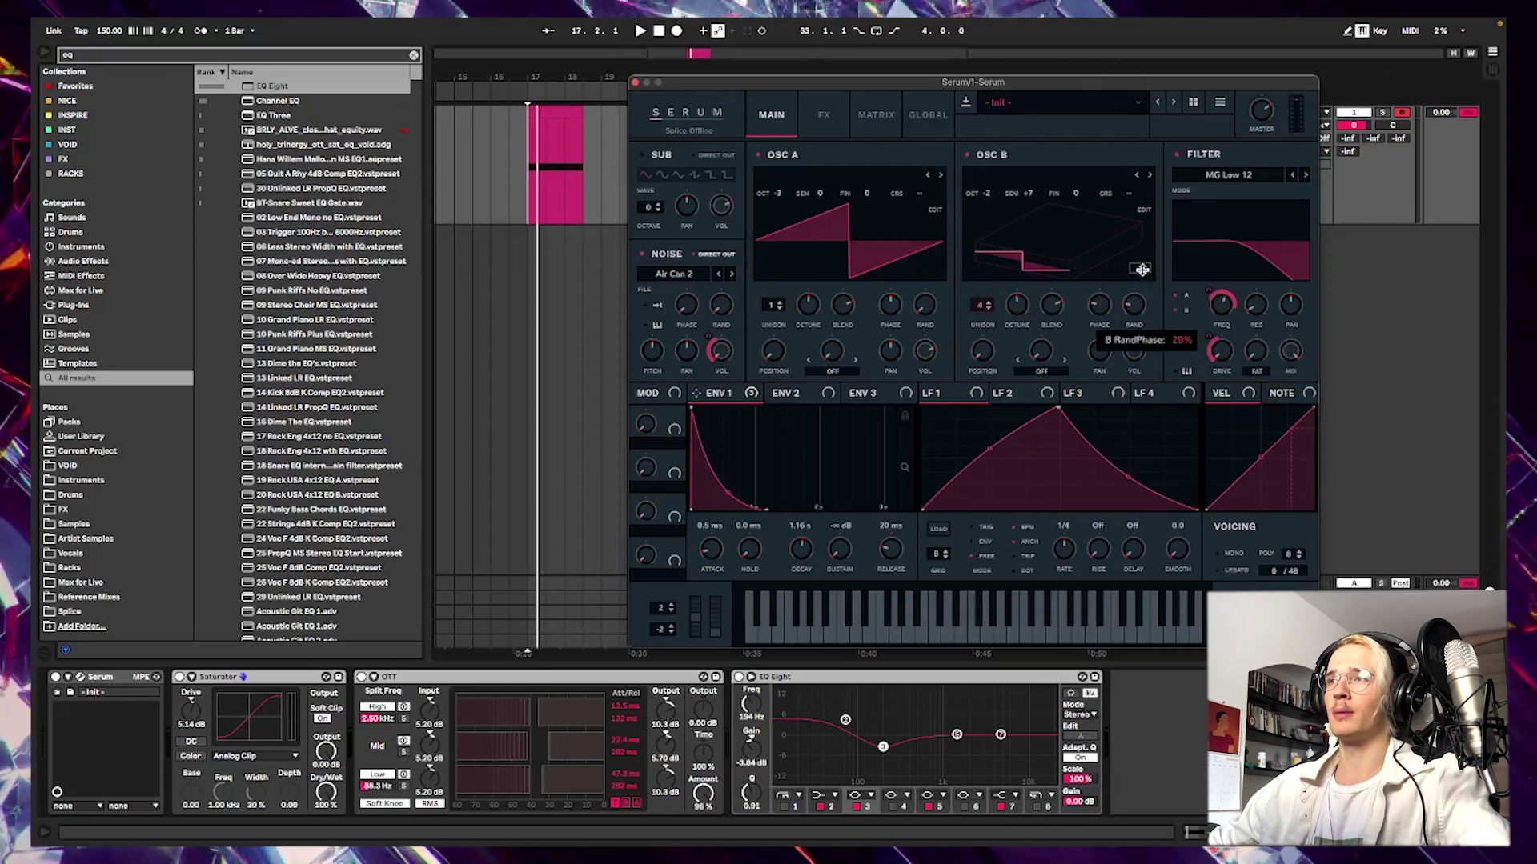
# - Set OSC B's random phase to about 27% and bring its detune down to 0.19
pyautogui.moveTo(1142, 269); pyautogui.dragTo(1142, 270)
pyautogui.press('space')
pyautogui.press('space')
pyautogui.press('space')
pyautogui.press('space')
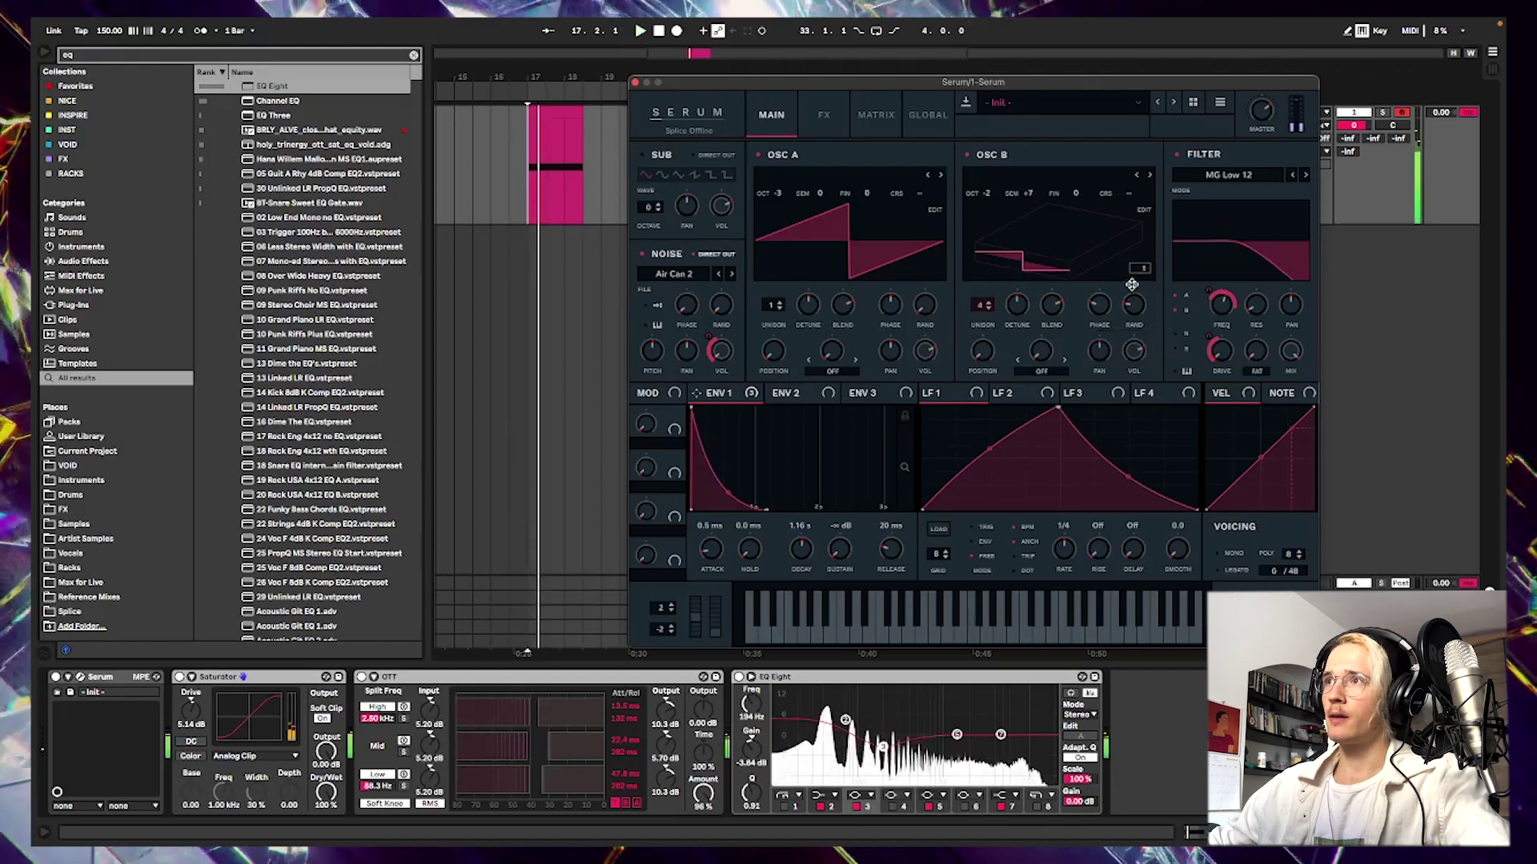
pyautogui.press('space')
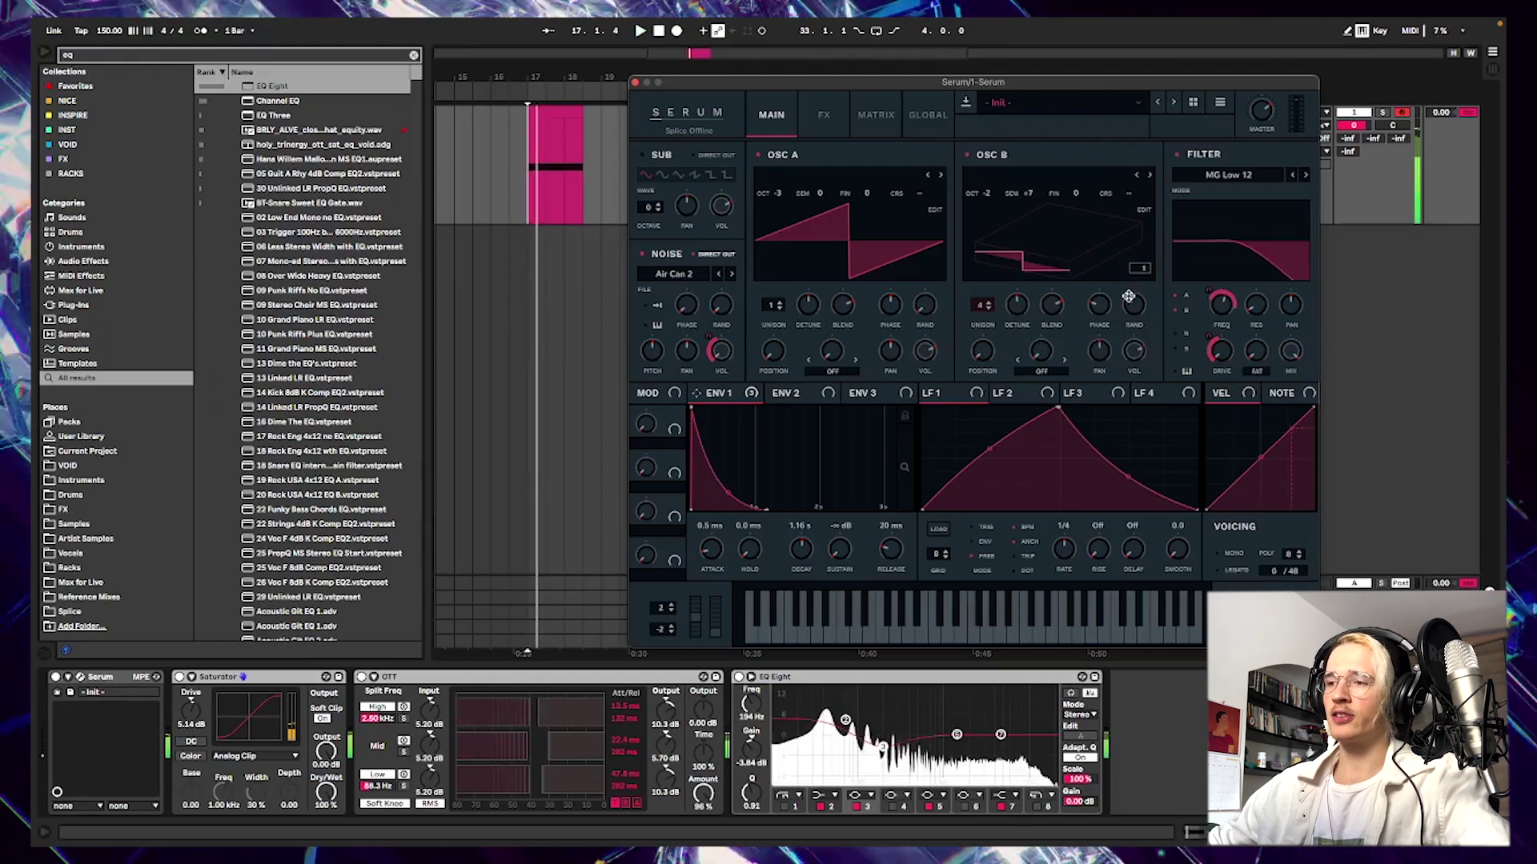
pyautogui.press('space')
pyautogui.press('space')
pyautogui.press('space')
pyautogui.press('space')
pyautogui.press('space')
pyautogui.press('space')
pyautogui.press('space')
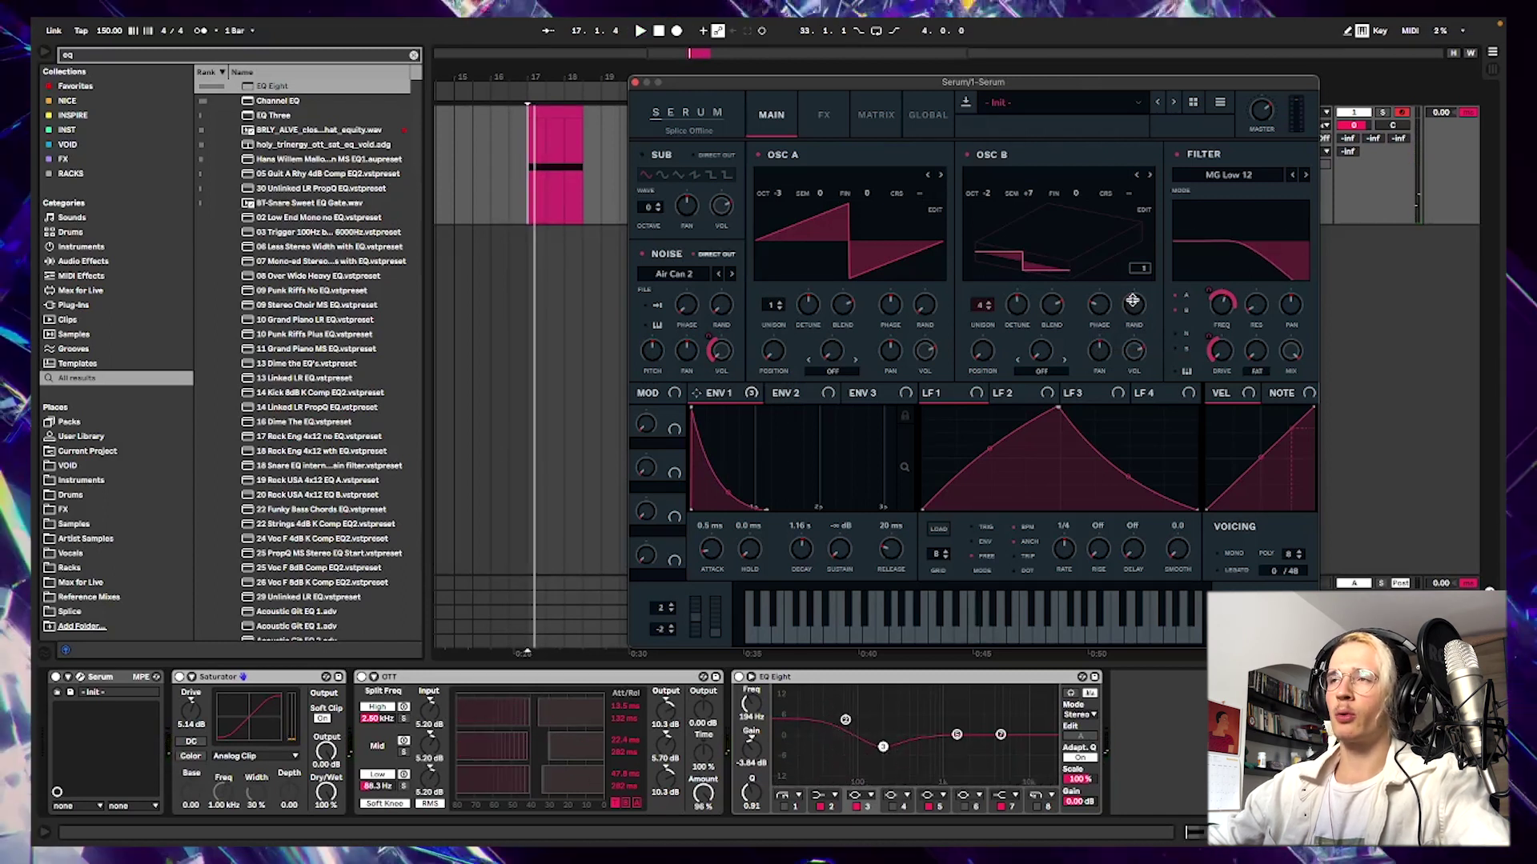
pyautogui.press('space')
pyautogui.press('space')
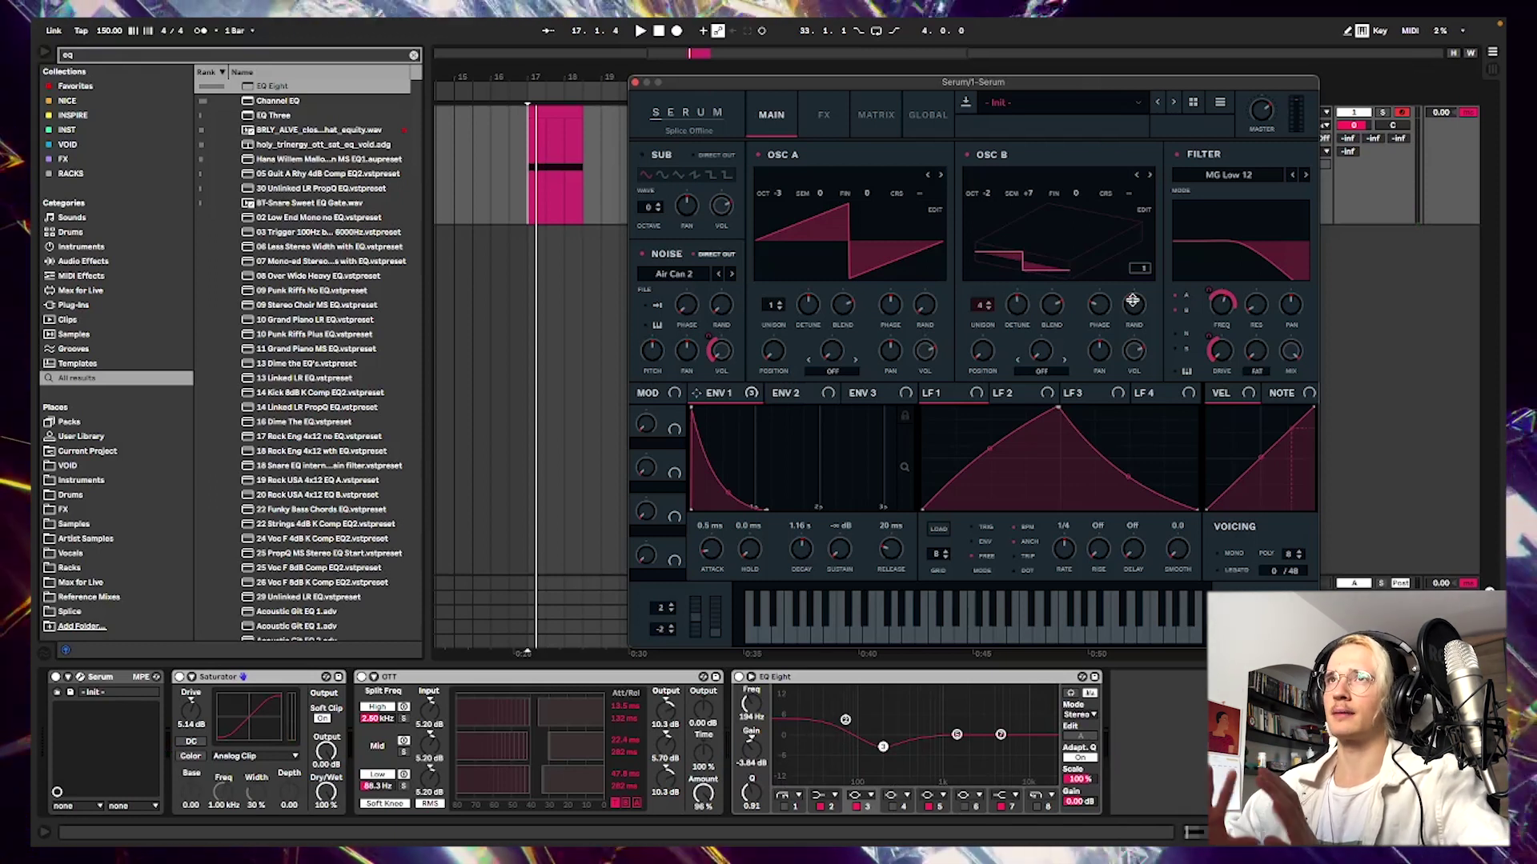
pyautogui.press('space')
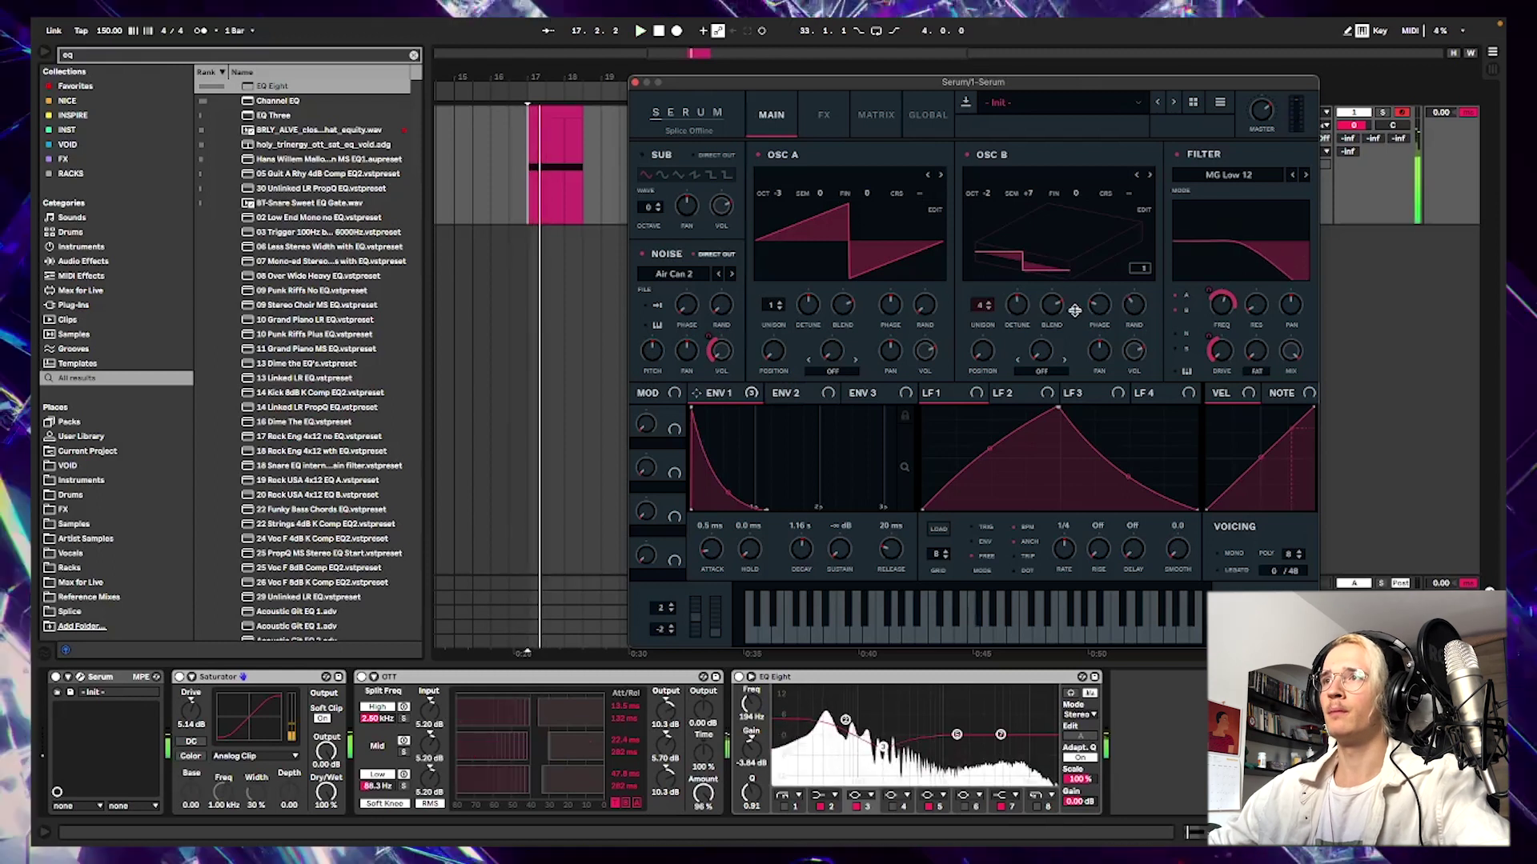
pyautogui.press('space')
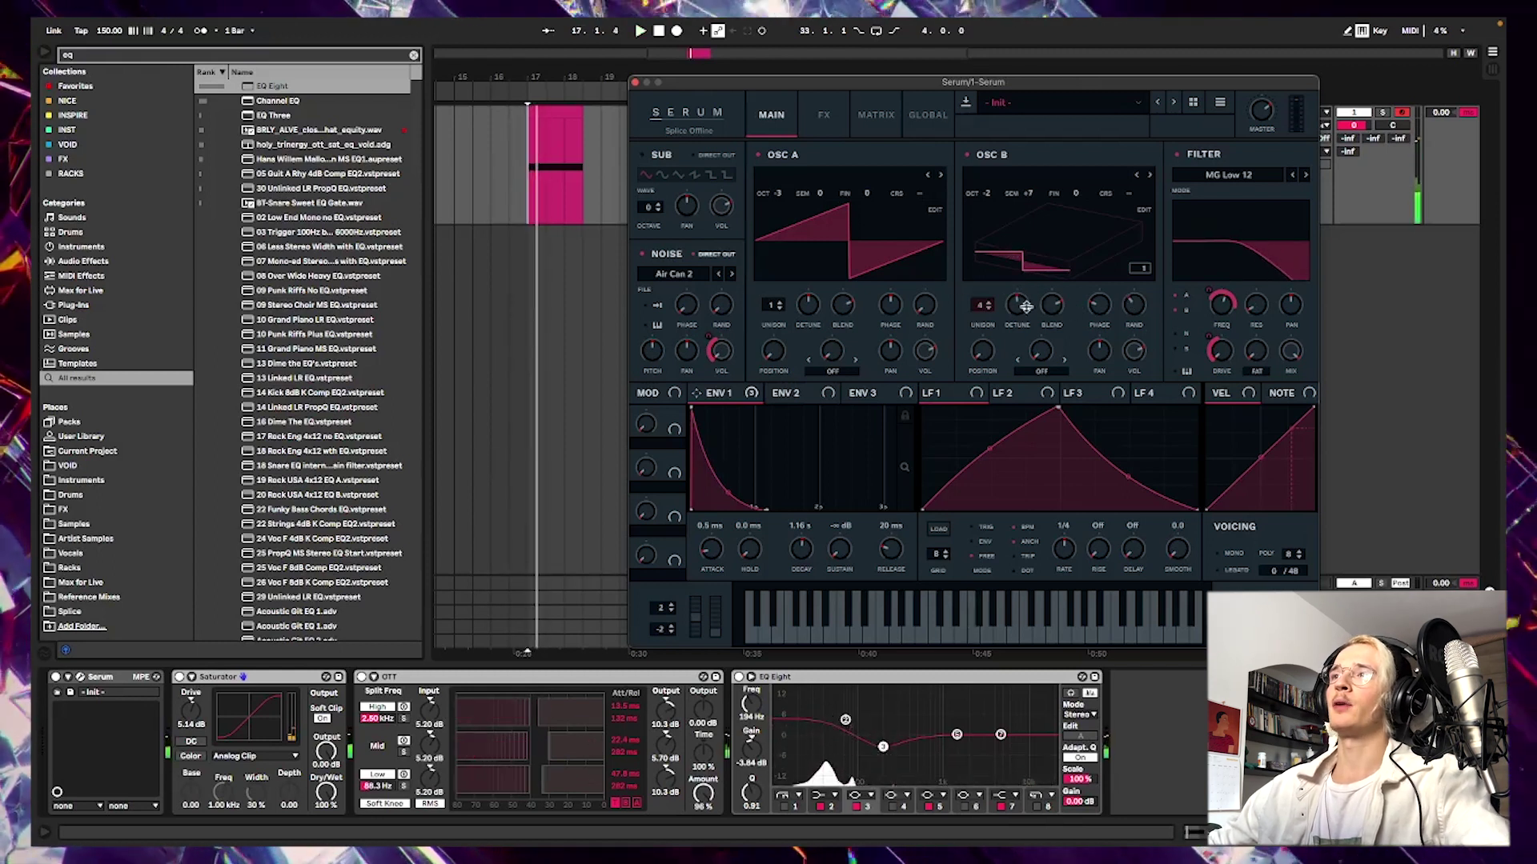
pyautogui.moveTo(1013, 301)
pyautogui.mouseDown()
pyautogui.moveTo(1010, 345)
pyautogui.moveTo(1008, 325)
pyautogui.mouseUp()
pyautogui.press('space')
pyautogui.press('space')
pyautogui.press('space')
pyautogui.press('space')
pyautogui.press('space')
pyautogui.press('space')
pyautogui.press('space')
pyautogui.press('space')
pyautogui.press('space')
pyautogui.press('space')
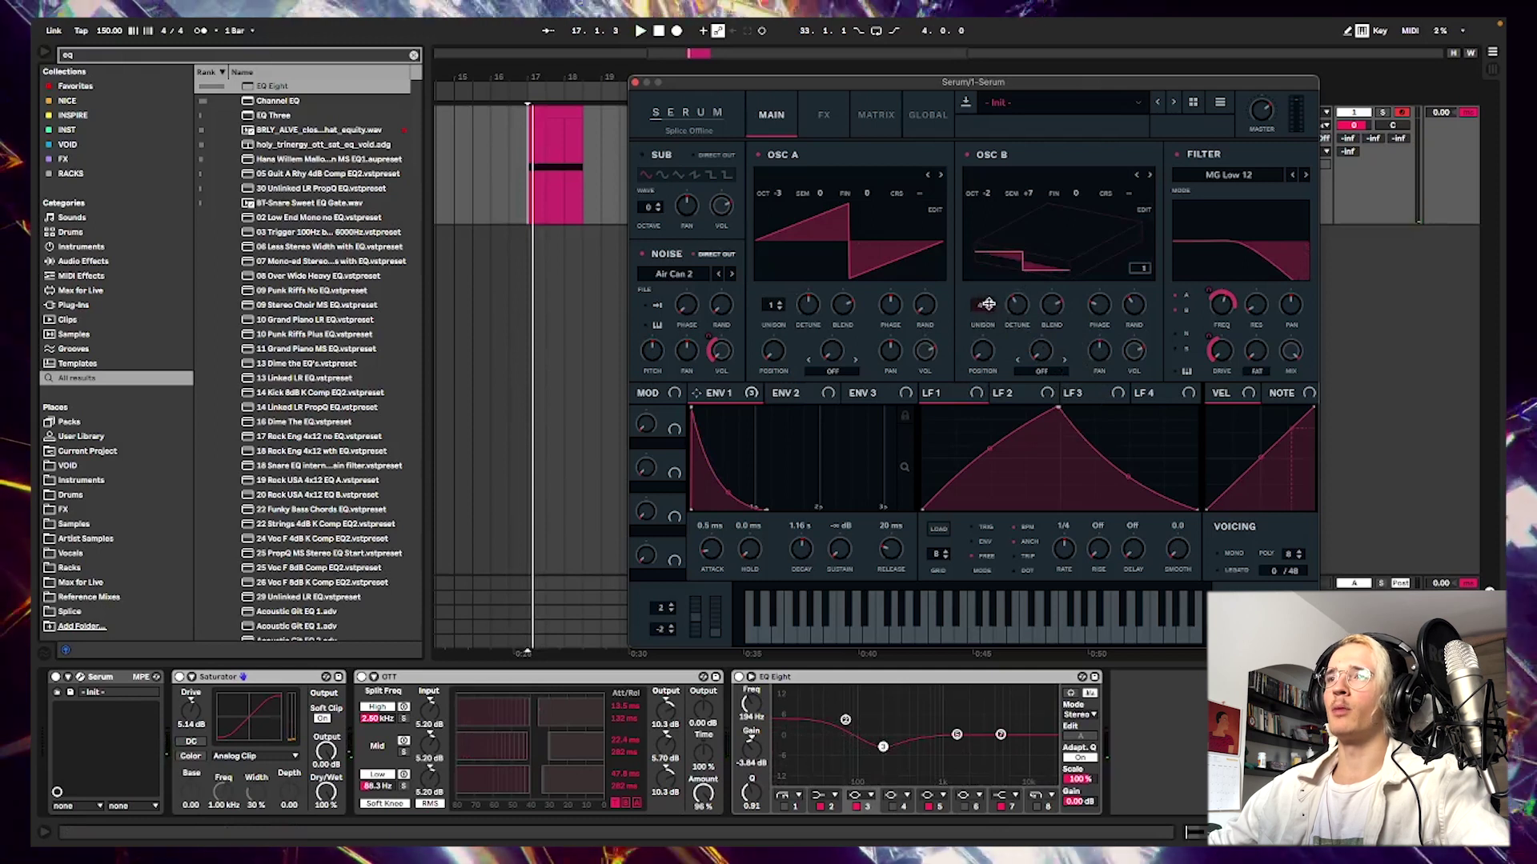
# - On Serum's Global page, narrow oscillator B's unison width to 75 and leave oscillator A at 100
pyautogui.click(928, 114)
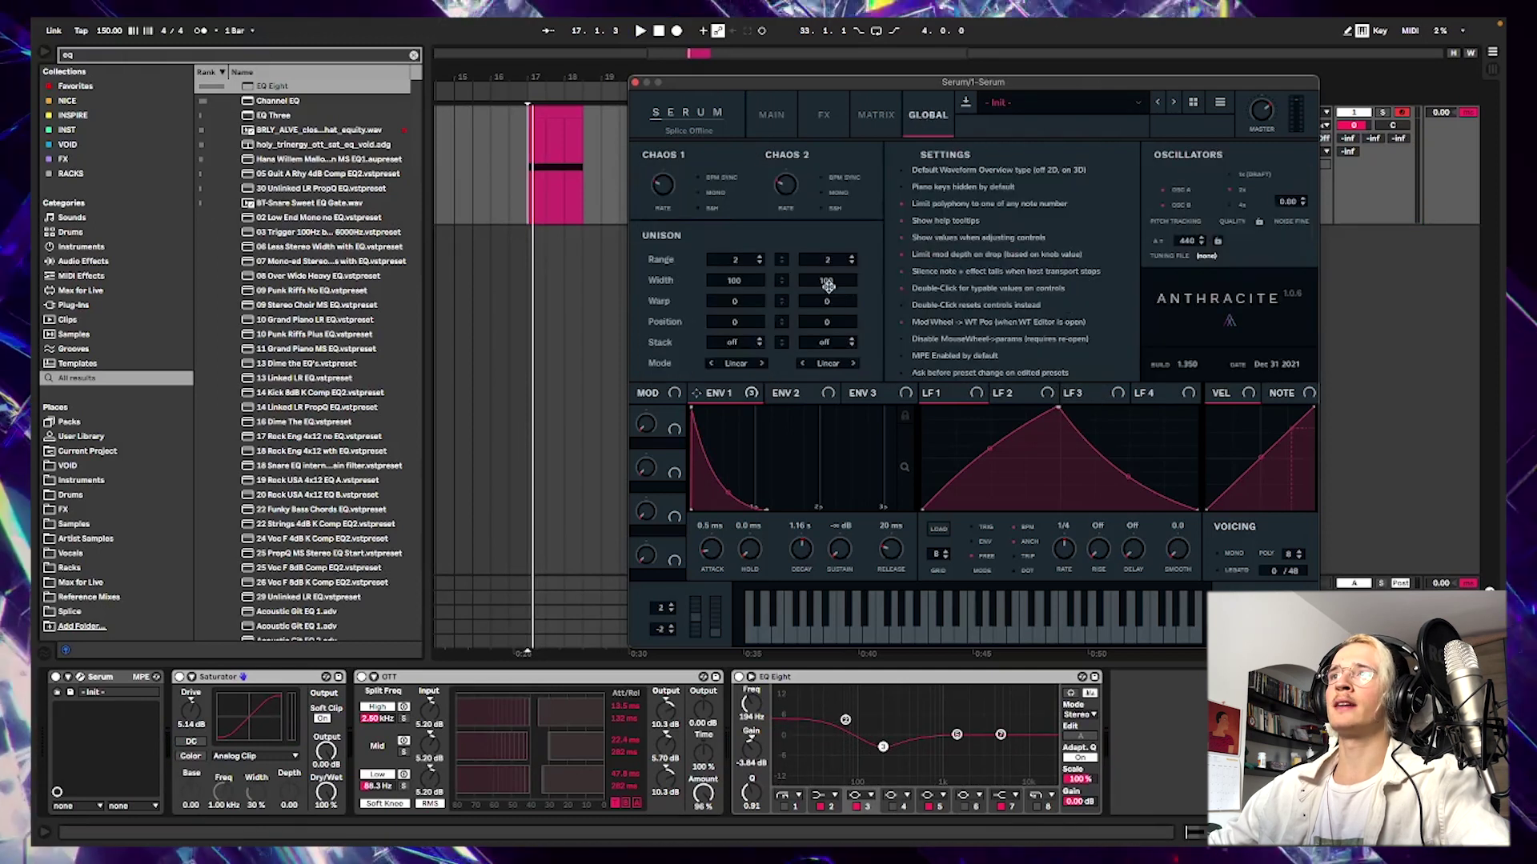
pyautogui.moveTo(834, 282); pyautogui.dragTo(837, 291)
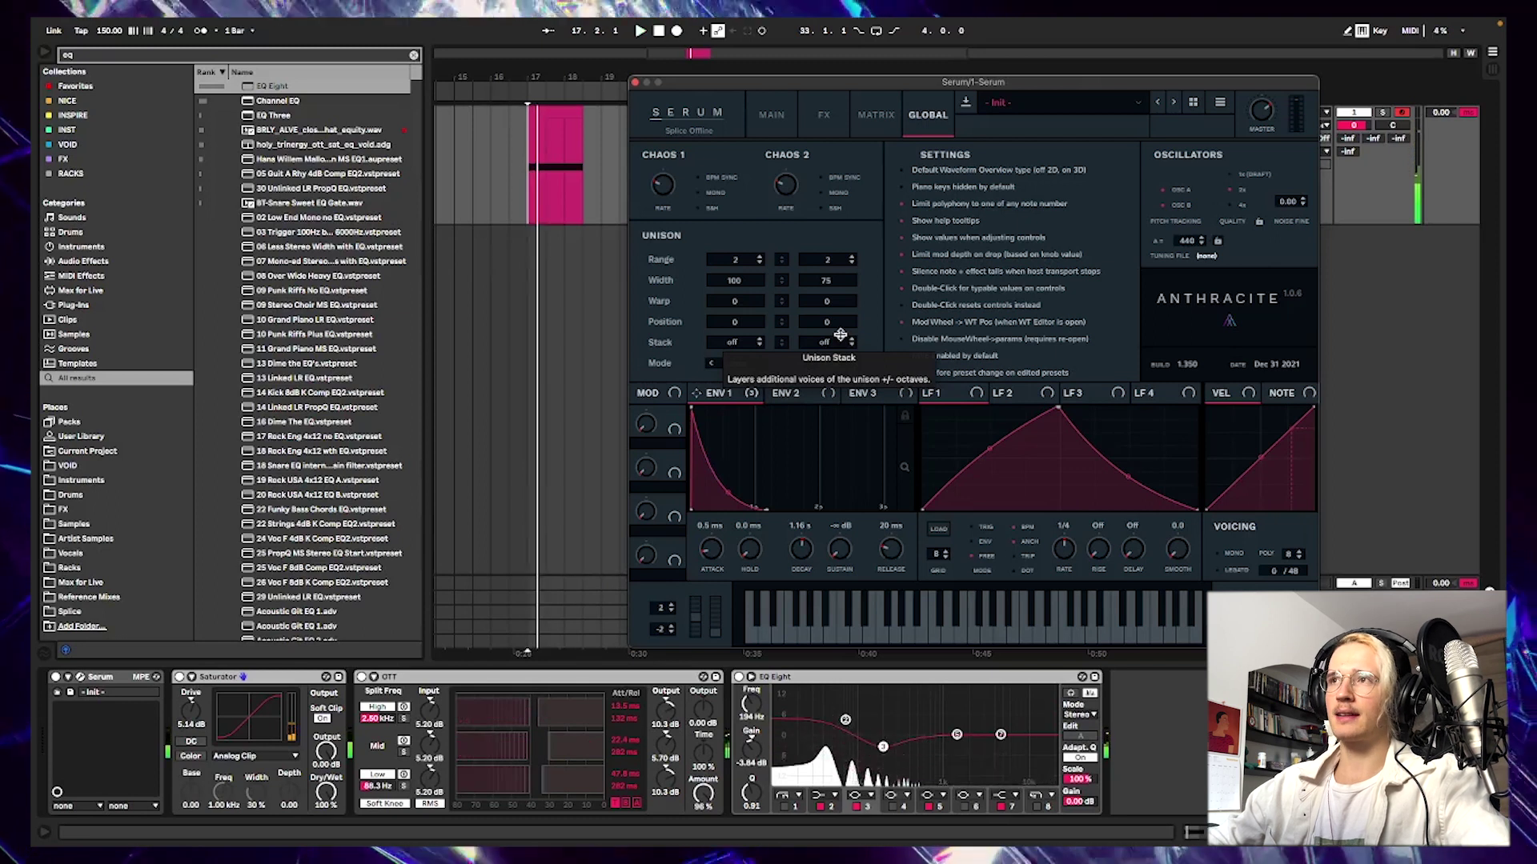
pyautogui.click(775, 111)
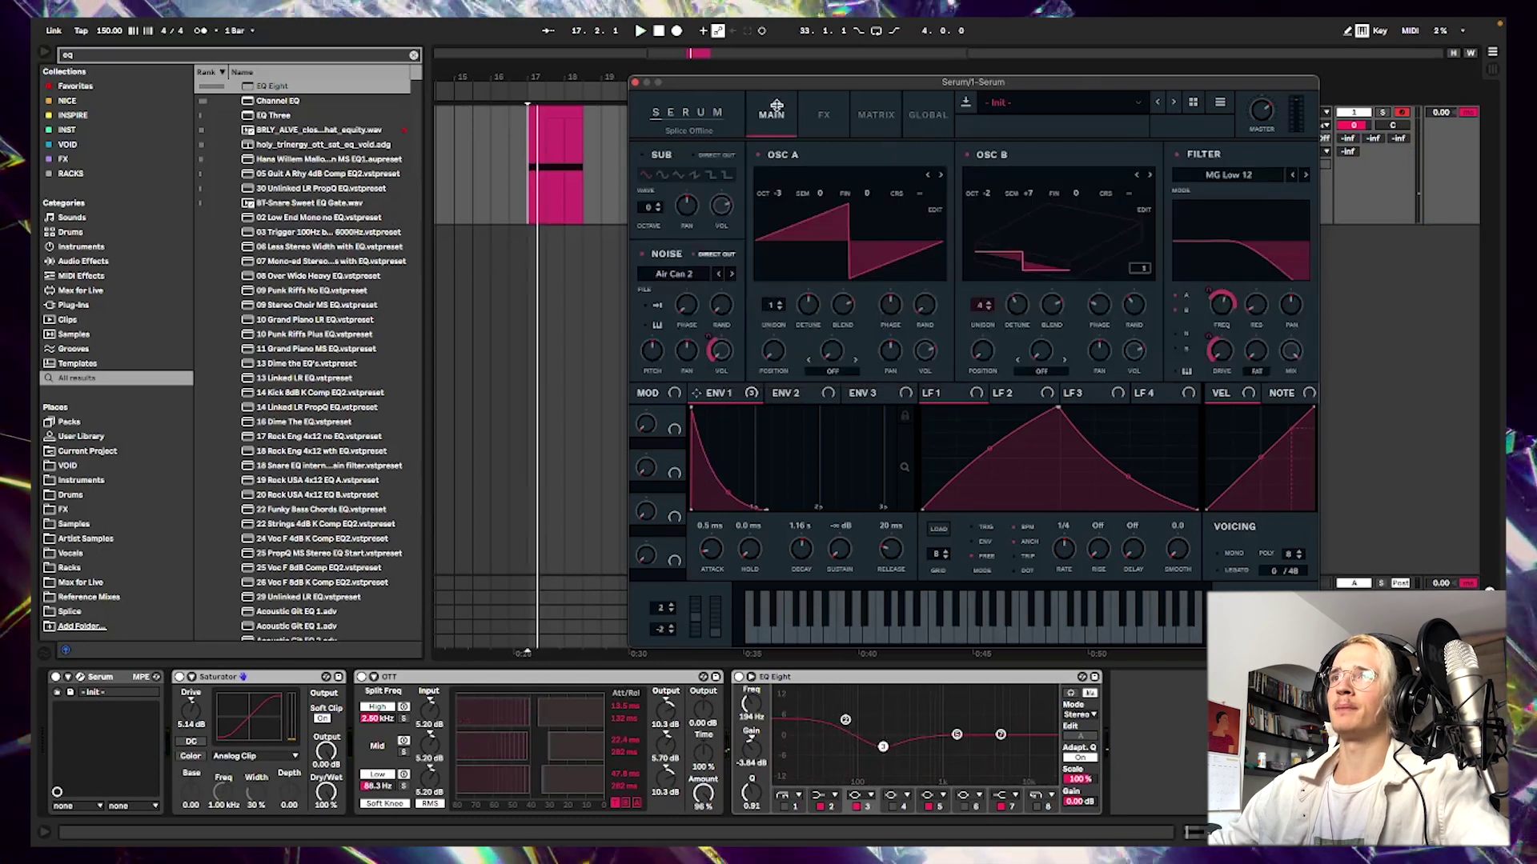
pyautogui.click(928, 111)
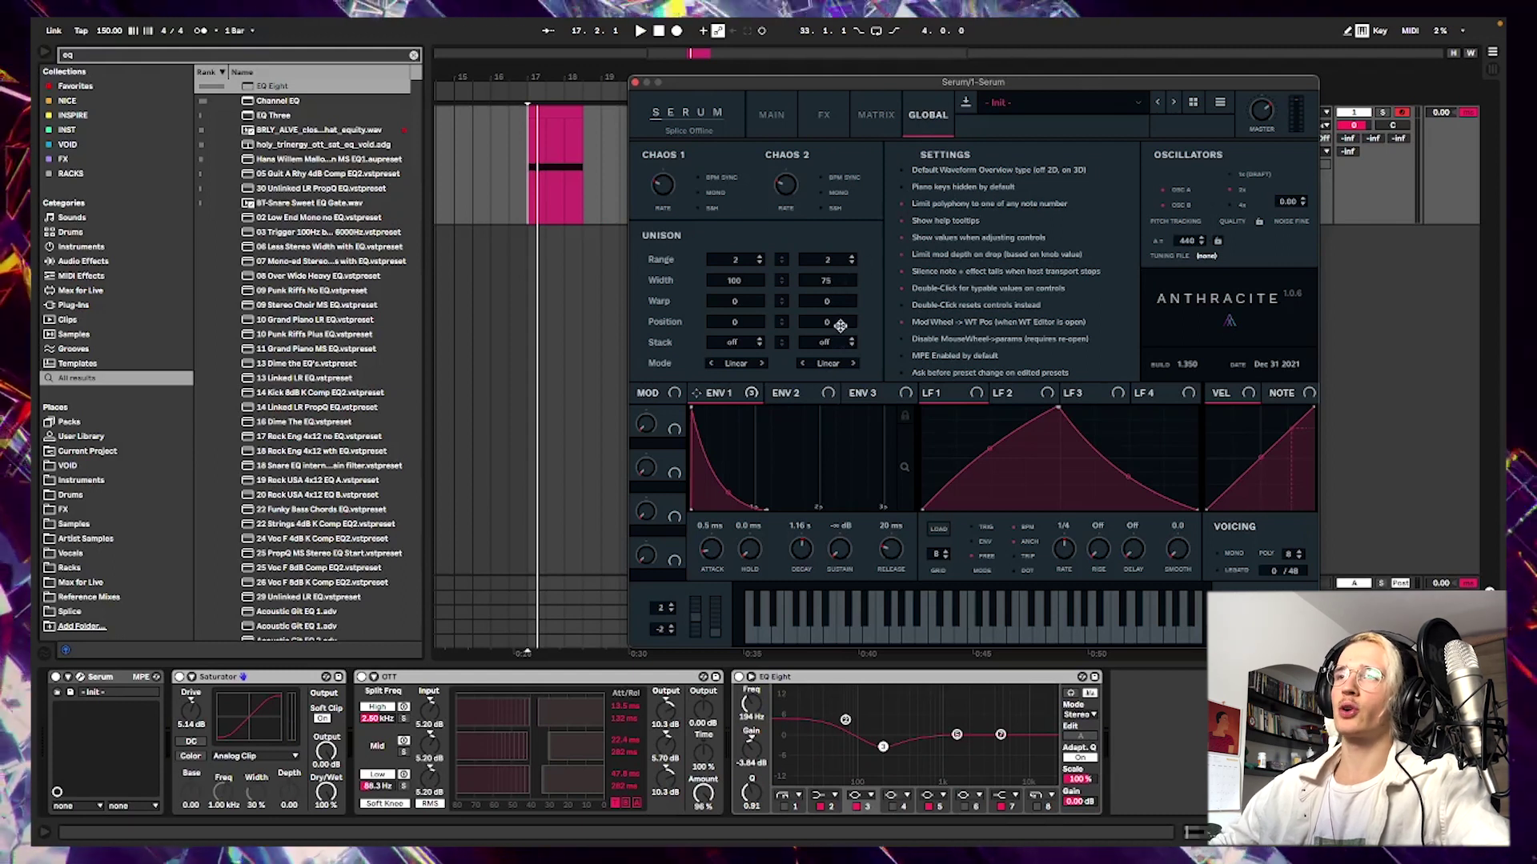
pyautogui.moveTo(841, 326)
pyautogui.moveTo(843, 295)
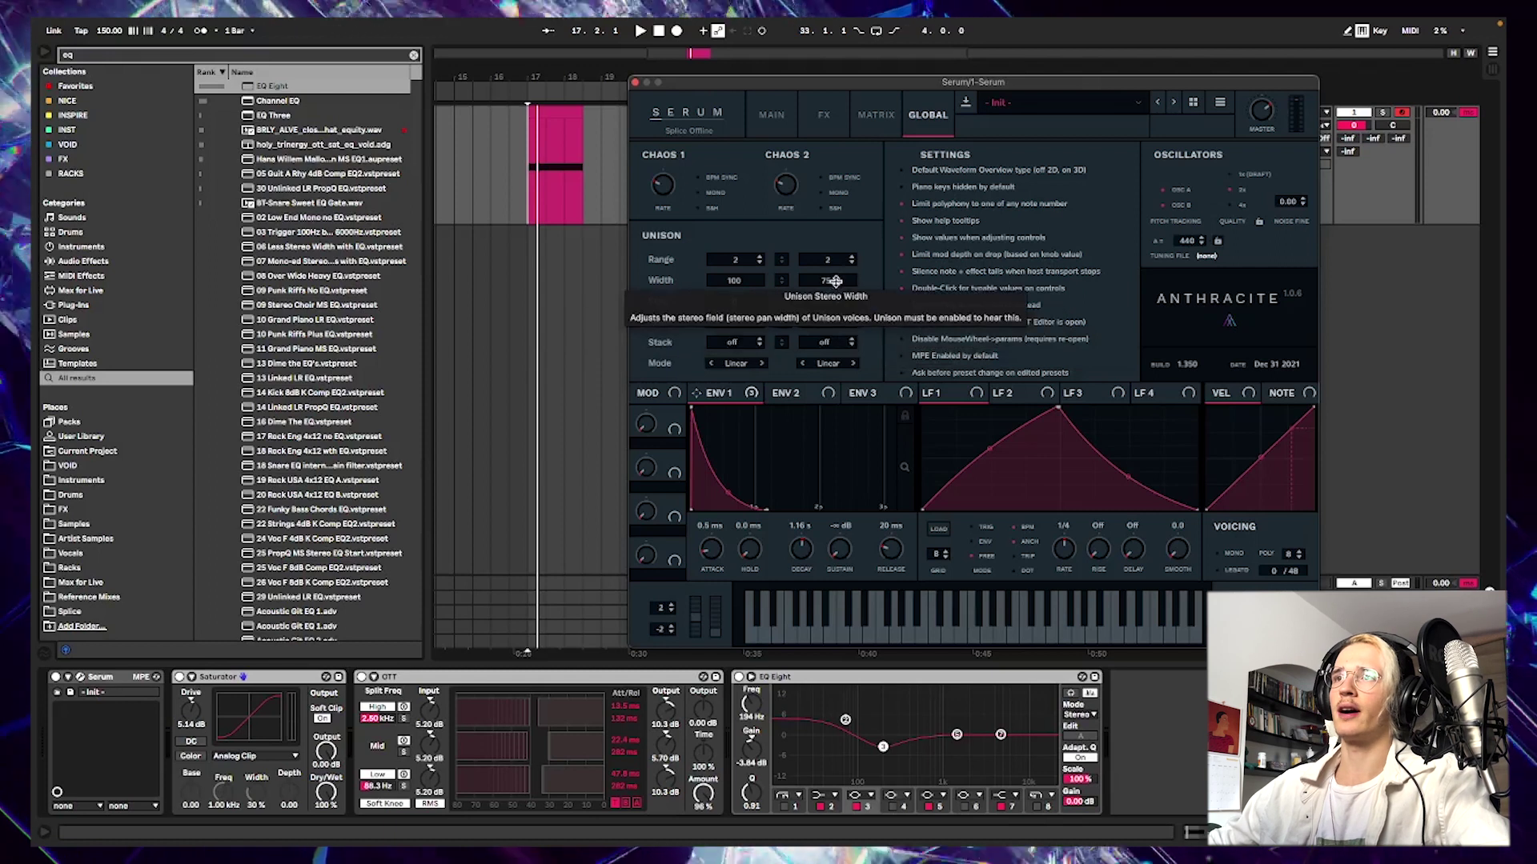
pyautogui.click(768, 115)
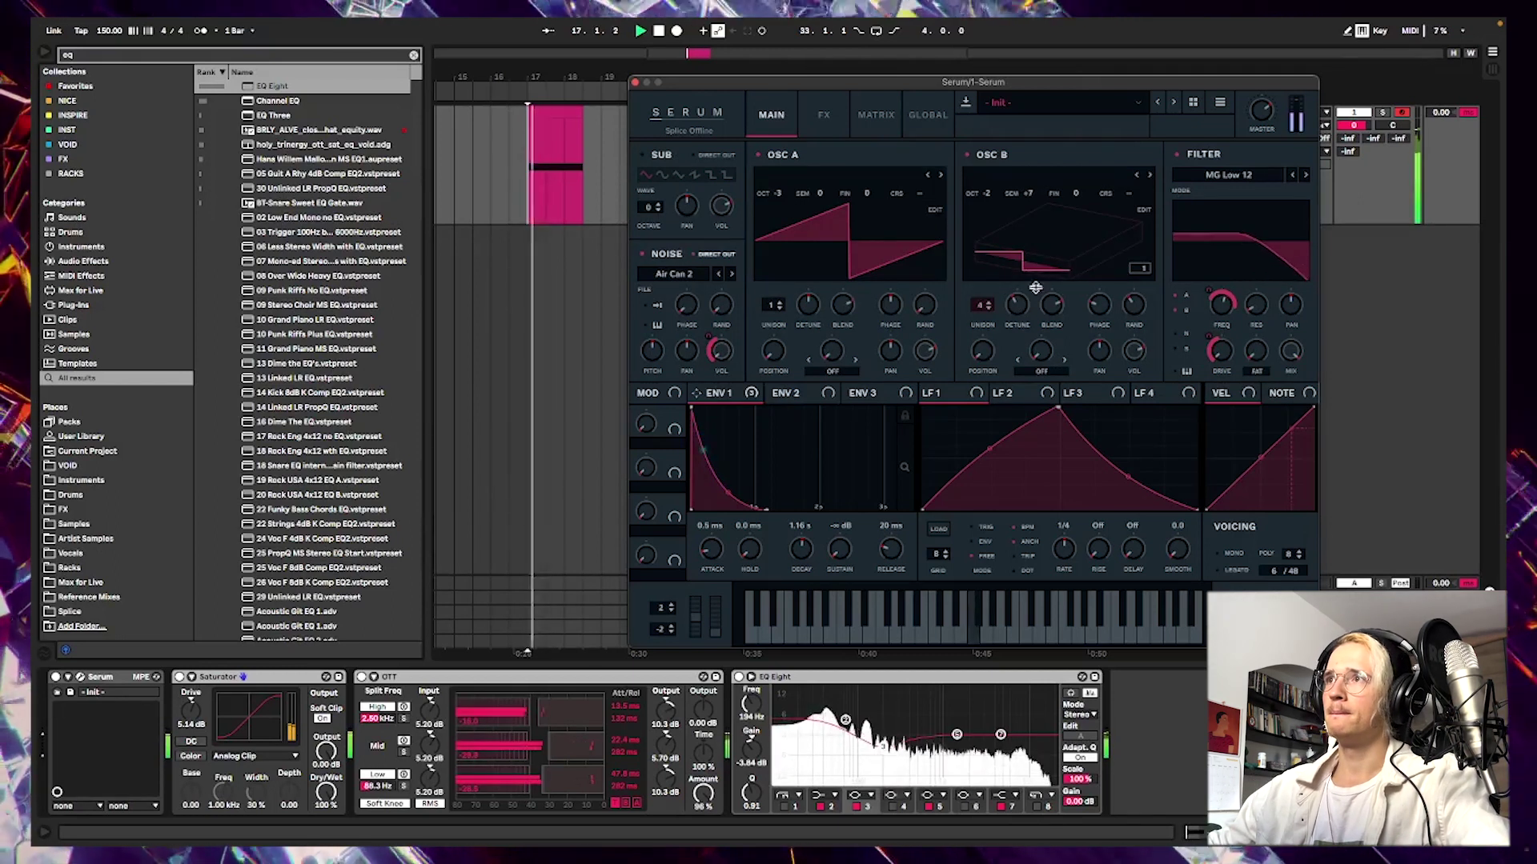
# - Raise oscillator B's unison detune to 0.38 and set its volume to about 67%, auditioning the bass
pyautogui.moveTo(1024, 307); pyautogui.dragTo(1024, 272)
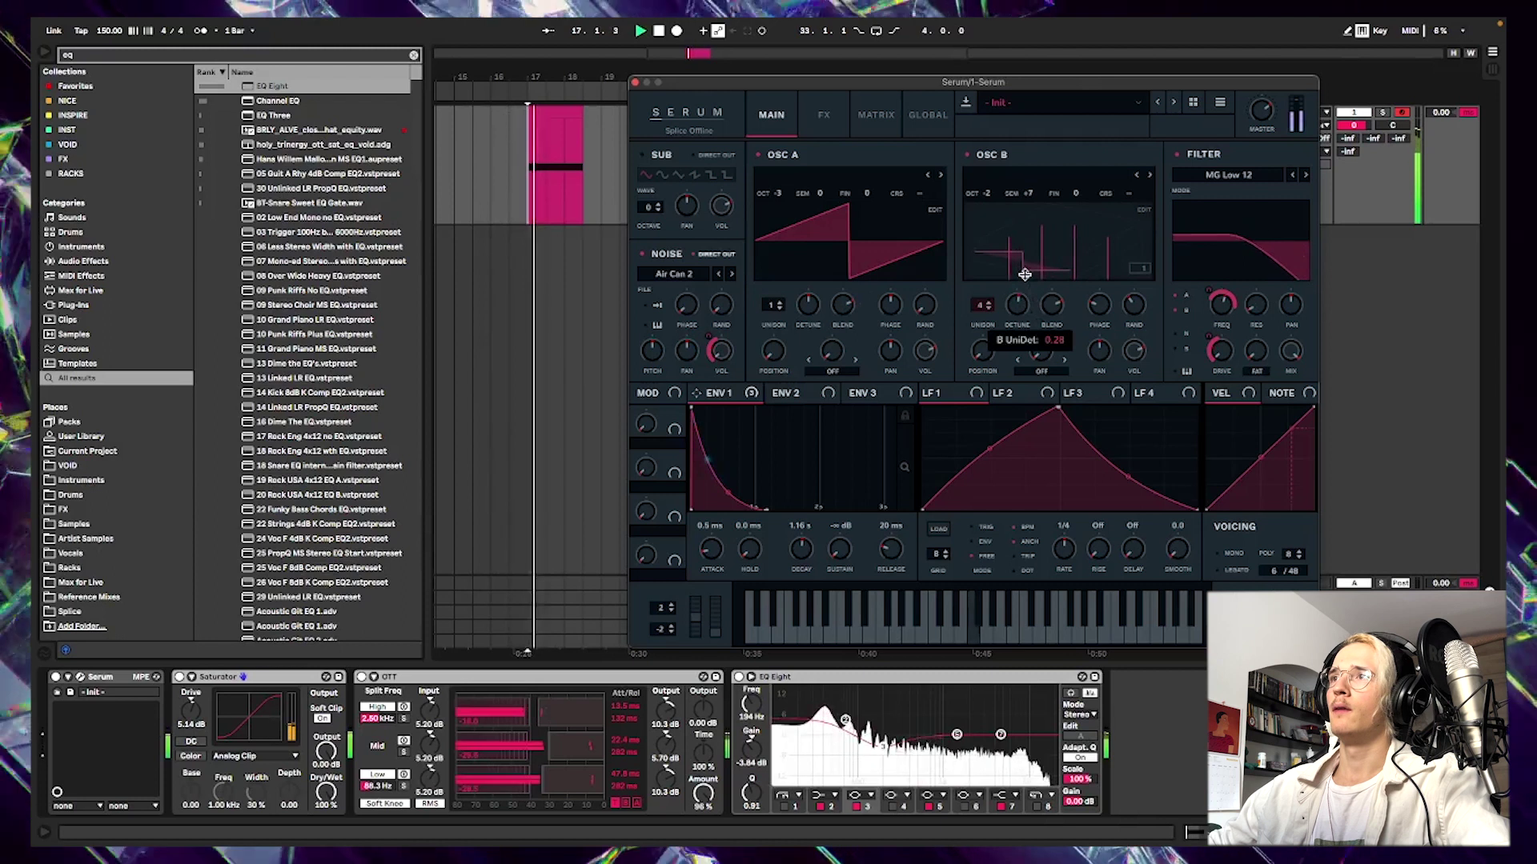
pyautogui.moveTo(1138, 352)
pyautogui.mouseDown()
pyautogui.moveTo(1135, 398)
pyautogui.moveTo(1128, 358)
pyautogui.mouseUp()
pyautogui.moveTo(1016, 304)
pyautogui.mouseDown()
pyautogui.moveTo(1022, 276)
pyautogui.moveTo(1025, 316)
pyautogui.mouseUp()
pyautogui.press('space')
pyautogui.press('space')
pyautogui.press('space')
pyautogui.press('space')
pyautogui.press('space')
pyautogui.press('space')
pyautogui.press('space')
pyautogui.moveTo(1140, 350)
pyautogui.mouseDown()
pyautogui.moveTo(1136, 369)
pyautogui.moveTo(1134, 328)
pyautogui.mouseUp()
pyautogui.press('space')
pyautogui.press('space')
pyautogui.press('space')
pyautogui.press('space')
pyautogui.press('space')
pyautogui.press('space')
pyautogui.press('space')
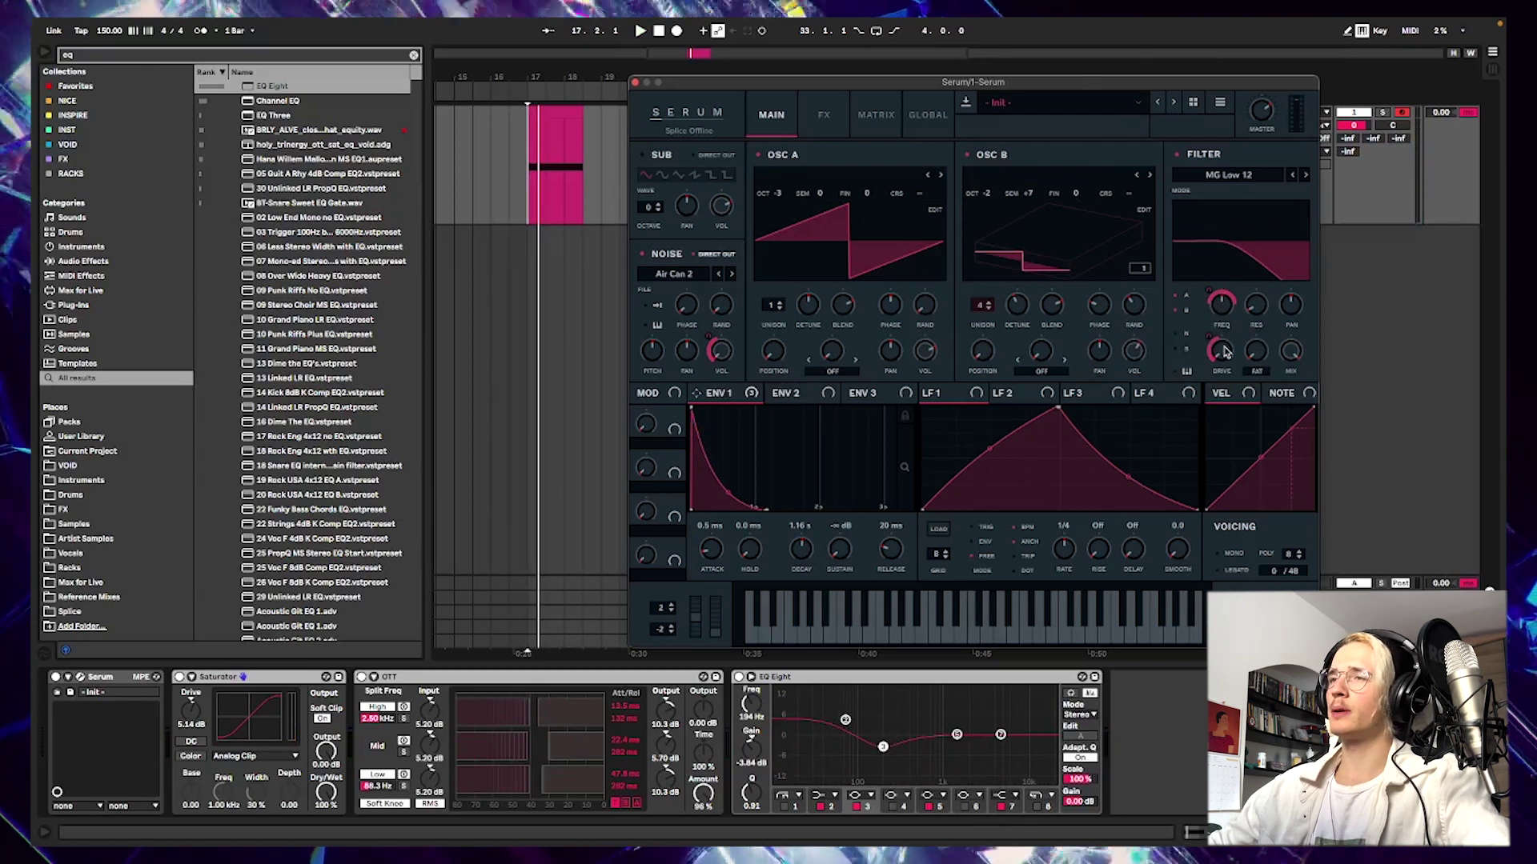
pyautogui.moveTo(1227, 304)
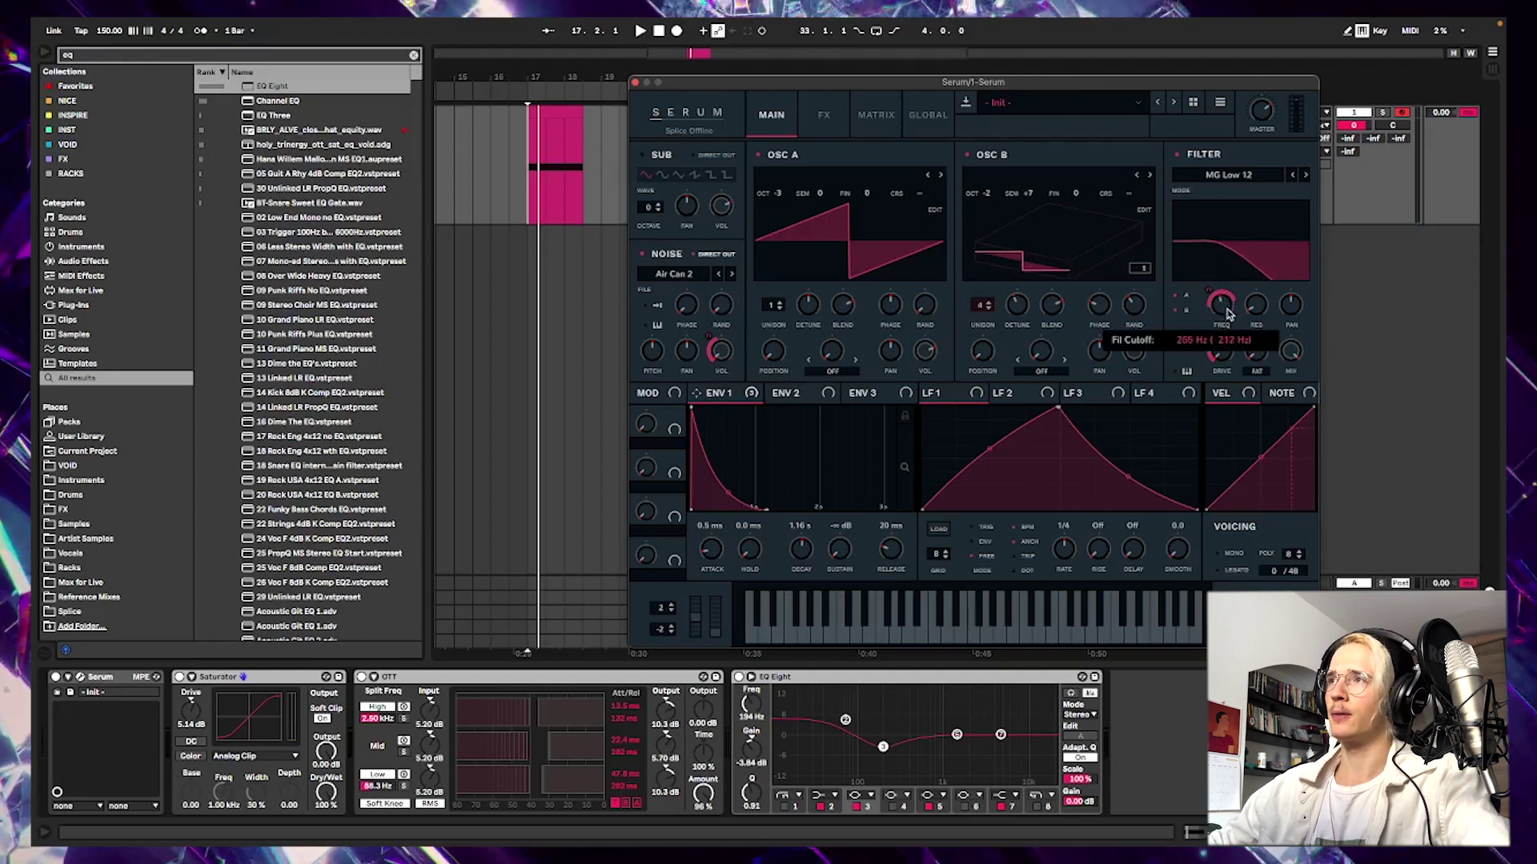
pyautogui.press('space')
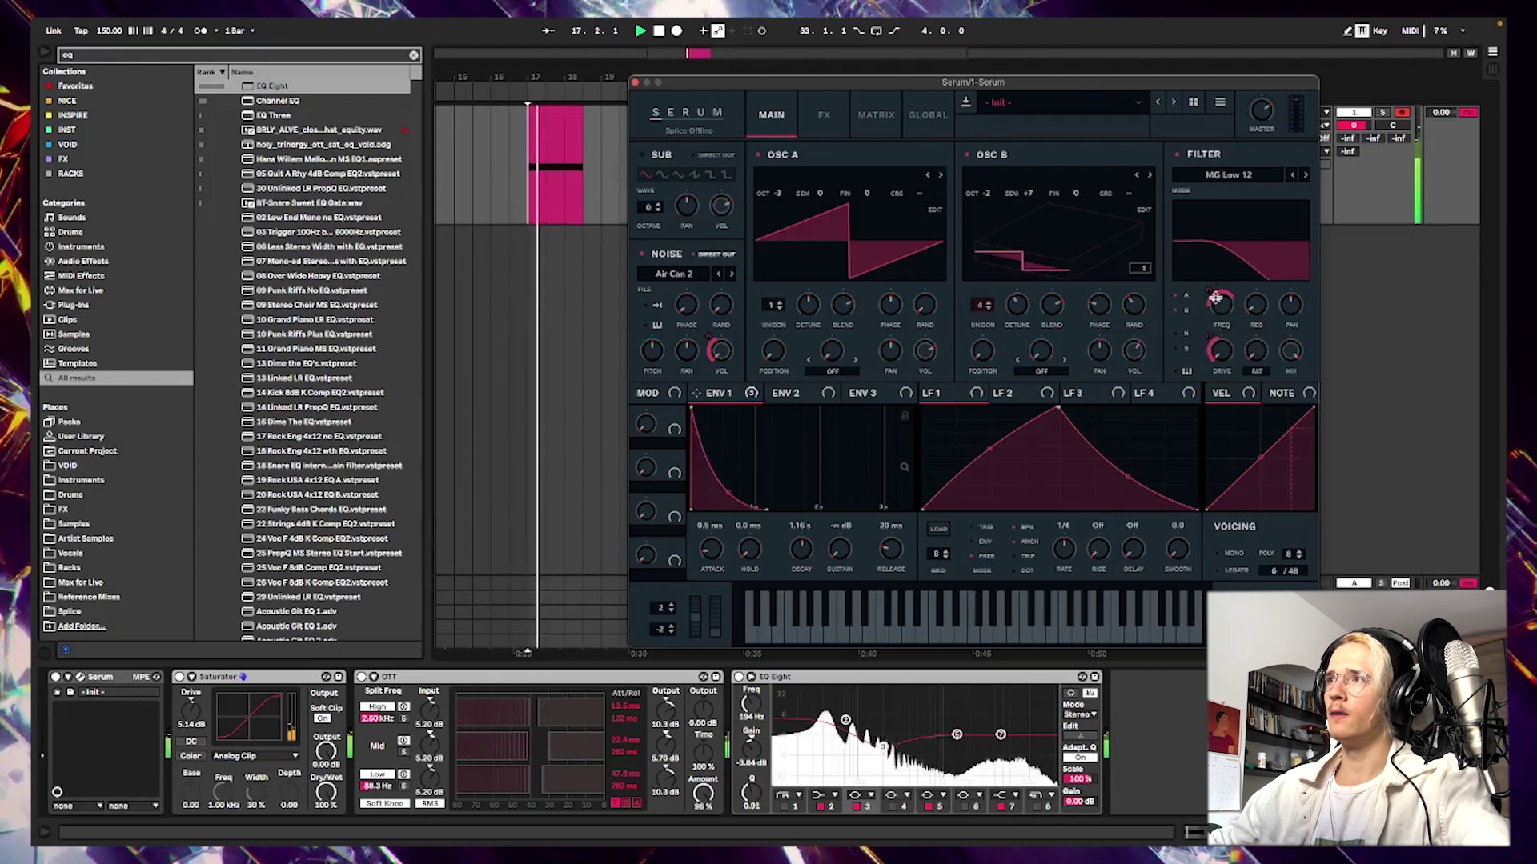
# - Raise envelope 1's filter drive modulation to 75, then lower the Tube distortion's filter to about 246 with 0.3 resonance
pyautogui.moveTo(710, 348)
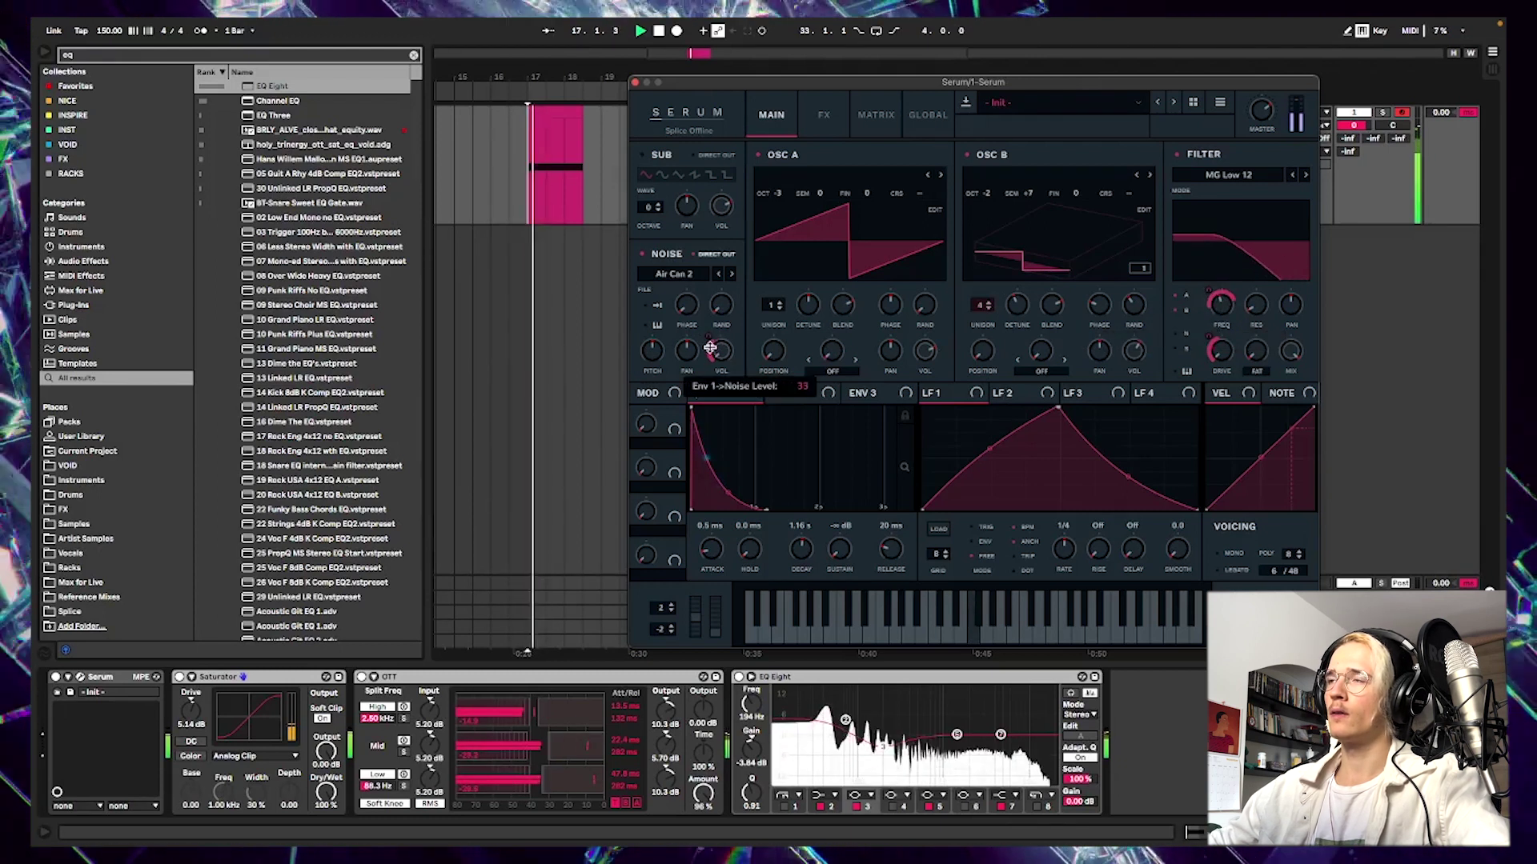
pyautogui.moveTo(1204, 352); pyautogui.dragTo(1204, 310)
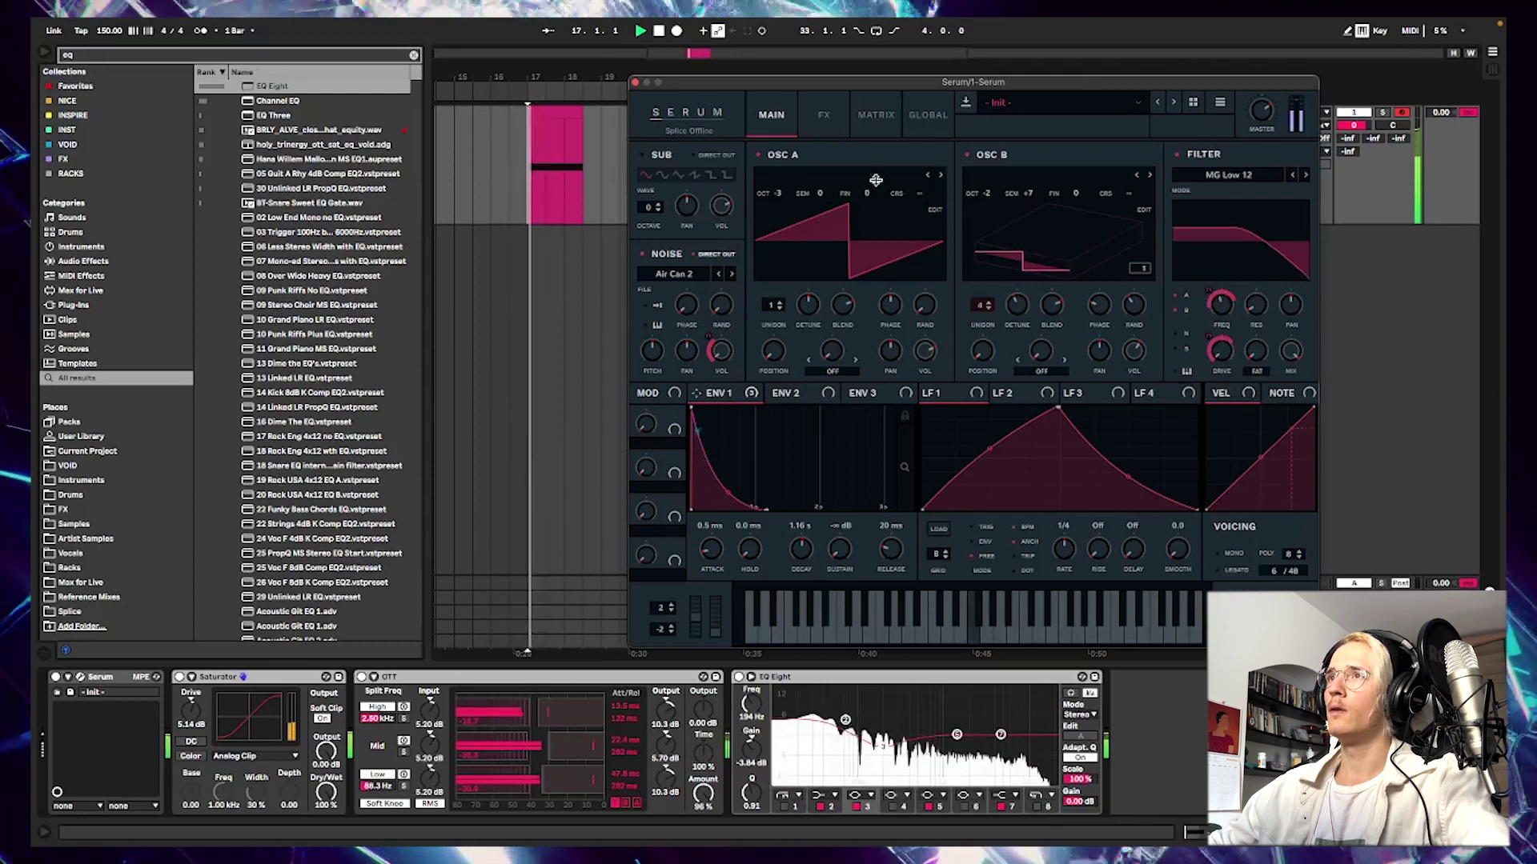
pyautogui.click(840, 110)
pyautogui.press('space')
pyautogui.moveTo(1041, 172); pyautogui.dragTo(1033, 174)
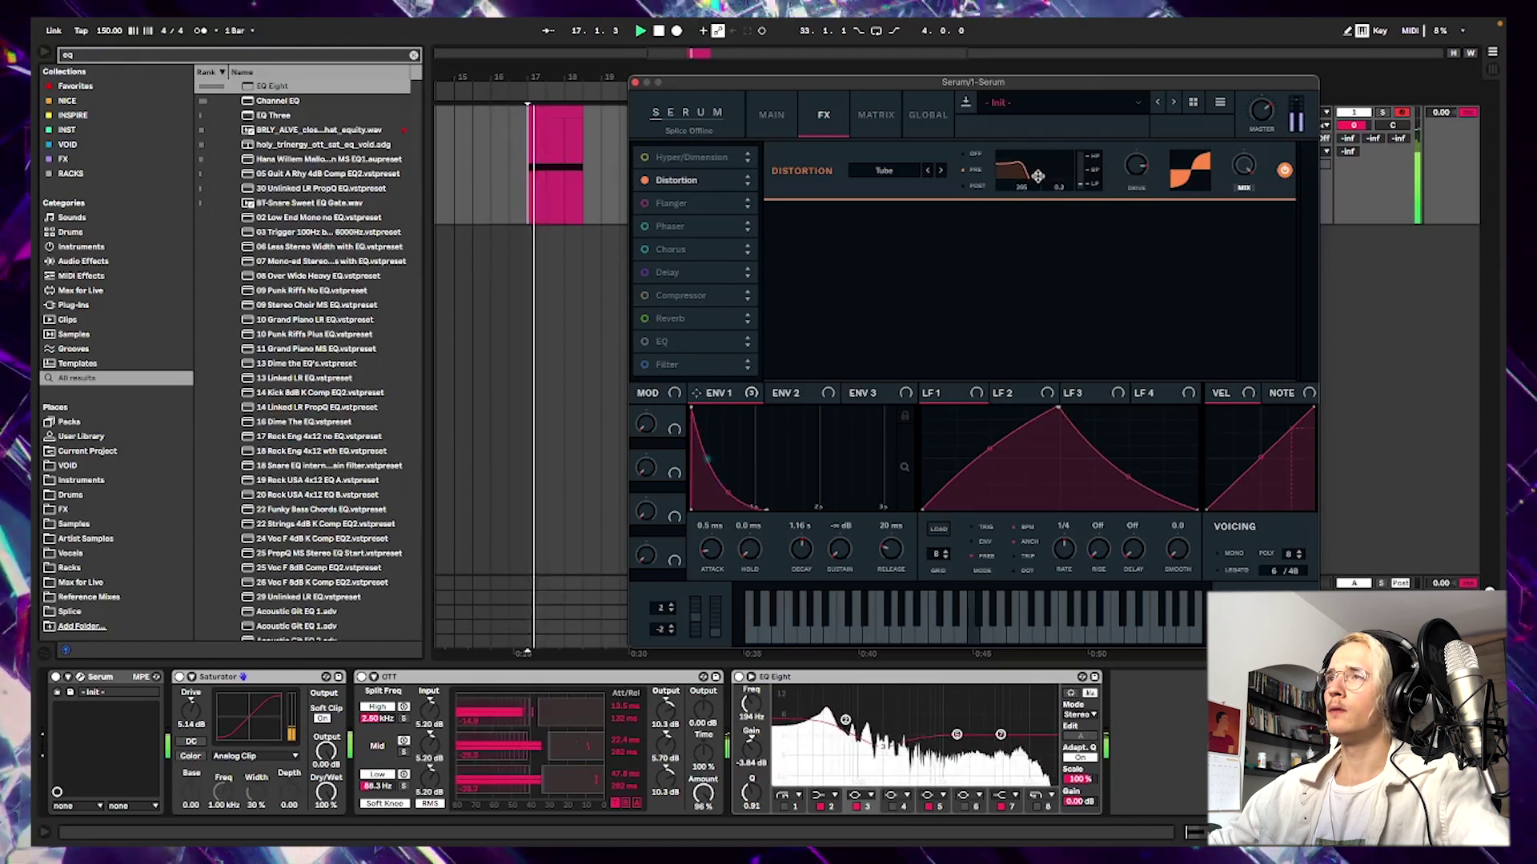
pyautogui.click(795, 113)
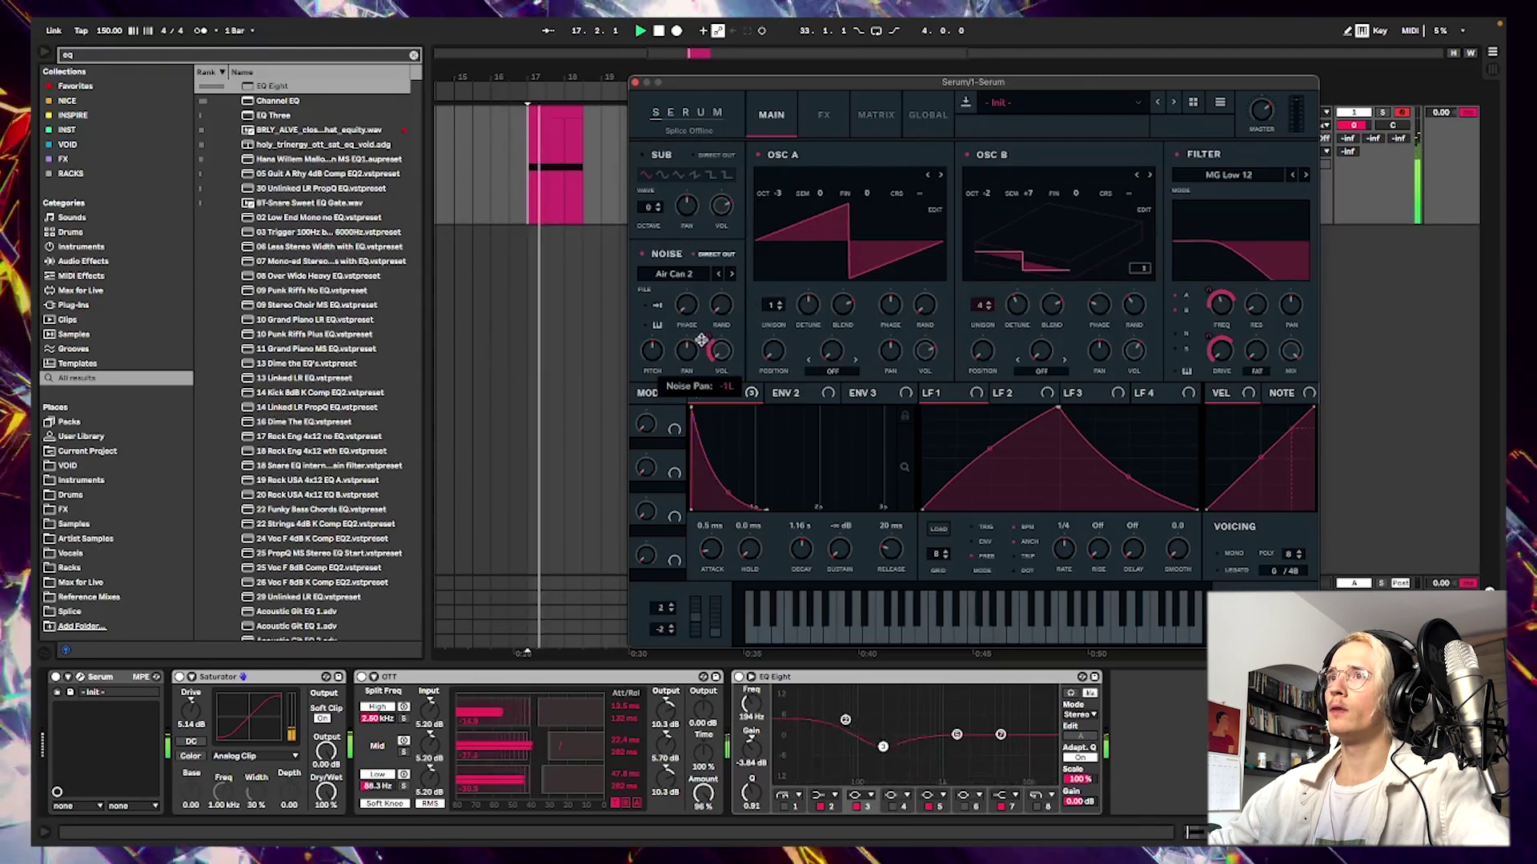
pyautogui.press('space')
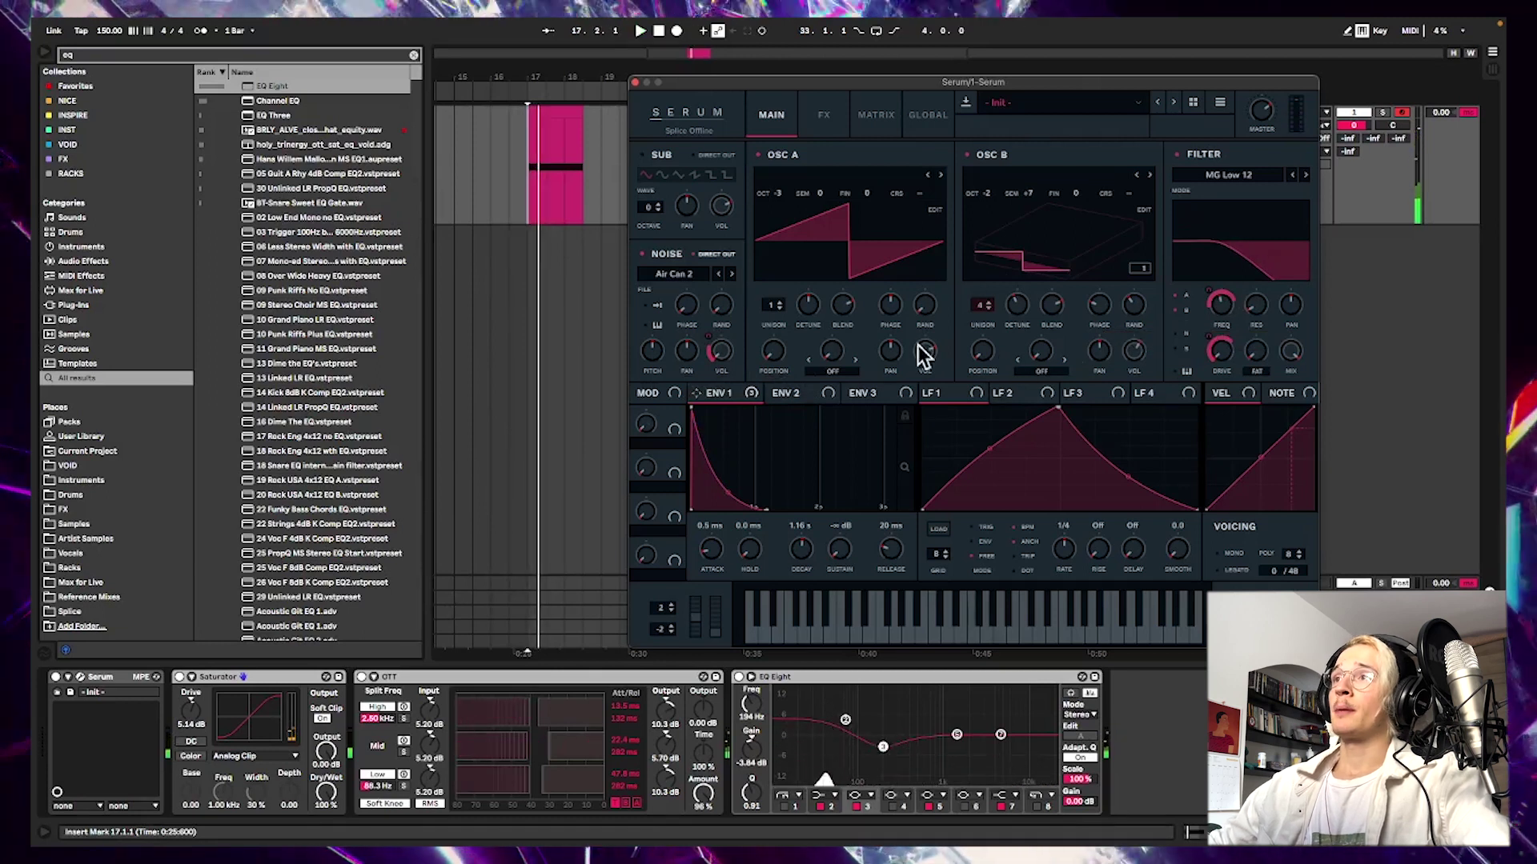
pyautogui.click(1047, 187)
# - Load the Basic Shapes wavetable into oscillator B at wavetable position 3
pyautogui.moveTo(1025, 211)
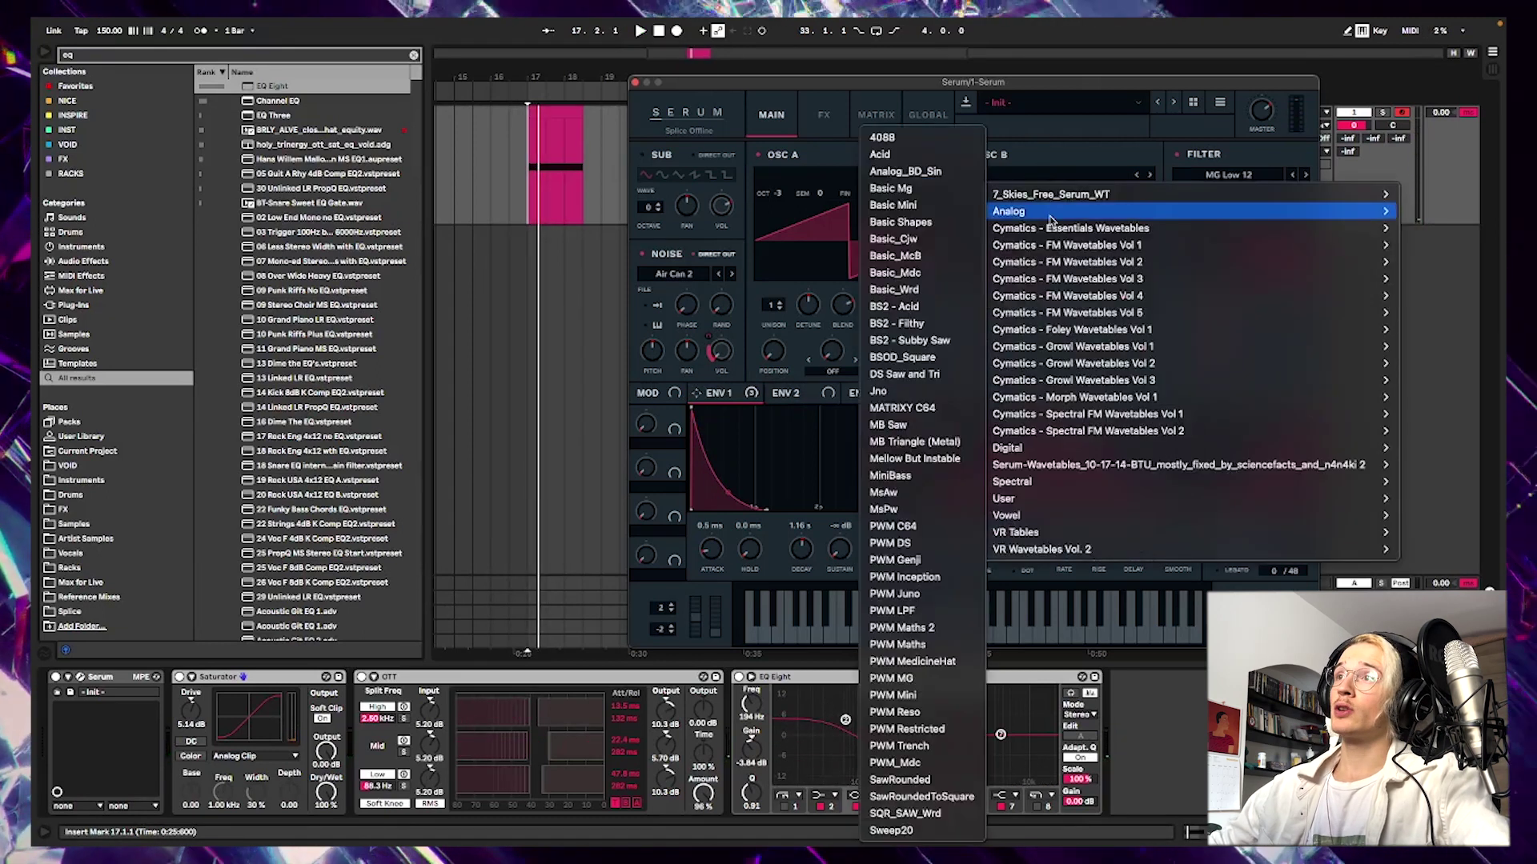
pyautogui.click(898, 223)
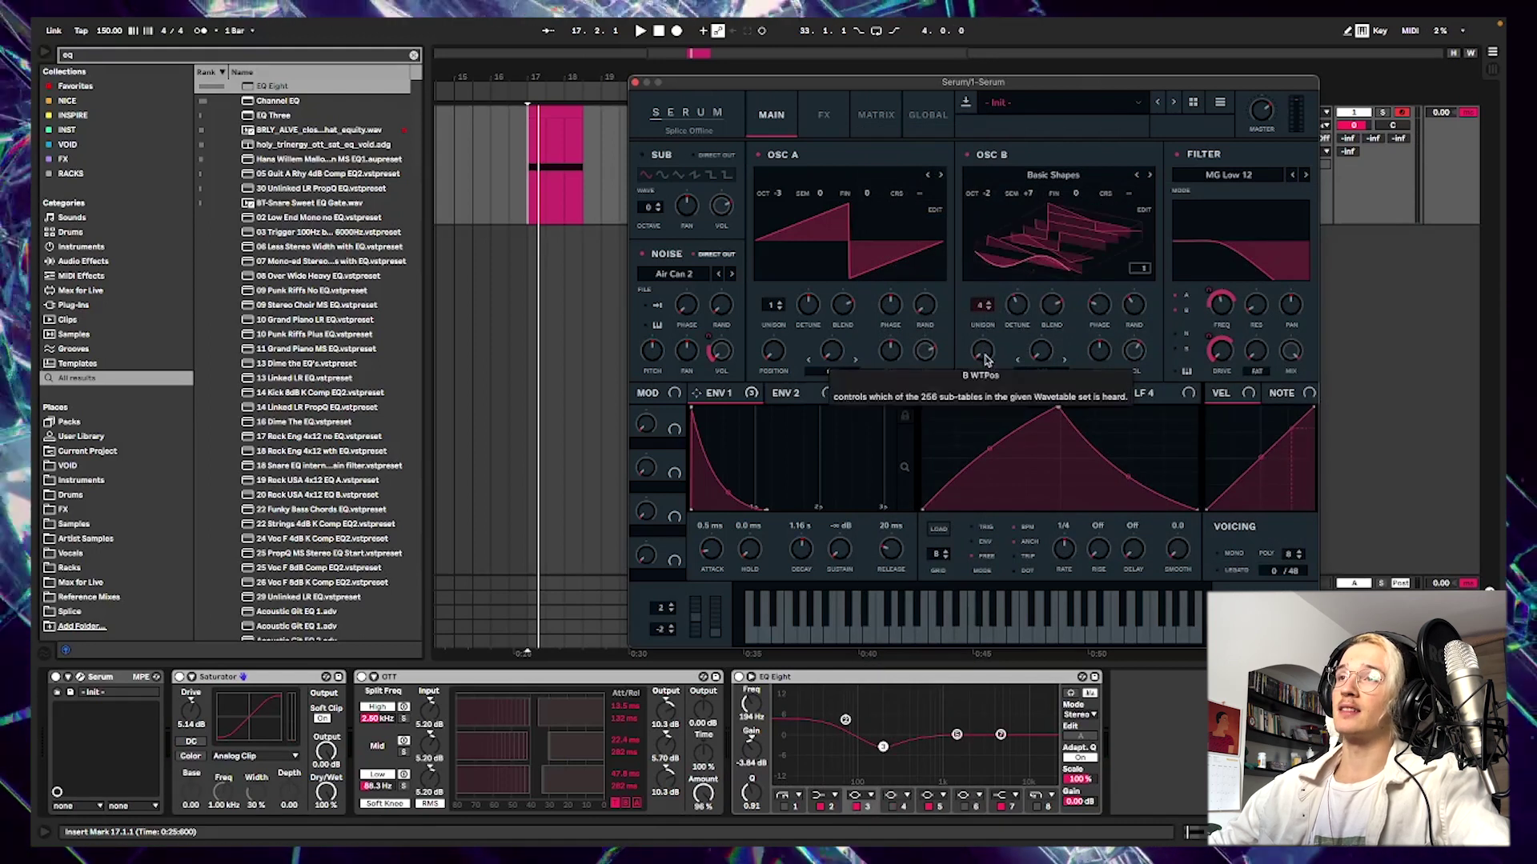
pyautogui.moveTo(983, 353); pyautogui.dragTo(983, 283)
pyautogui.press('space')
# - Turn oscillator B's volume down to 56% and switch on Serum's EQ effect
pyautogui.moveTo(1135, 344); pyautogui.dragTo(1138, 365)
pyautogui.press('space')
pyautogui.press('space')
pyautogui.press('space')
pyautogui.press('space')
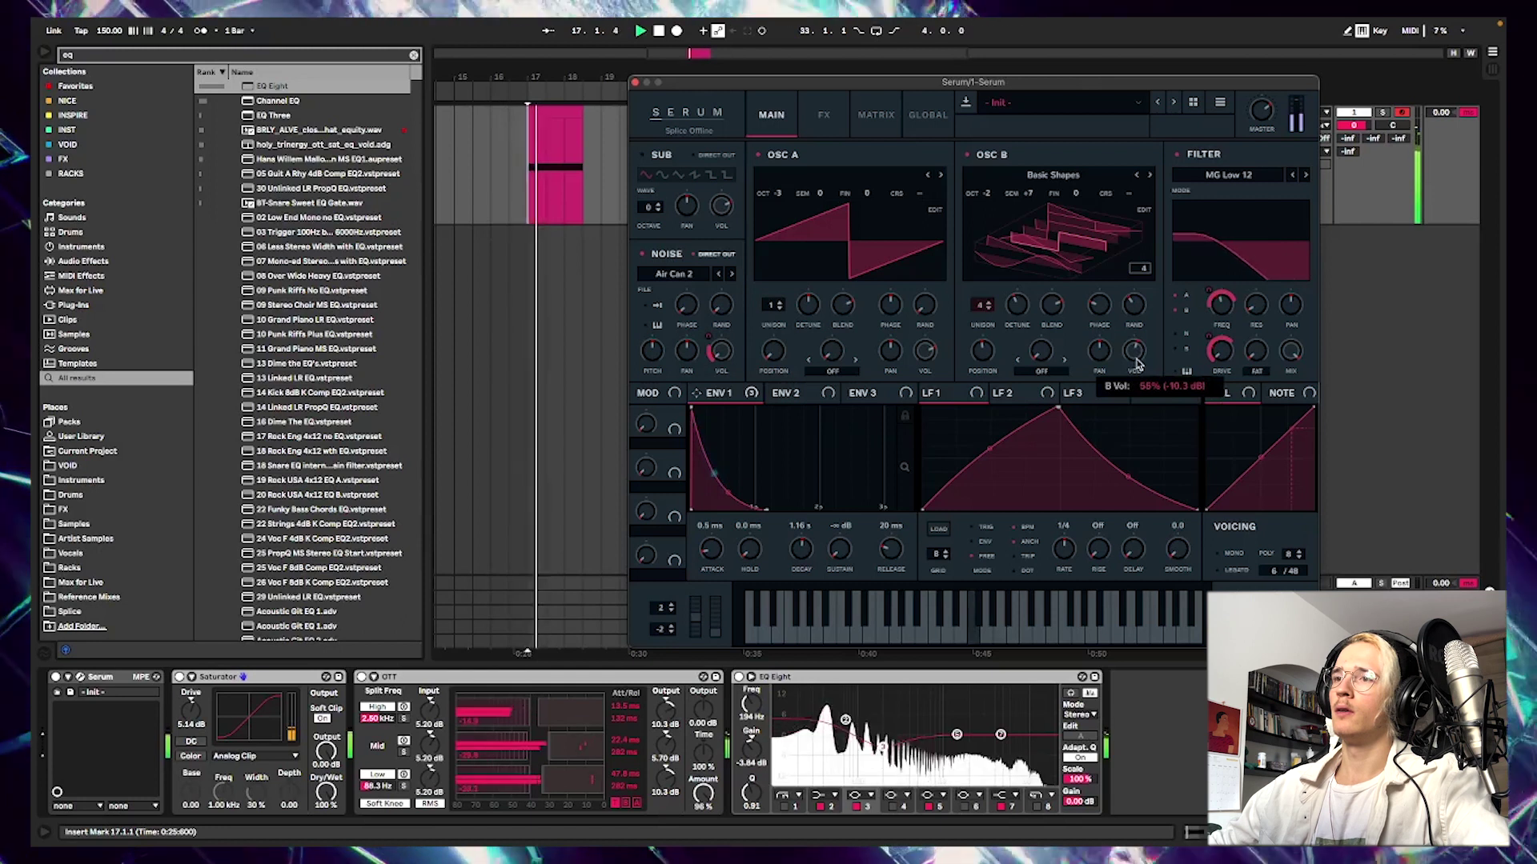
pyautogui.press('space')
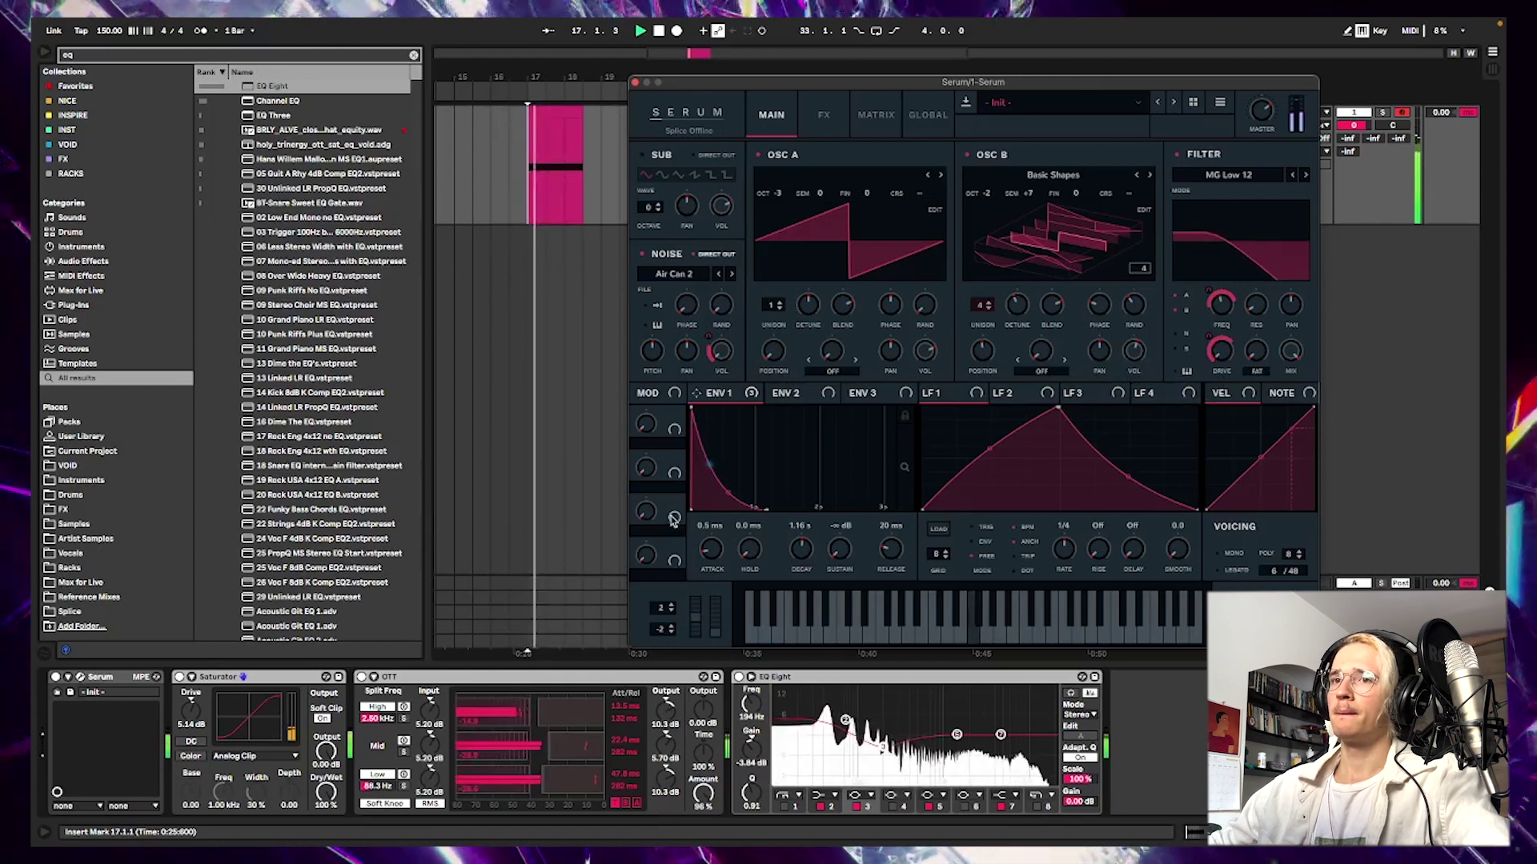
pyautogui.click(822, 114)
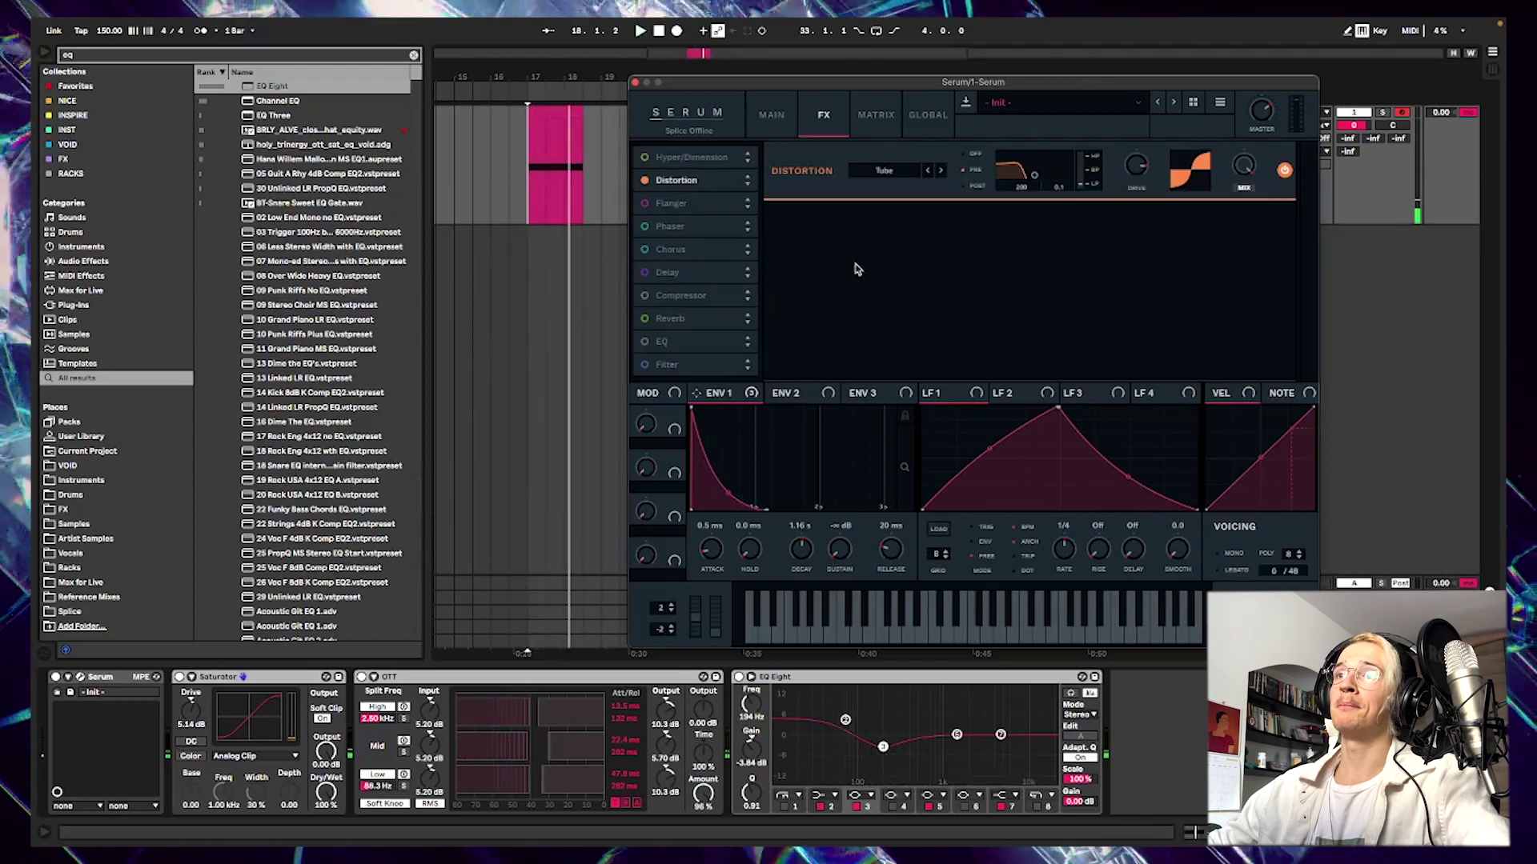
pyautogui.click(645, 342)
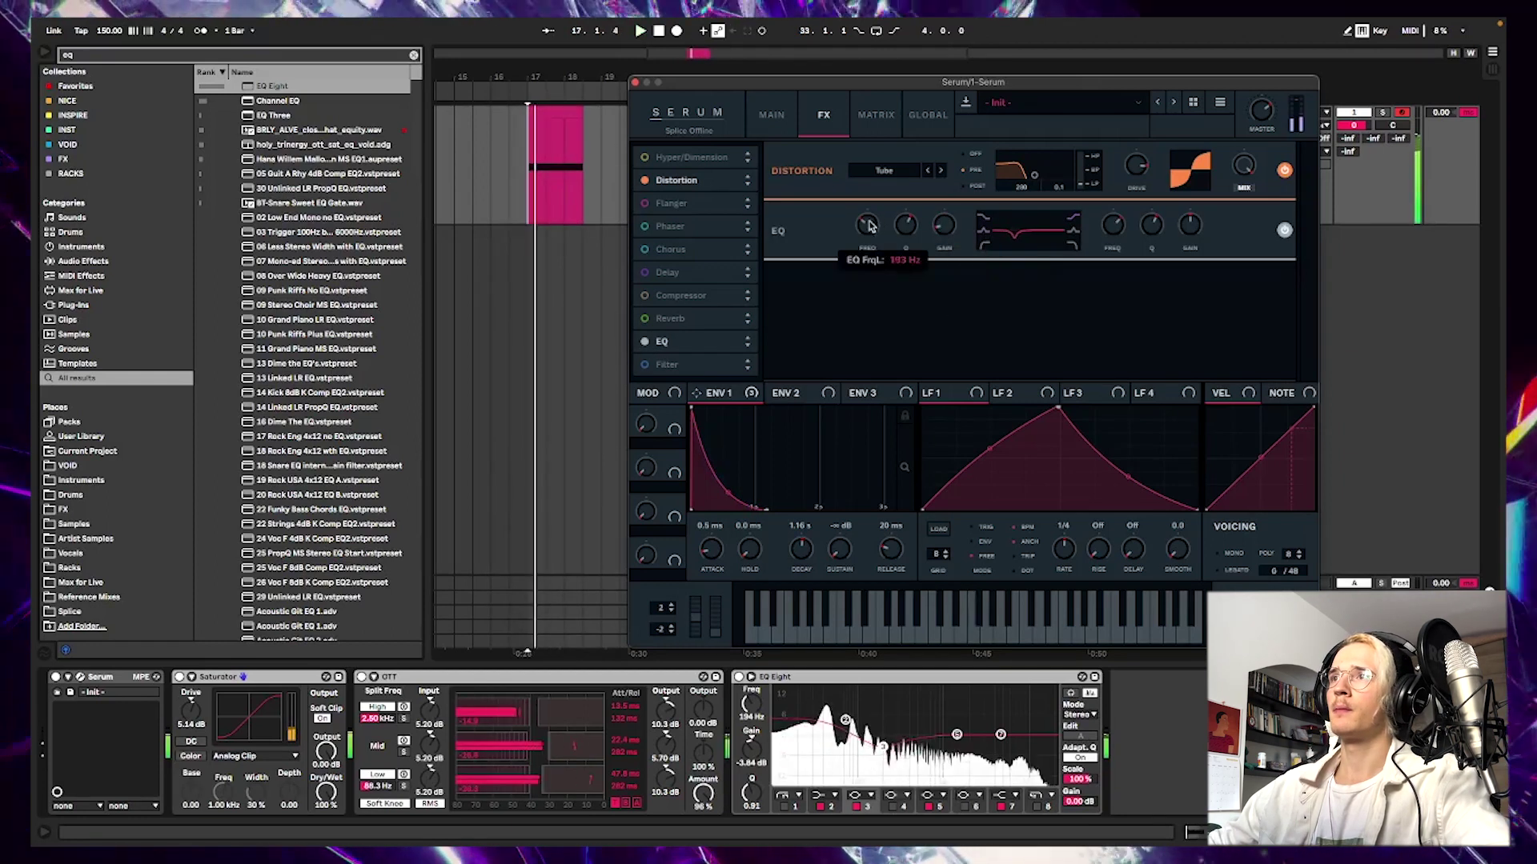
# - Raise the EQ low band frequency to 365 Hz and enable Serum's Filter effect
pyautogui.moveTo(870, 227); pyautogui.dragTo(870, 207)
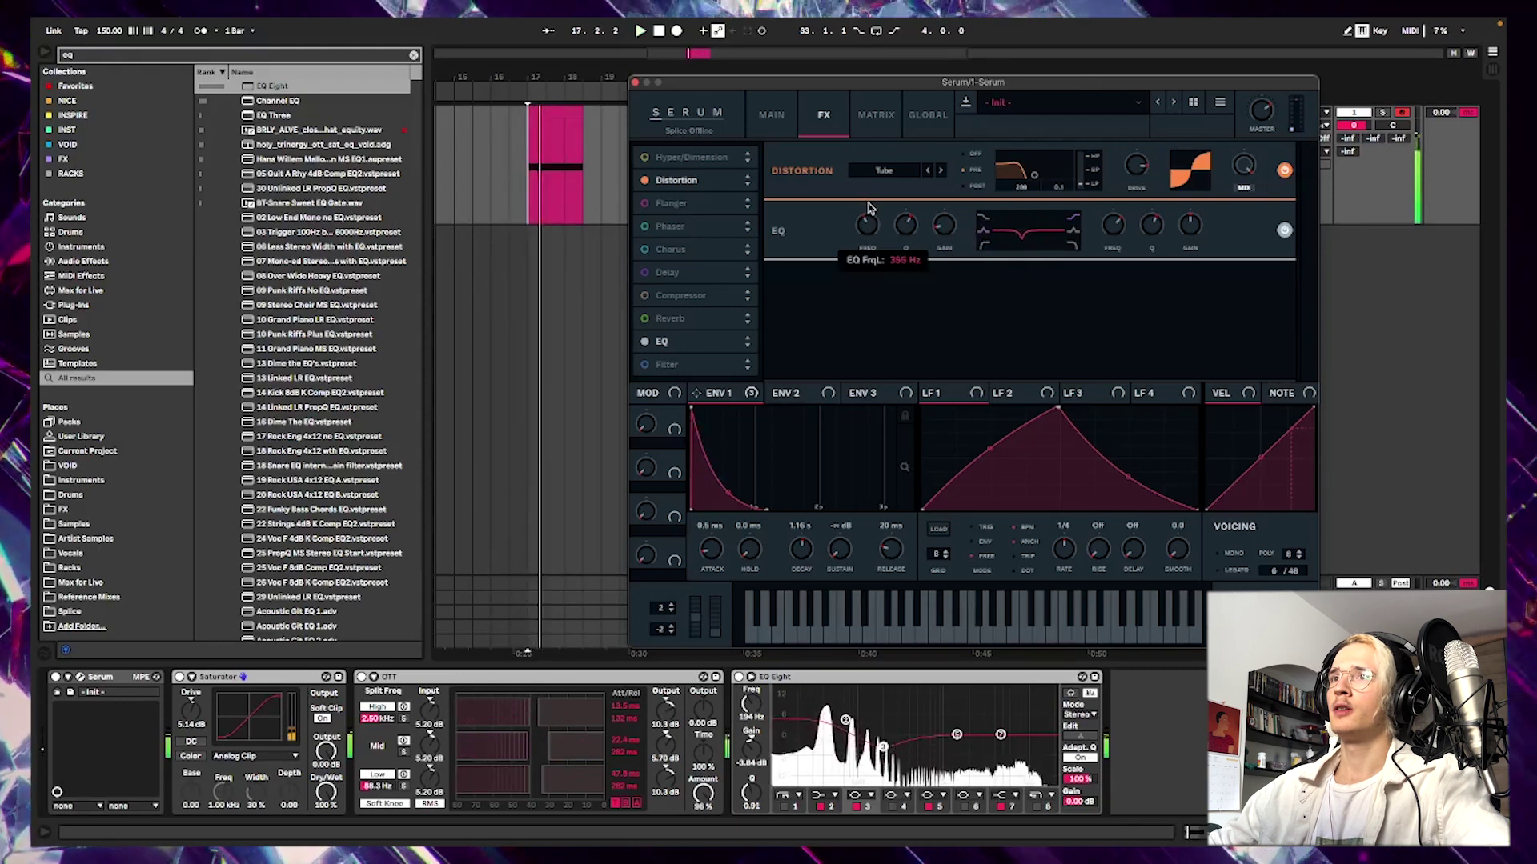
pyautogui.click(645, 342)
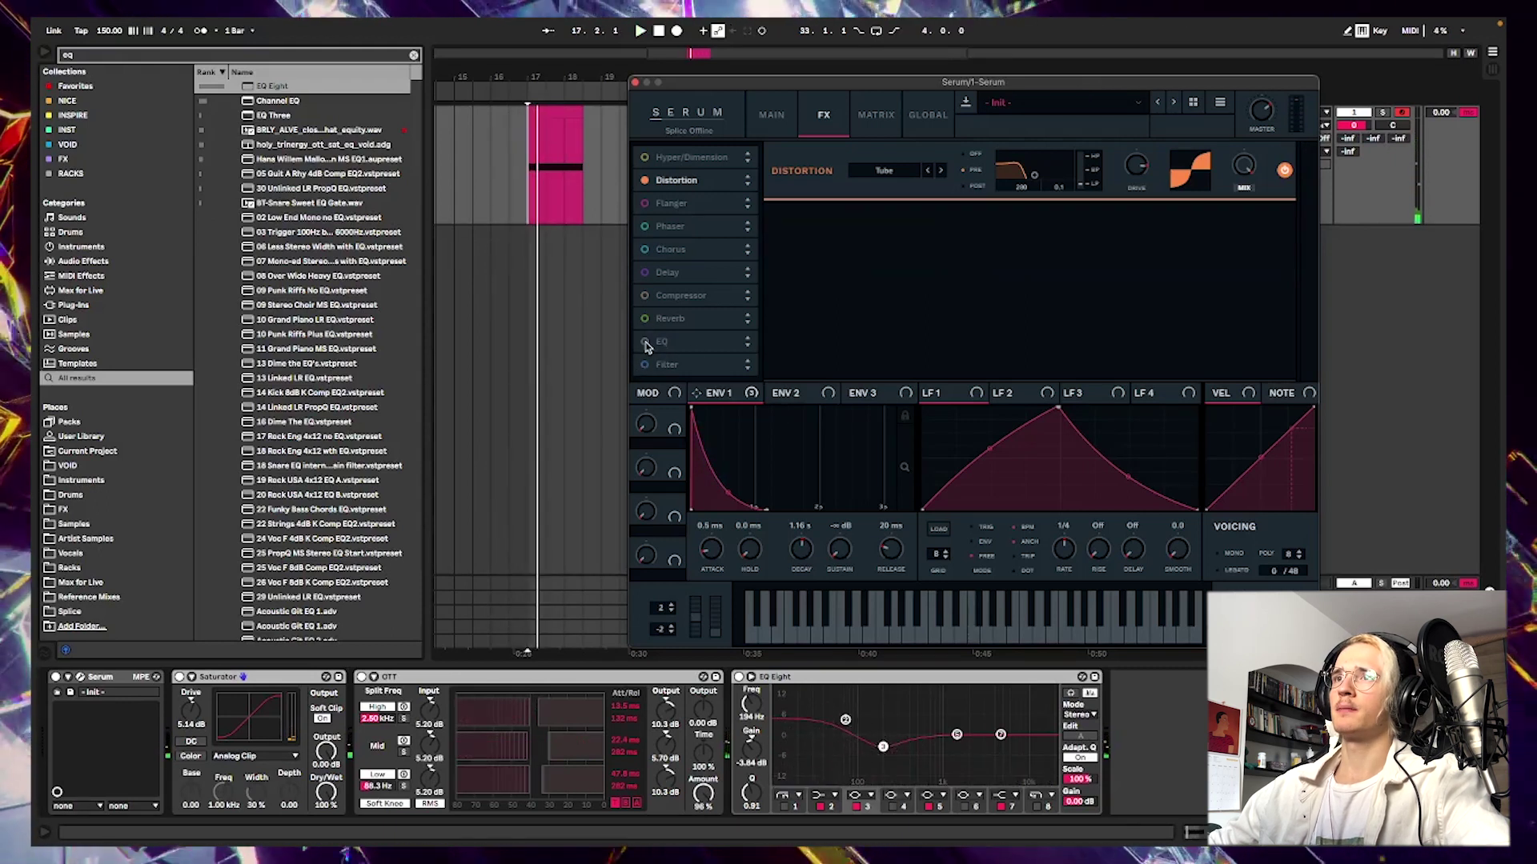
pyautogui.click(646, 342)
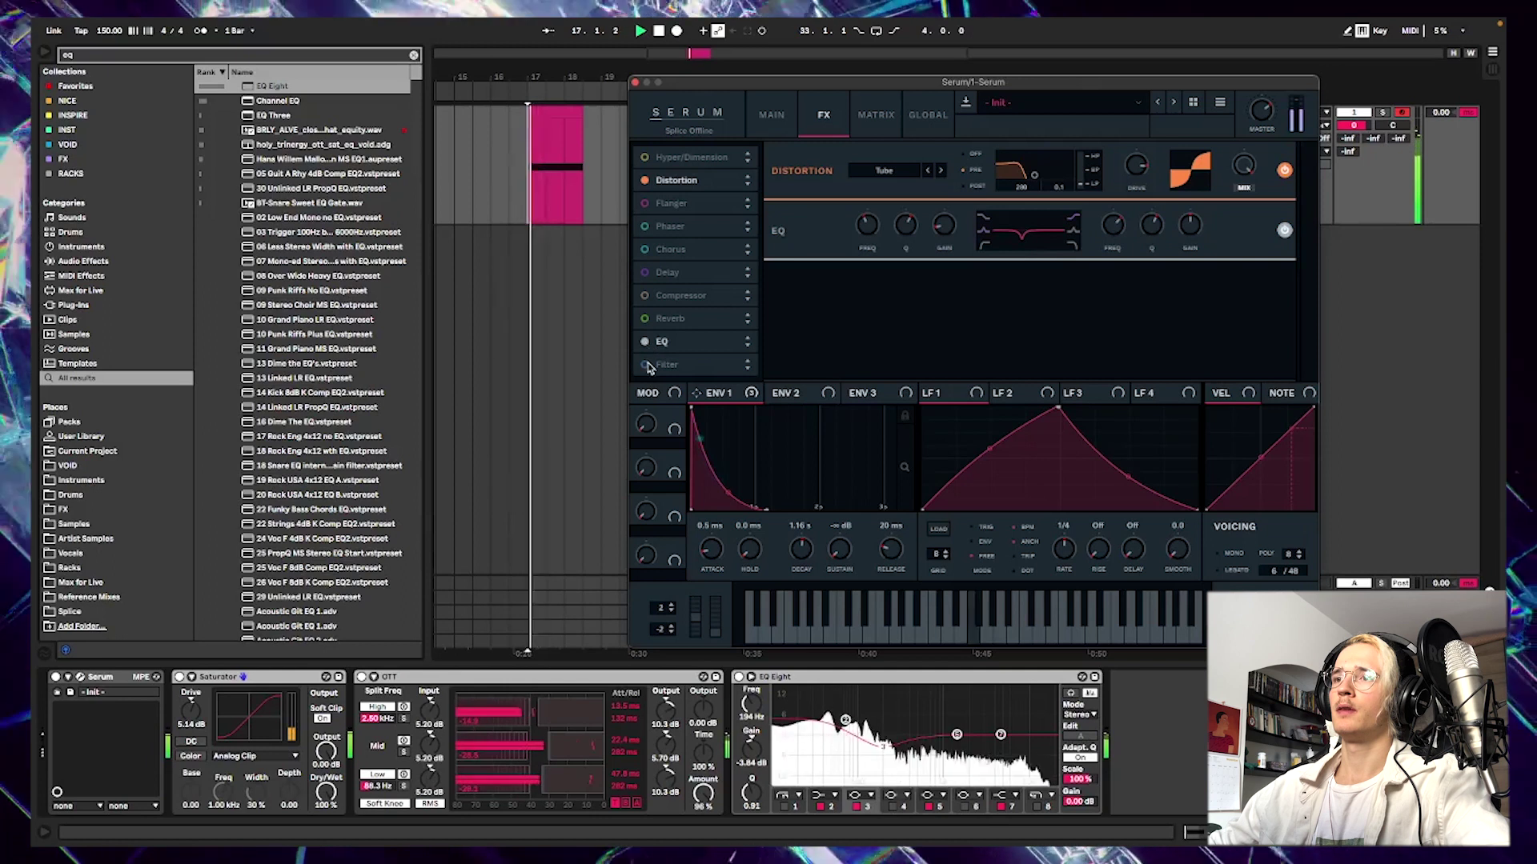
pyautogui.click(645, 365)
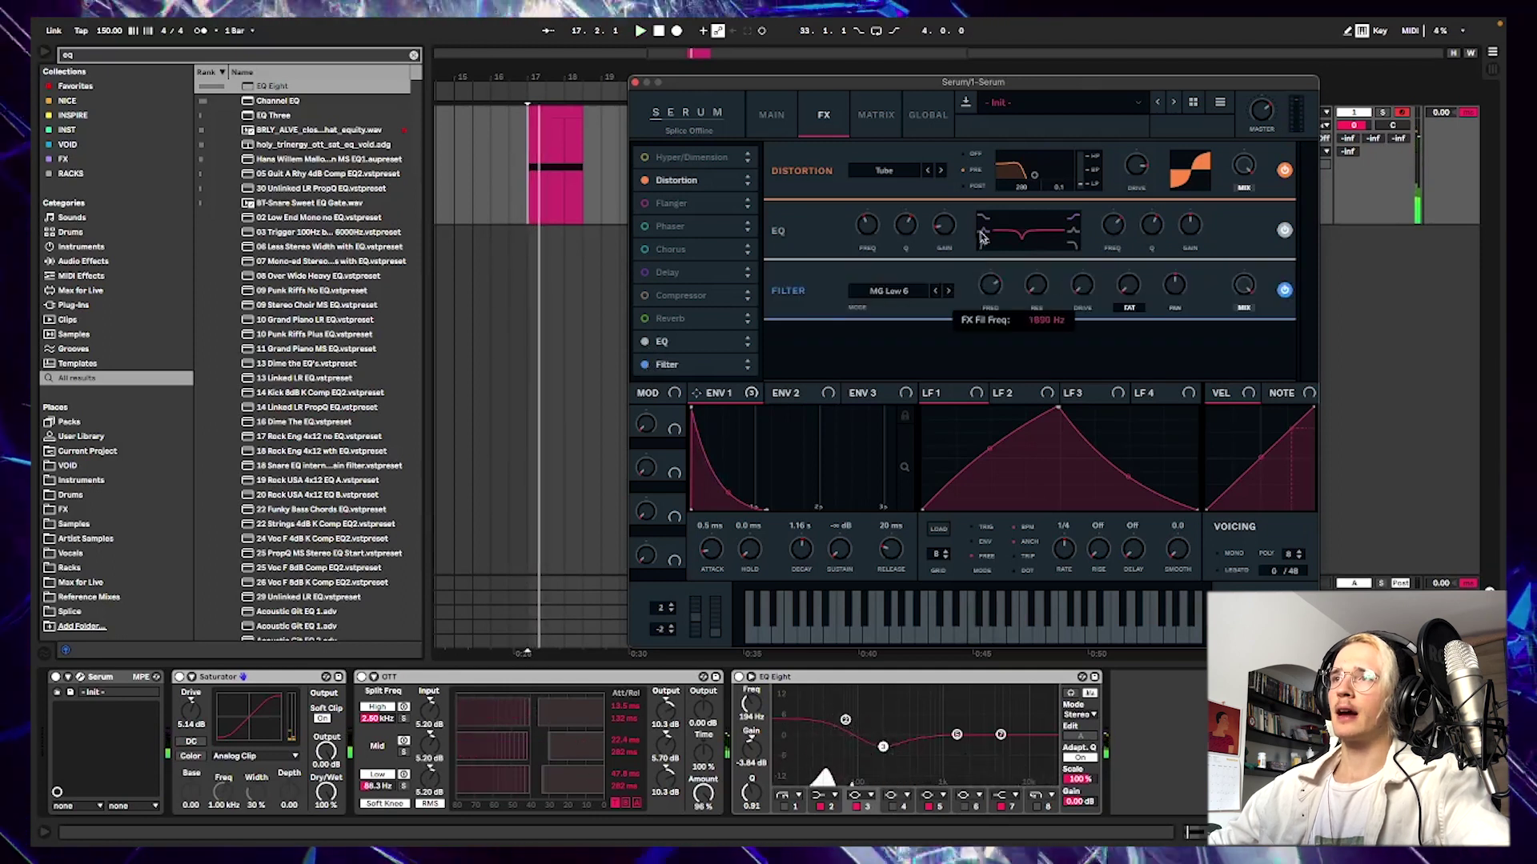
pyautogui.click(771, 115)
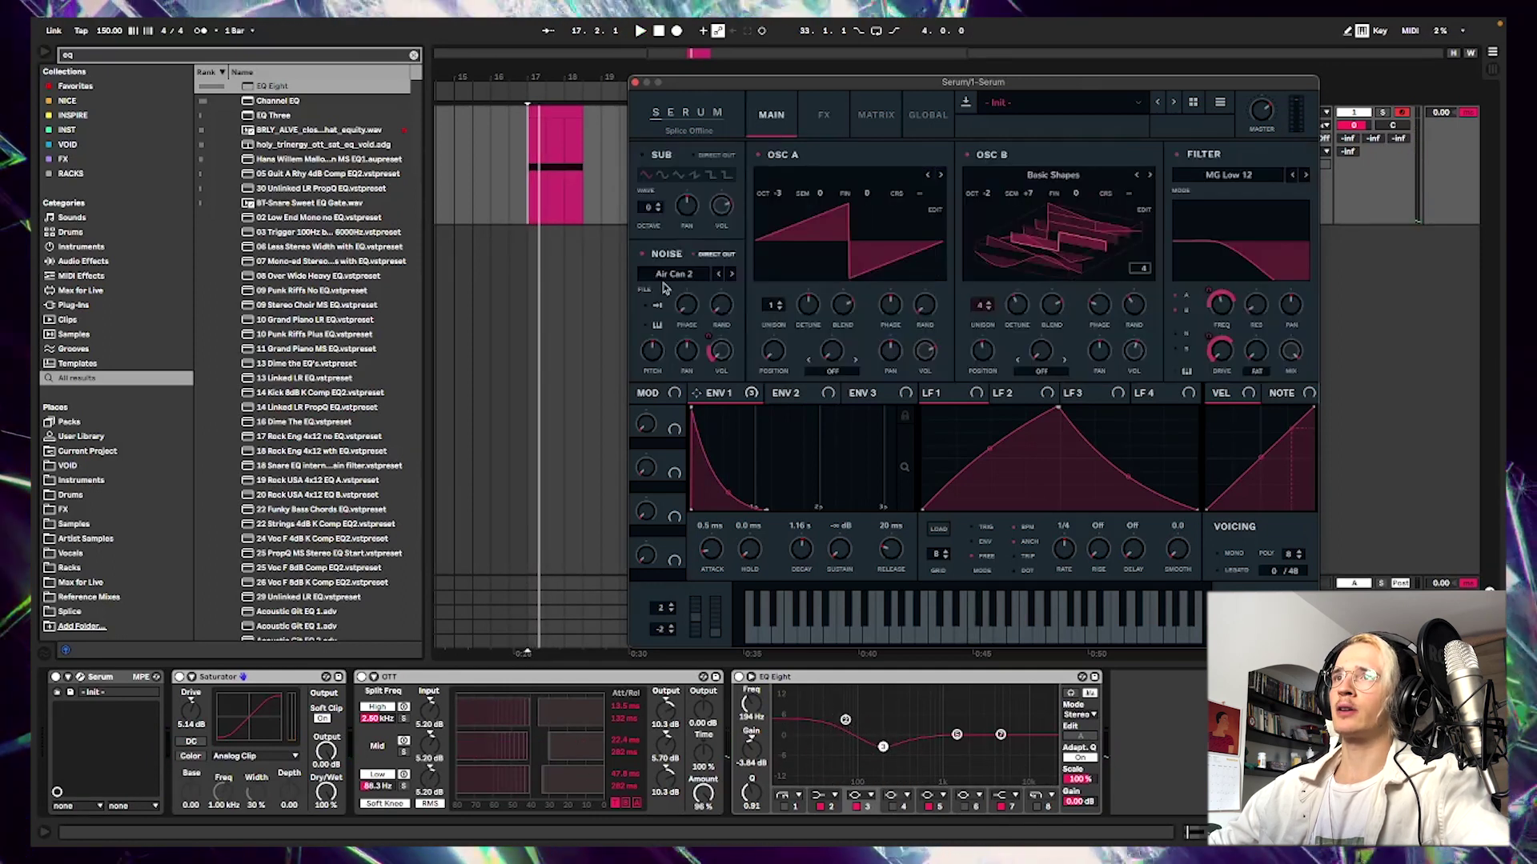
pyautogui.click(826, 114)
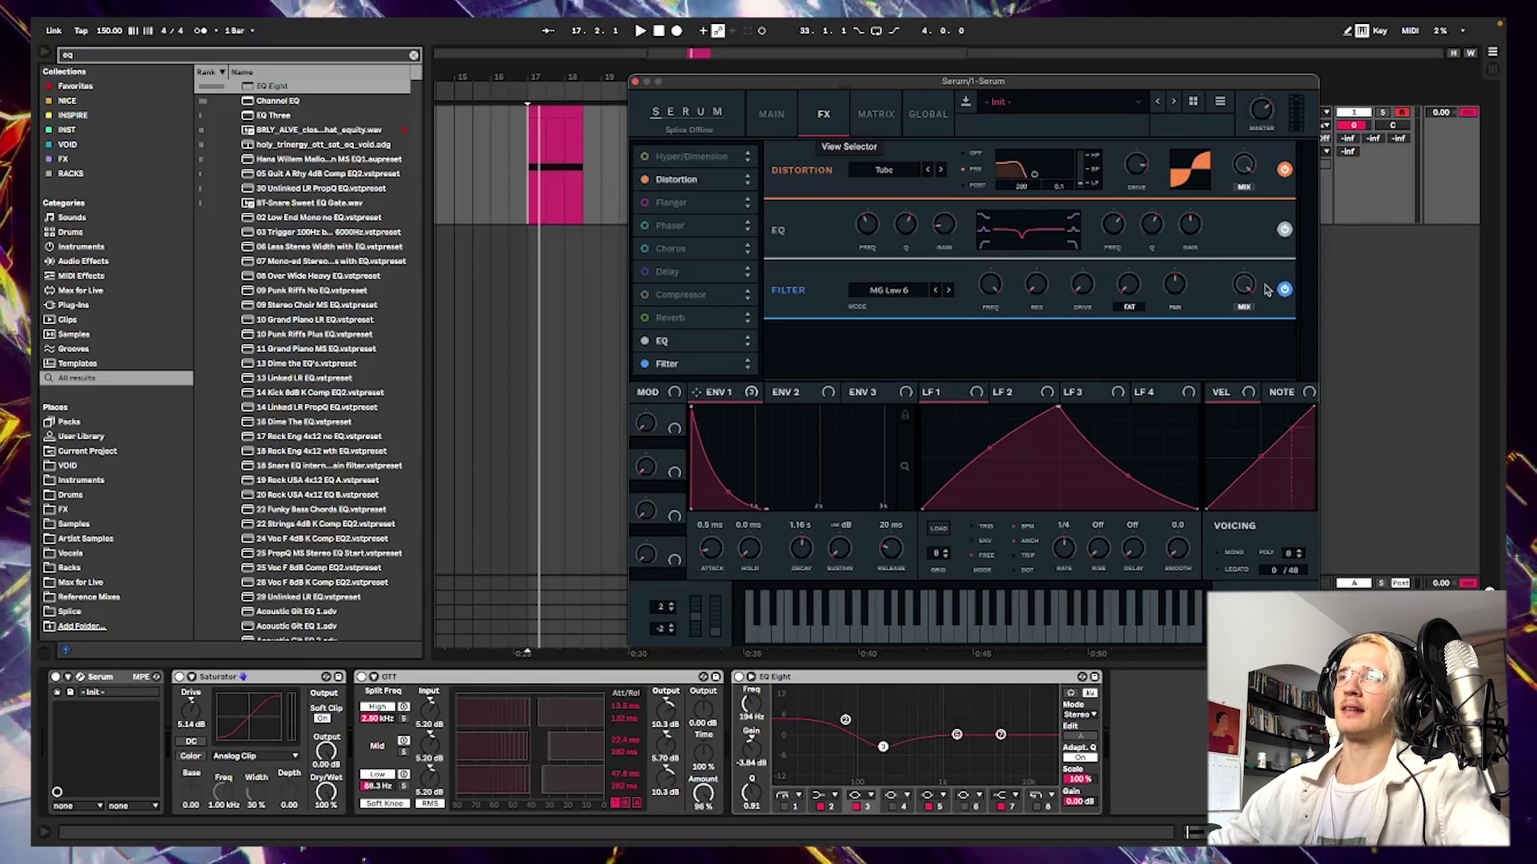
pyautogui.press('space')
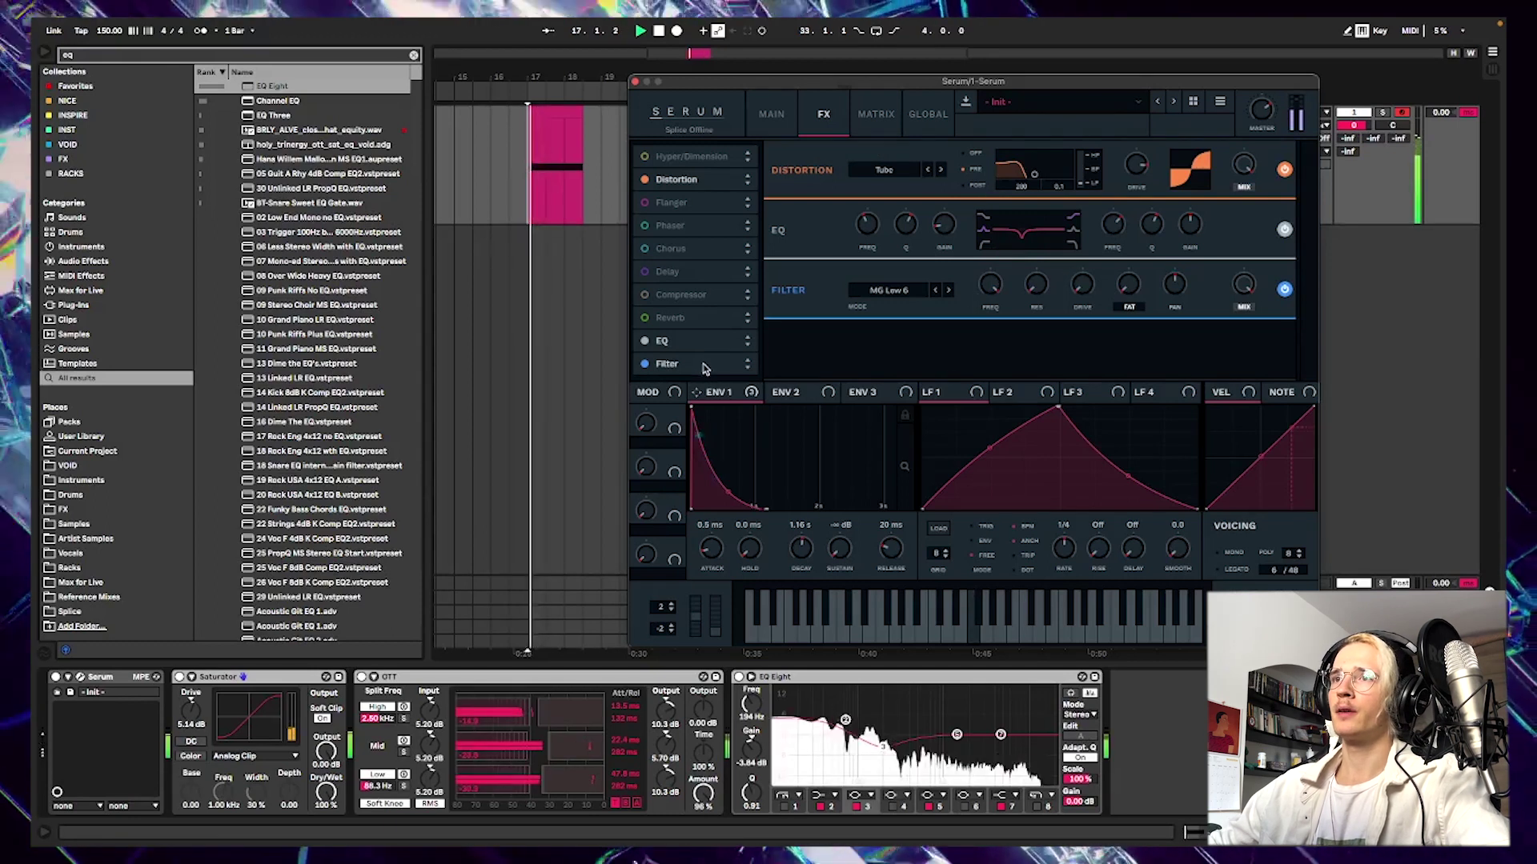
# - Make envelope 1 modulate the Filter effect's frequency, auditioning the result
pyautogui.moveTo(1002, 317); pyautogui.dragTo(991, 284)
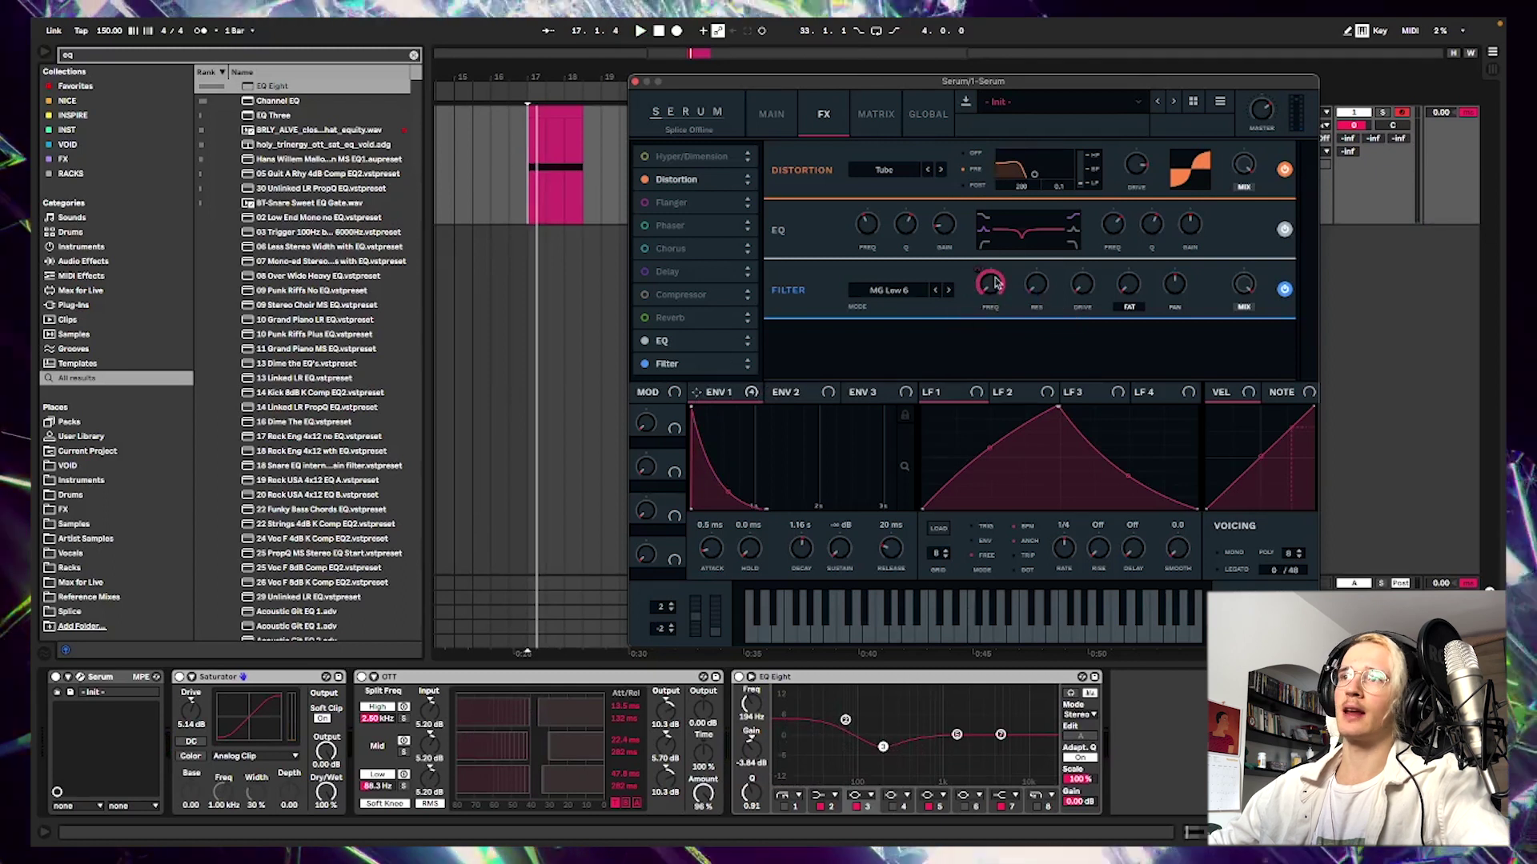
pyautogui.press('space')
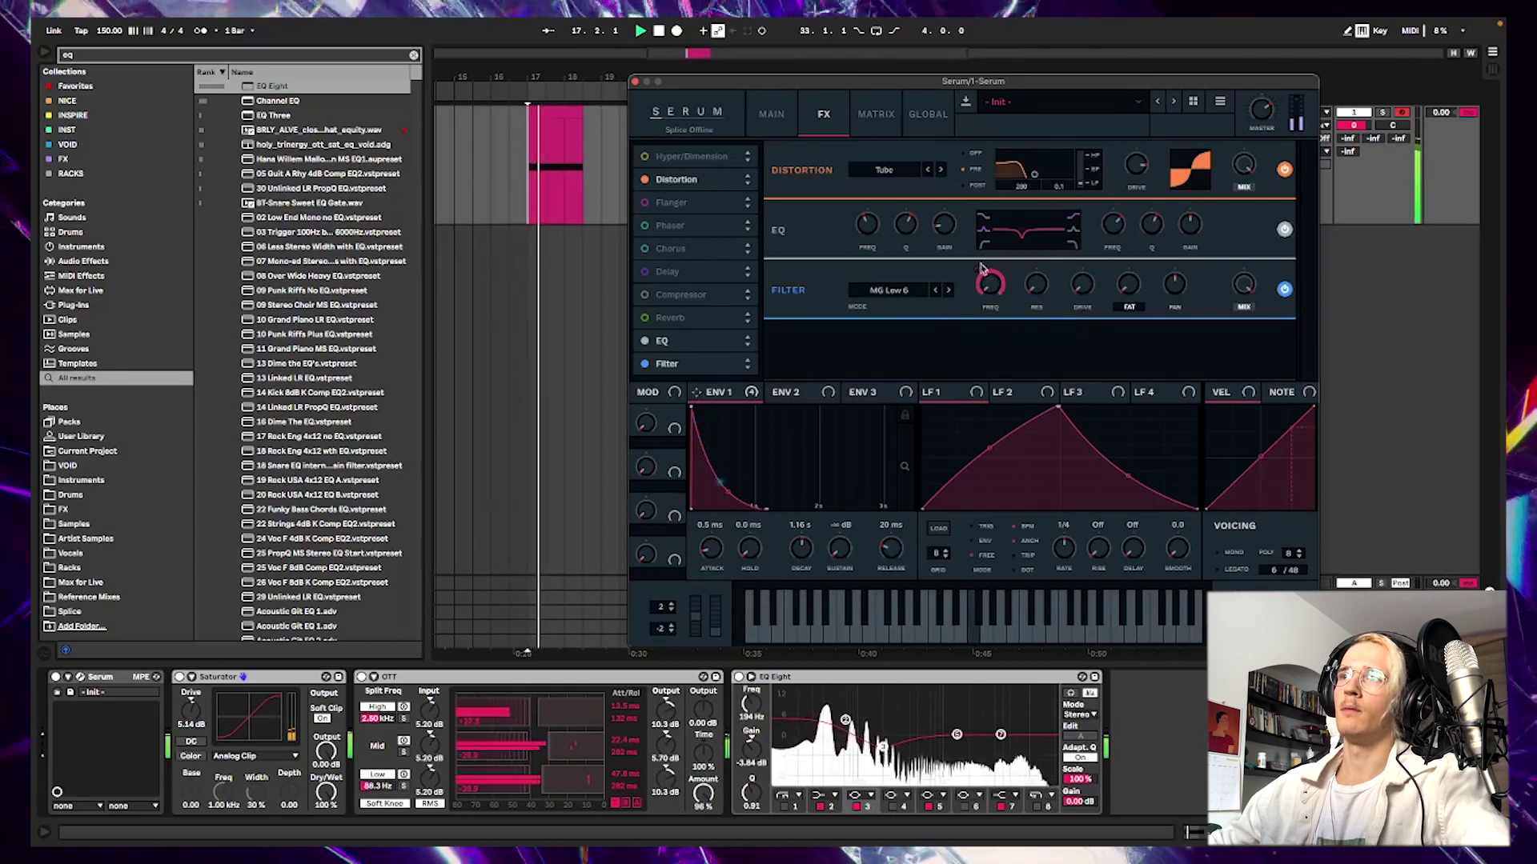
pyautogui.press('space')
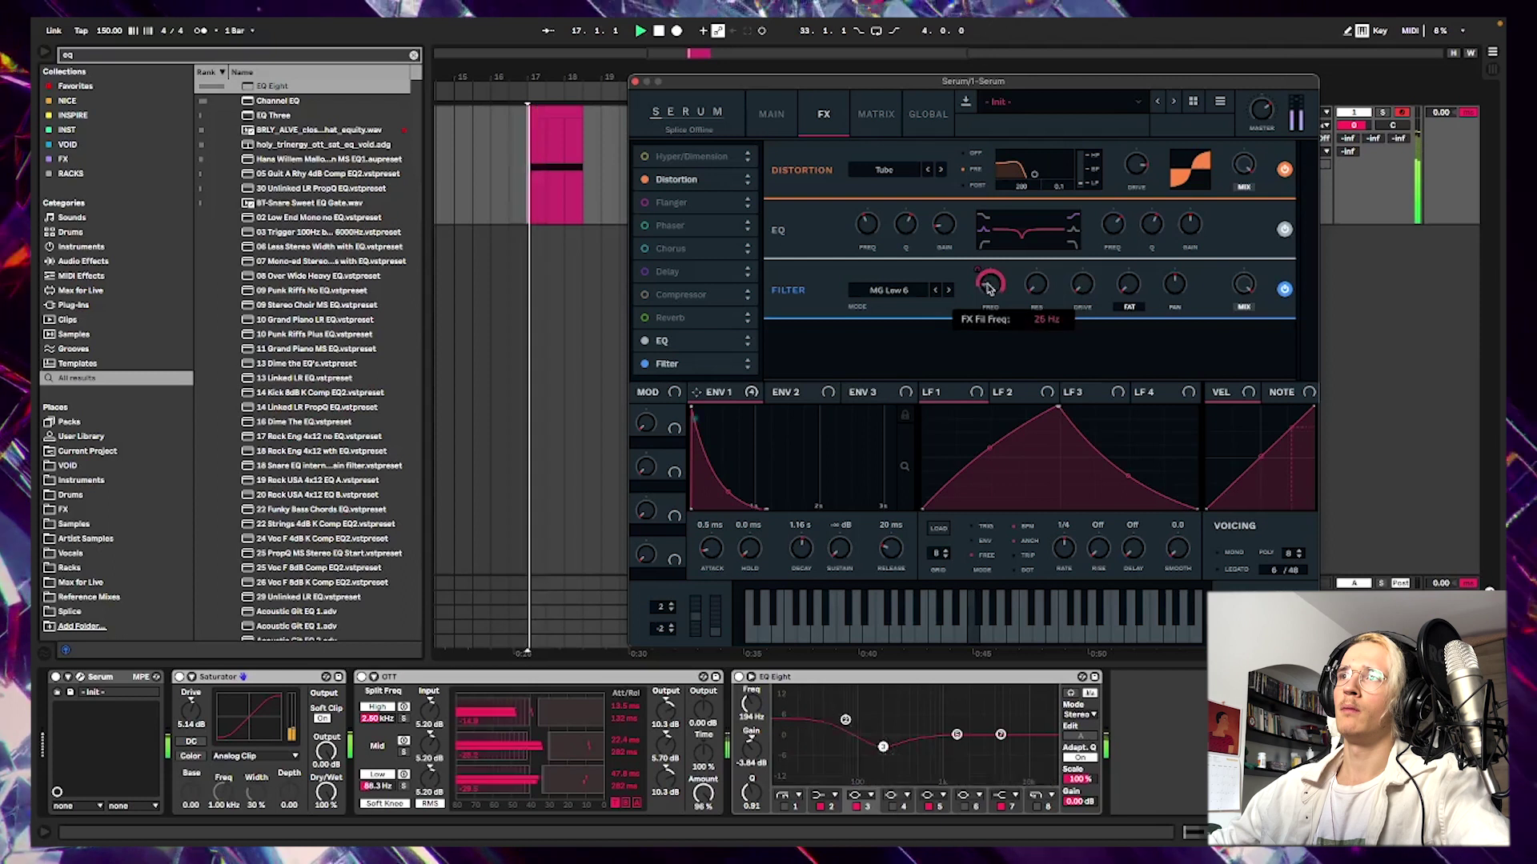
pyautogui.click(767, 114)
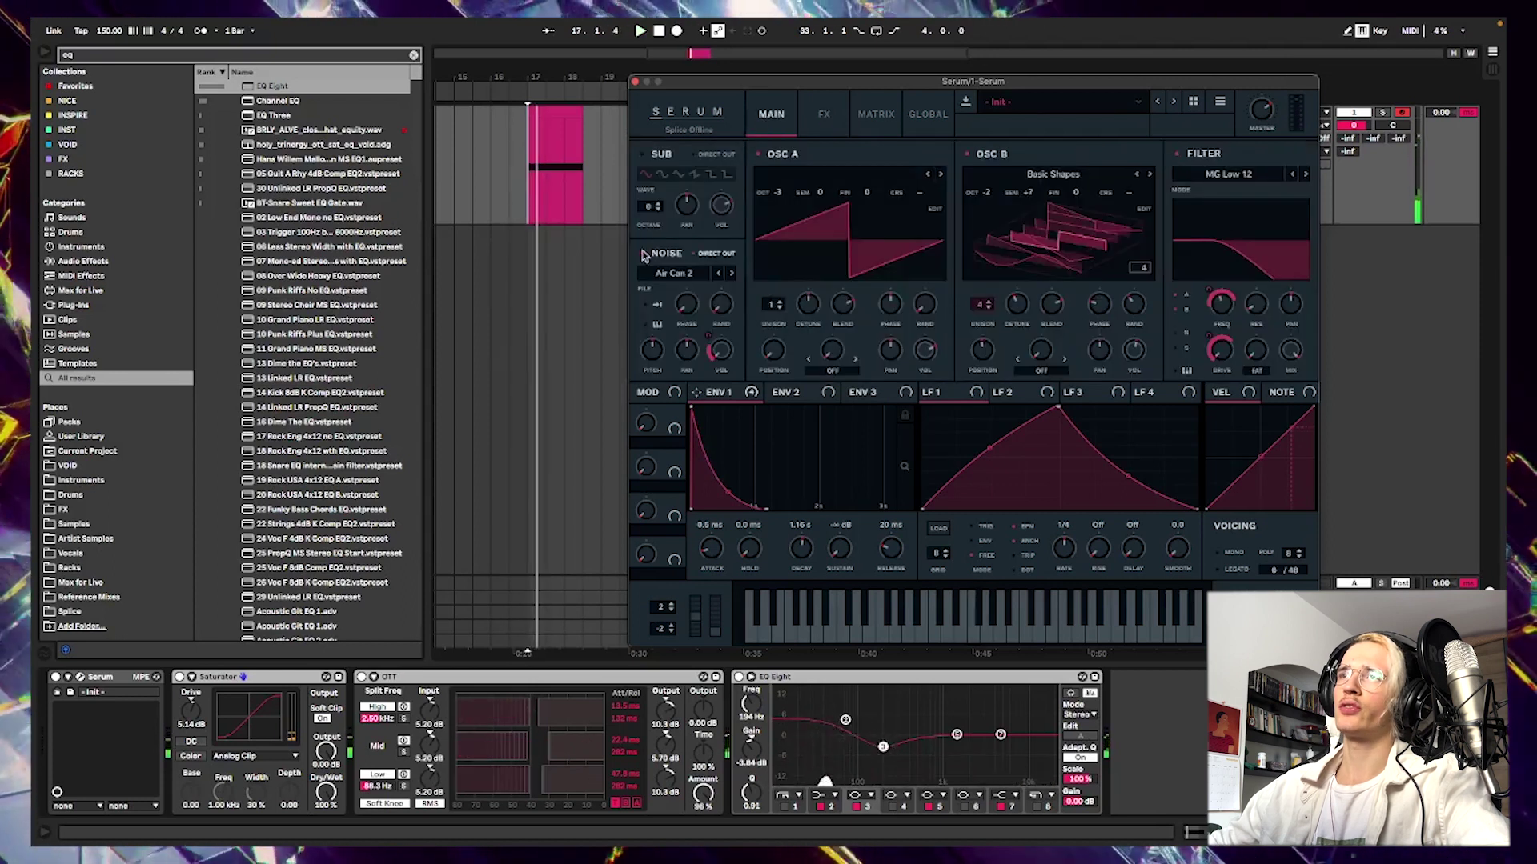
pyautogui.click(824, 114)
pyautogui.press('space')
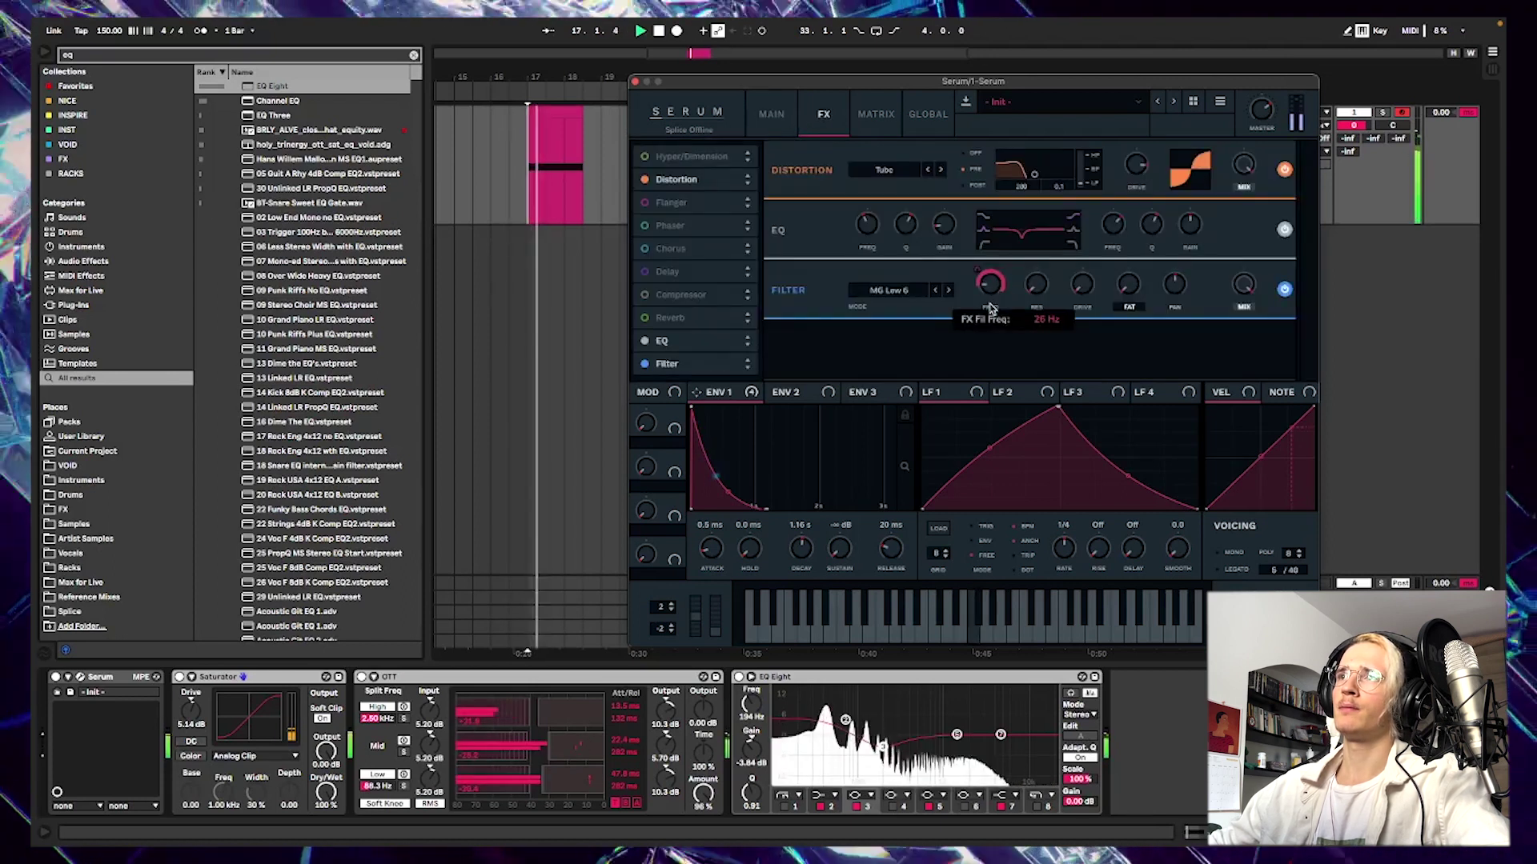
pyautogui.press('space')
# - Route envelope 1 to the Filter effect's drive as well, and reduce its frequency modulation depth
pyautogui.moveTo(746, 387); pyautogui.dragTo(1077, 318)
pyautogui.press('space')
pyautogui.moveTo(979, 272); pyautogui.dragTo(983, 287)
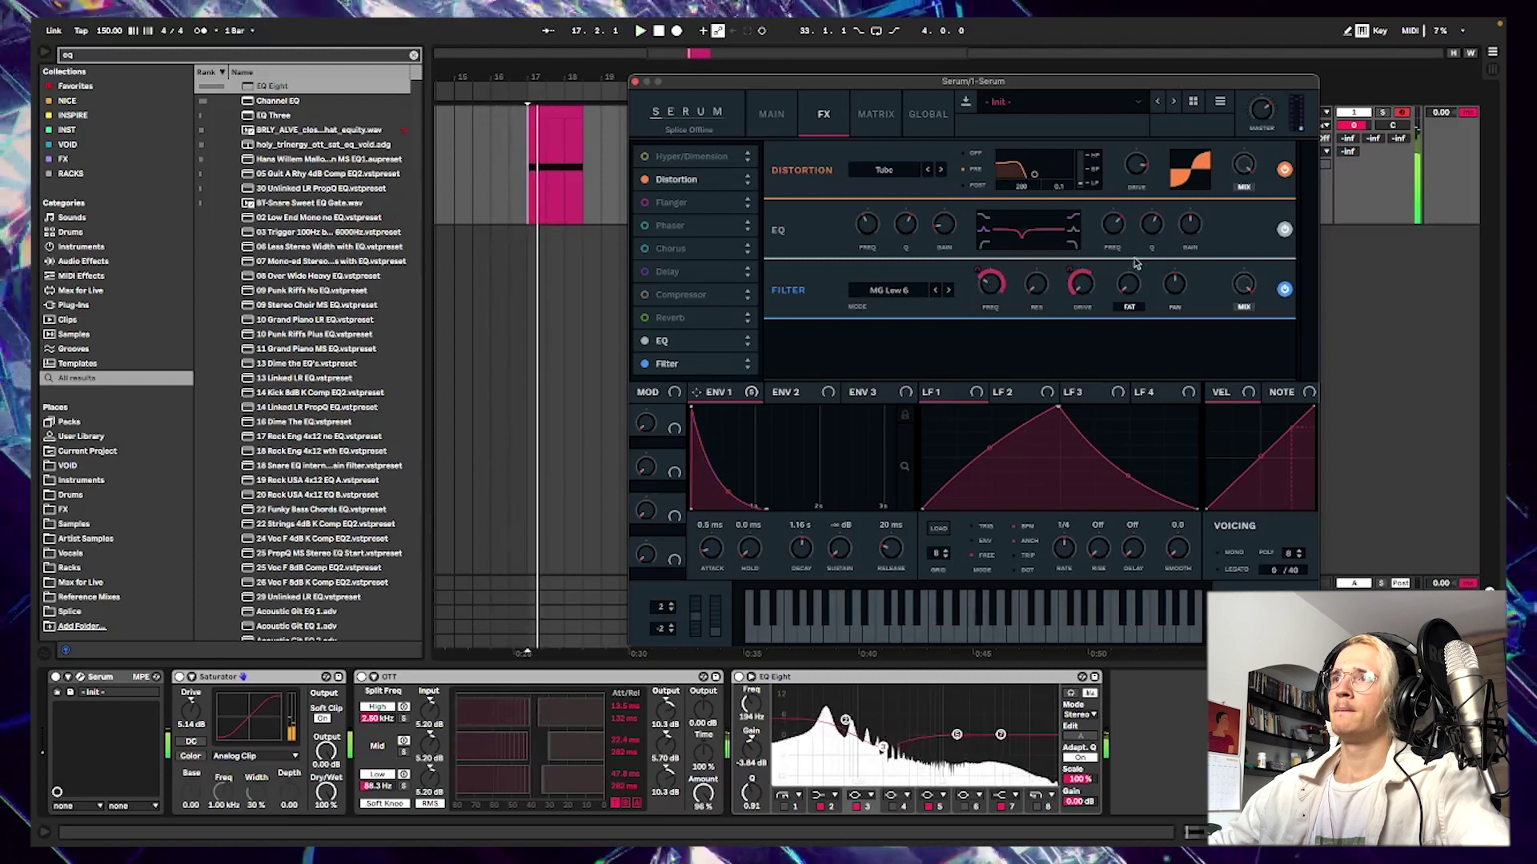
pyautogui.moveTo(1075, 264)
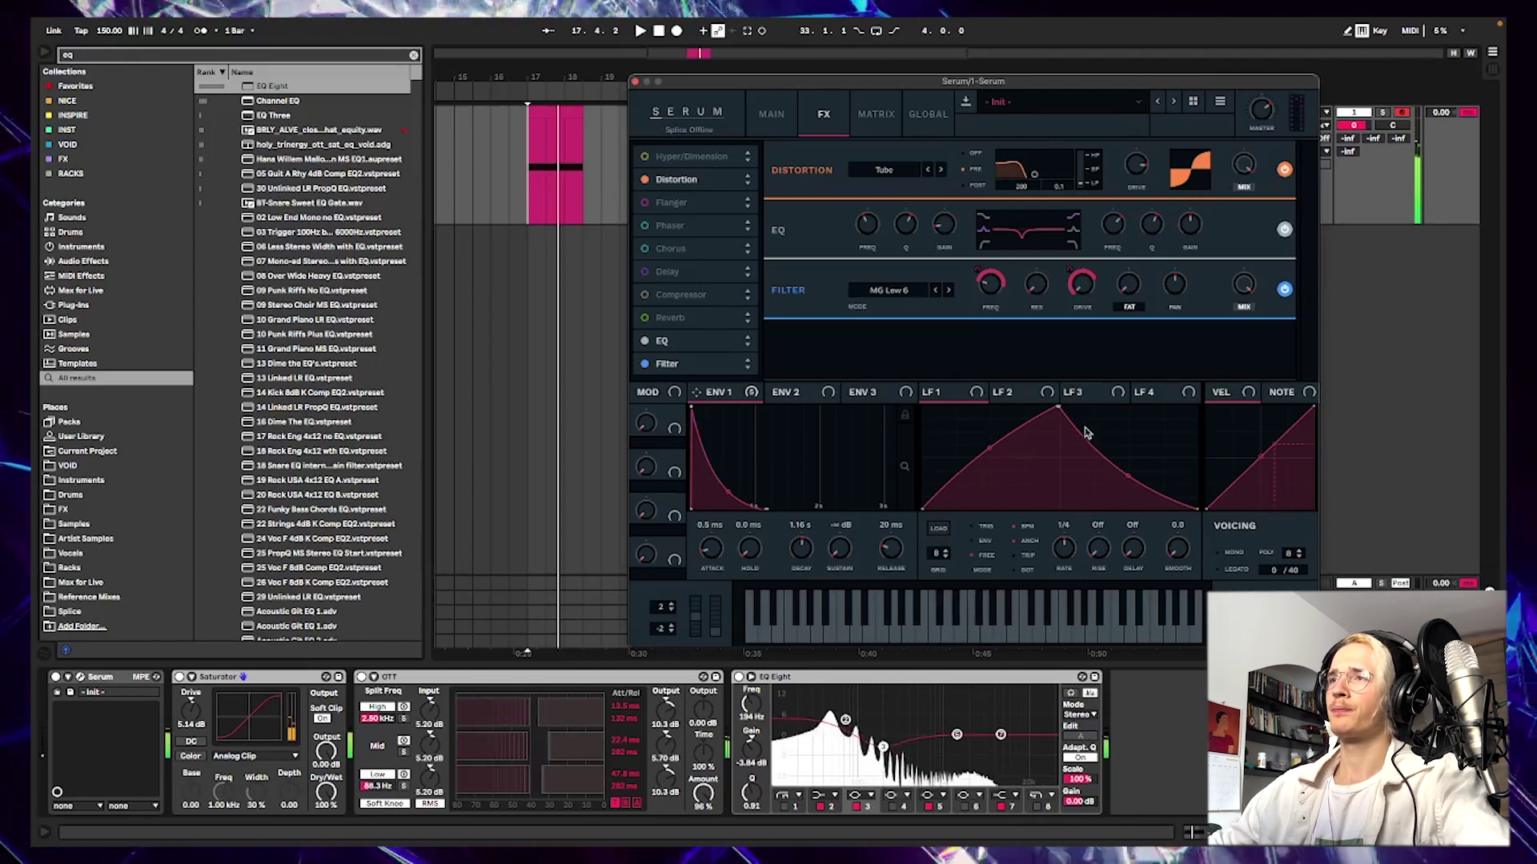
pyautogui.click(1005, 391)
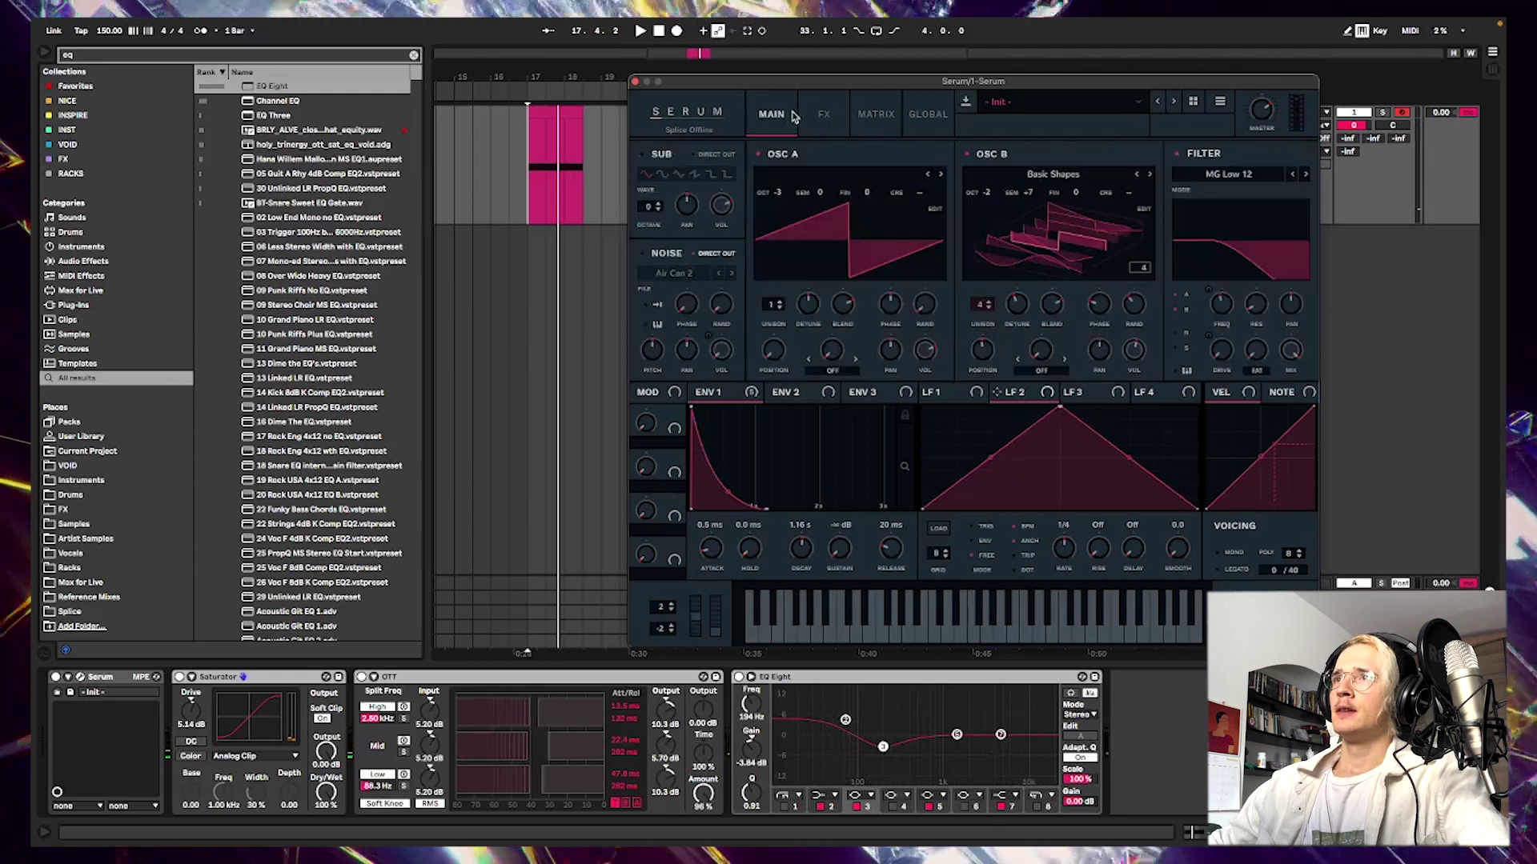
# - Audition the patch and compare the LFO 1 and LFO 2 shapes
pyautogui.click(823, 115)
pyautogui.press('space')
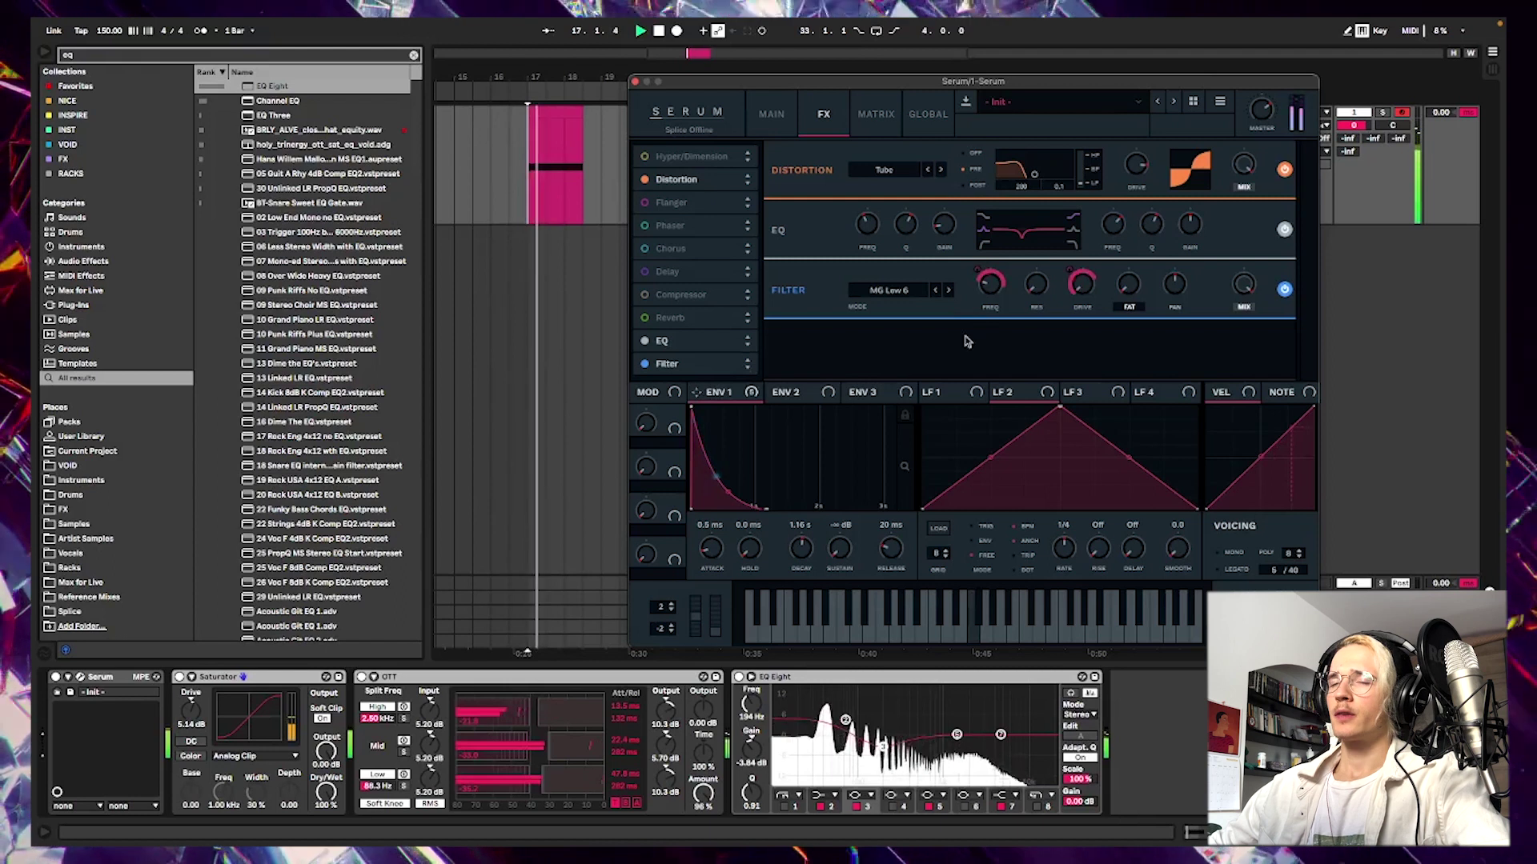
pyautogui.press('space')
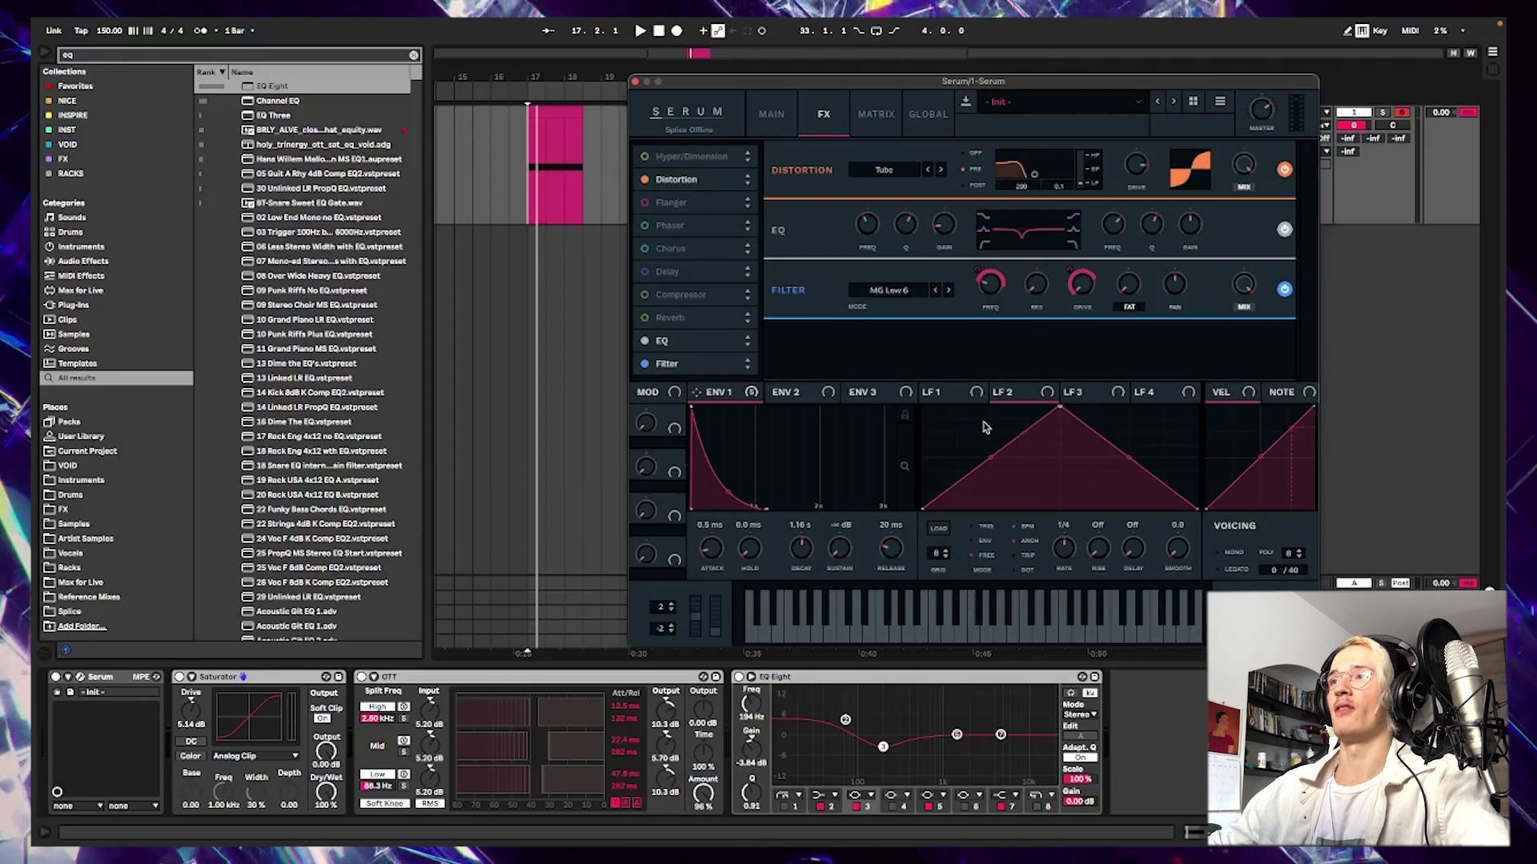
pyautogui.click(963, 394)
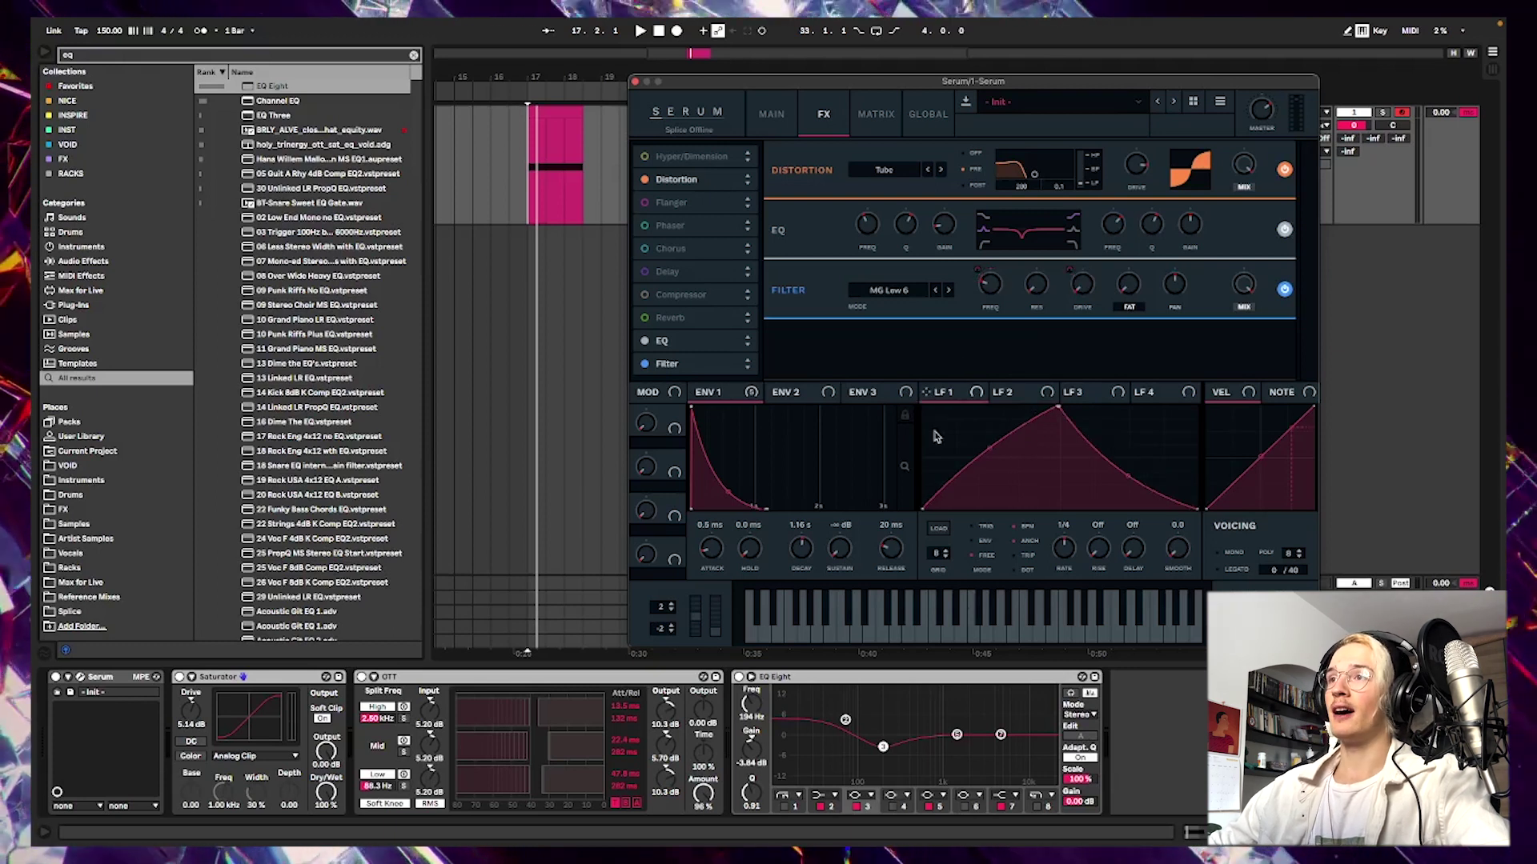
pyautogui.click(1025, 395)
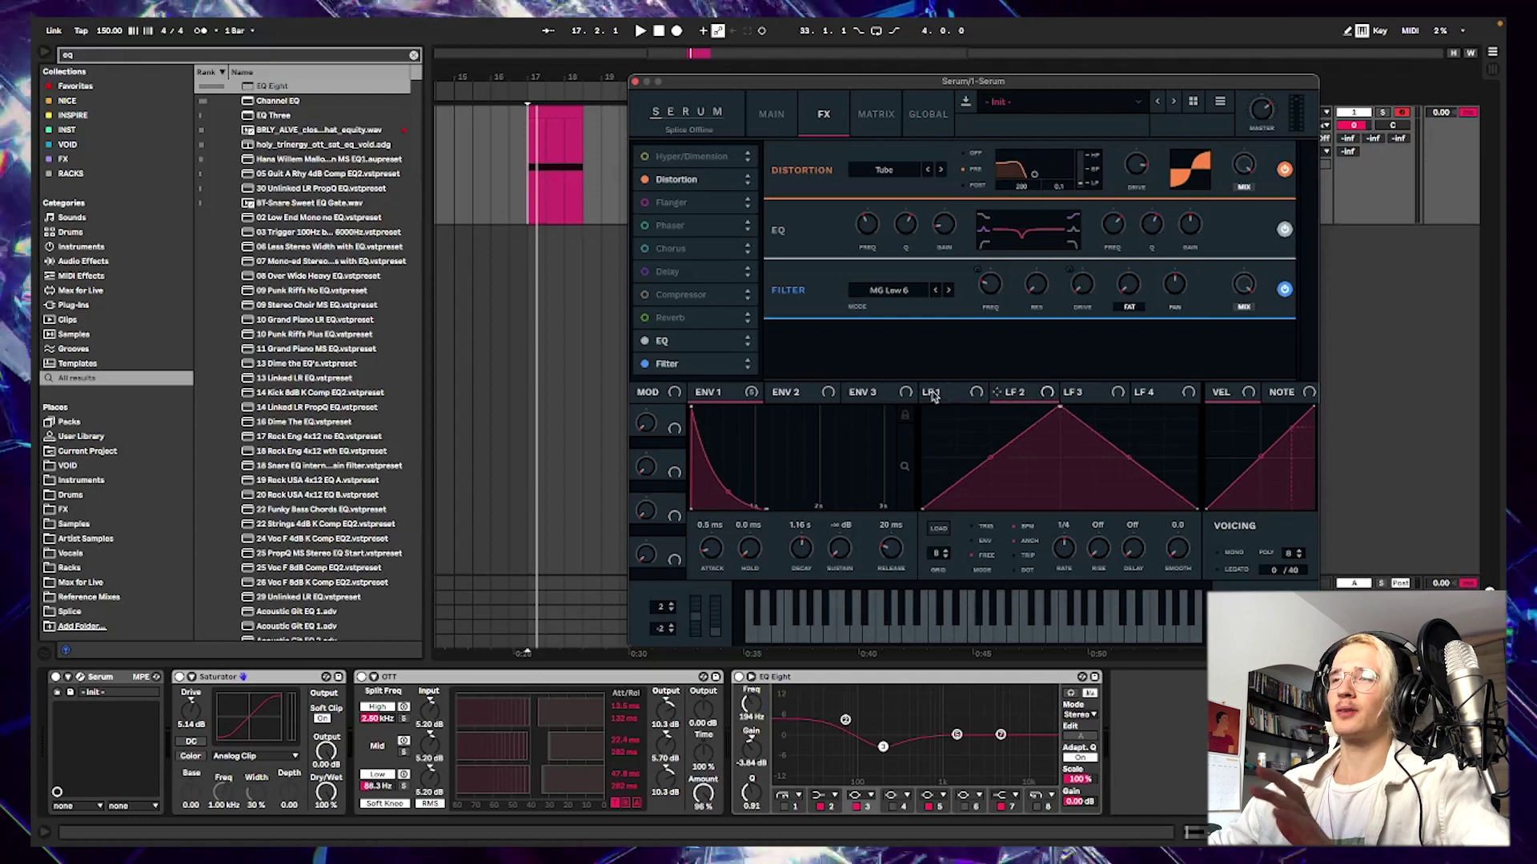
pyautogui.click(957, 395)
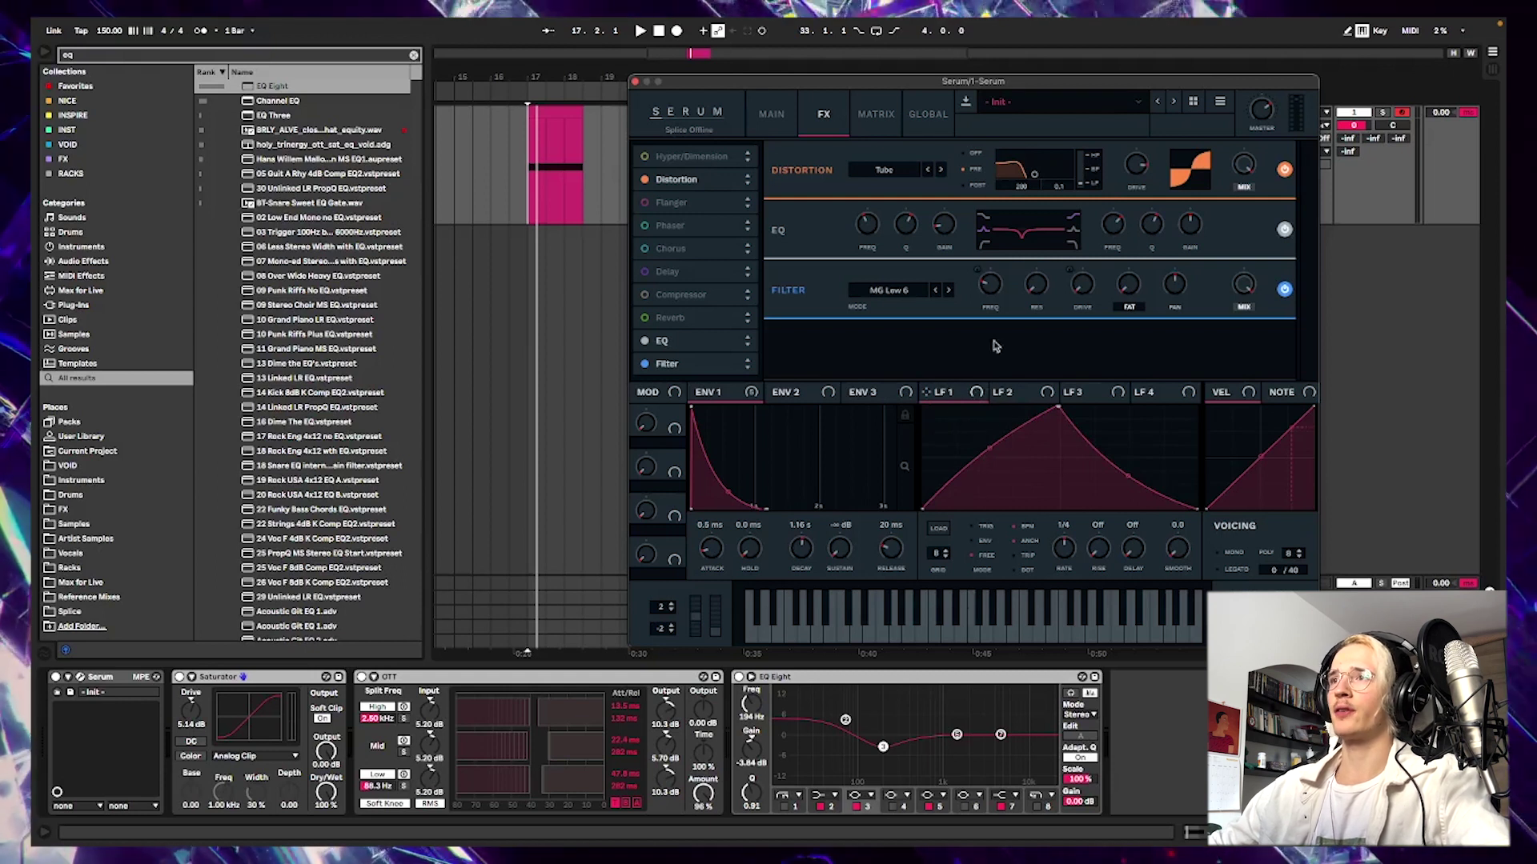
pyautogui.click(1014, 393)
# - Reshape LFO 2 into a sharp, curved downward drop running once in ENV mode
pyautogui.moveTo(1058, 406); pyautogui.dragTo(921, 396)
pyautogui.doubleClick(982, 447)
pyautogui.moveTo(982, 446); pyautogui.dragTo(971, 535)
pyautogui.click(973, 544)
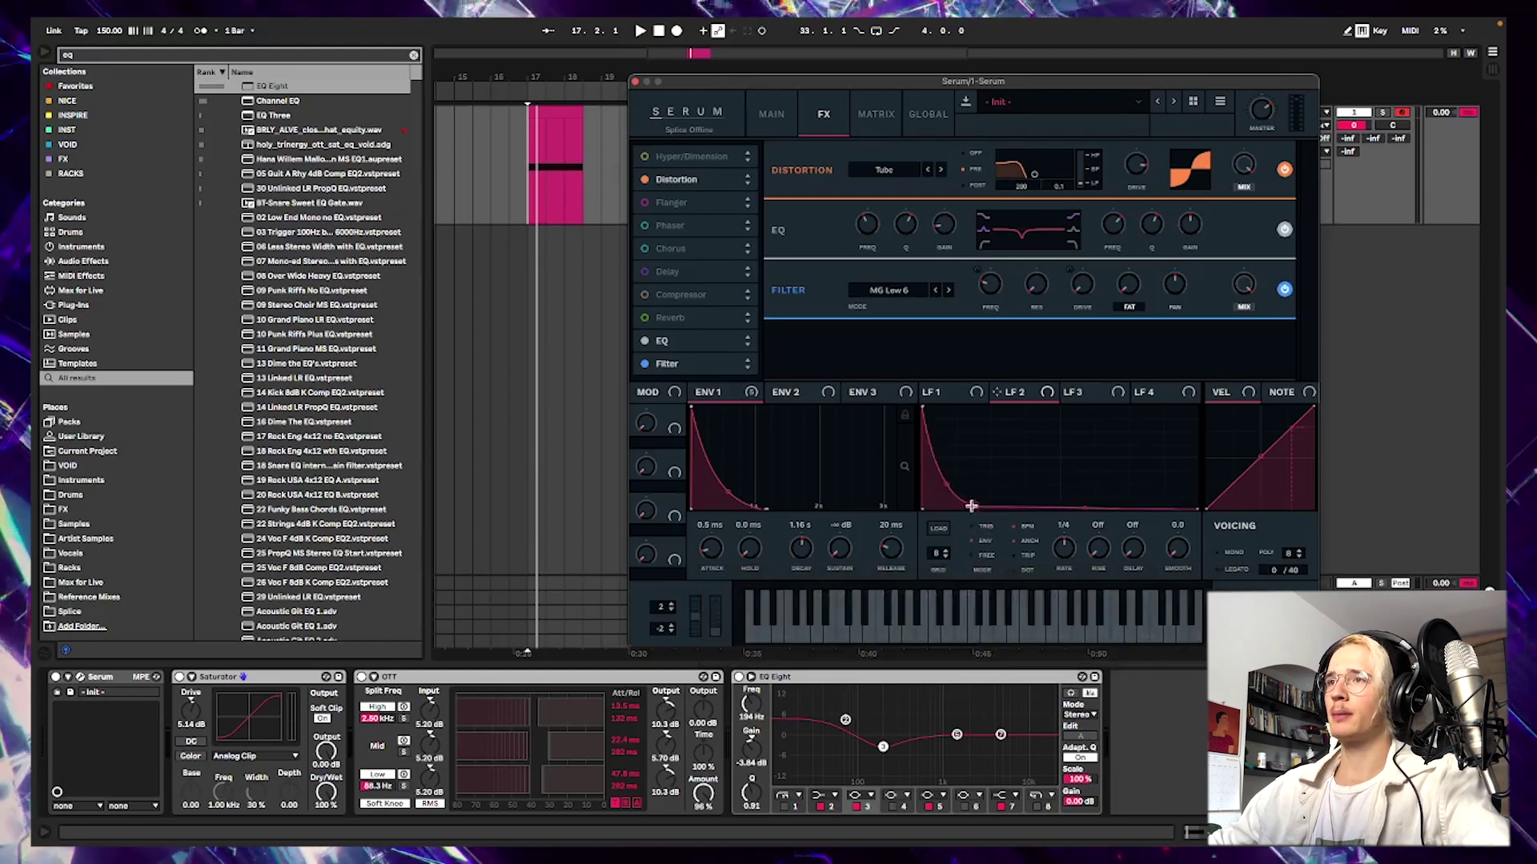
pyautogui.click(878, 114)
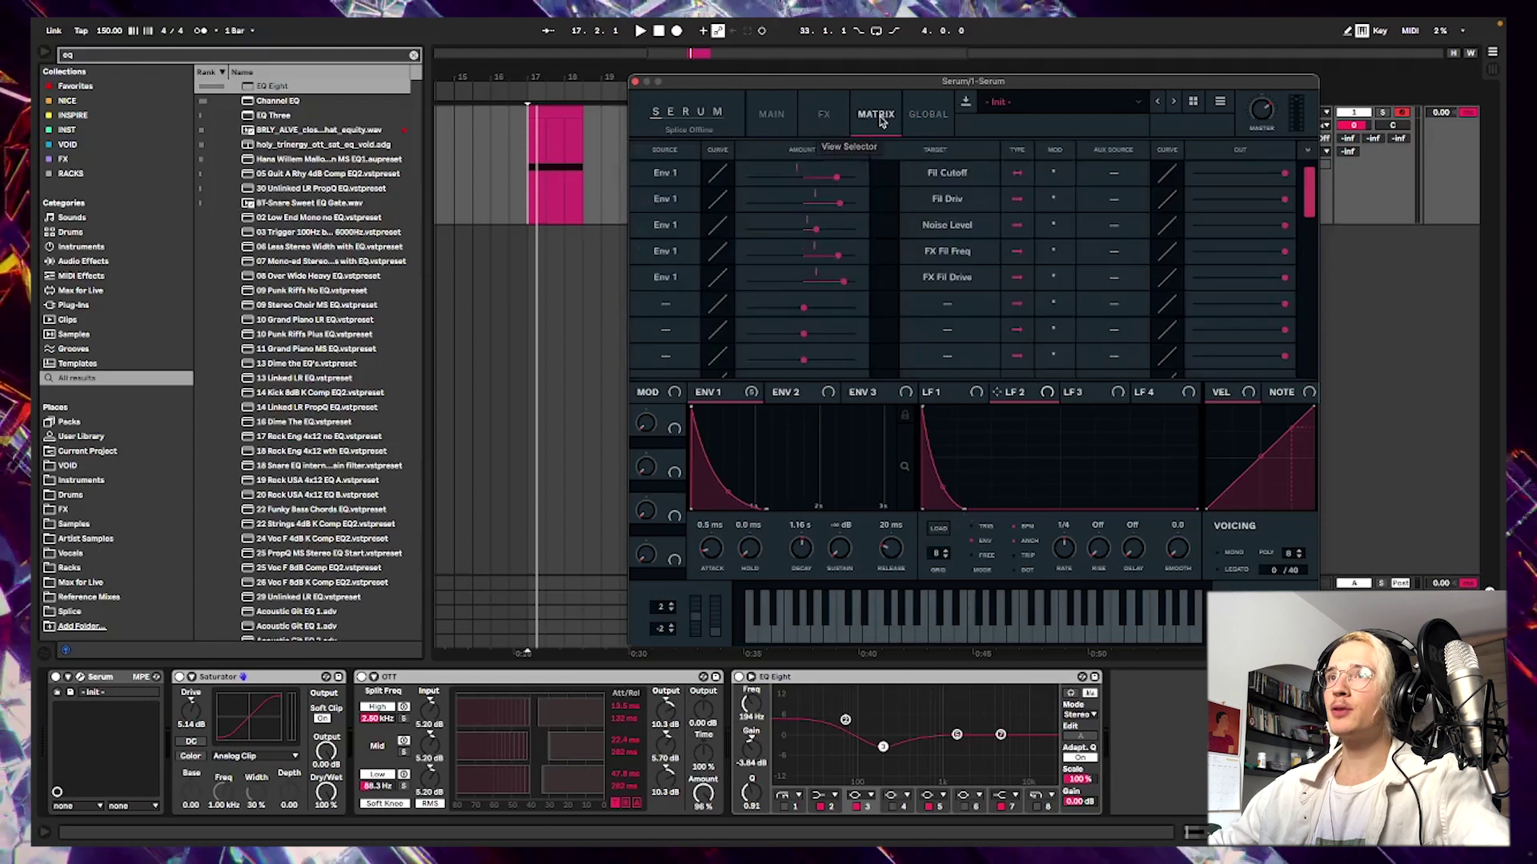
# - In matrix row 6, route LFO 2 to Global master tune and set the pitch-drop amount
pyautogui.click(667, 304)
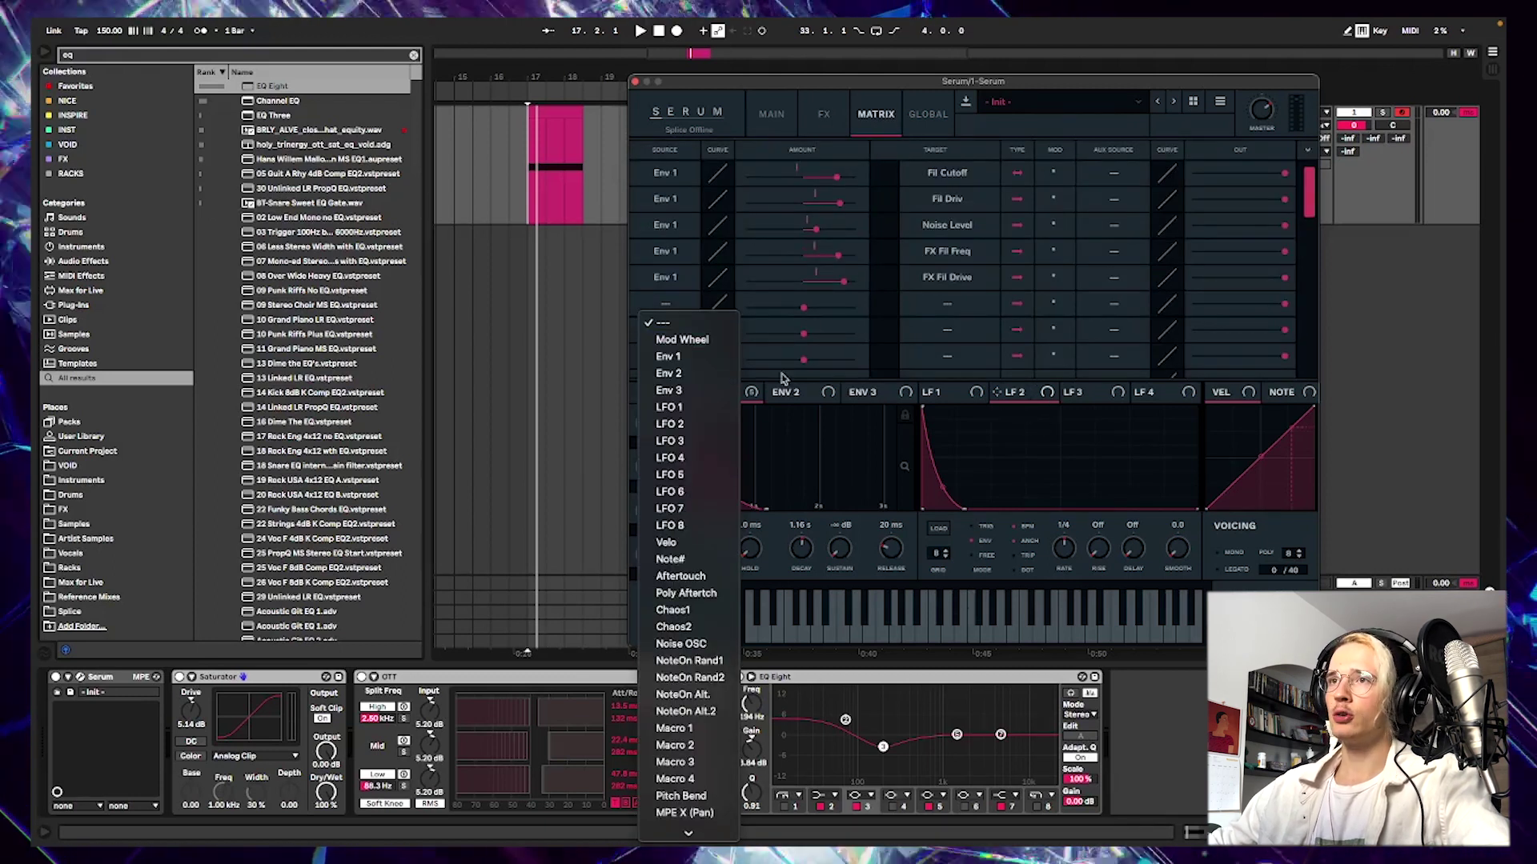
pyautogui.click(685, 424)
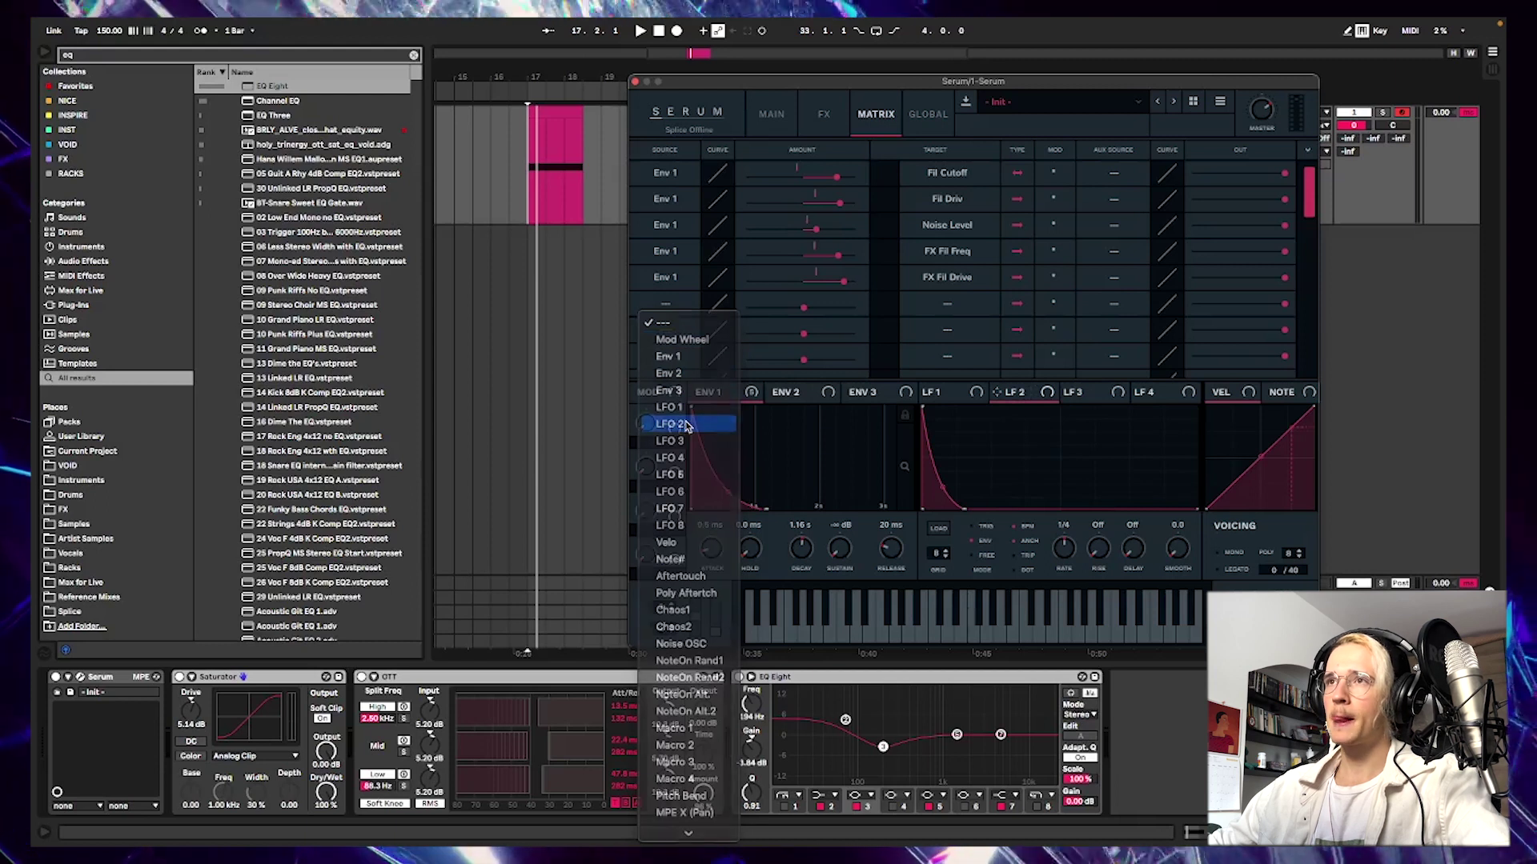
pyautogui.click(949, 304)
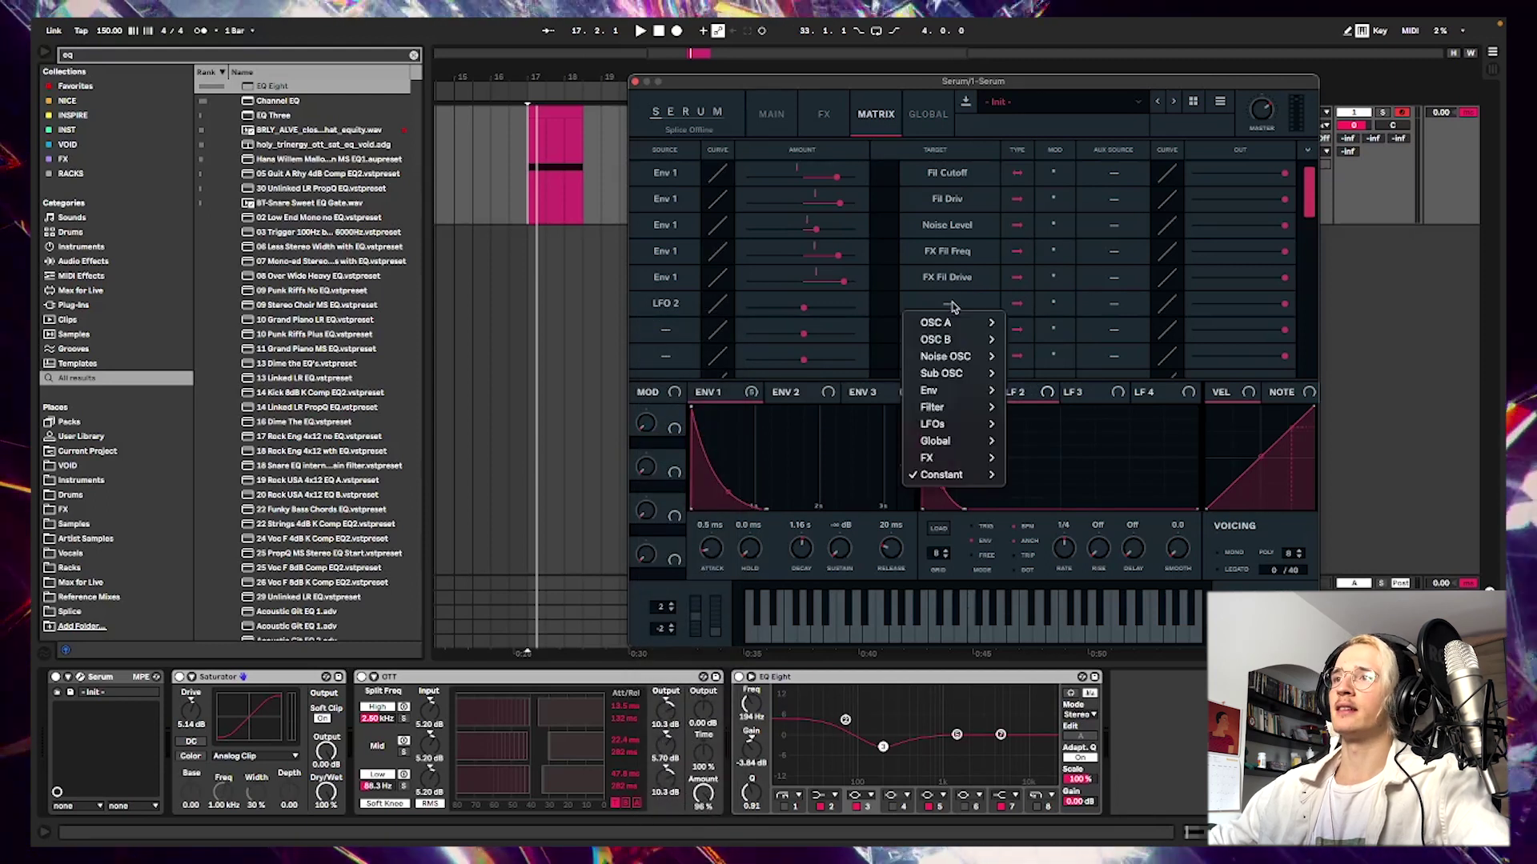
pyautogui.moveTo(961, 441)
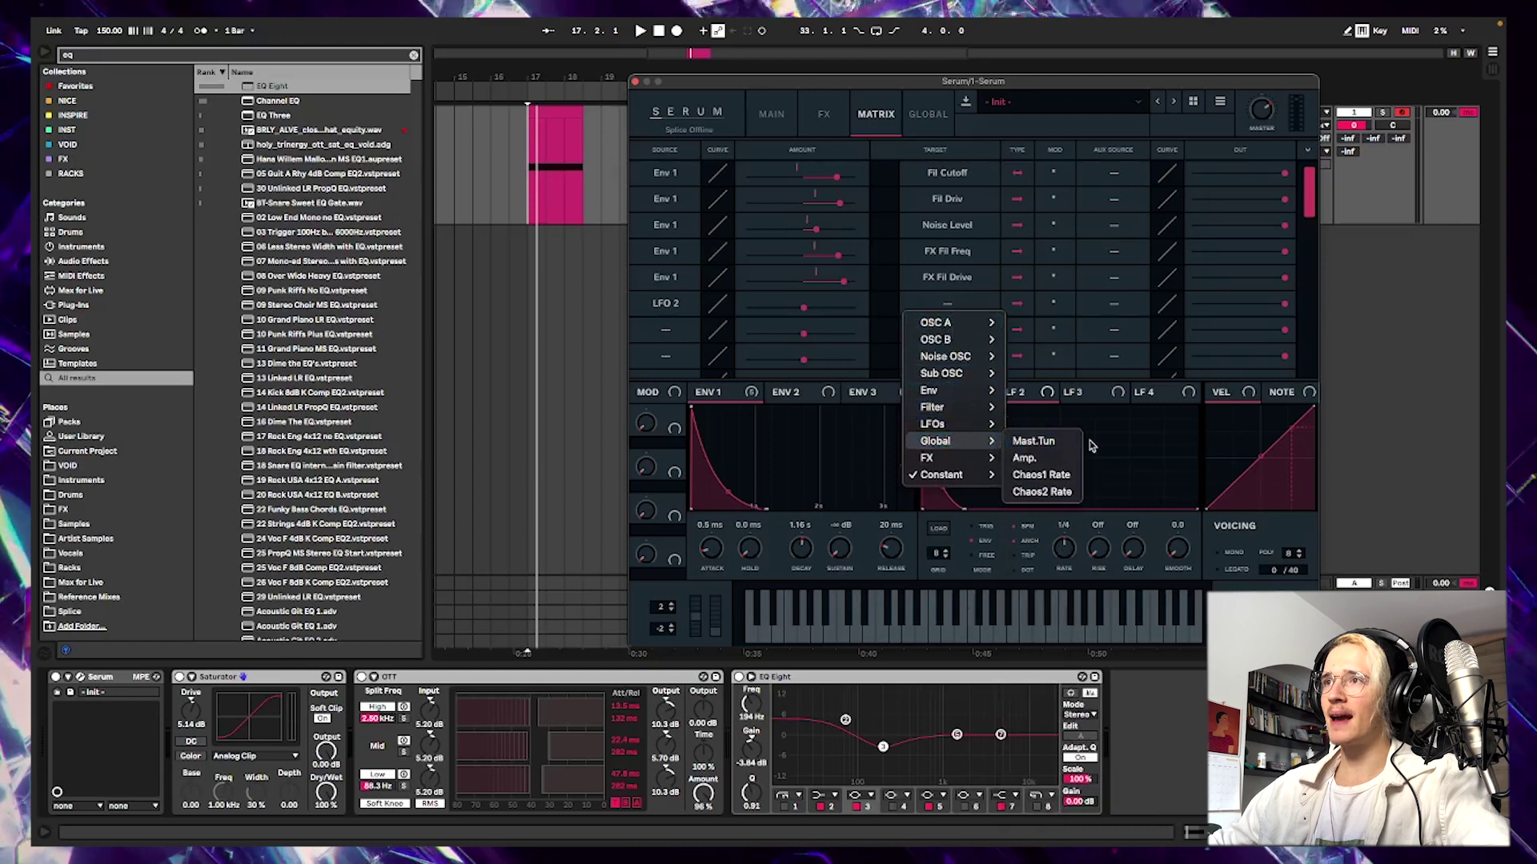
pyautogui.click(1060, 441)
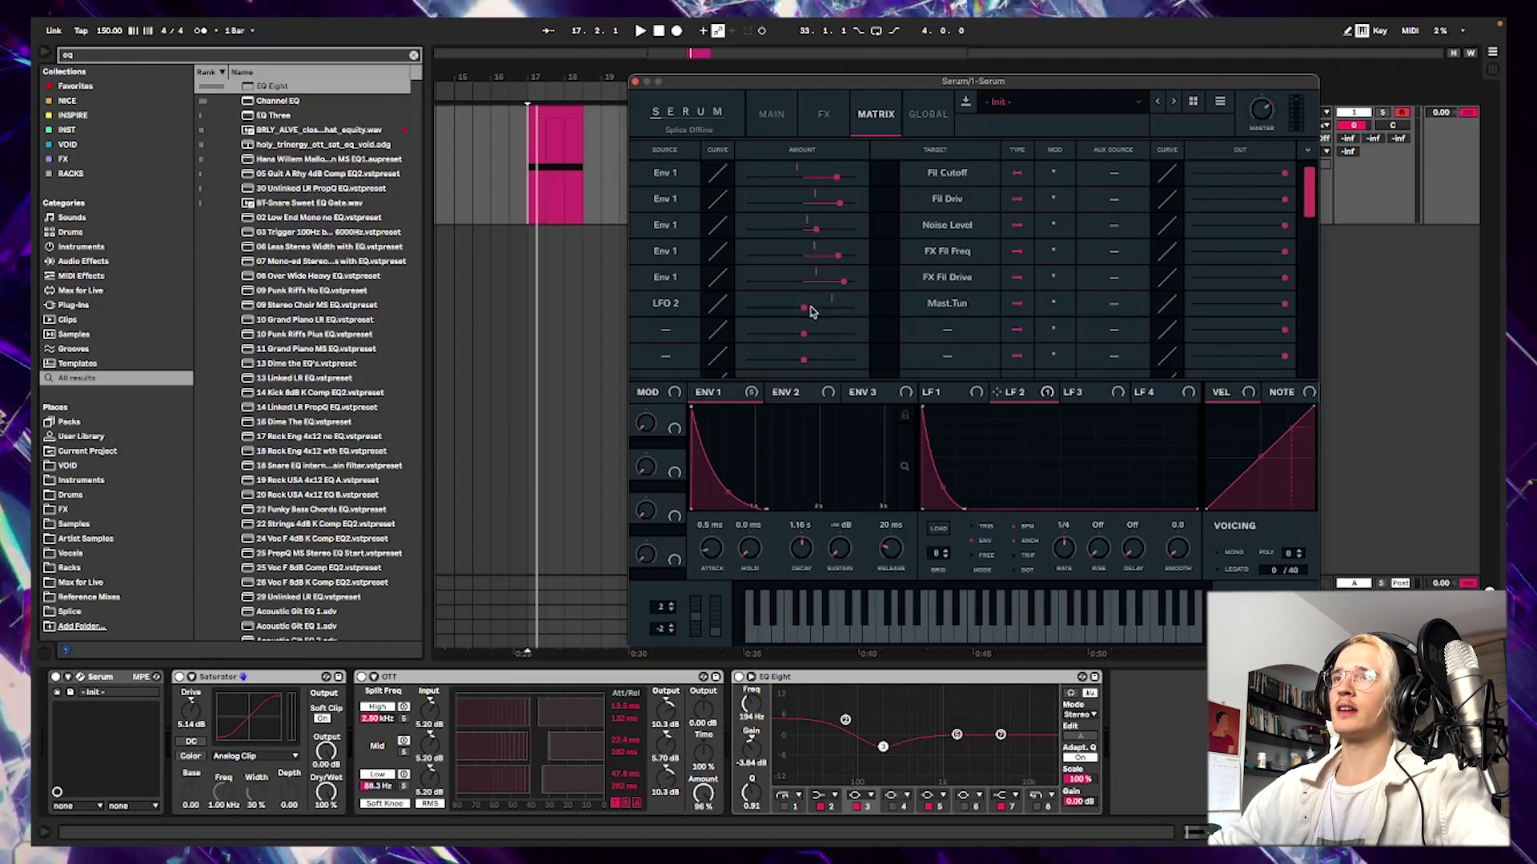
pyautogui.moveTo(807, 309); pyautogui.dragTo(819, 312)
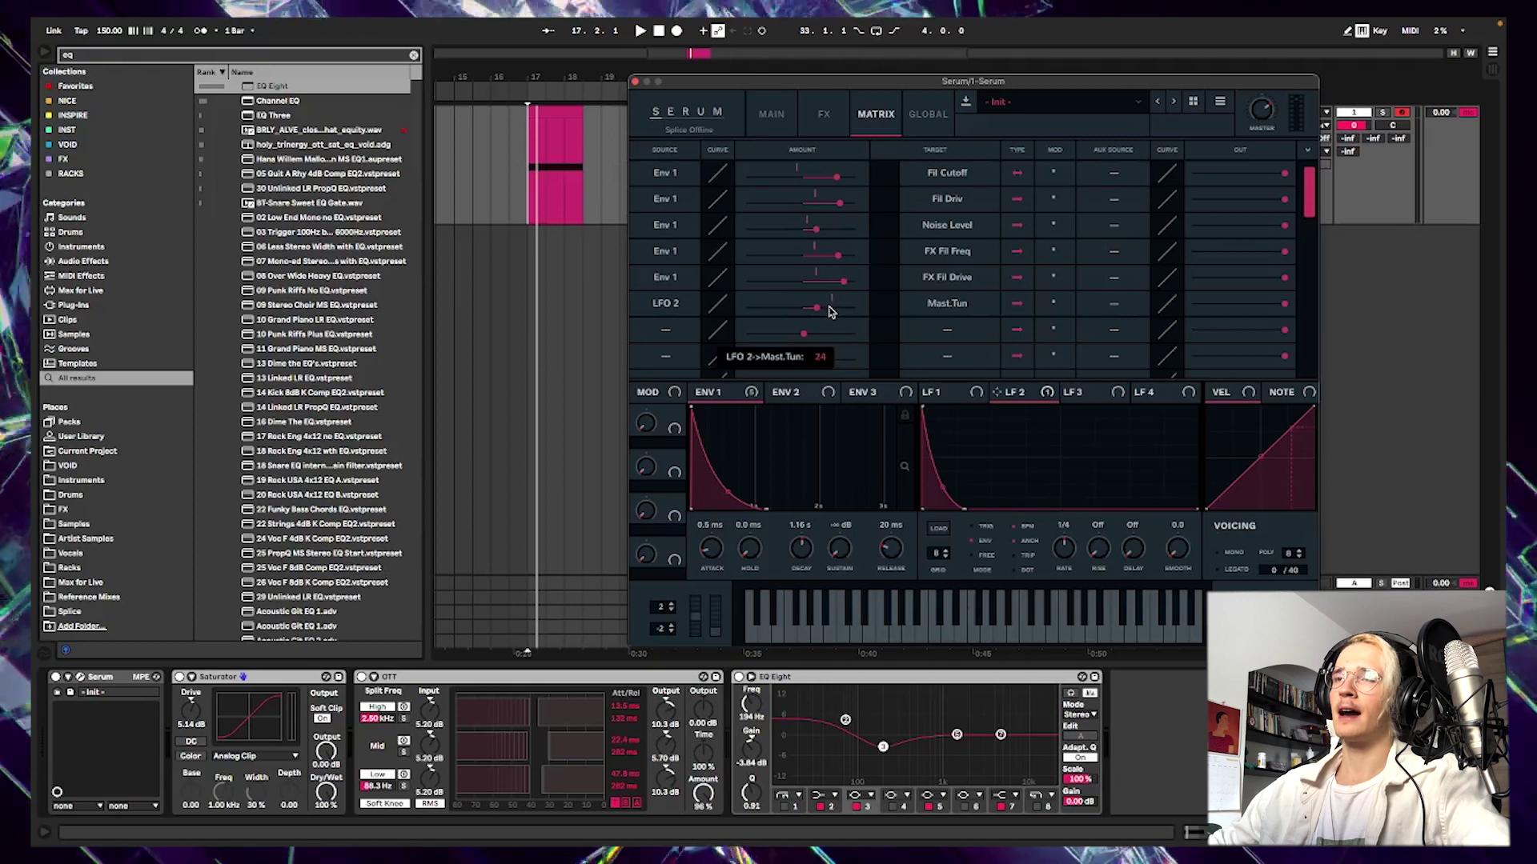
pyautogui.press('space')
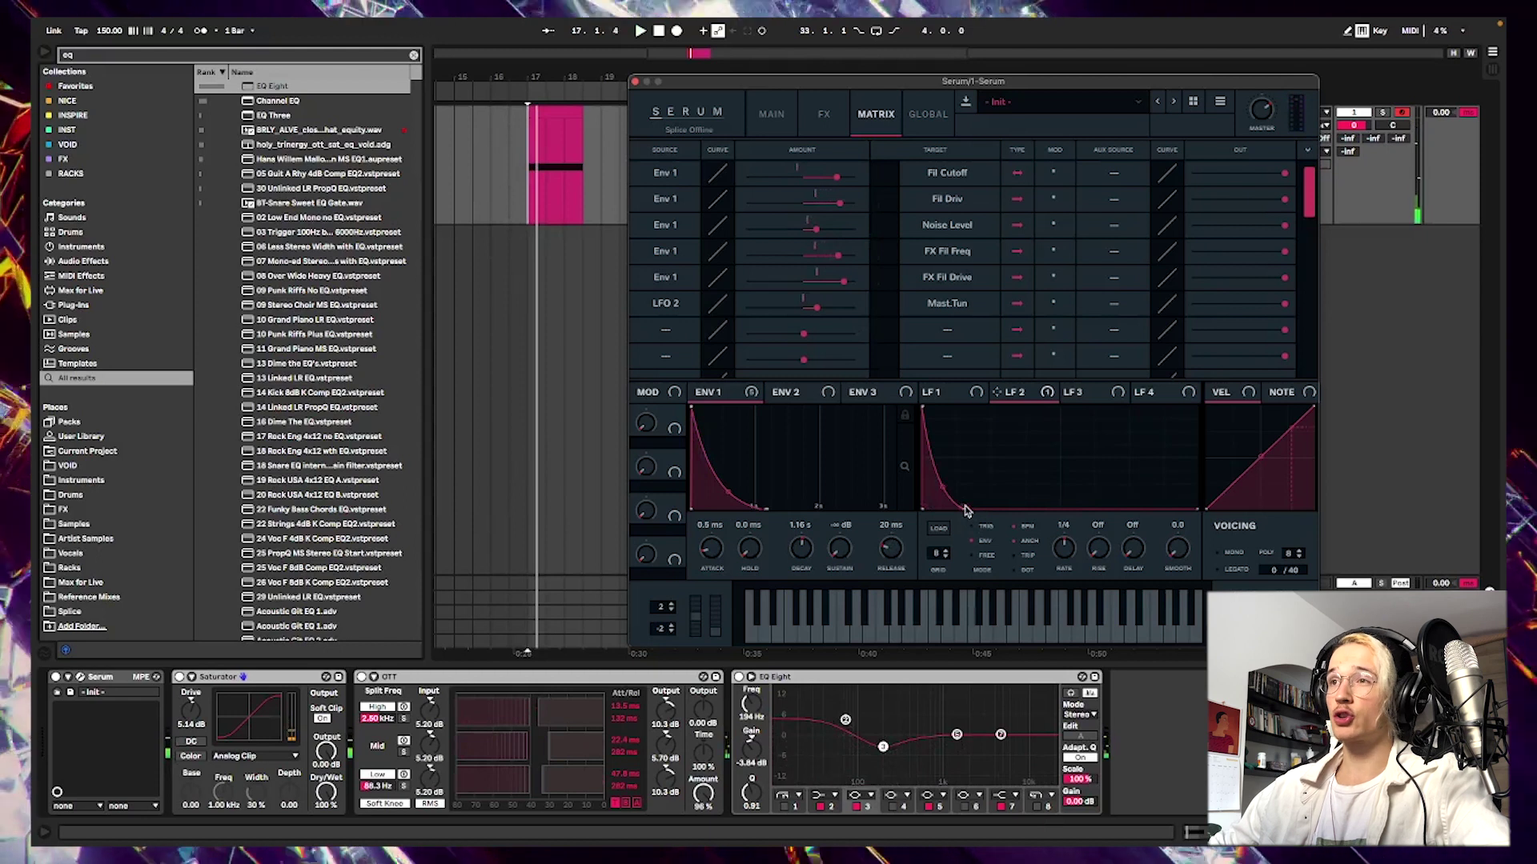
# - Refine LFO 2's curve points into a sharper, faster drop while auditioning the clip
pyautogui.moveTo(963, 509); pyautogui.dragTo(948, 485)
pyautogui.doubleClick(995, 505)
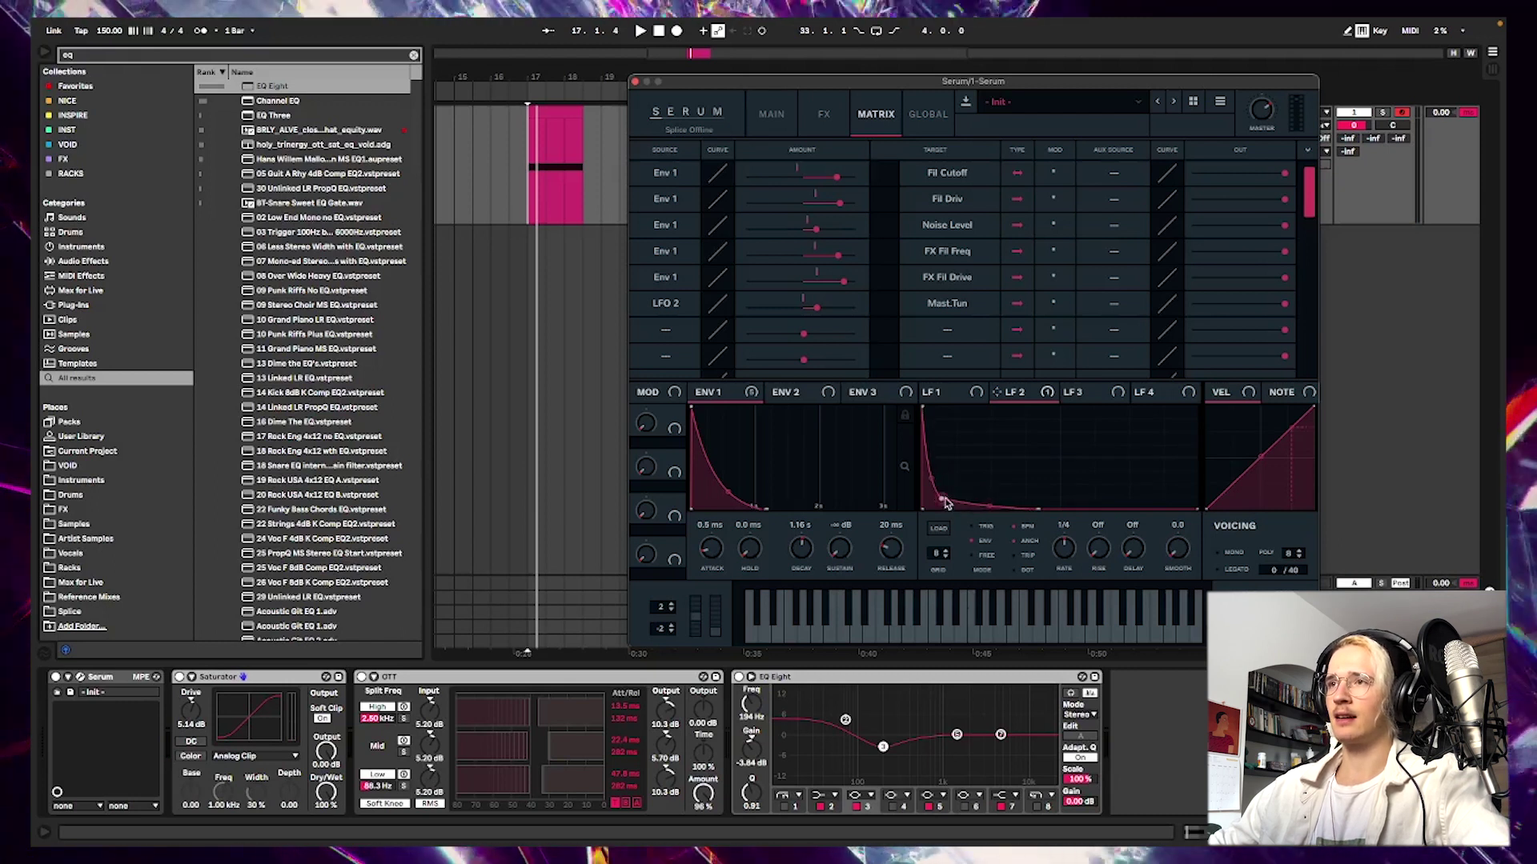
pyautogui.press('space')
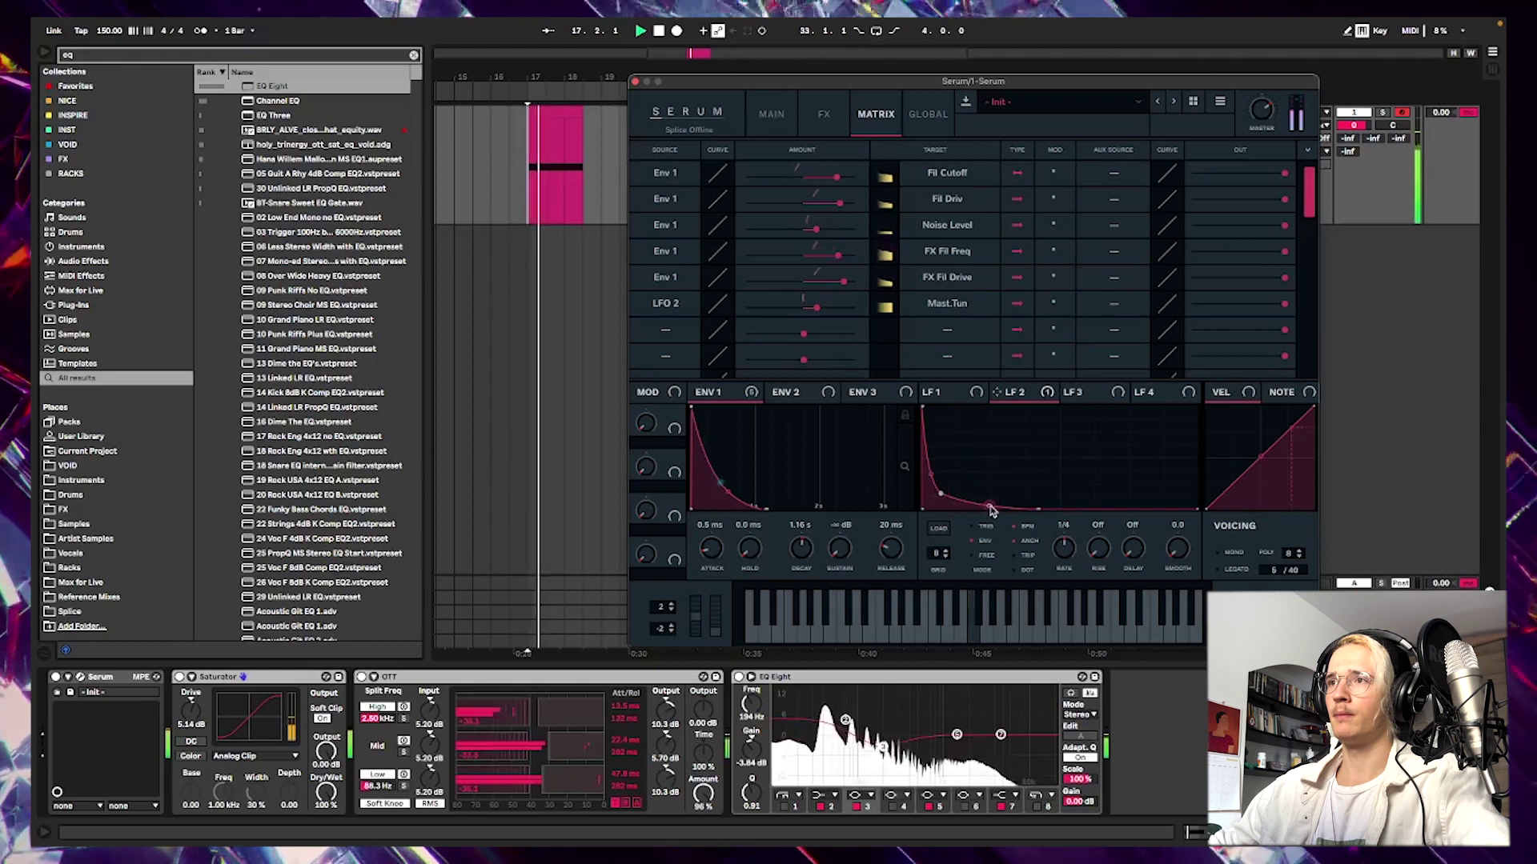
pyautogui.press('space')
pyautogui.press('space')
pyautogui.press('space')
pyautogui.press('space')
pyautogui.press('space')
pyautogui.press('space')
pyautogui.press('space')
pyautogui.moveTo(1038, 510); pyautogui.dragTo(1045, 543)
pyautogui.press('space')
pyautogui.press('space')
pyautogui.press('space')
pyautogui.press('space')
pyautogui.press('space')
pyautogui.press('space')
pyautogui.press('space')
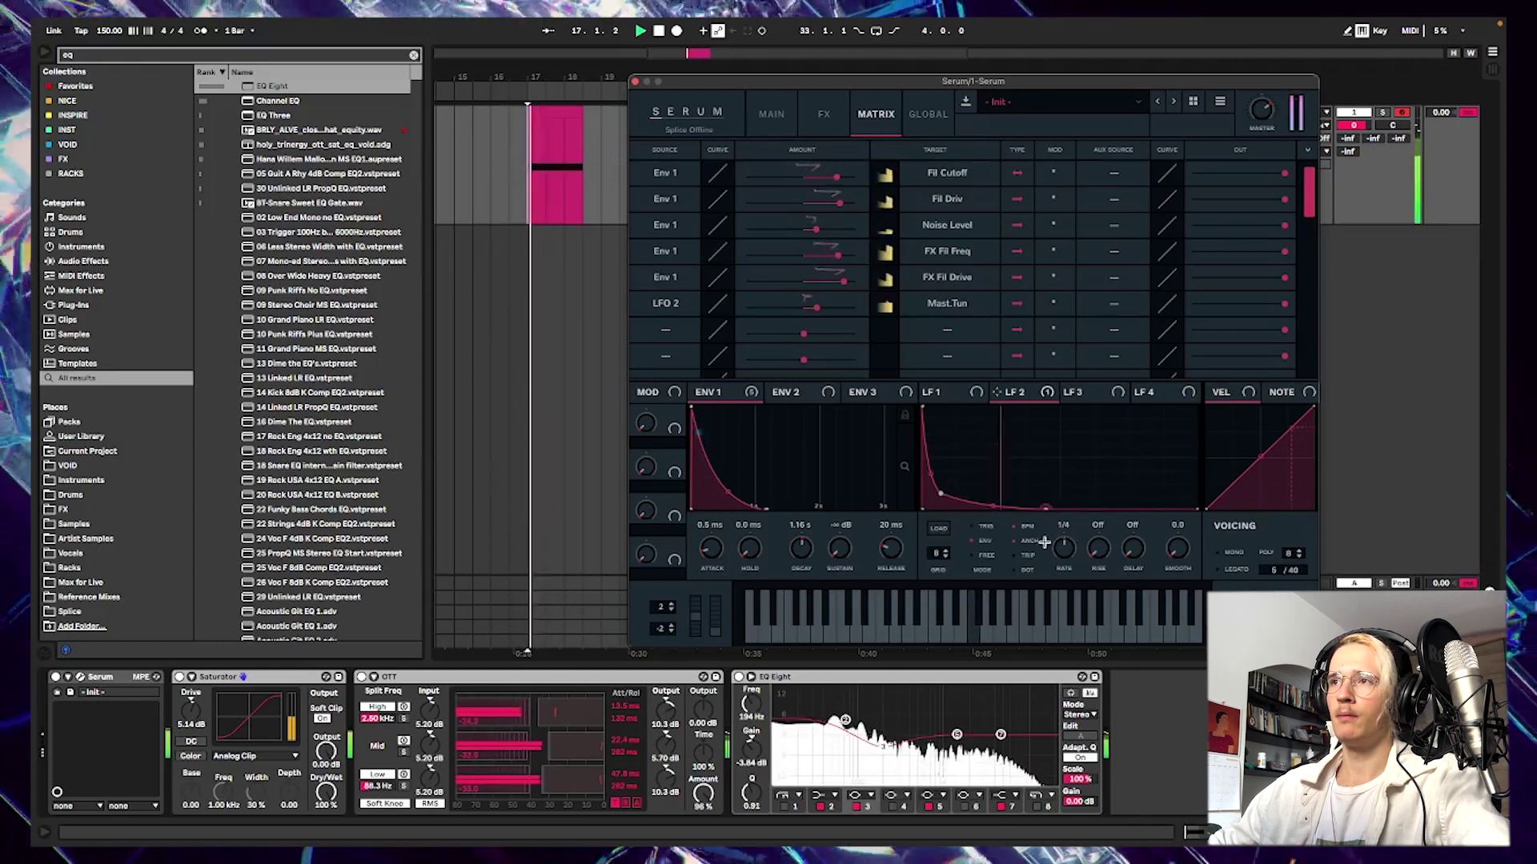
pyautogui.click(769, 112)
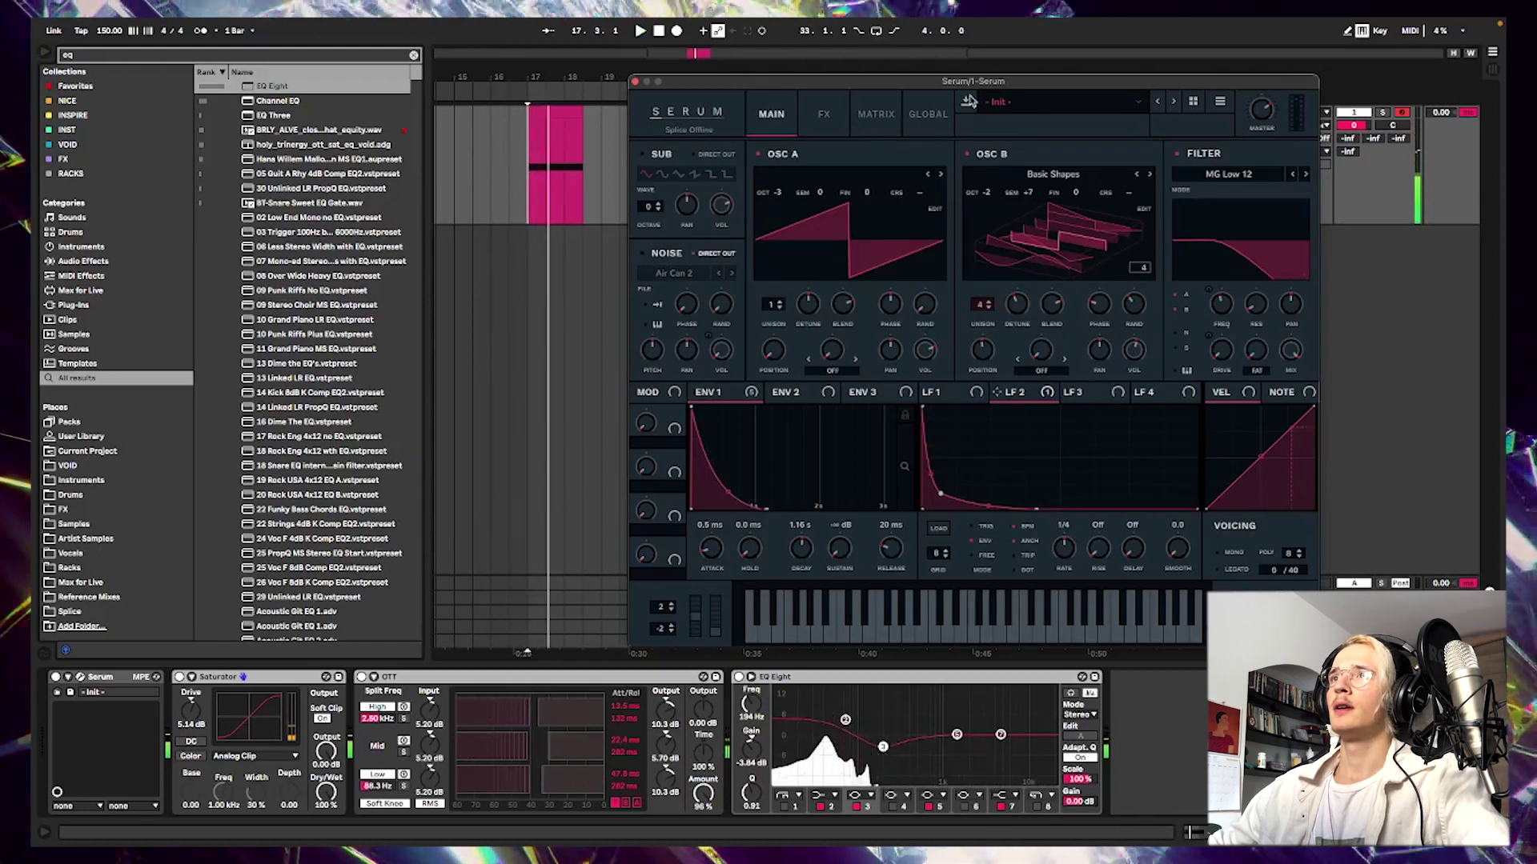
# - Settle on Serum's FX rack, play the bass clip, and switch on the Compressor
pyautogui.click(823, 116)
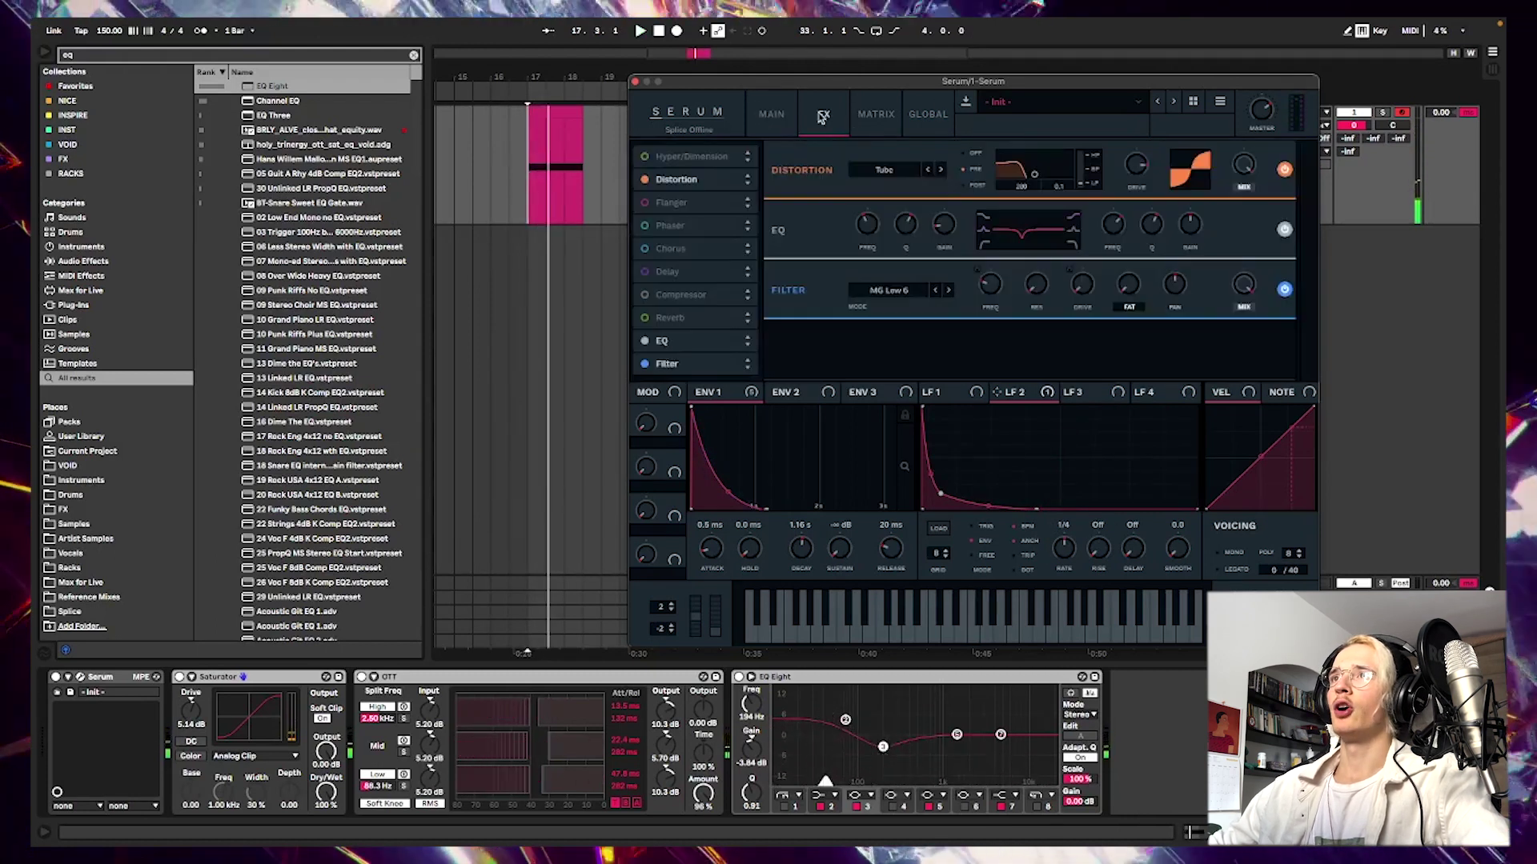
pyautogui.click(771, 117)
pyautogui.click(825, 120)
pyautogui.click(772, 114)
pyautogui.click(824, 117)
pyautogui.click(772, 116)
pyautogui.click(830, 119)
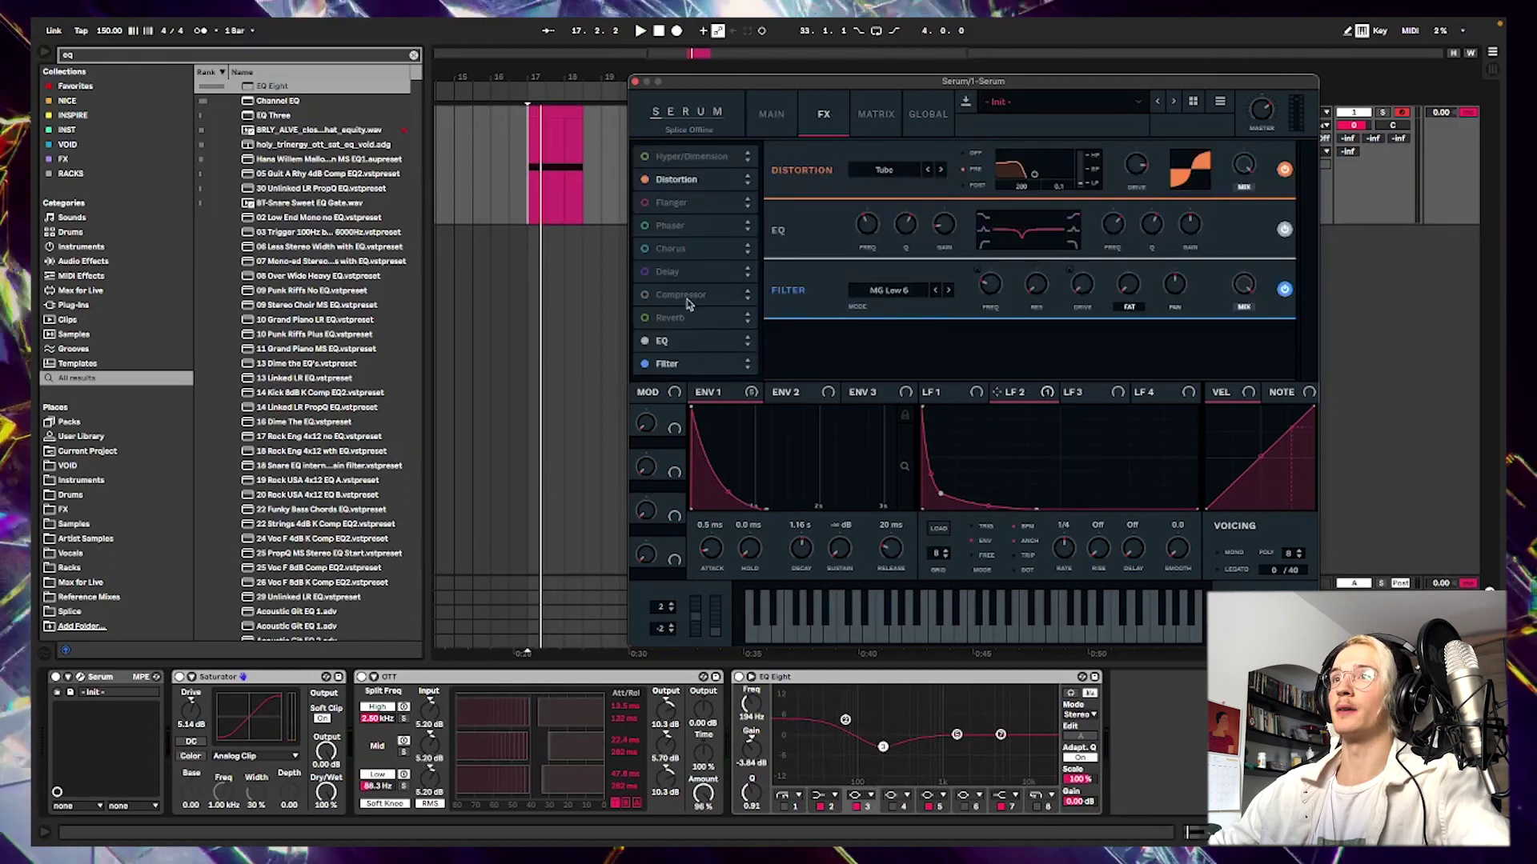
pyautogui.press('space')
pyautogui.click(645, 295)
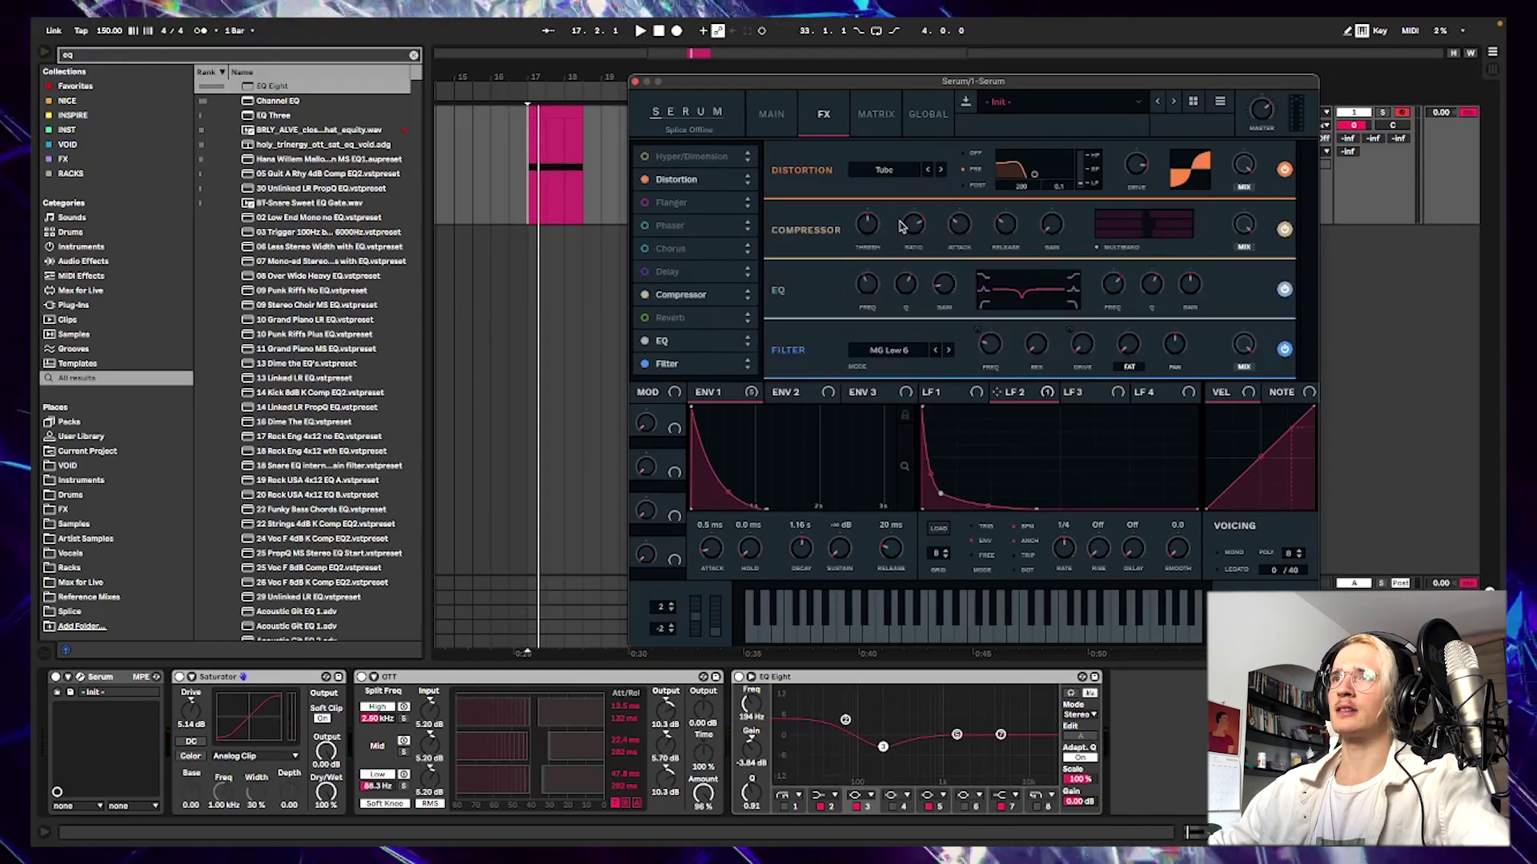
# - Set the Compressor to about -8 dB threshold, 1.3:1 ratio and 100 mix, then move it after Reverb
pyautogui.moveTo(869, 219)
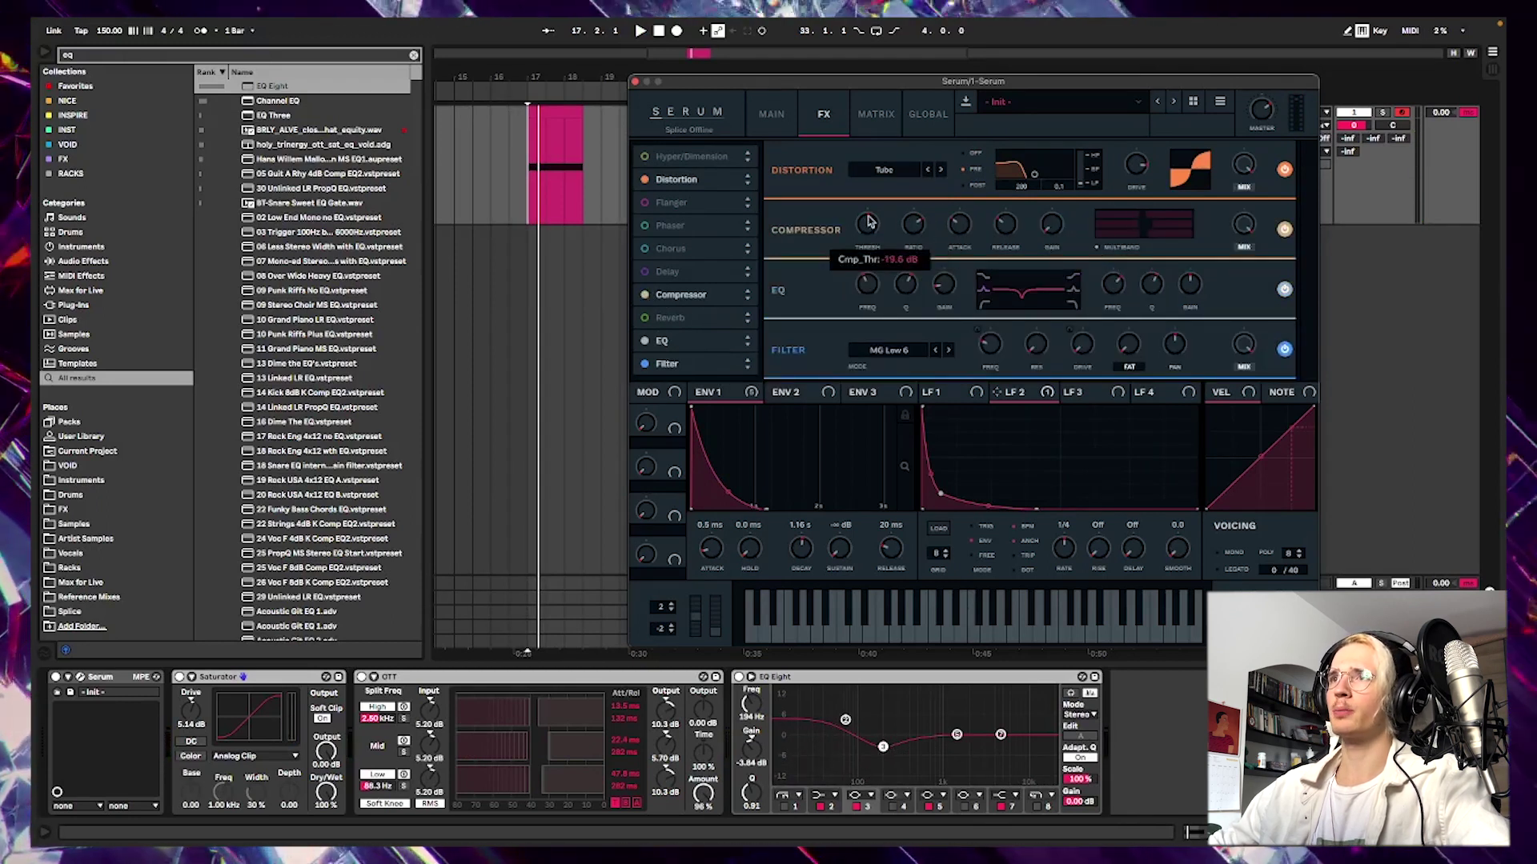
pyautogui.moveTo(877, 142); pyautogui.dragTo(863, 281)
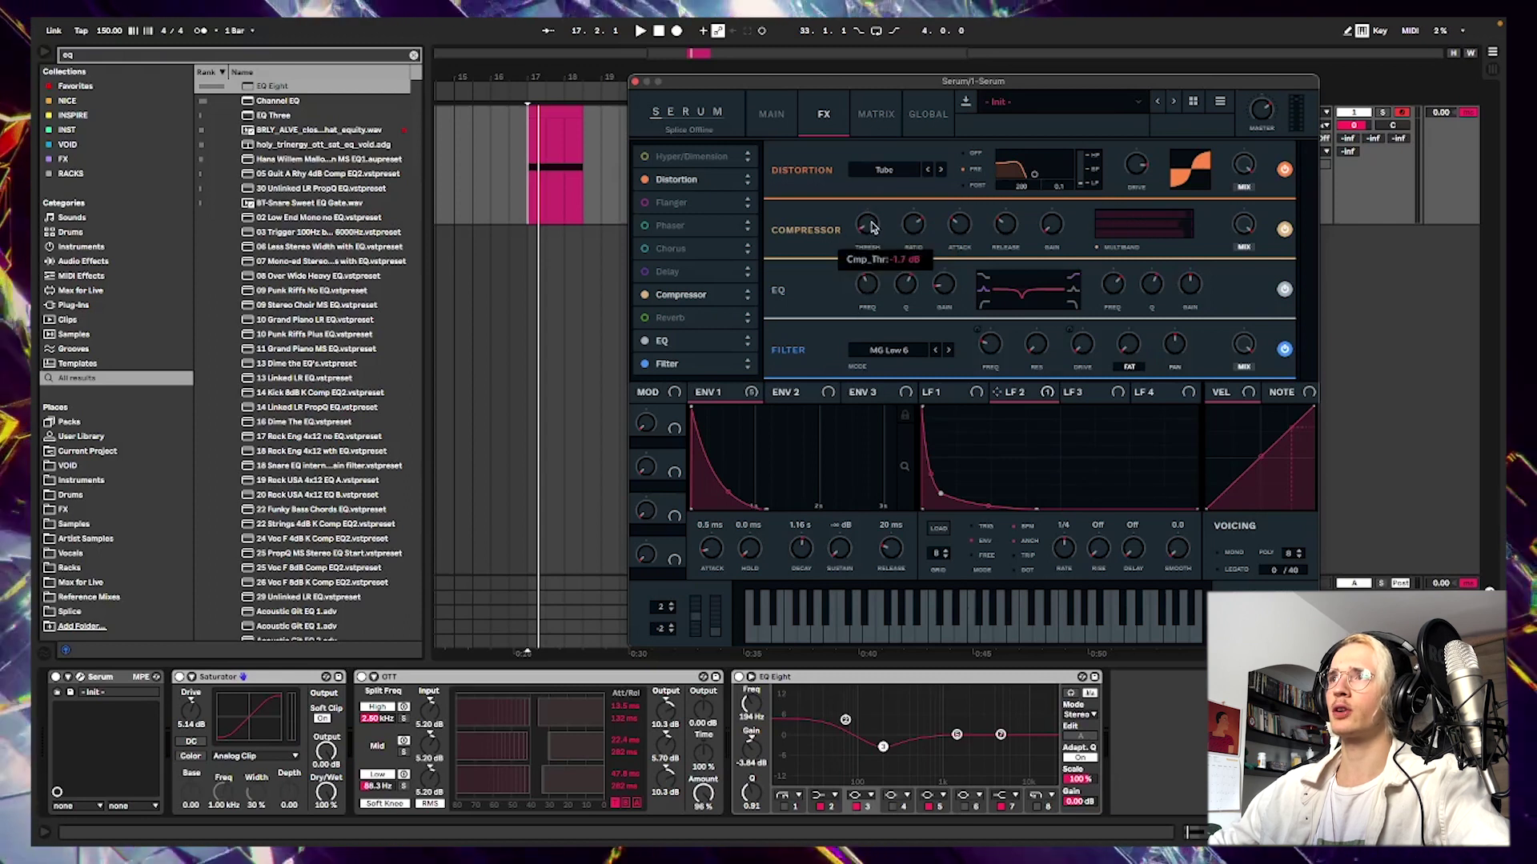
pyautogui.press('space')
pyautogui.moveTo(871, 222); pyautogui.dragTo(910, 240)
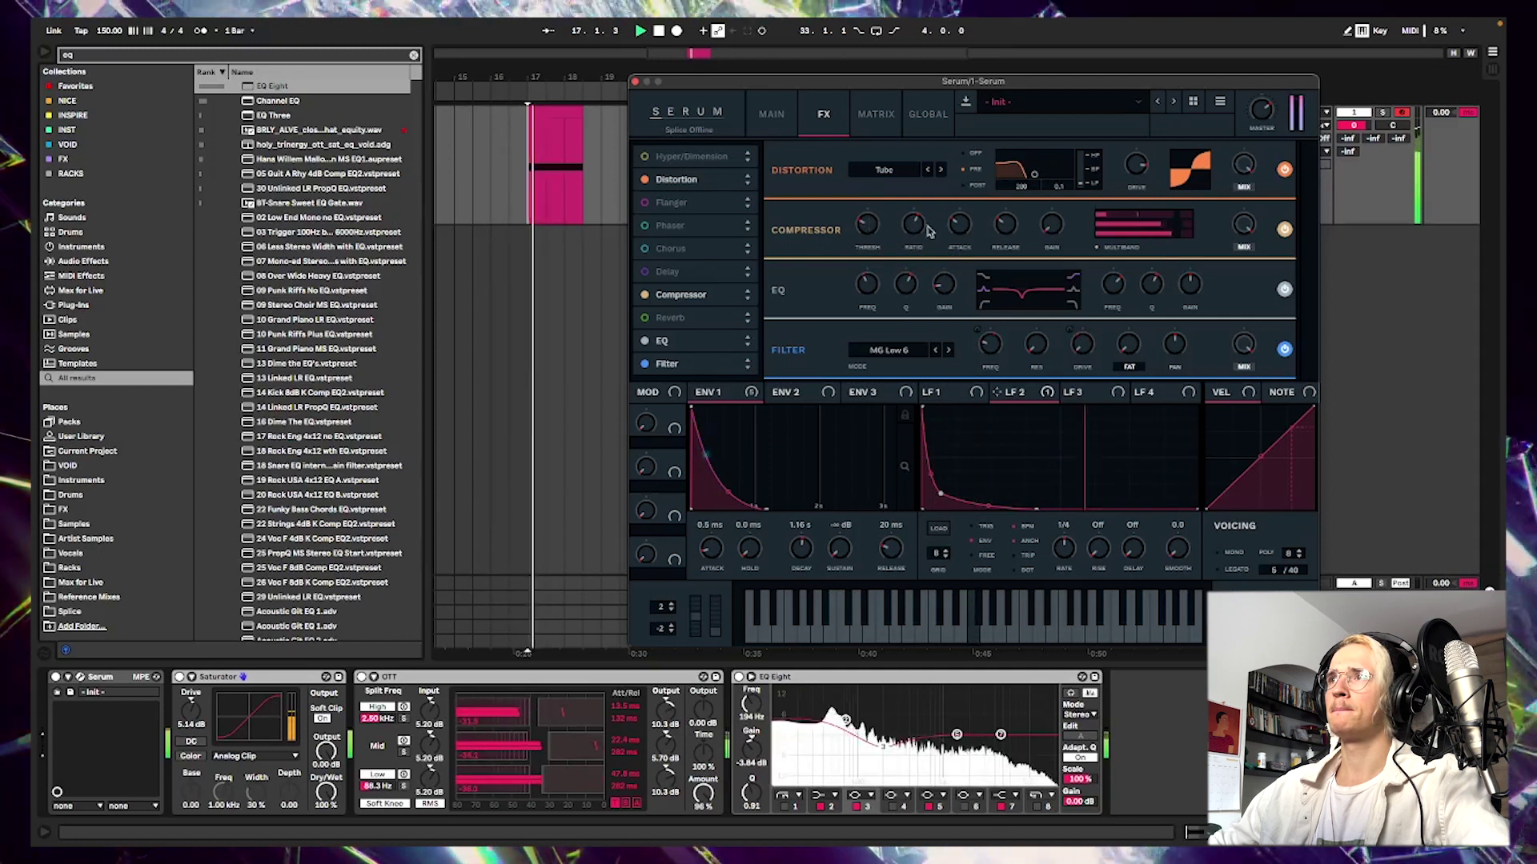
pyautogui.moveTo(912, 226); pyautogui.dragTo(871, 220)
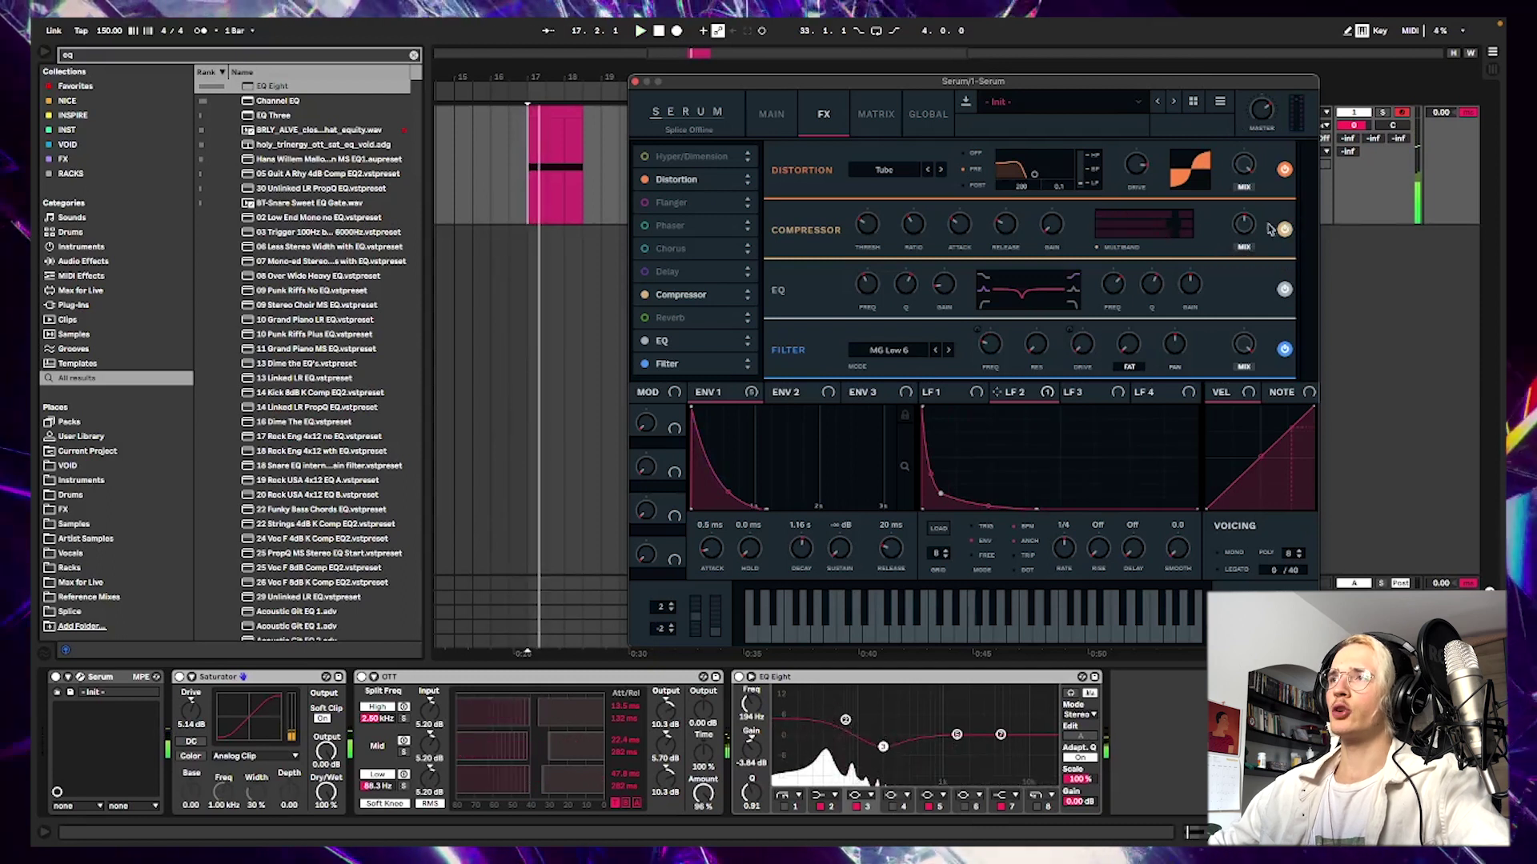
pyautogui.moveTo(1243, 227); pyautogui.dragTo(1217, 312)
pyautogui.moveTo(1243, 226); pyautogui.dragTo(1270, 185)
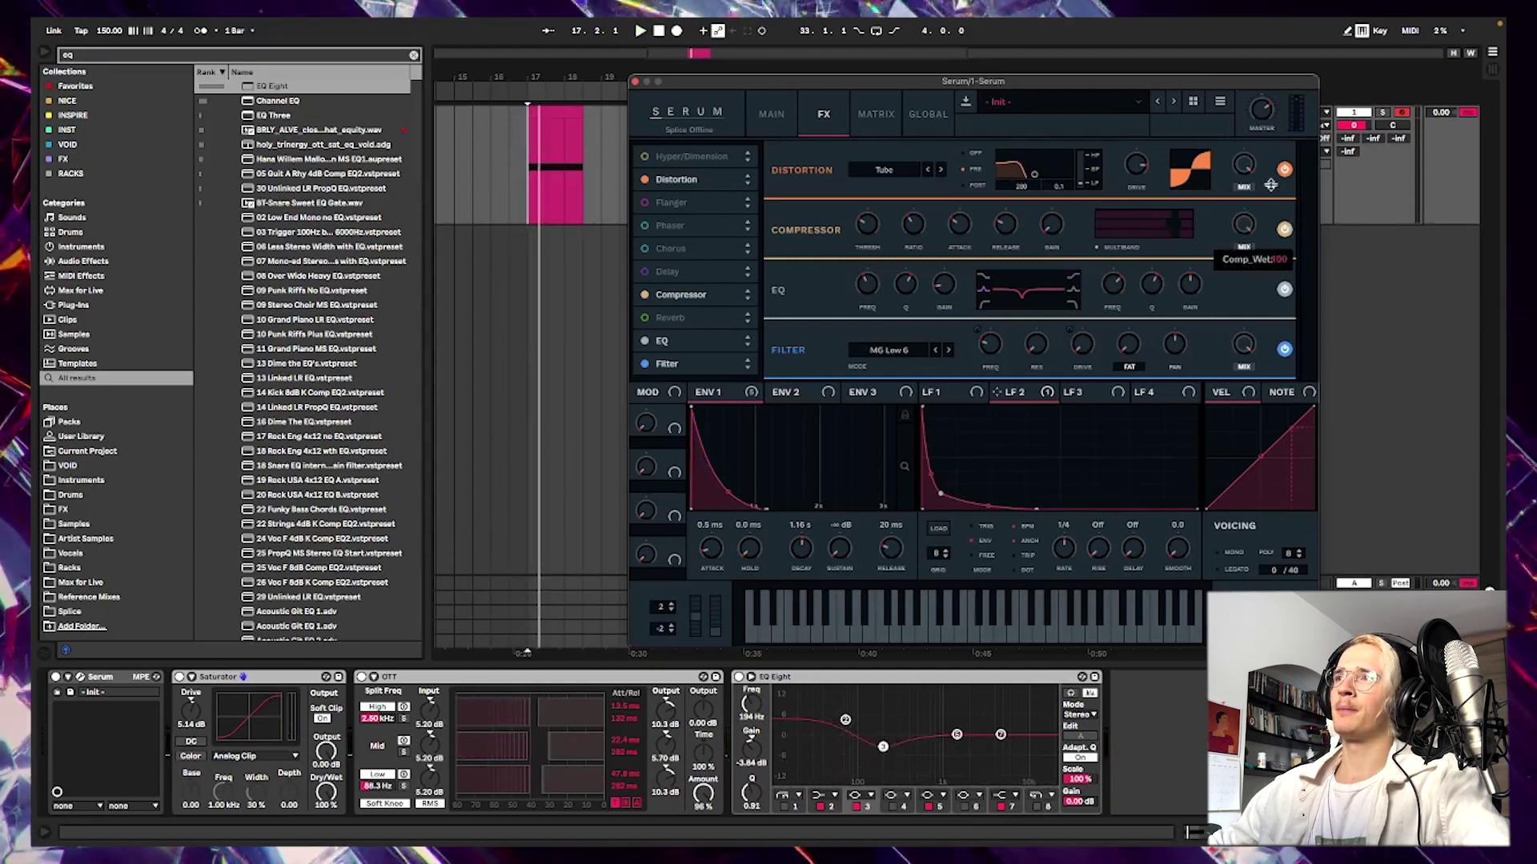
pyautogui.moveTo(696, 305); pyautogui.dragTo(696, 320)
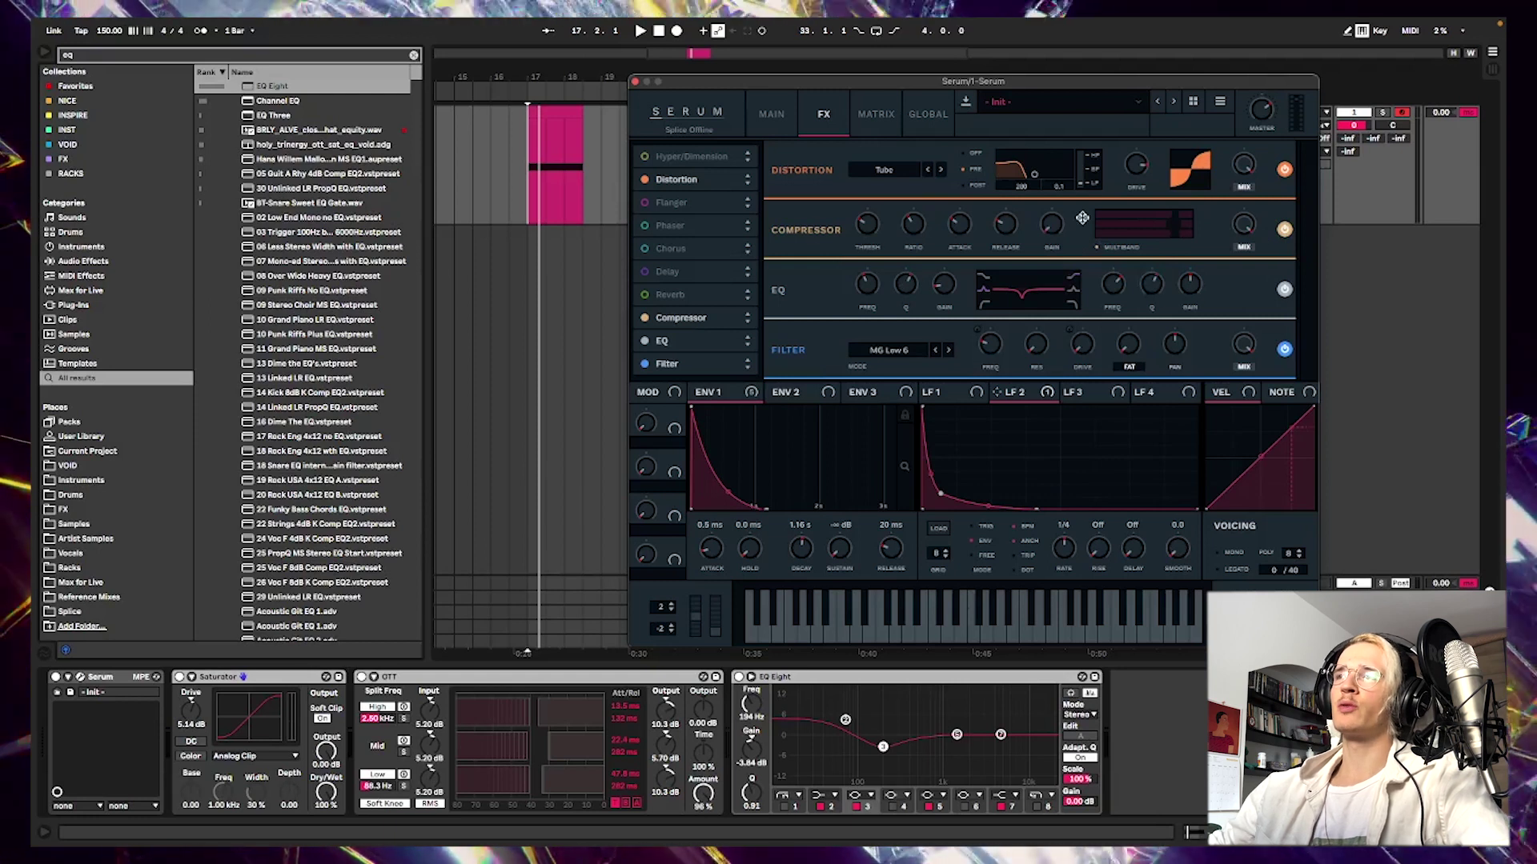
pyautogui.moveTo(1244, 224); pyautogui.dragTo(1230, 325)
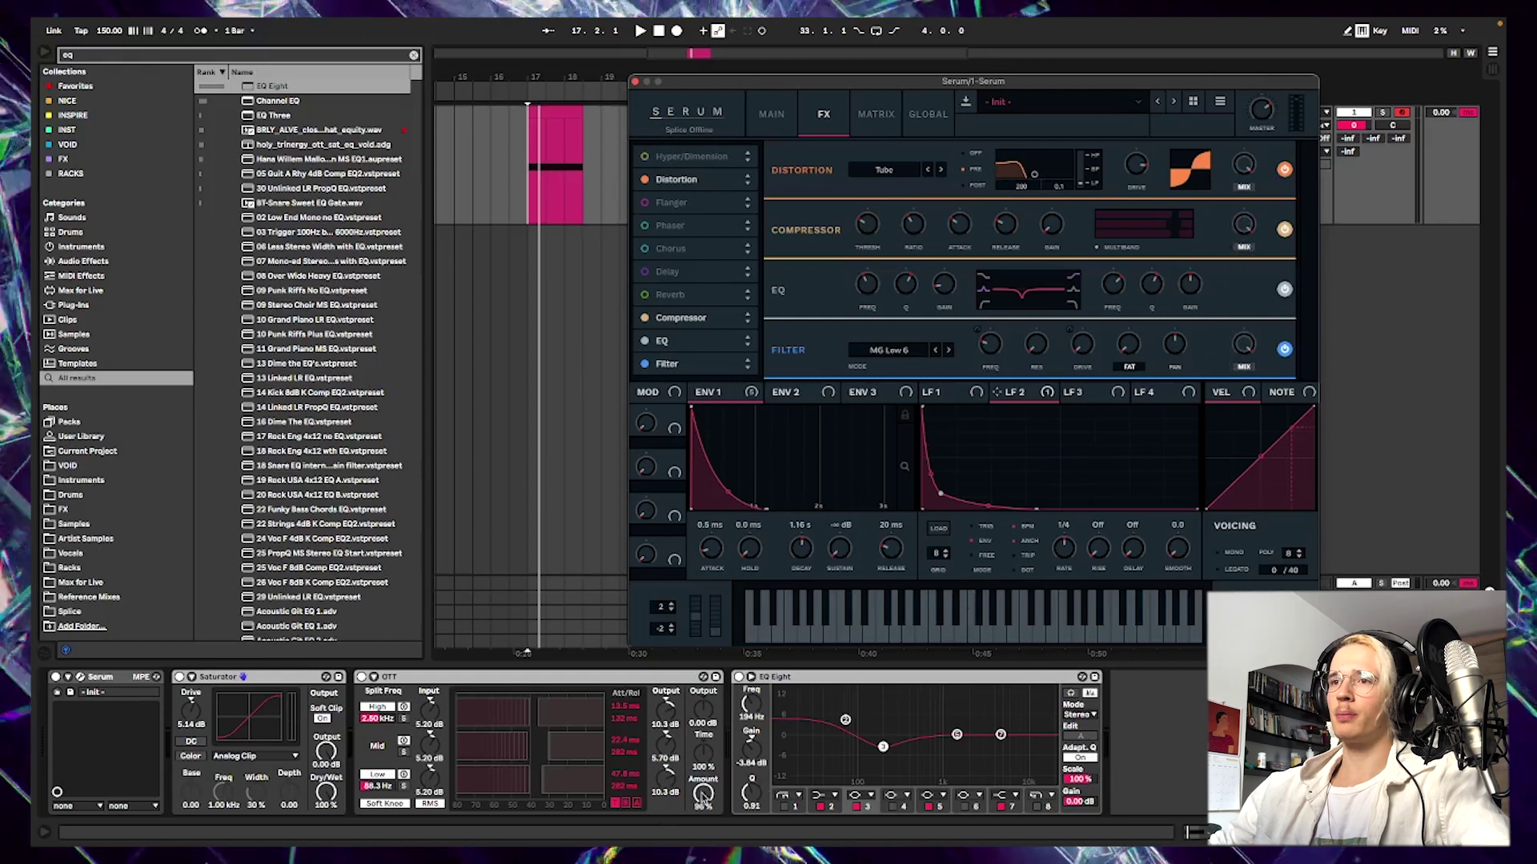
pyautogui.moveTo(703, 795); pyautogui.dragTo(703, 788)
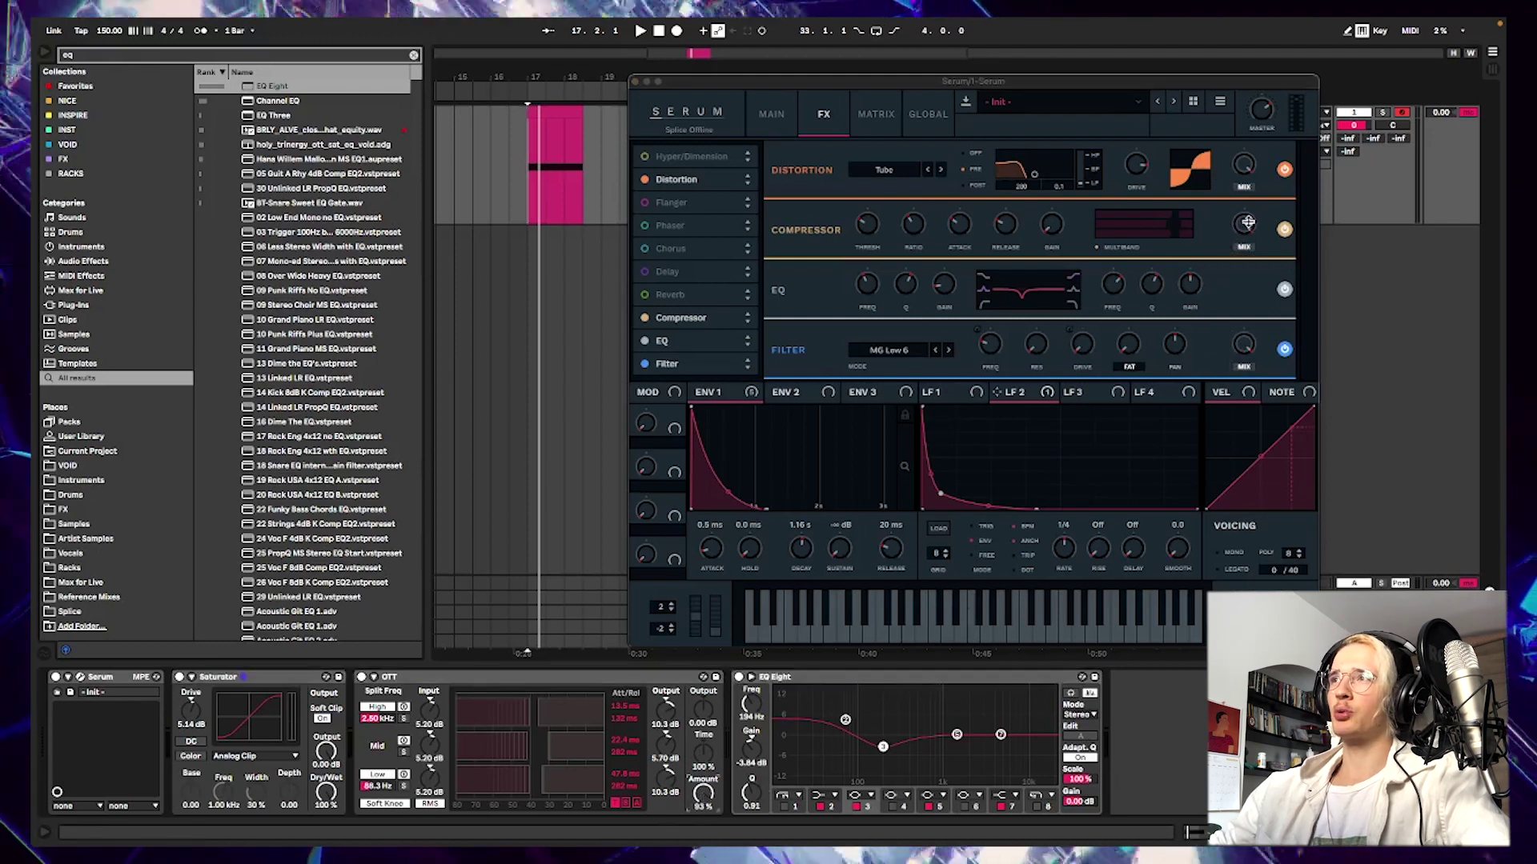
pyautogui.moveTo(1247, 222); pyautogui.dragTo(1249, 244)
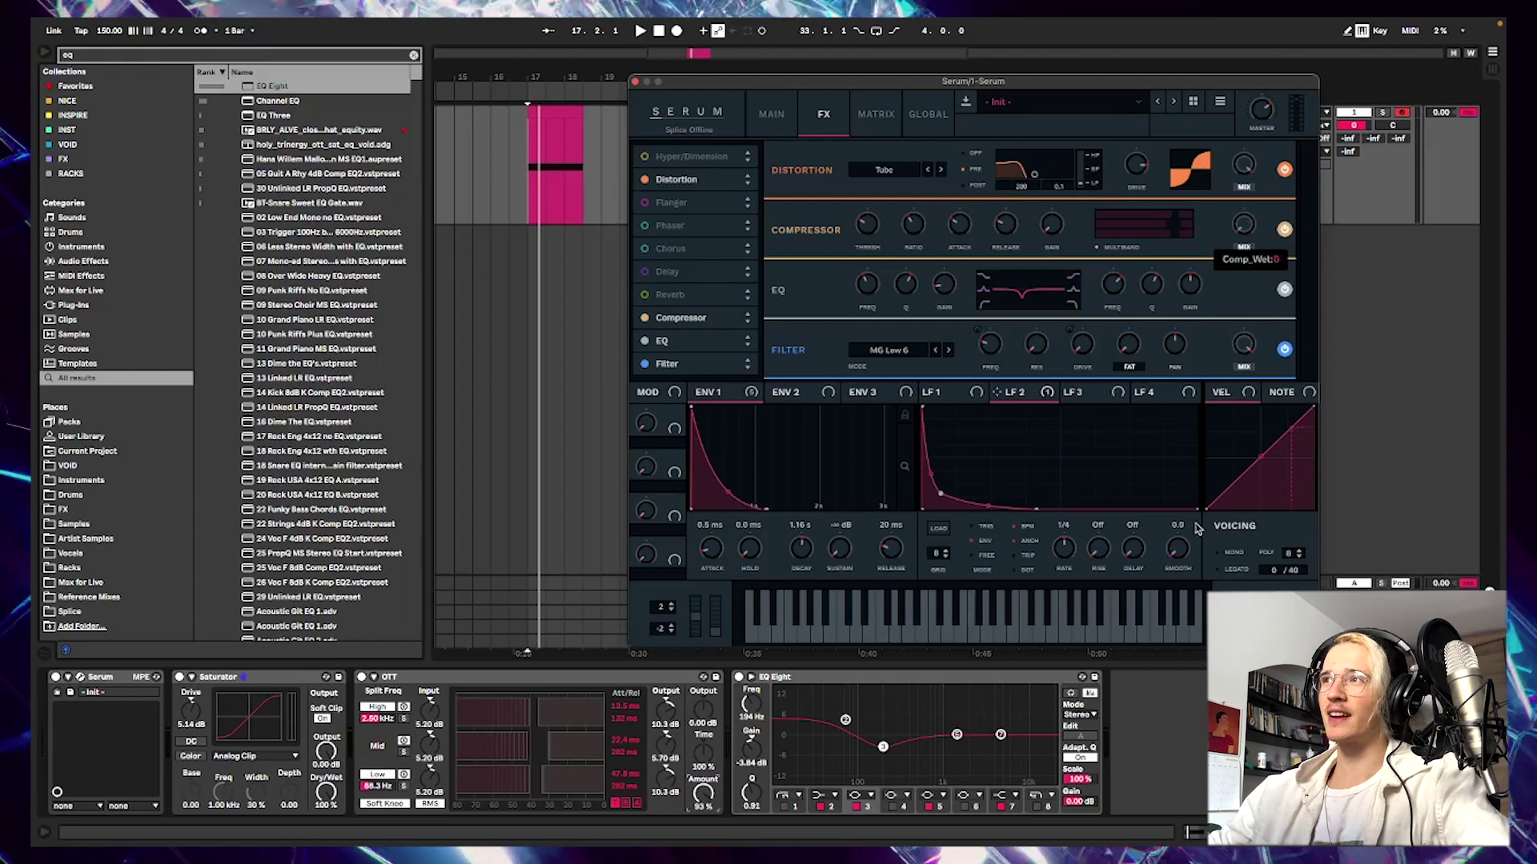
pyautogui.press('space')
pyautogui.moveTo(1243, 114); pyautogui.dragTo(1244, 290)
pyautogui.press('space')
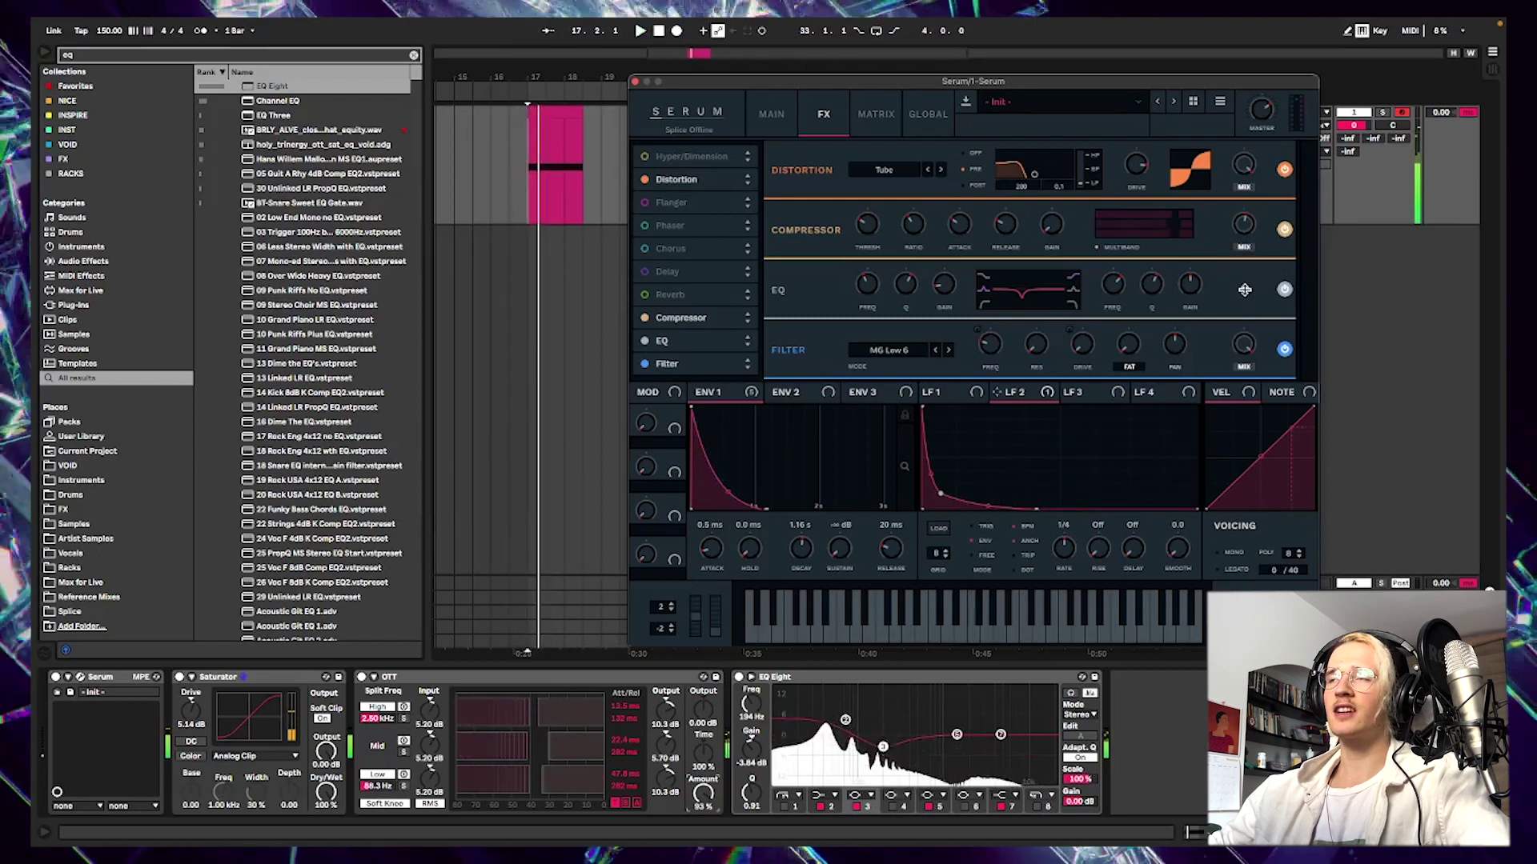
pyautogui.press('space')
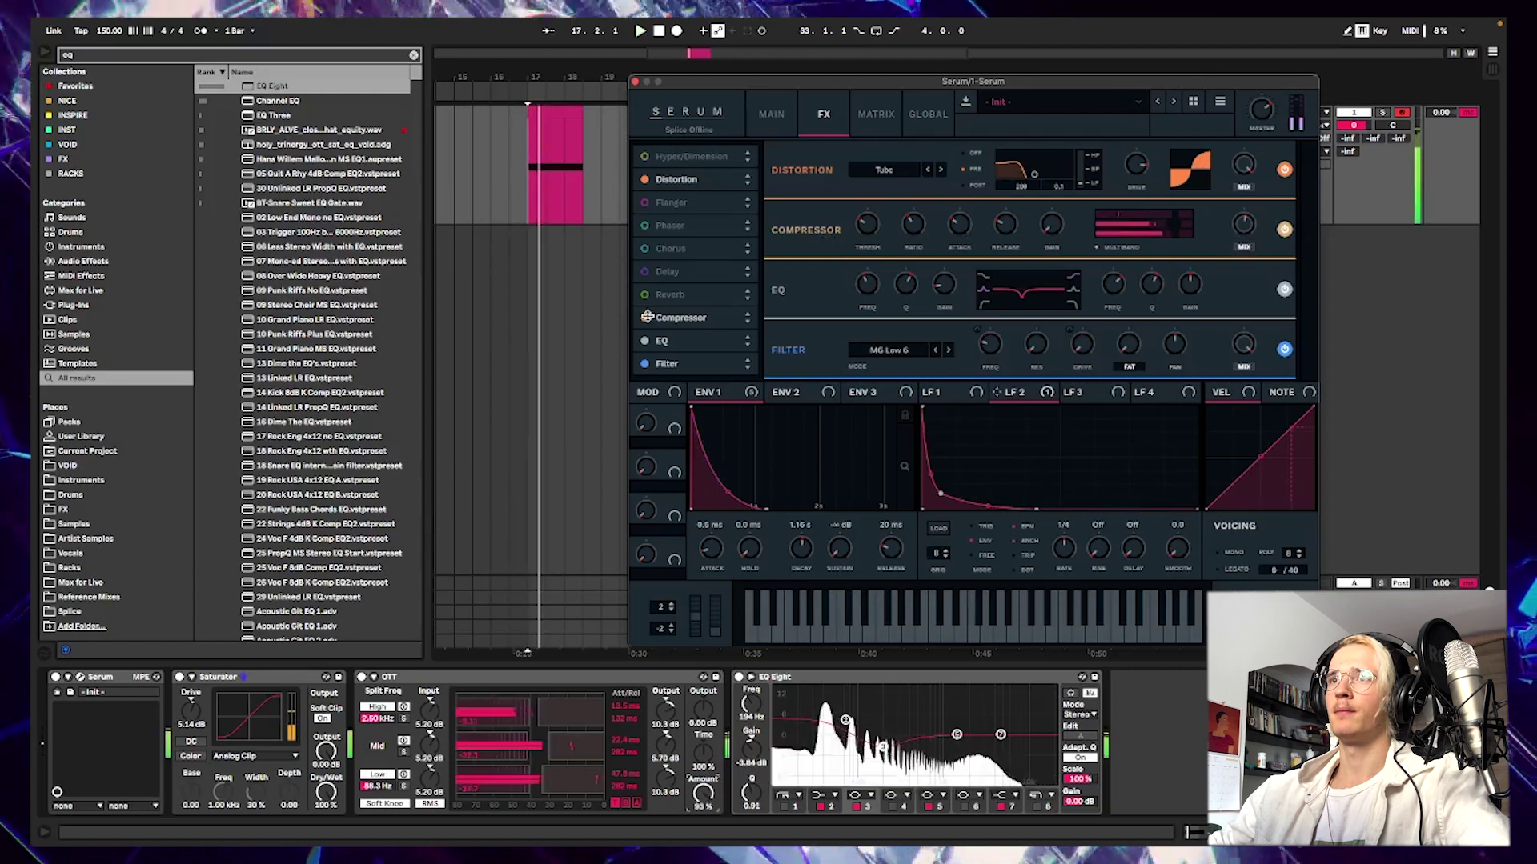
pyautogui.click(645, 317)
pyautogui.click(645, 317)
pyautogui.press('space')
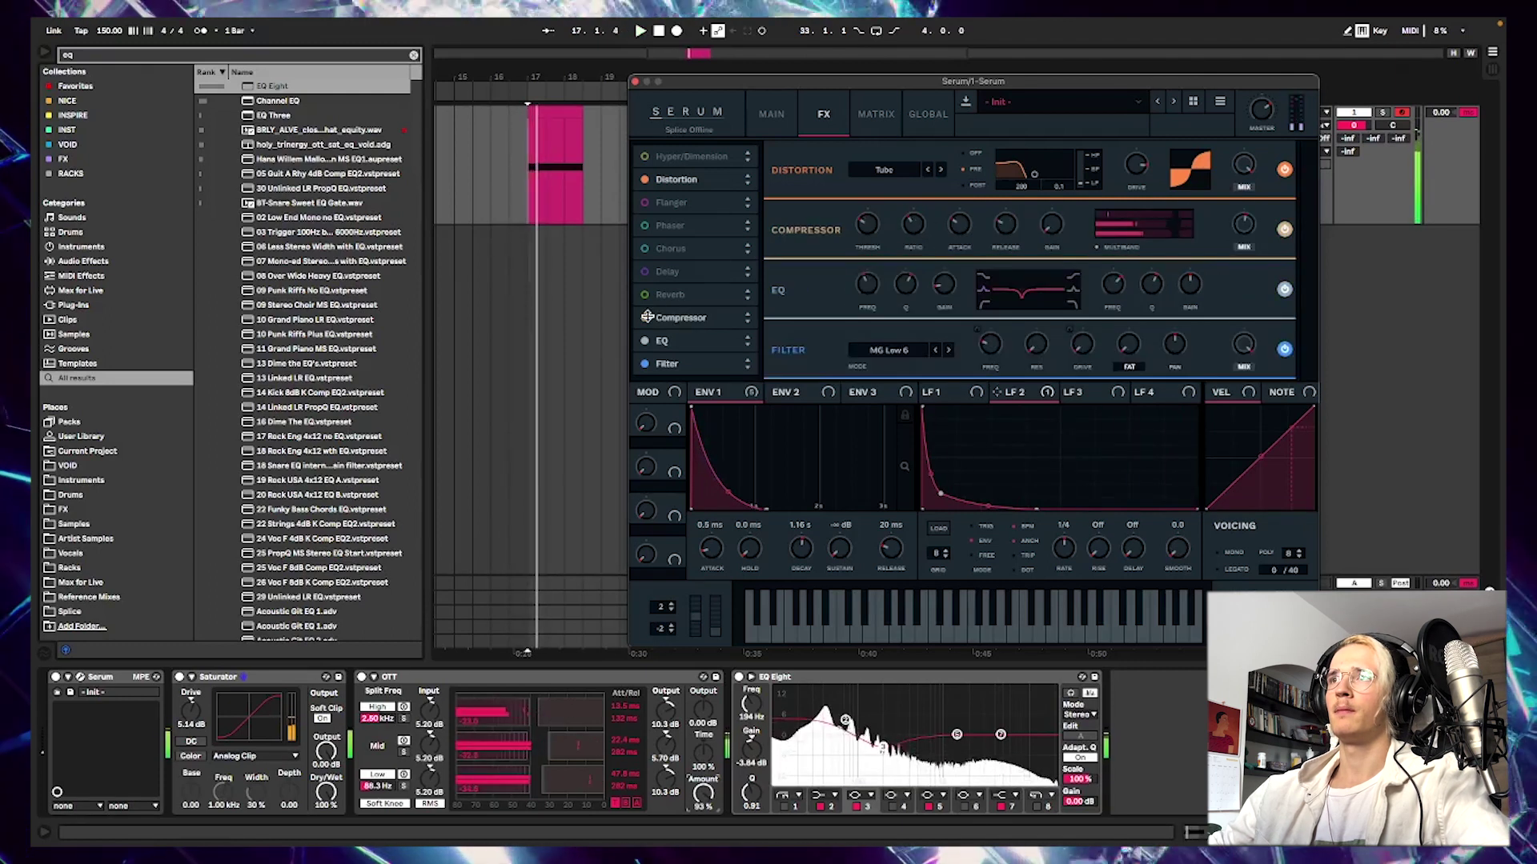
pyautogui.press('space')
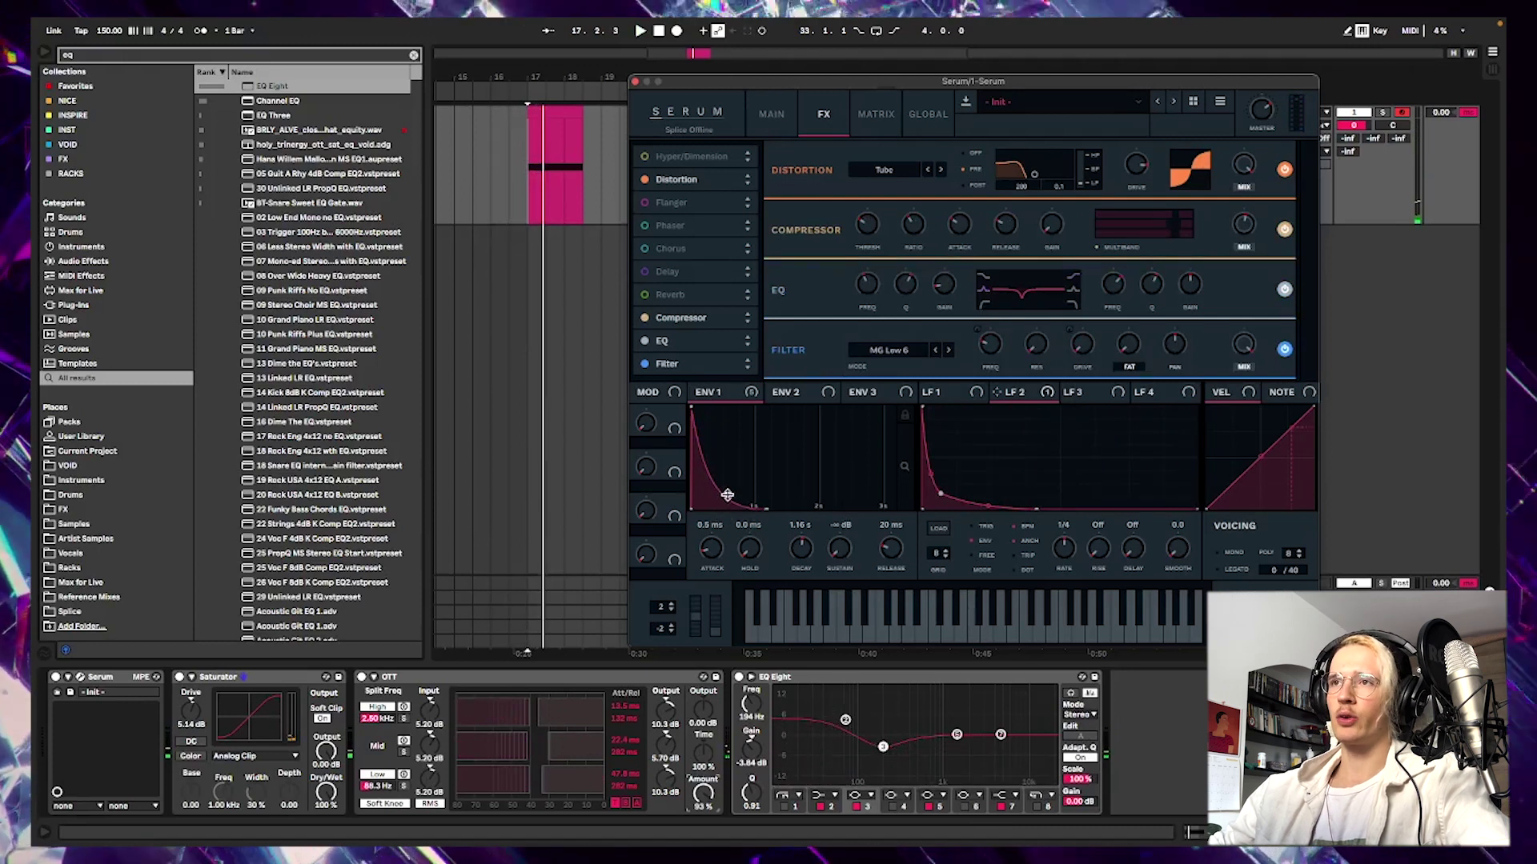
# - Audition the bass, then set Serum's pitch bend range to 24 semitones up and 24 down
pyautogui.press('space')
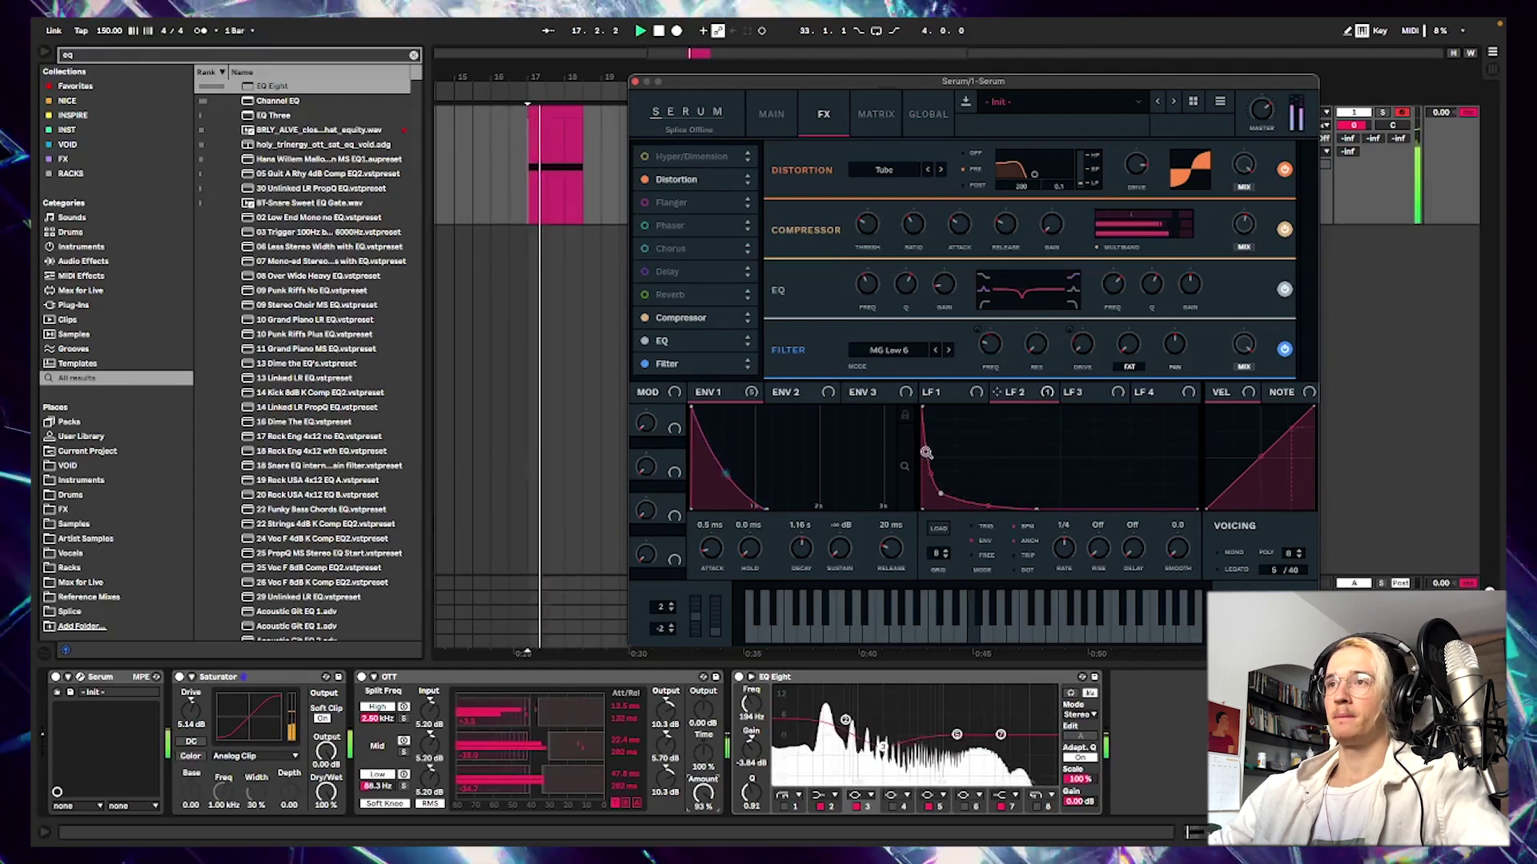
pyautogui.click(771, 114)
pyautogui.click(819, 118)
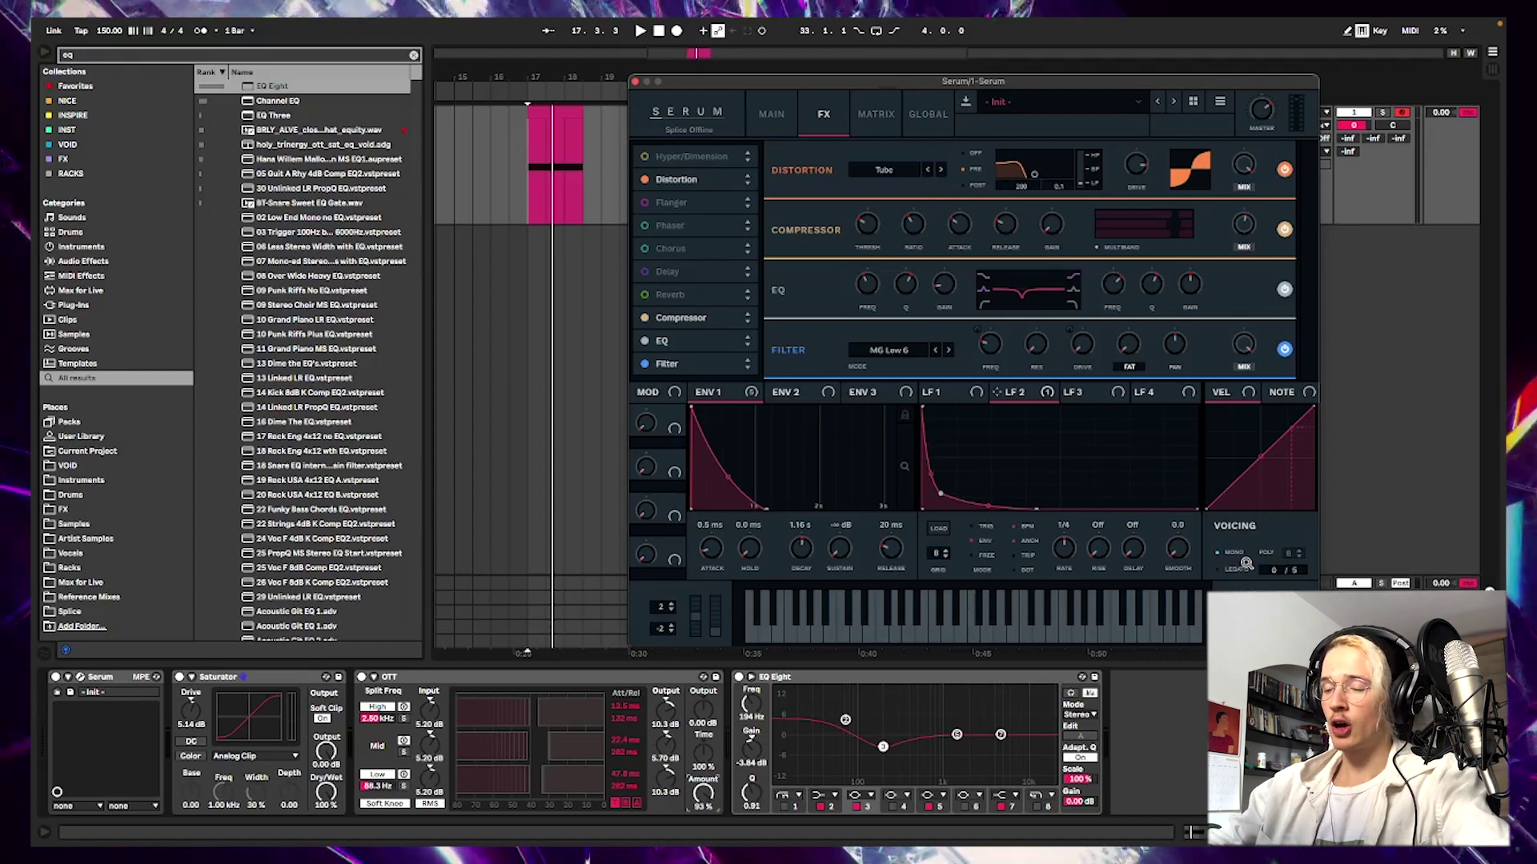
pyautogui.press('f')
pyautogui.press('f')
pyautogui.press('f')
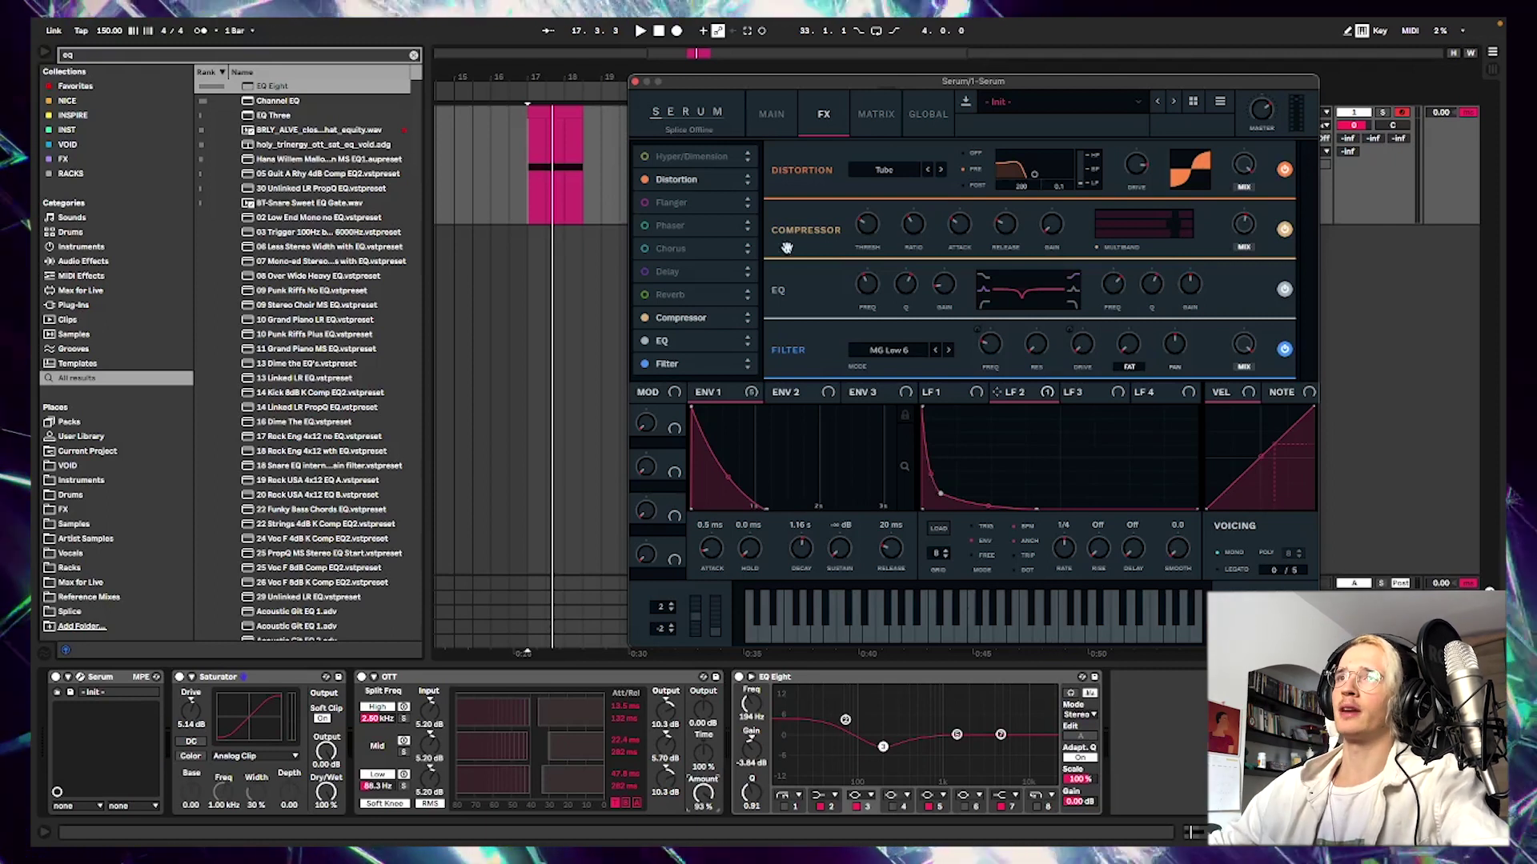
pyautogui.click(767, 114)
pyautogui.moveTo(661, 638); pyautogui.dragTo(664, 657)
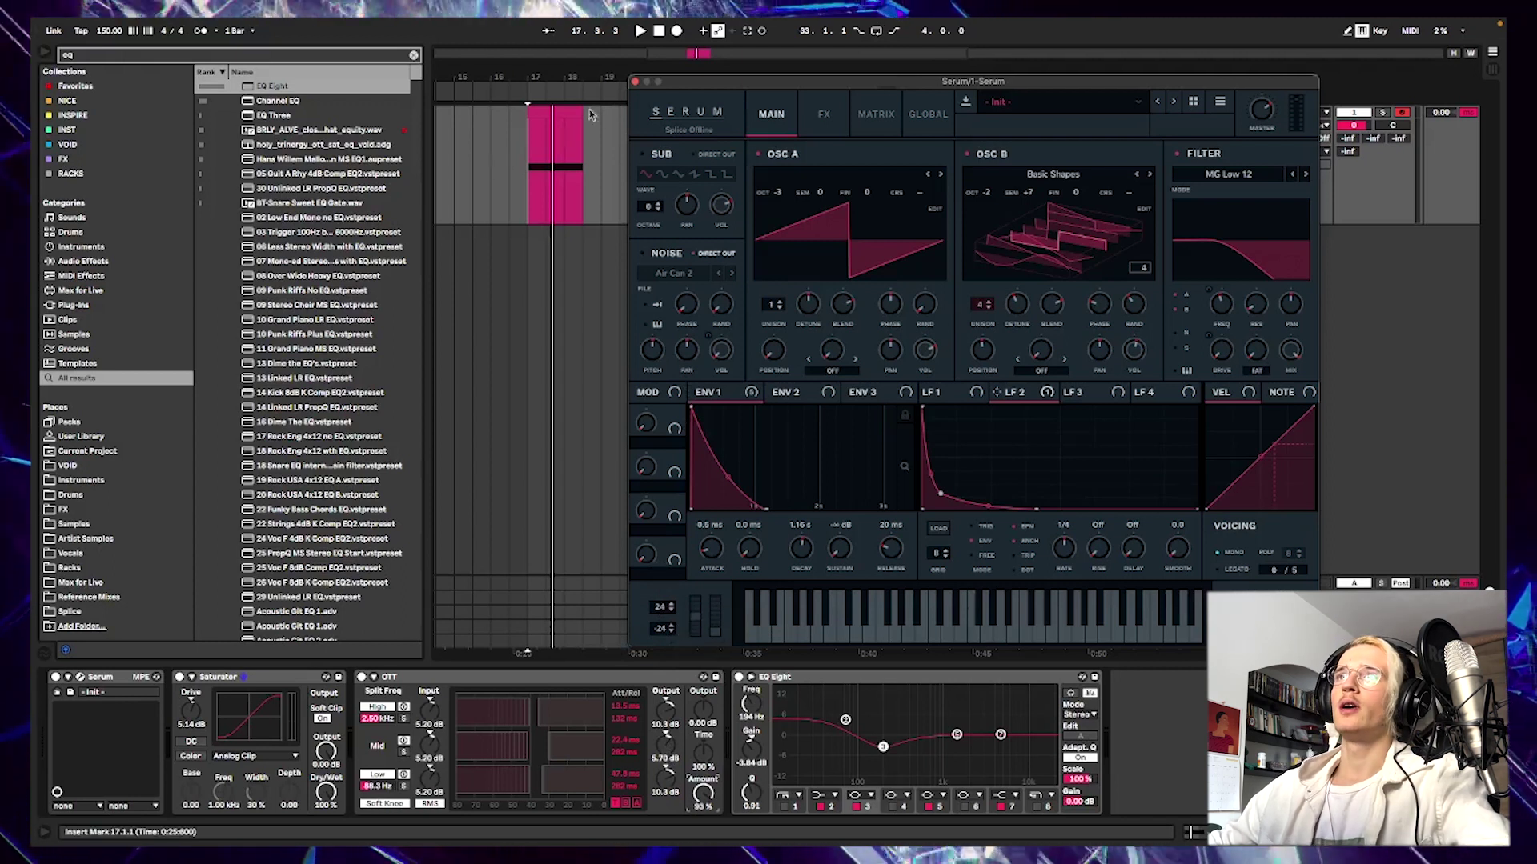
# - Move Serum aside, select bars 17 to 21 around the bass clip, and replay that selection
pyautogui.moveTo(679, 84)
pyautogui.mouseDown()
pyautogui.moveTo(692, 130)
pyautogui.moveTo(804, 155)
pyautogui.mouseUp()
pyautogui.click(589, 143)
pyautogui.click(560, 113)
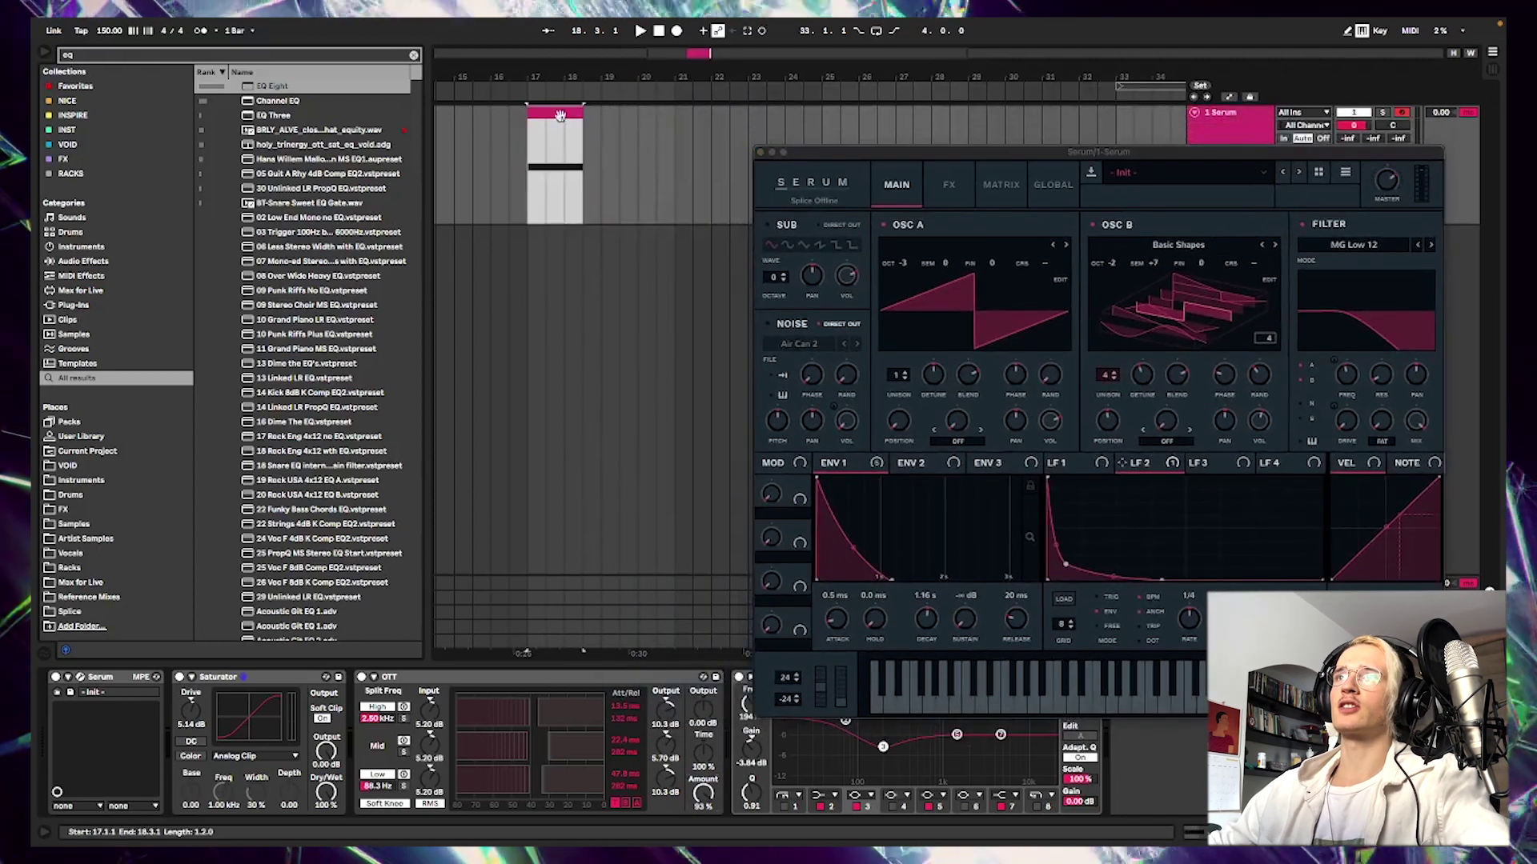
pyautogui.keyDown('shift'); pyautogui.click(673, 136); pyautogui.keyUp('shift')
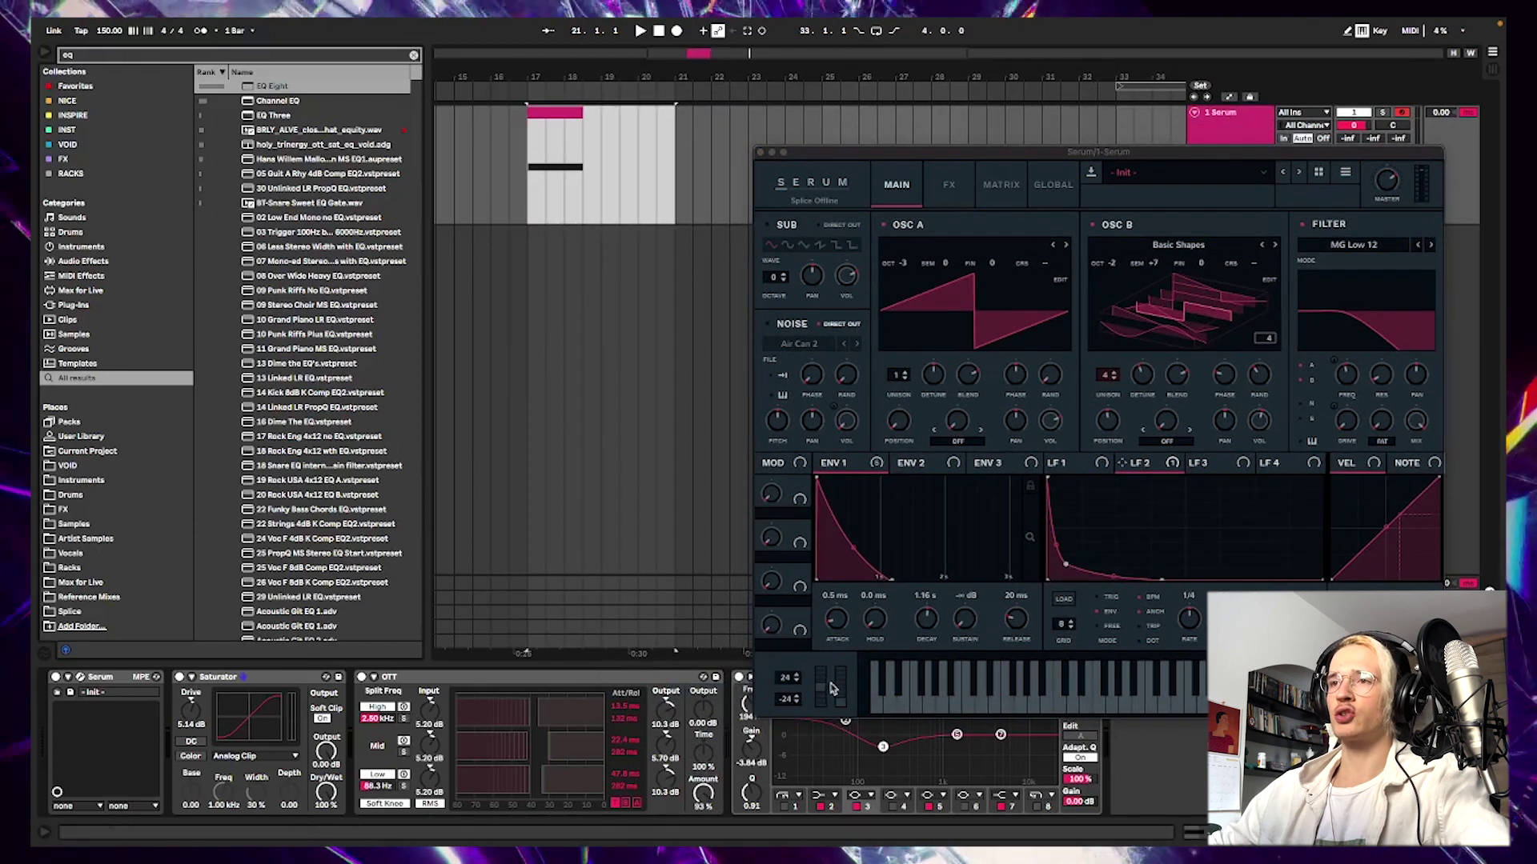
pyautogui.press('space')
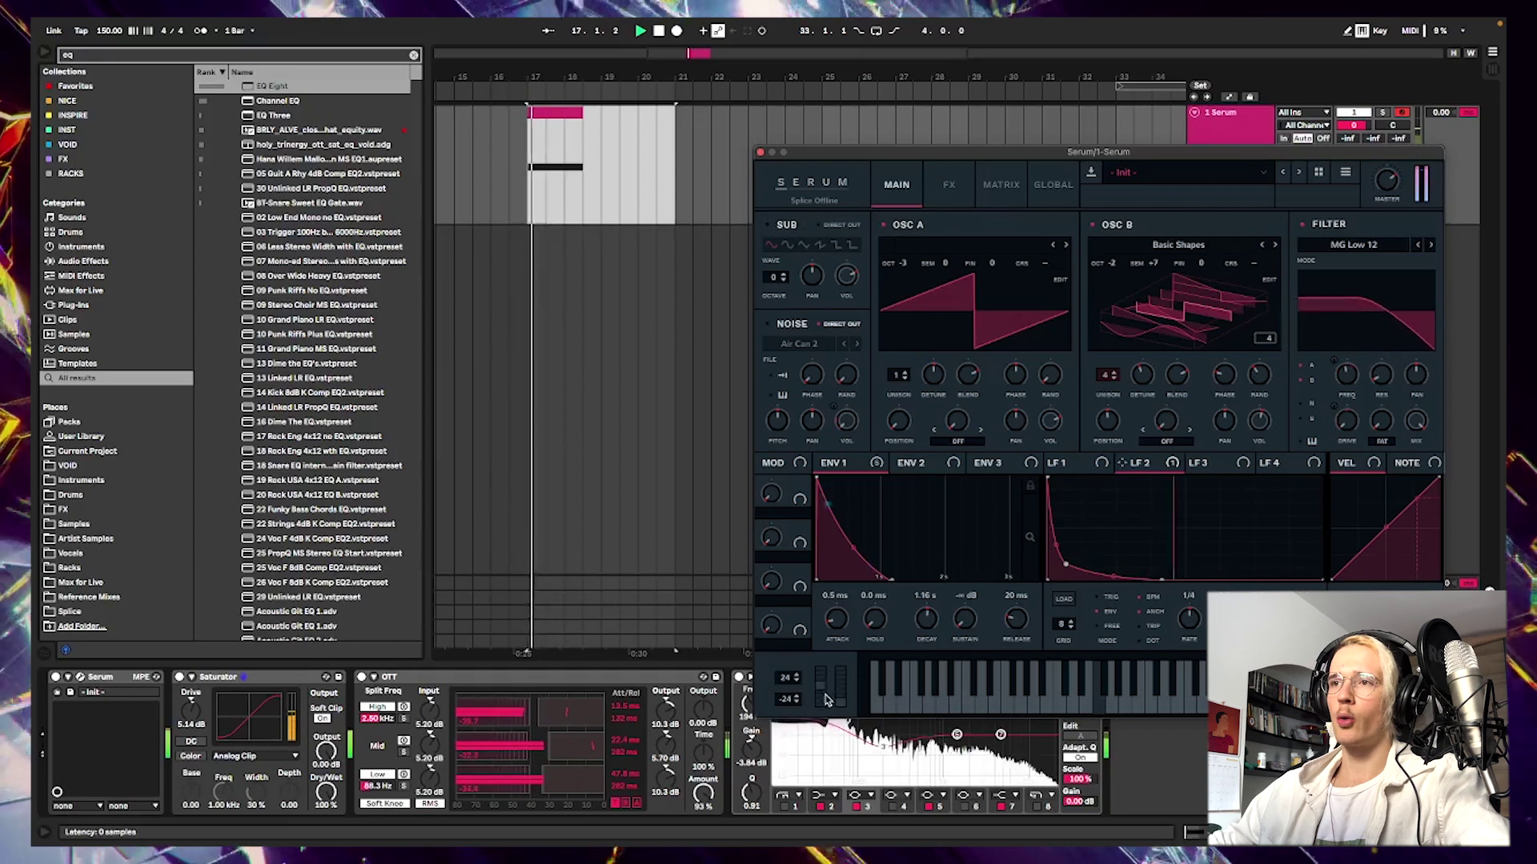
pyautogui.press('space')
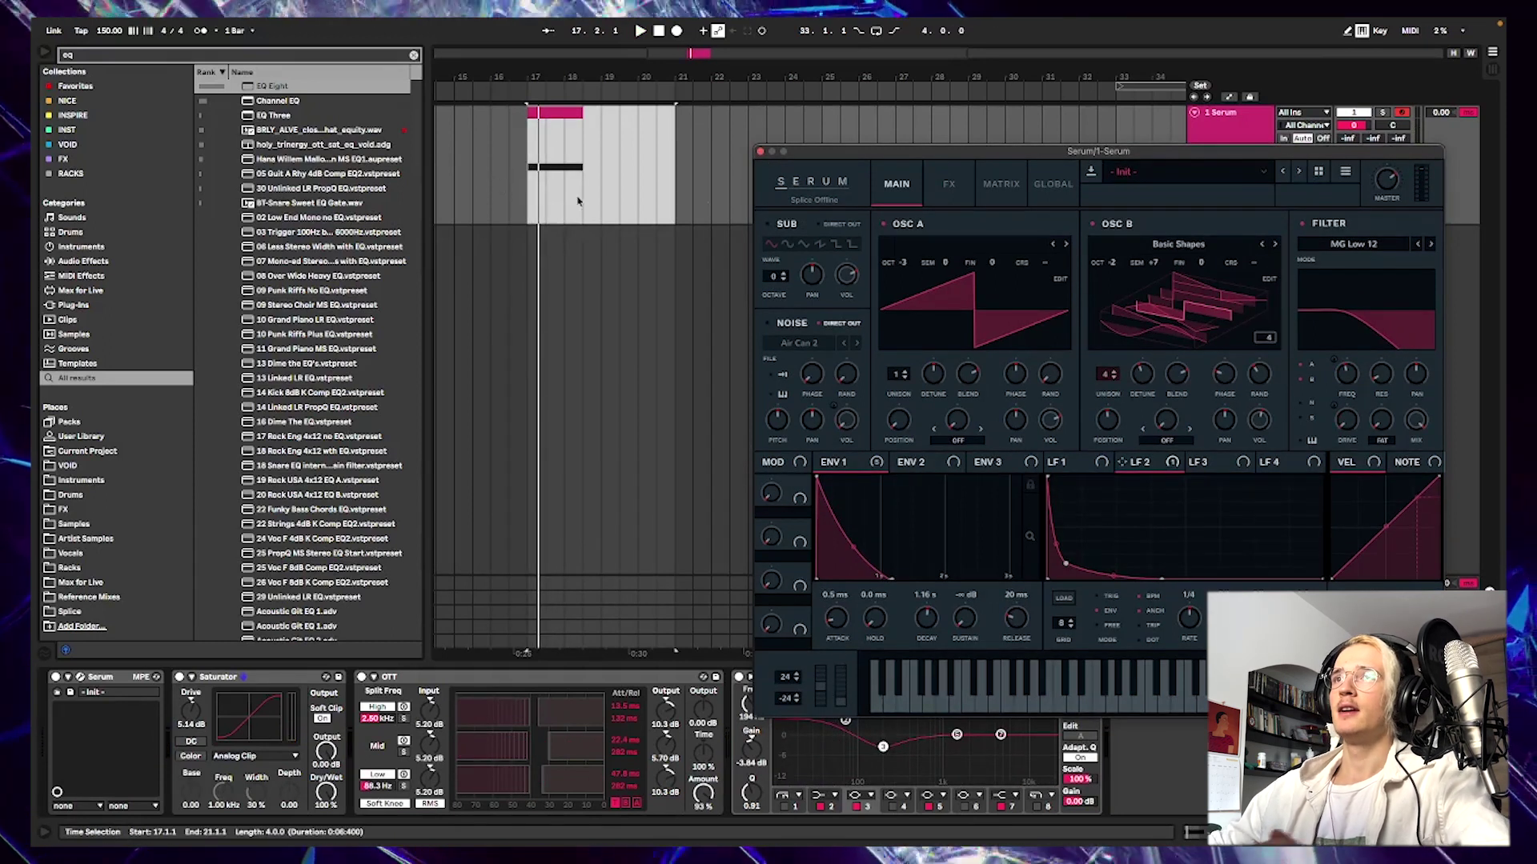
pyautogui.press('space')
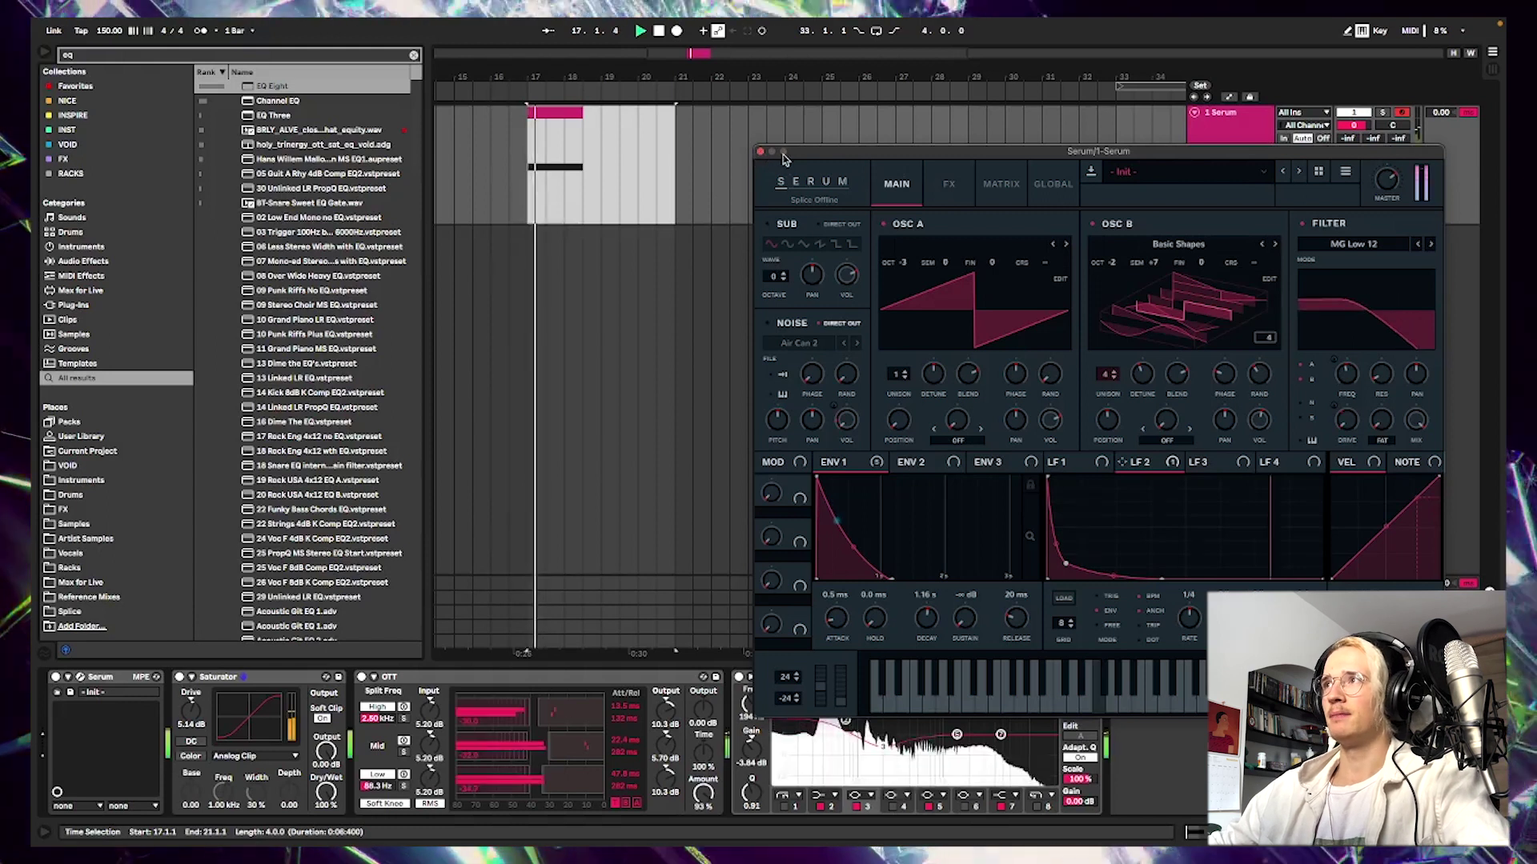
pyautogui.press('space')
pyautogui.press('space')
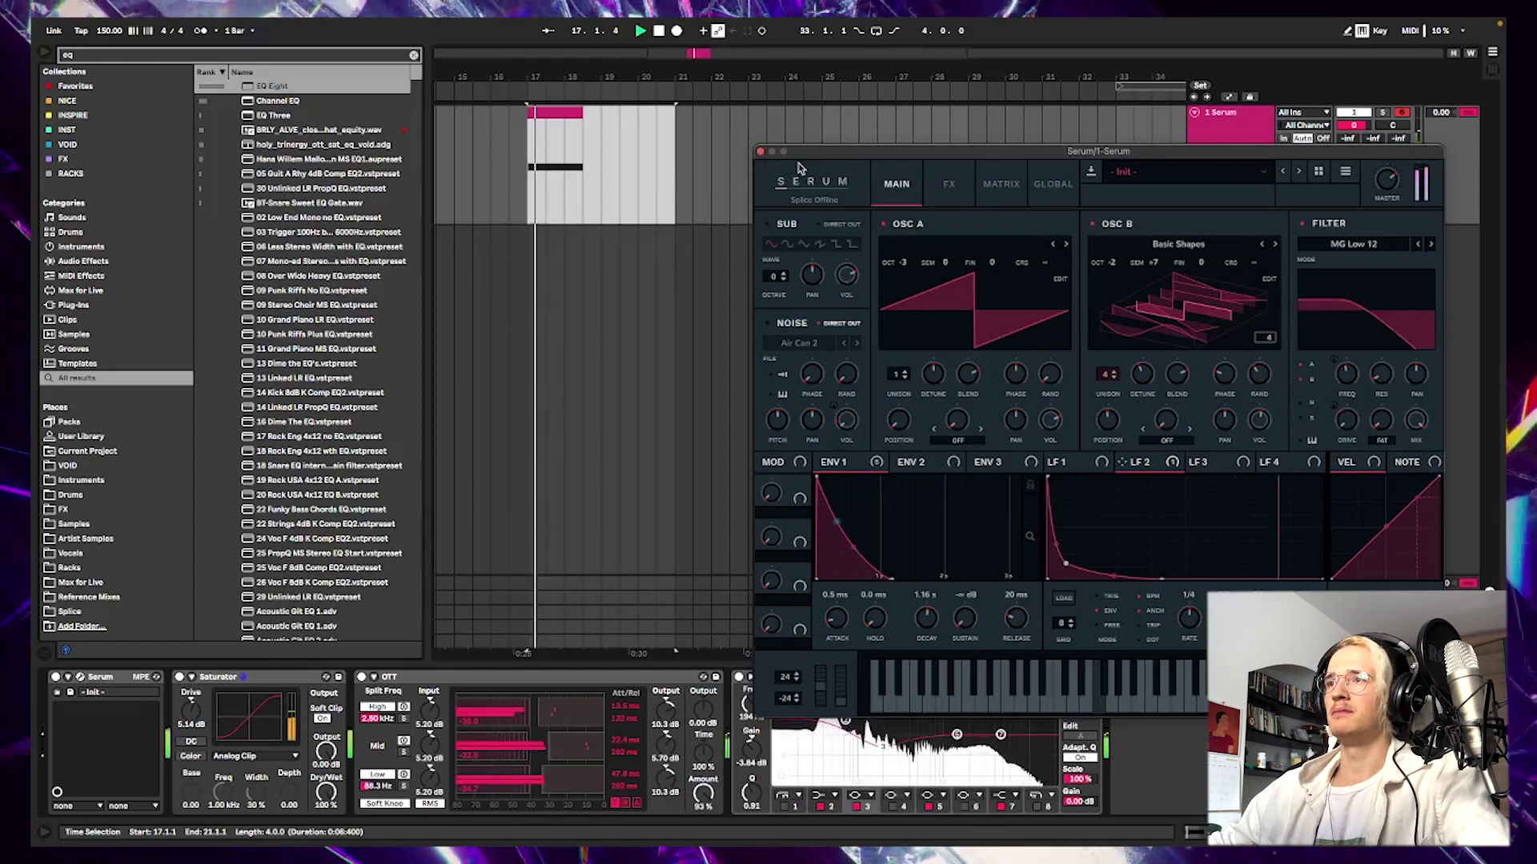
pyautogui.press('space')
pyautogui.press('space')
pyautogui.press('space')
pyautogui.press('space')
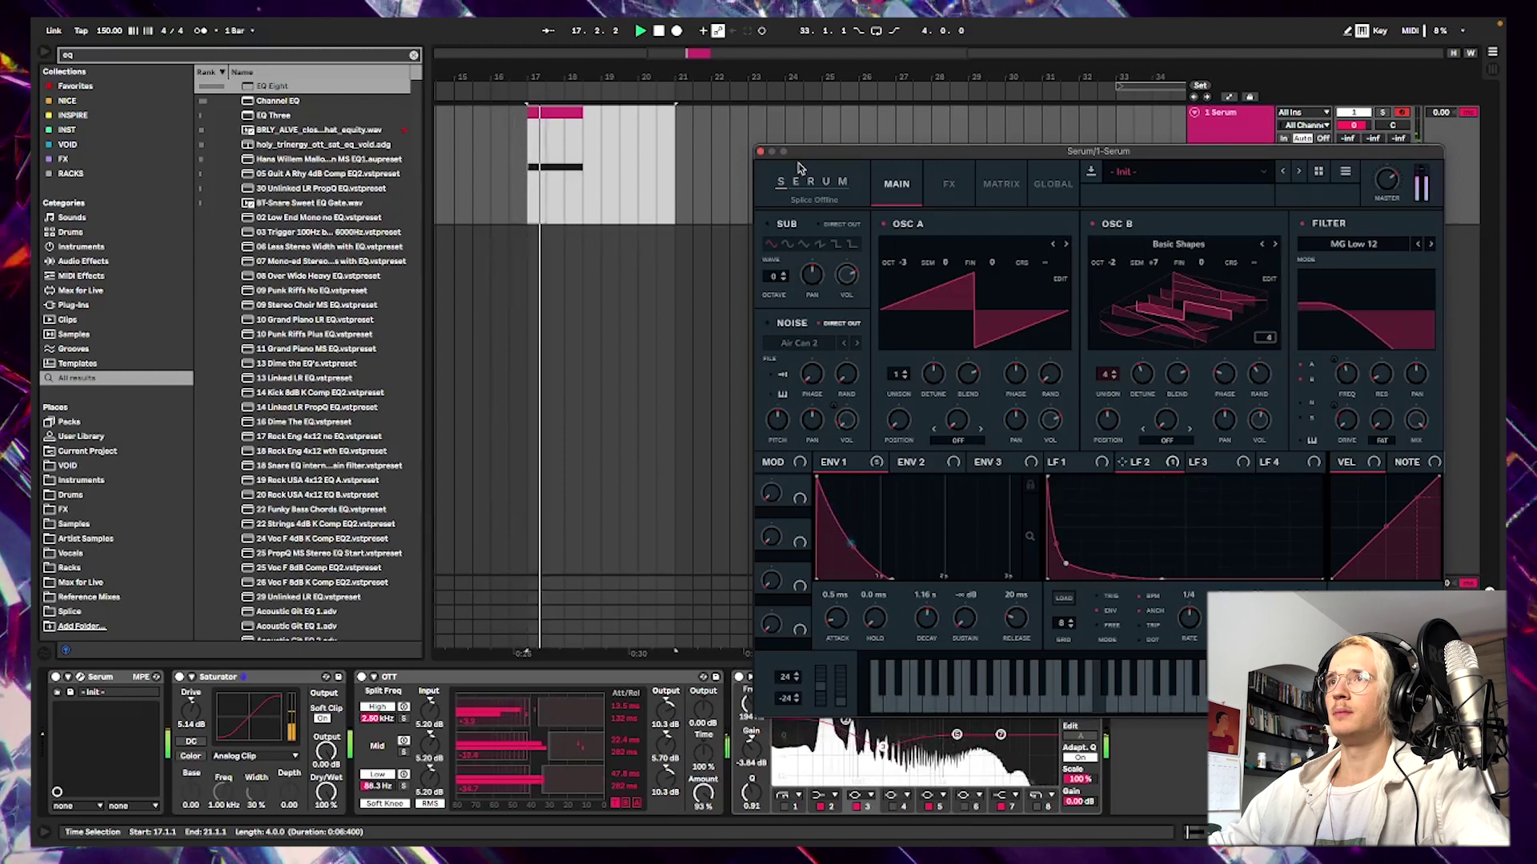
pyautogui.press('space')
pyautogui.press('space')
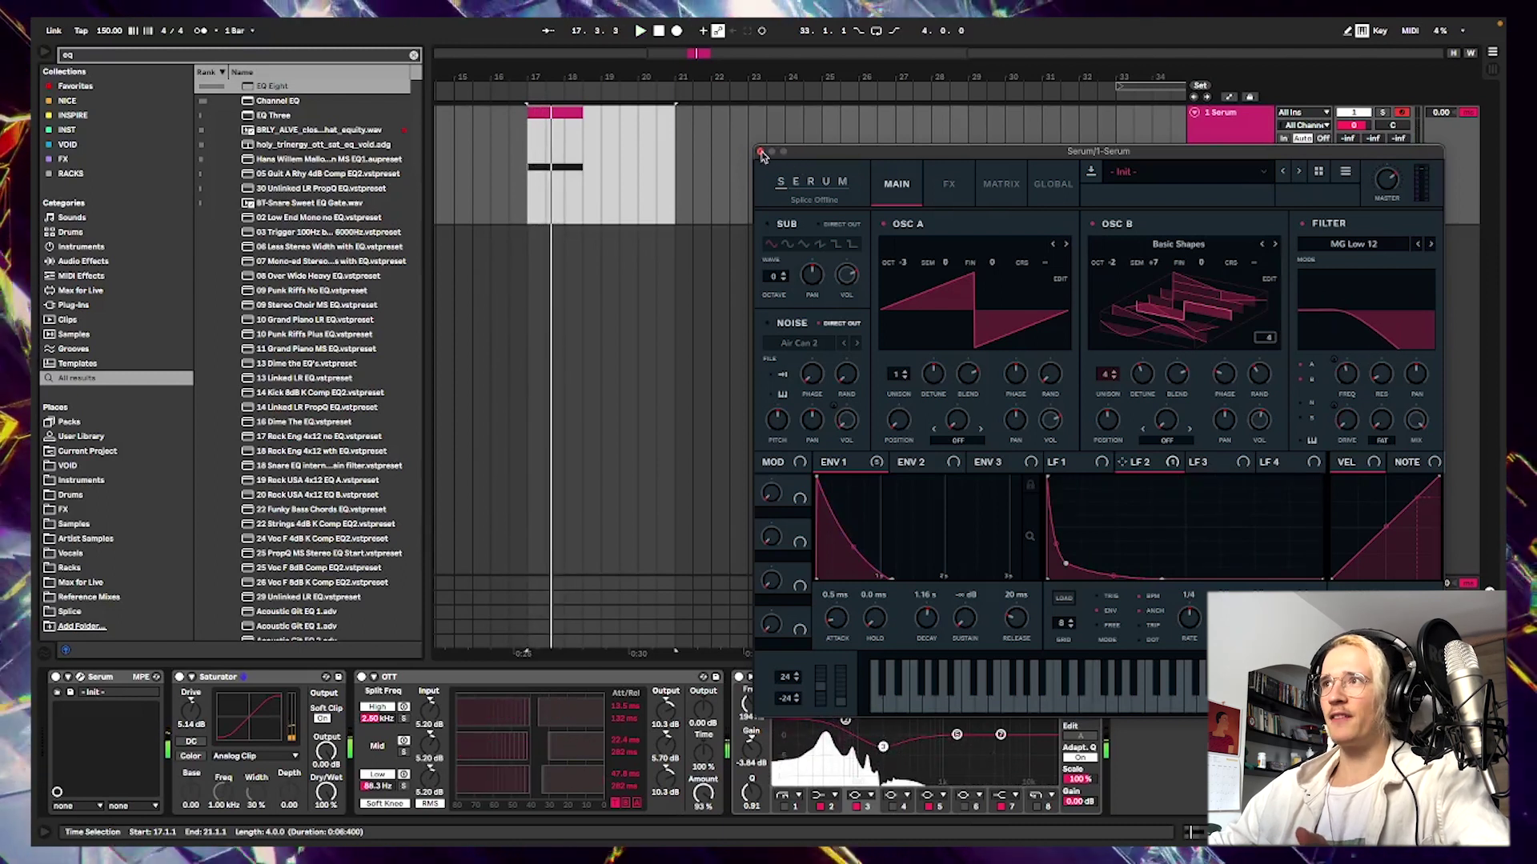
pyautogui.click(761, 156)
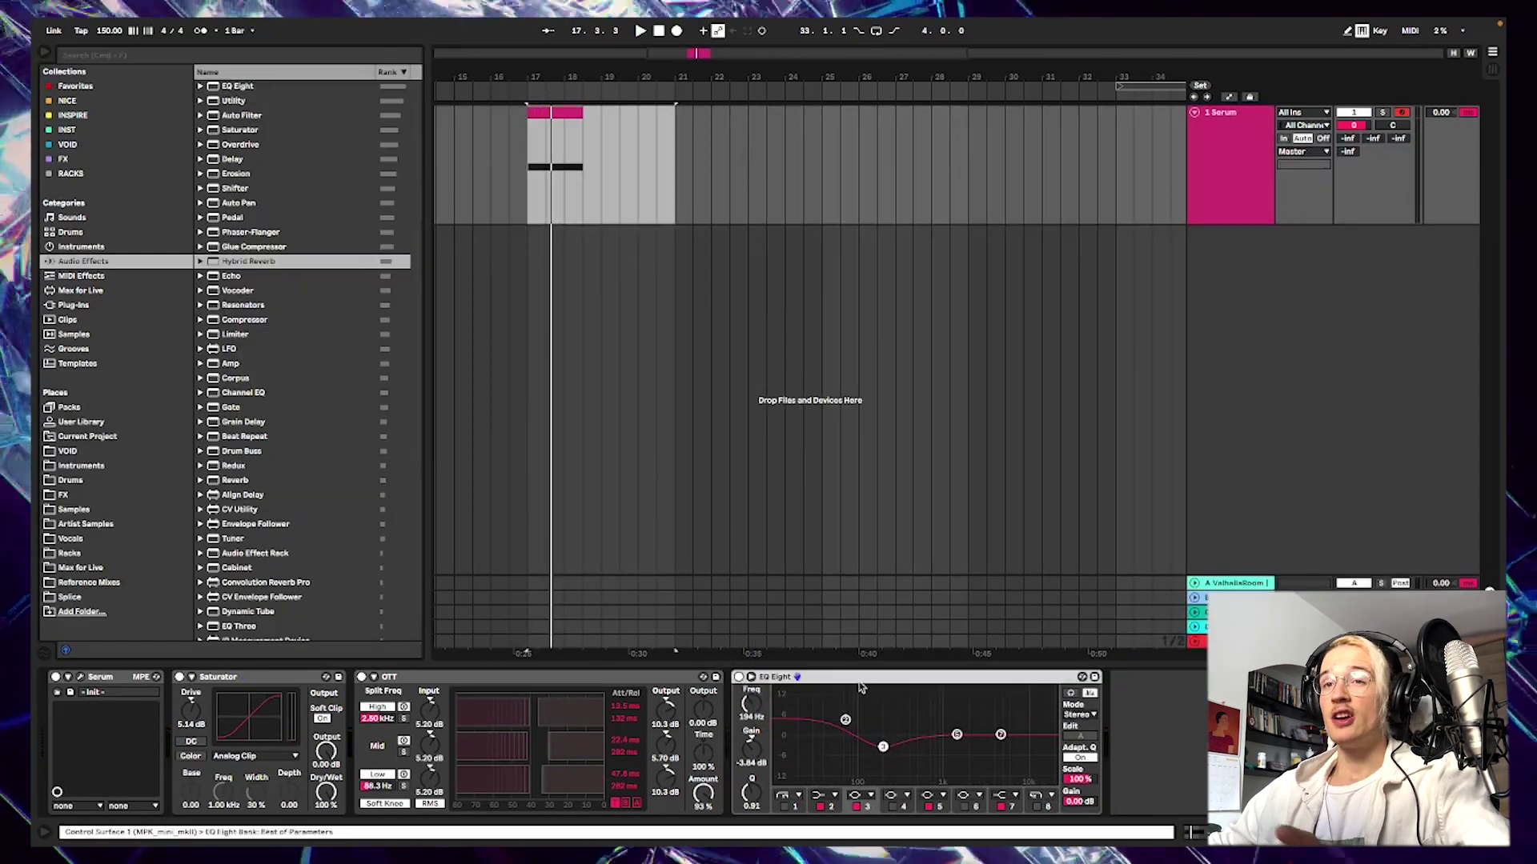
pyautogui.click(237, 690)
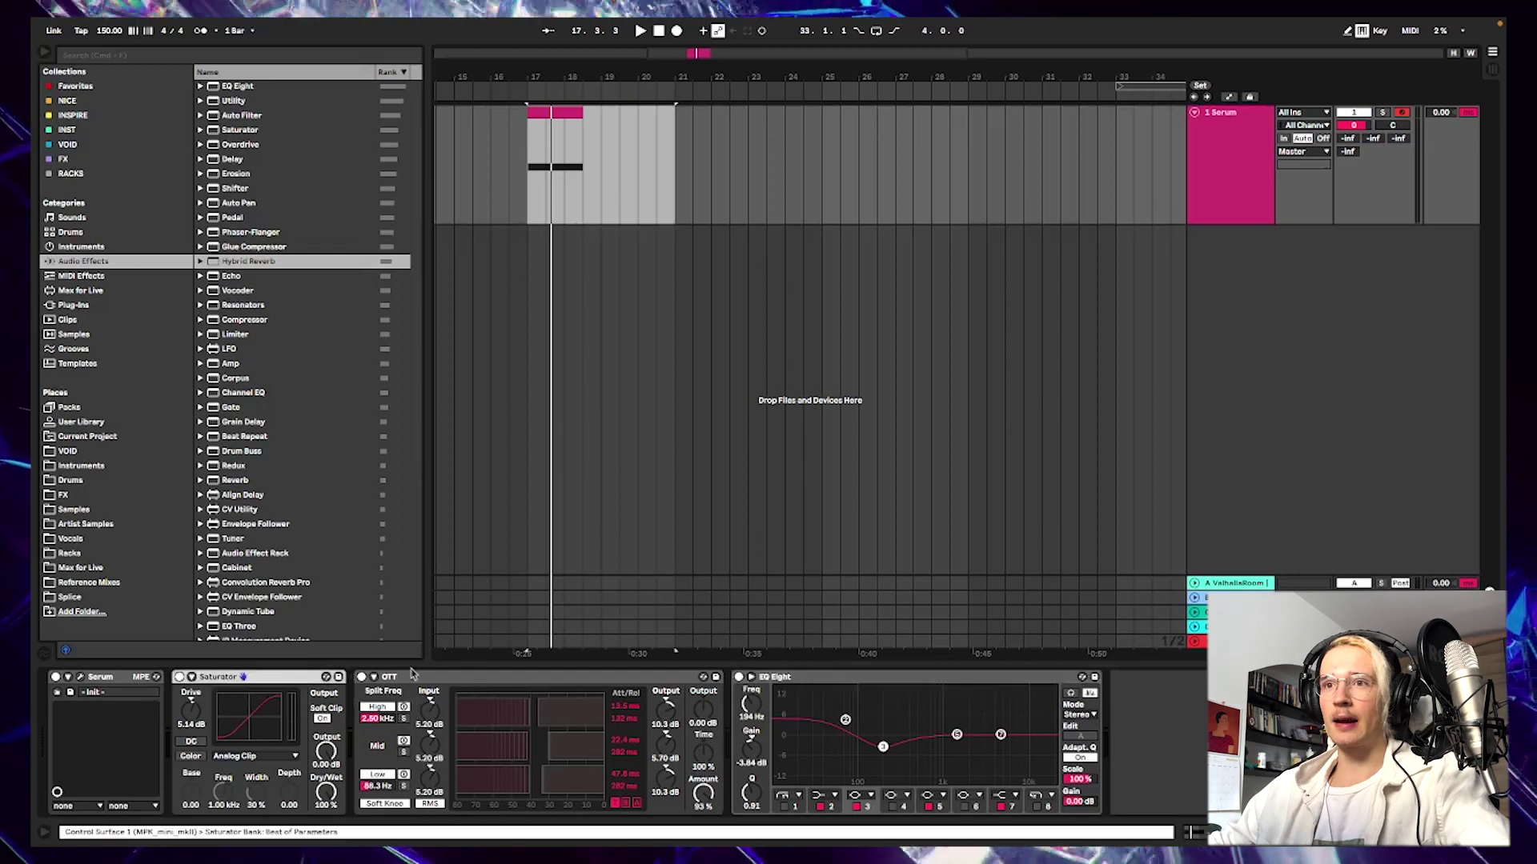
pyautogui.click(472, 676)
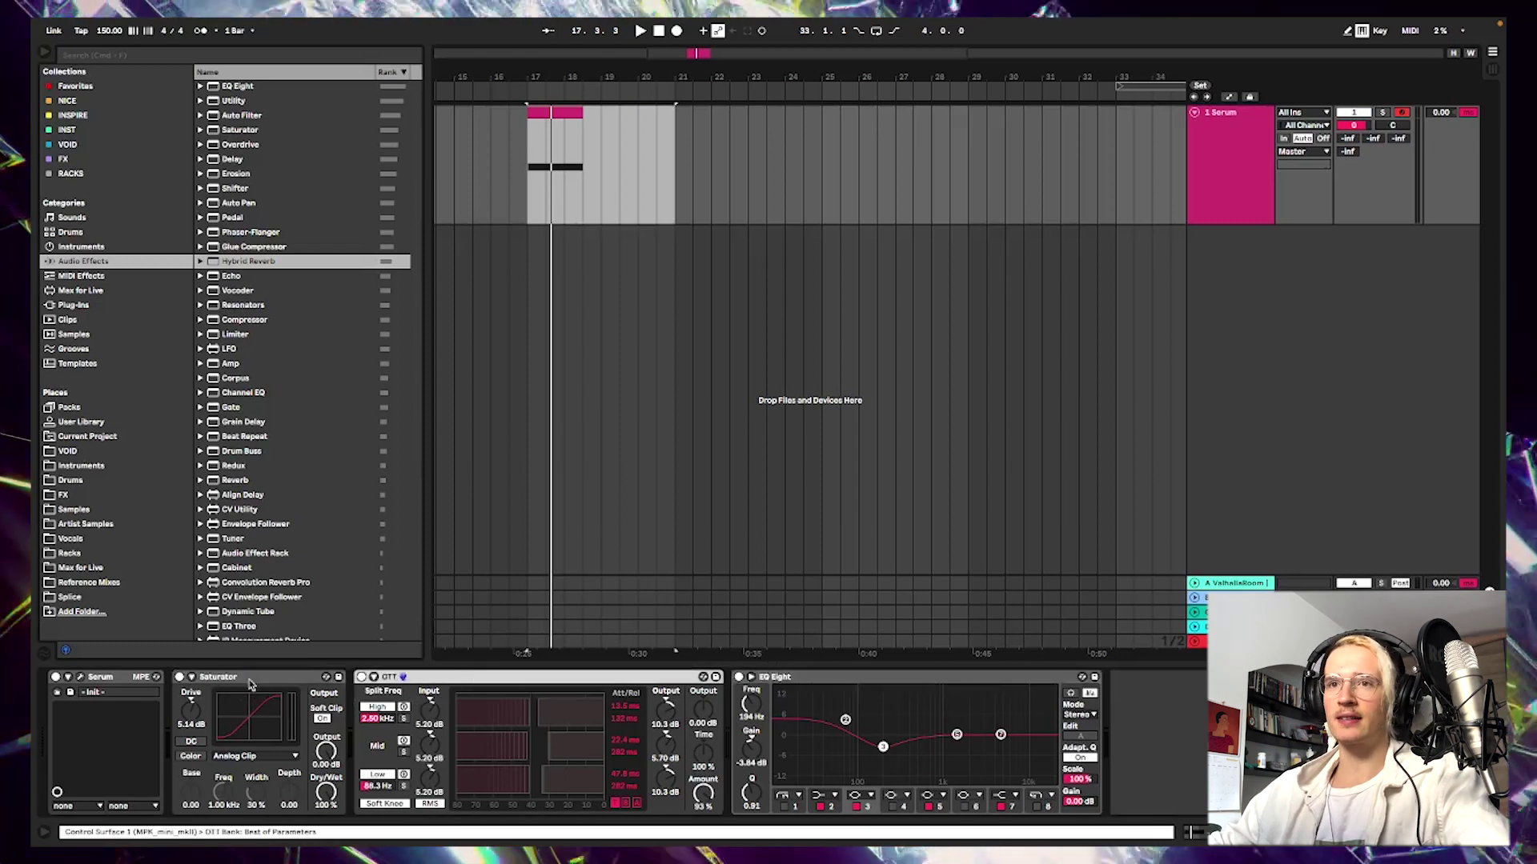
pyautogui.click(240, 680)
pyautogui.click(438, 679)
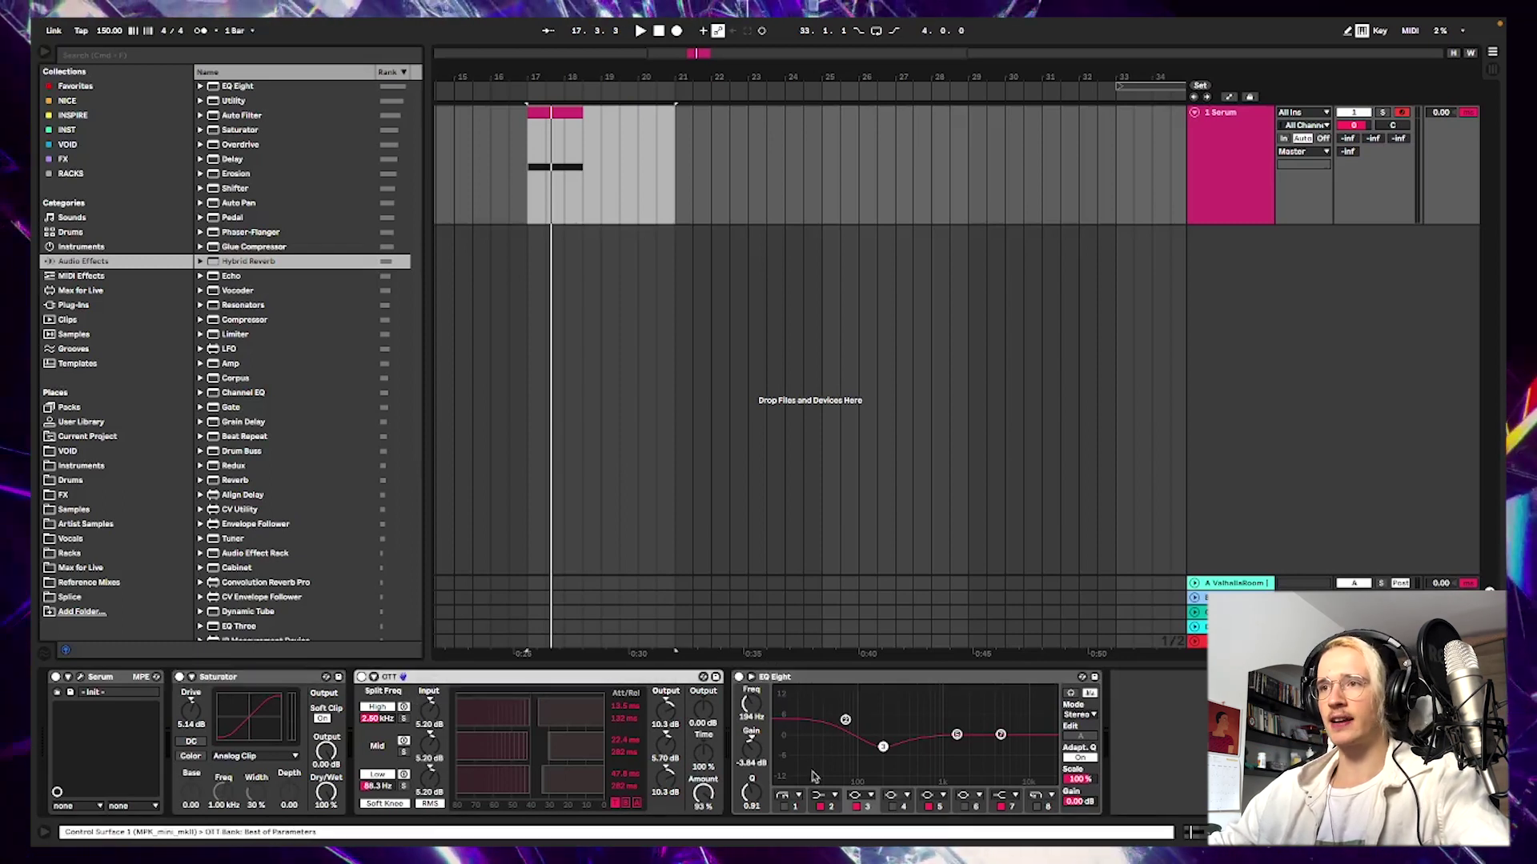
pyautogui.click(813, 678)
pyautogui.click(485, 677)
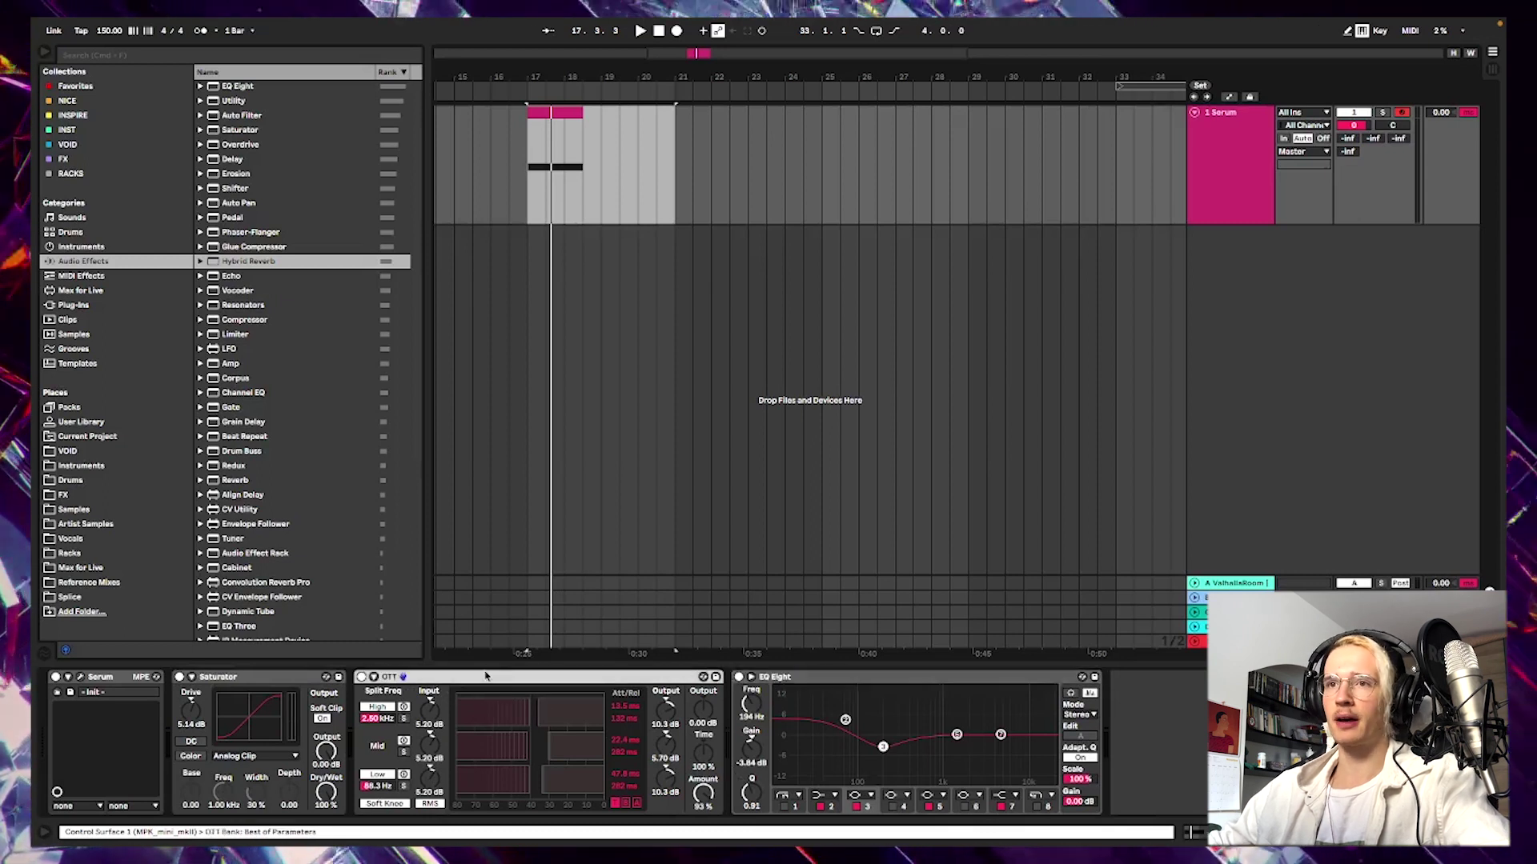
pyautogui.click(79, 677)
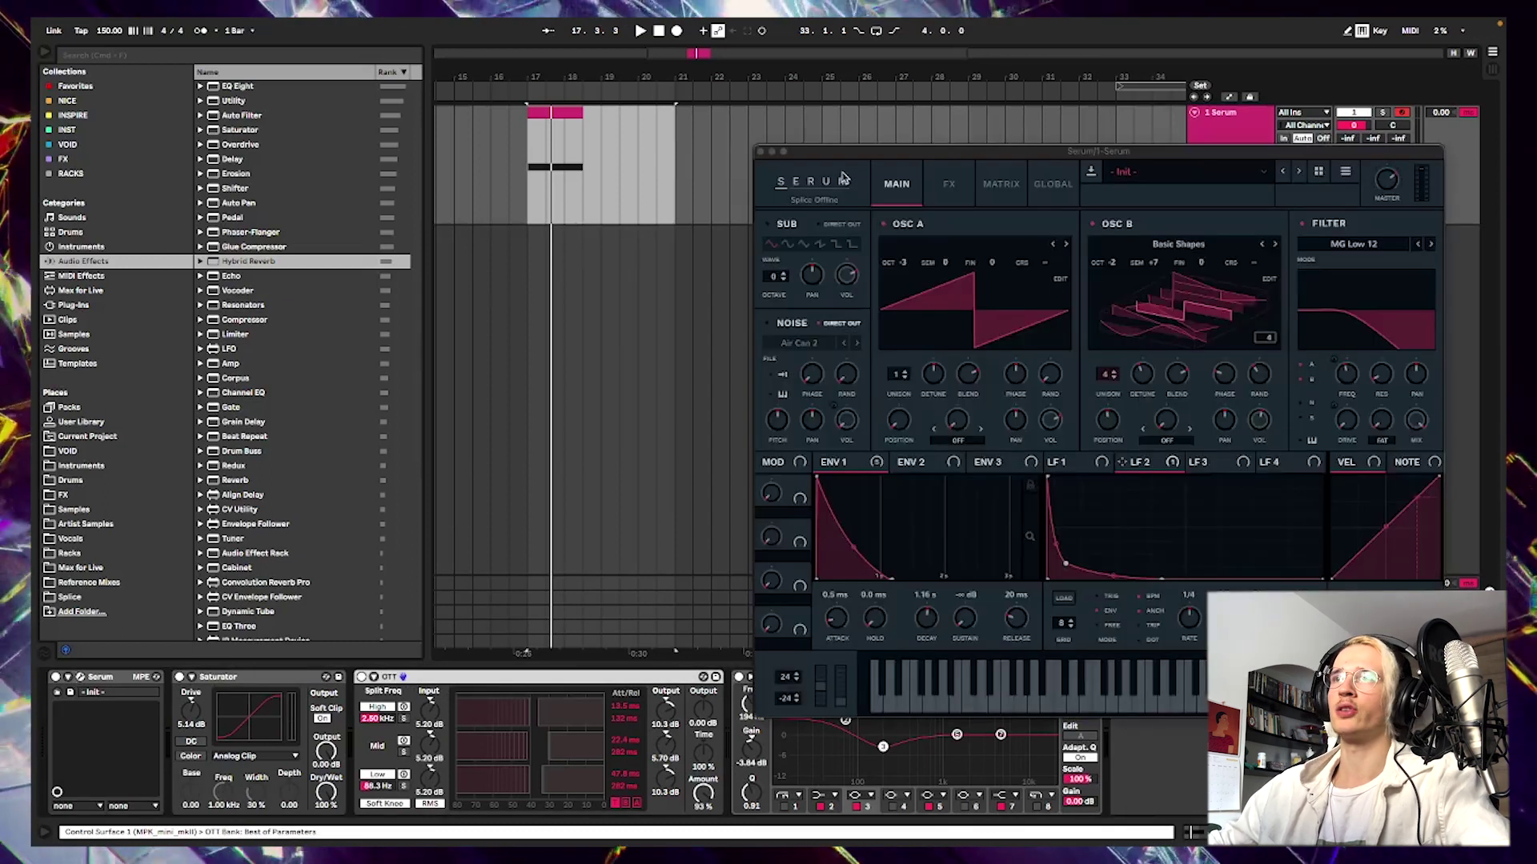
# - Compare Serum's effects and oscillator pages, then close the Serum plugin window
pyautogui.click(946, 184)
pyautogui.click(898, 184)
pyautogui.click(930, 189)
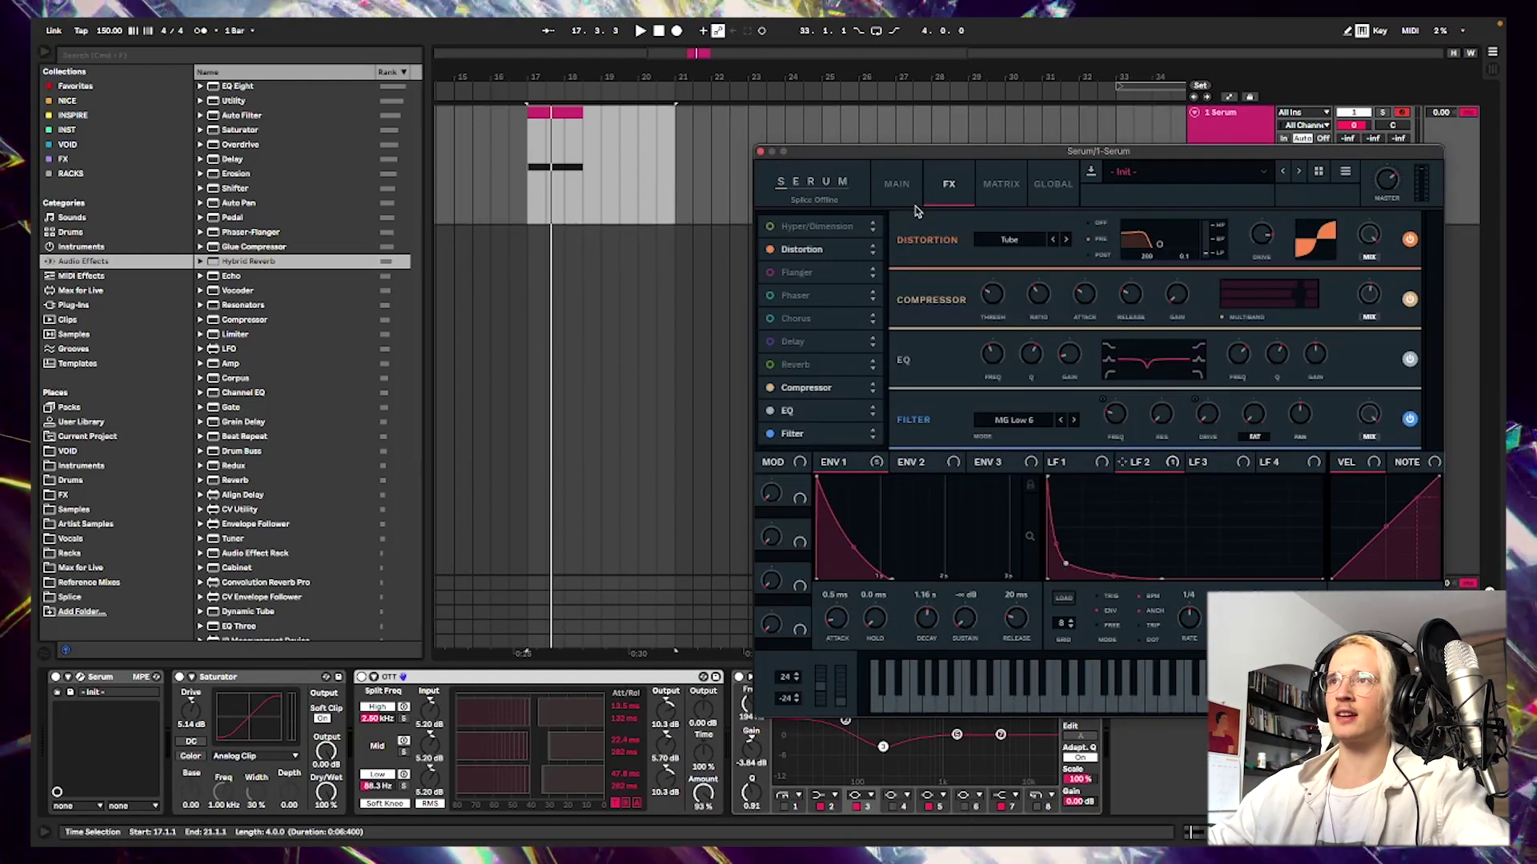
pyautogui.click(896, 186)
pyautogui.click(932, 186)
pyautogui.click(897, 178)
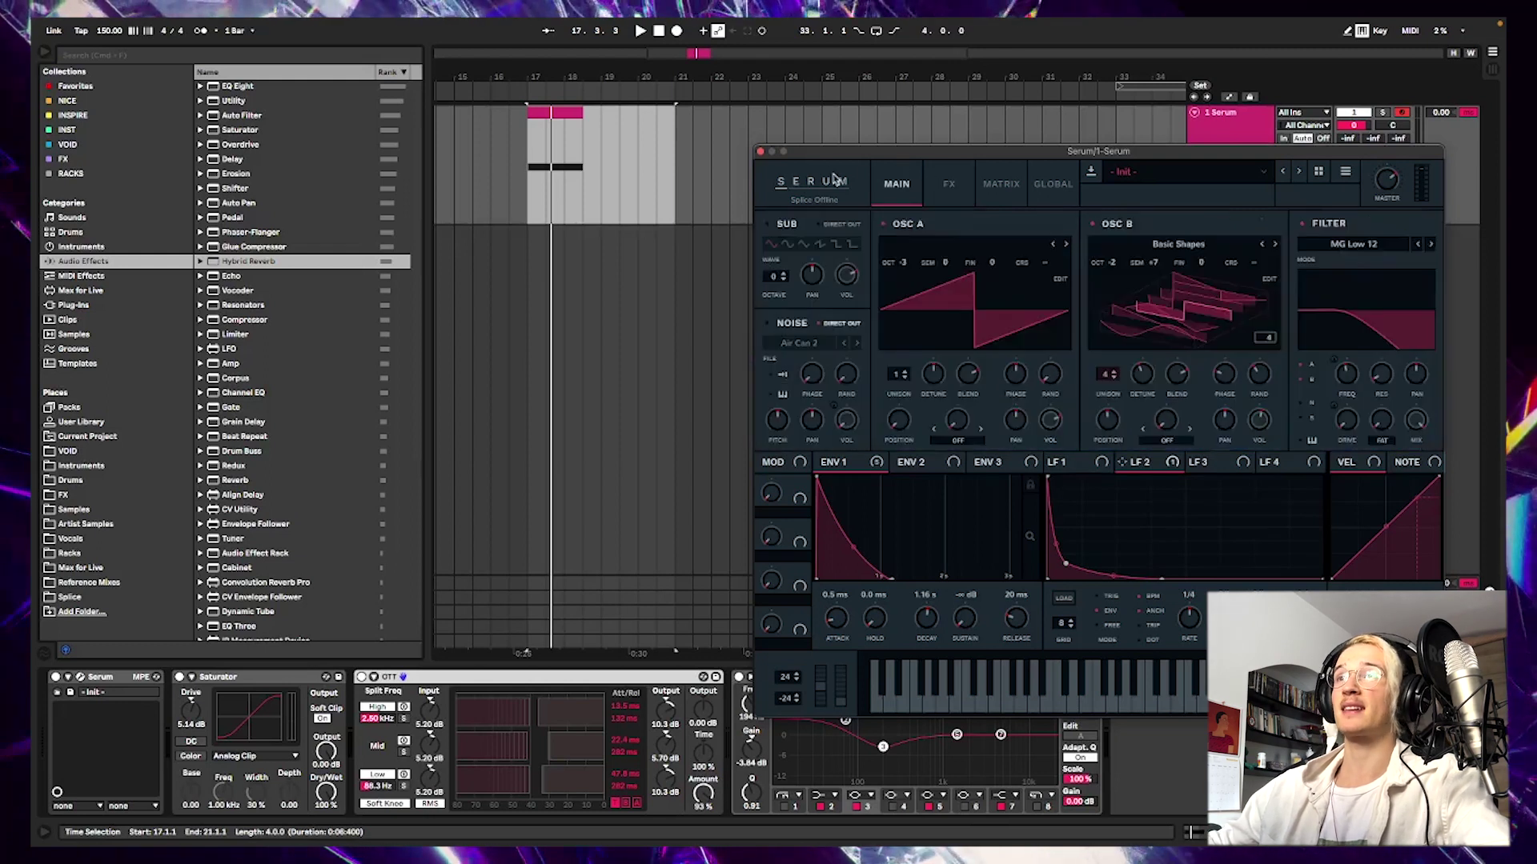
pyautogui.click(762, 152)
# - Extend the bass clip to end at bar 19 and play it back
pyautogui.click(516, 167)
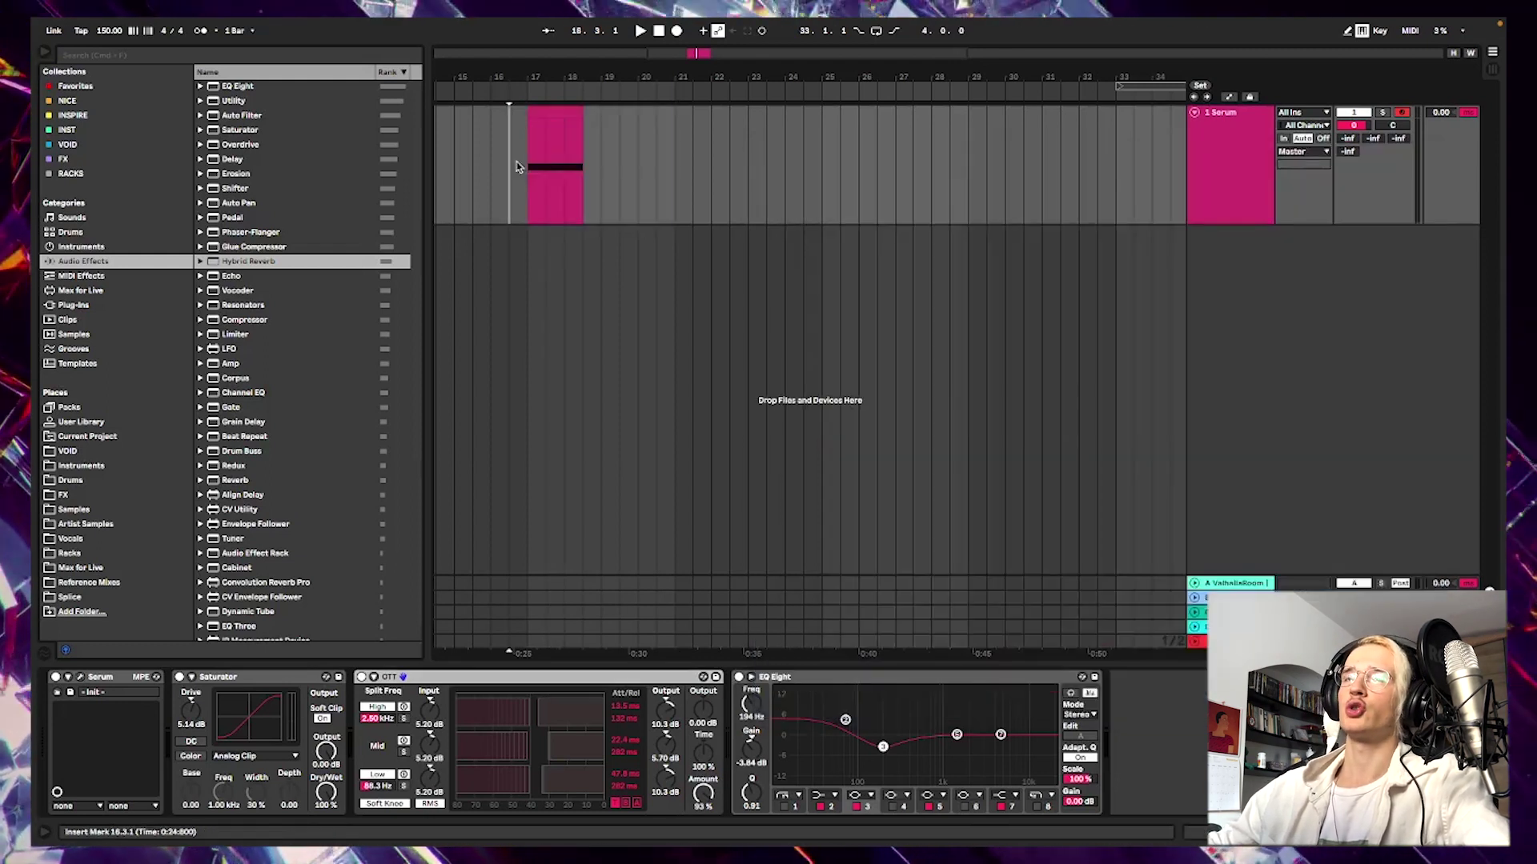
pyautogui.scroll(3, 528, 201)
pyautogui.hscroll(-3, 537, 207)
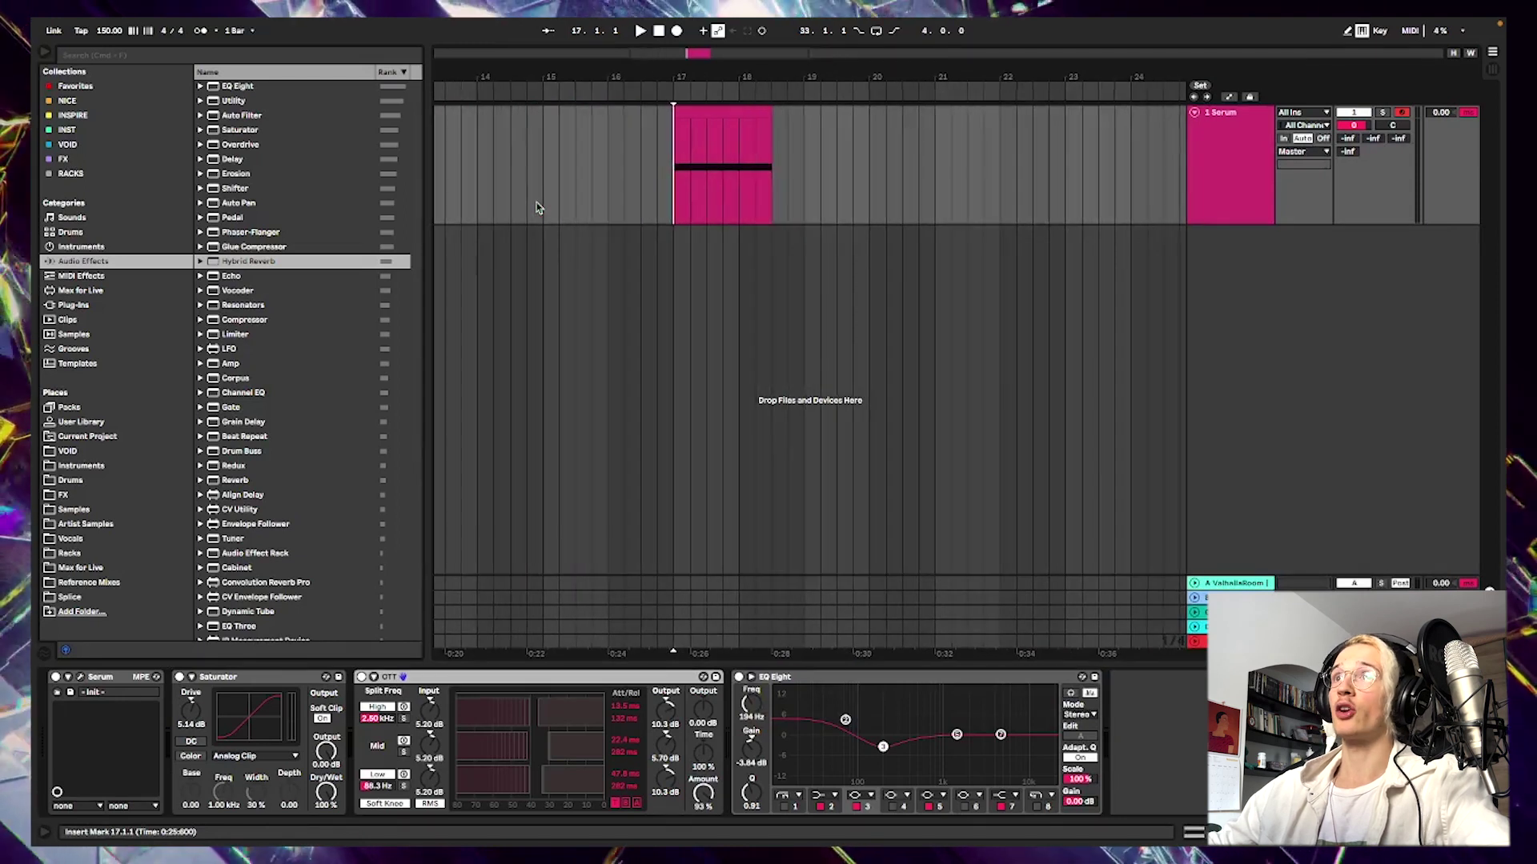
pyautogui.moveTo(763, 108); pyautogui.dragTo(805, 114)
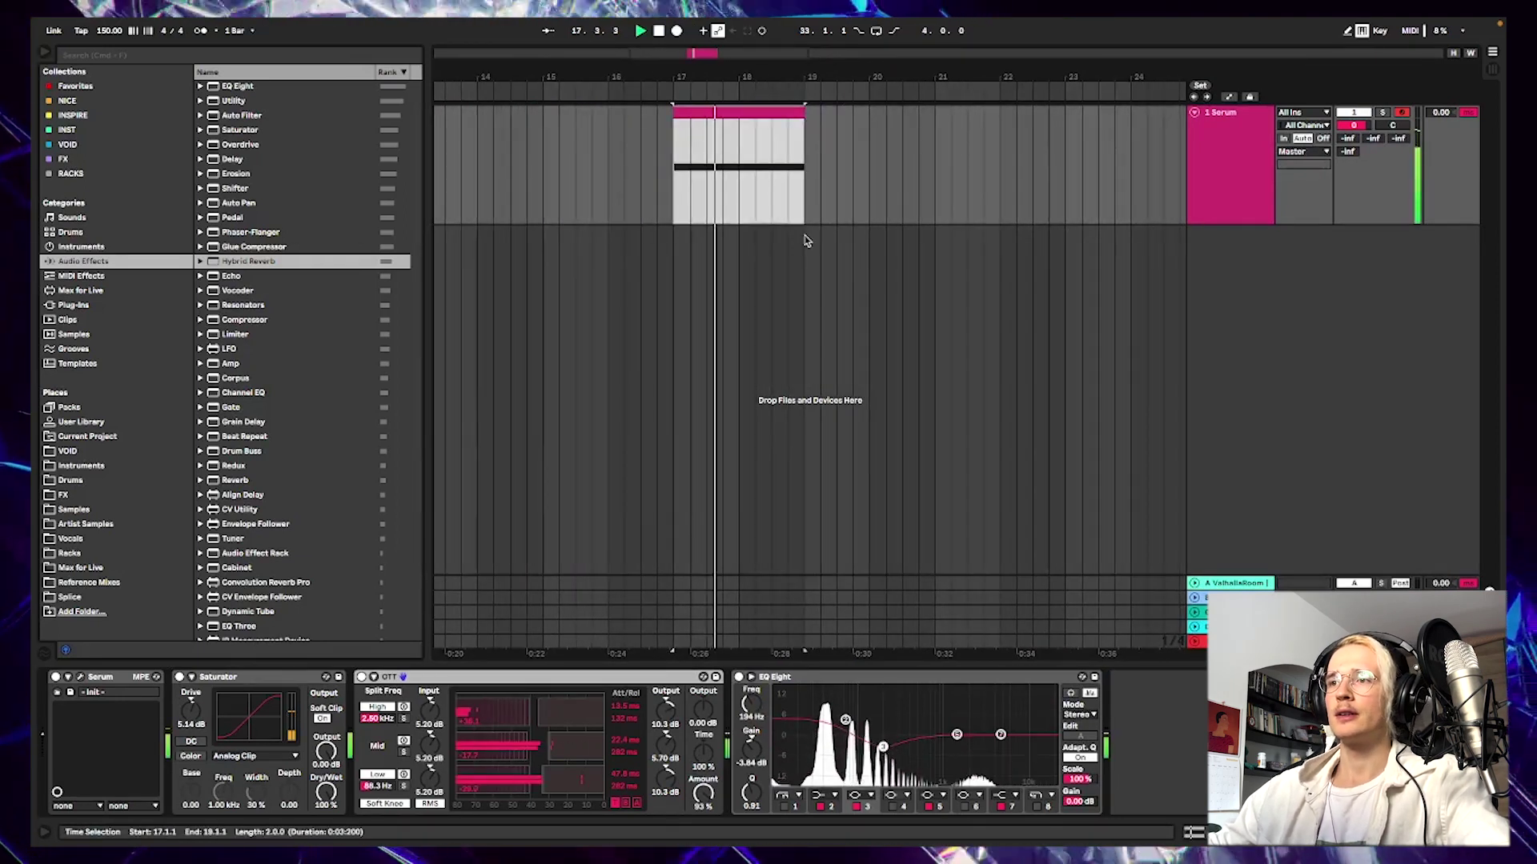
pyautogui.press('space')
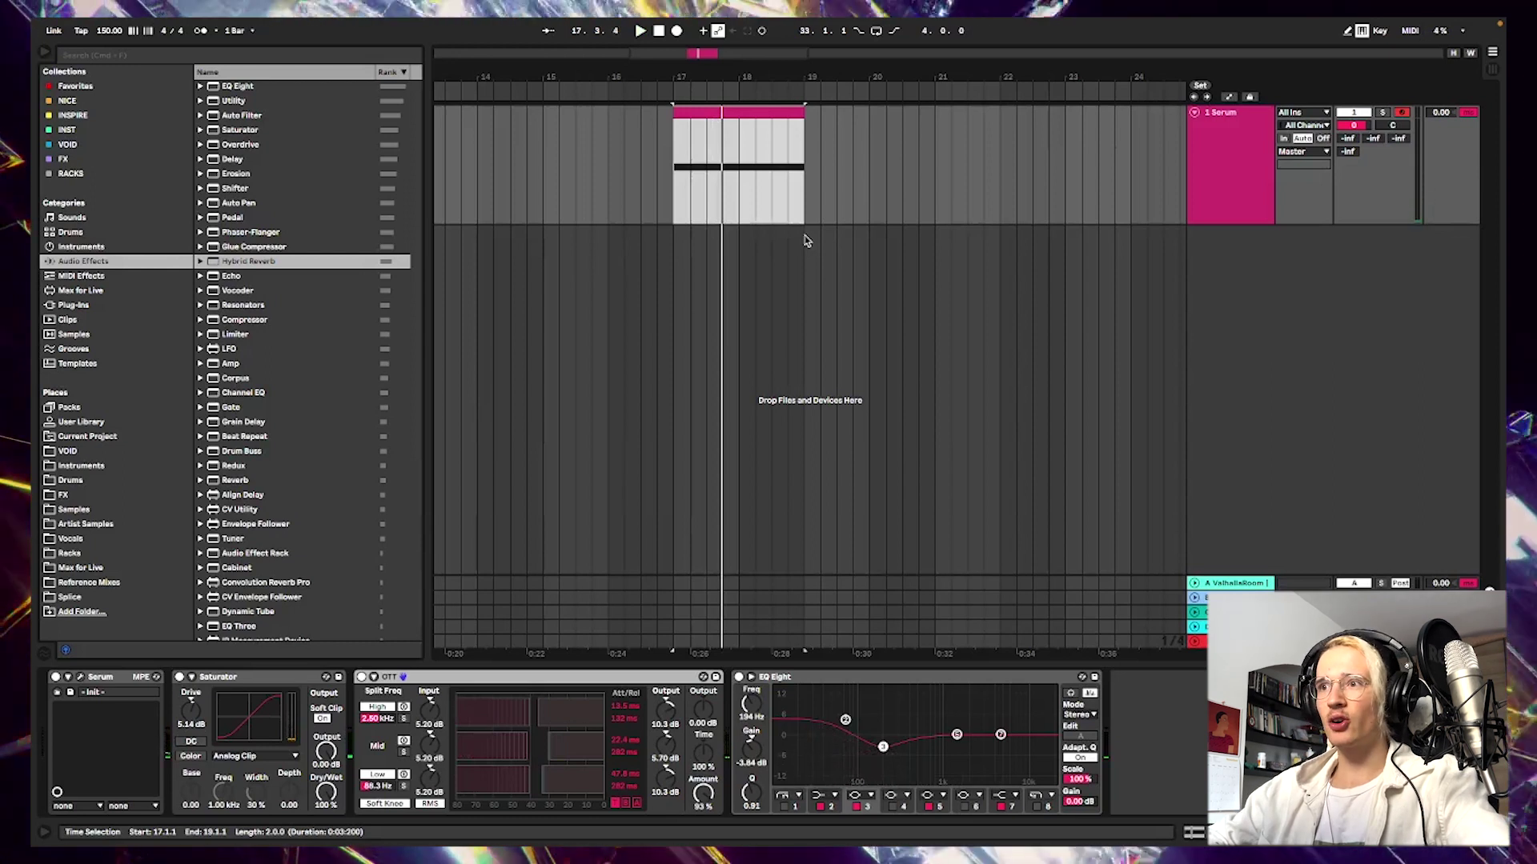